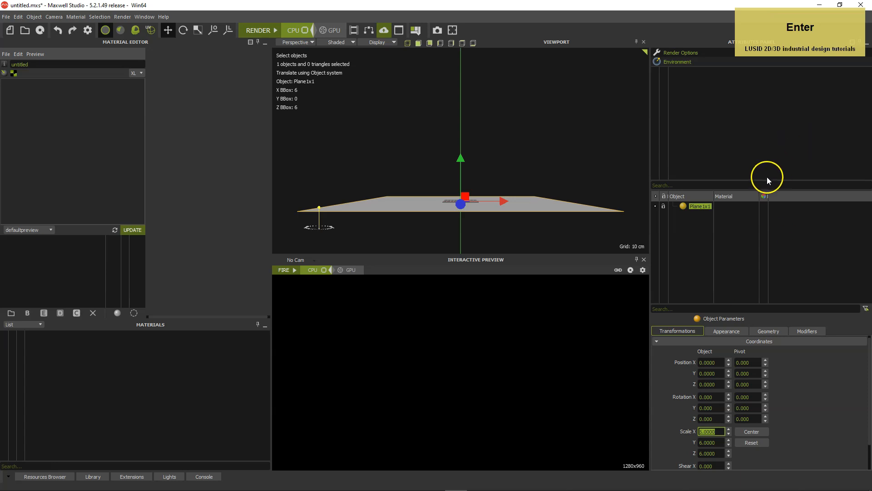
# Shrink the camera and object lists to give the object parameters more room, and deselect the plane
pyautogui.click(750, 191)
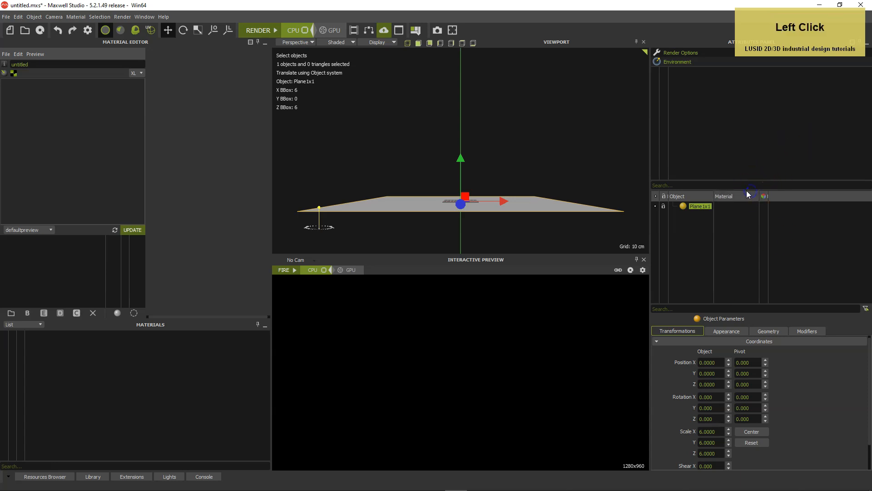
pyautogui.moveTo(744, 190); pyautogui.dragTo(748, 100)
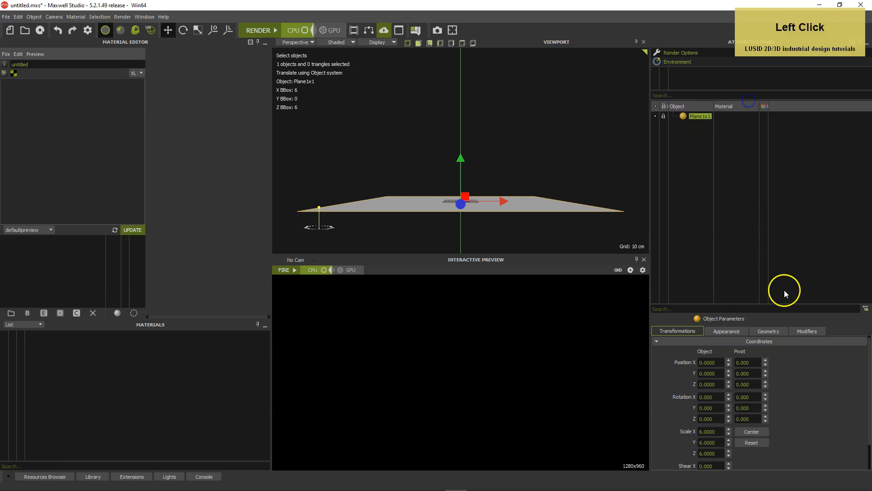
pyautogui.moveTo(787, 312); pyautogui.dragTo(794, 159)
pyautogui.keyDown('alt'); pyautogui.moveTo(595, 159); pyautogui.dragTo(550, 171); pyautogui.keyUp('alt')
pyautogui.keyDown('alt'); pyautogui.moveTo(550, 172); pyautogui.dragTo(553, 150, button='middle'); pyautogui.keyUp('alt')
pyautogui.click(616, 152)
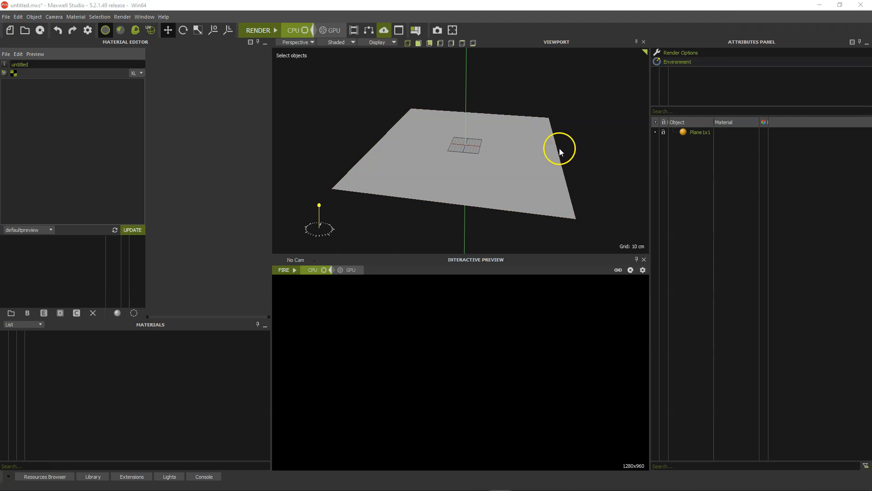
# Import the barrier model file into the scene and select the imported barrier
pyautogui.click(6, 16)
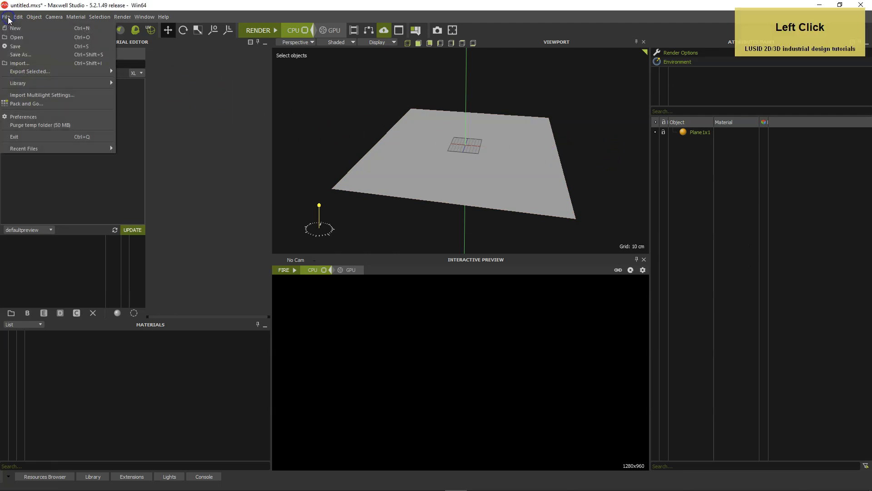
pyautogui.click(14, 63)
pyautogui.doubleClick(284, 114)
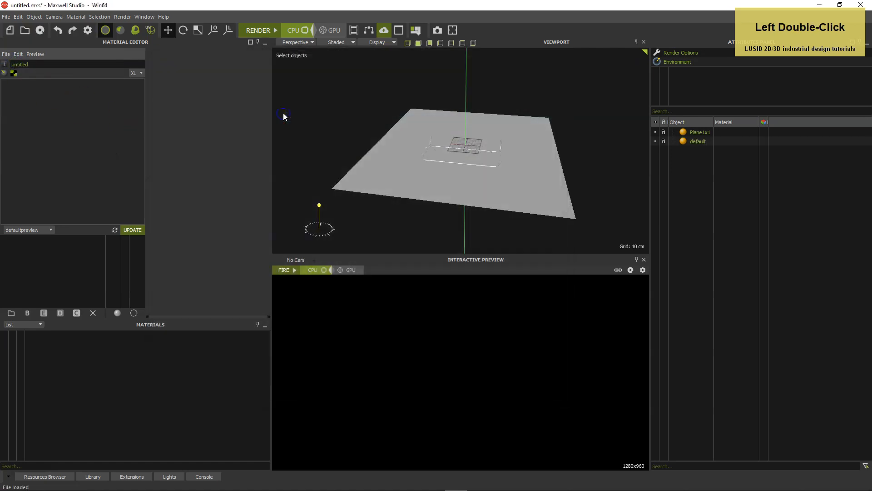
pyautogui.scroll(2, 466, 183)
pyautogui.click(512, 156)
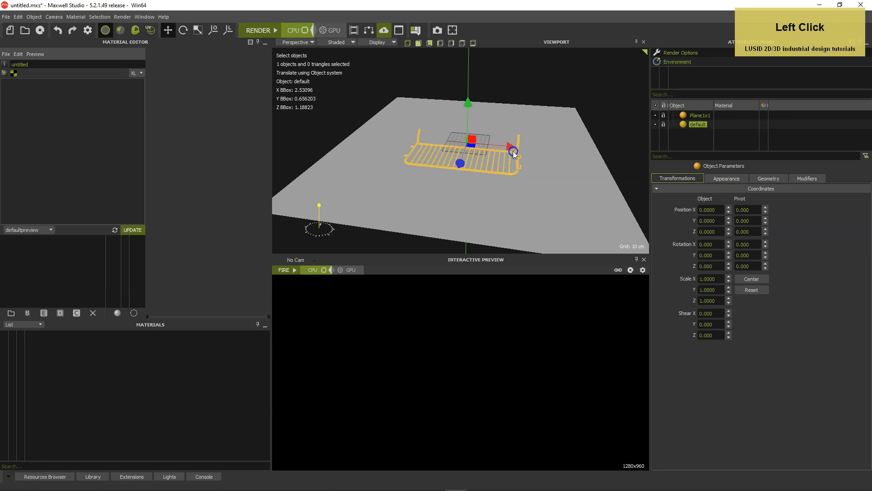
# Inspect the surface shading of the barrier's small bracket and bent foot up close
pyautogui.press('c')
pyautogui.keyDown('alt'); pyautogui.moveTo(403, 183); pyautogui.dragTo(496, 192); pyautogui.keyUp('alt')
pyautogui.keyDown('alt'); pyautogui.moveTo(467, 192); pyautogui.dragTo(499, 175, button='middle'); pyautogui.keyUp('alt')
pyautogui.keyDown('alt'); pyautogui.moveTo(468, 185); pyautogui.dragTo(596, 140, button='right'); pyautogui.keyUp('alt')
pyautogui.keyDown('alt'); pyautogui.moveTo(473, 134); pyautogui.dragTo(492, 143, button='middle'); pyautogui.keyUp('alt')
pyautogui.keyDown('alt'); pyautogui.moveTo(492, 143); pyautogui.dragTo(512, 135, button='right'); pyautogui.keyUp('alt')
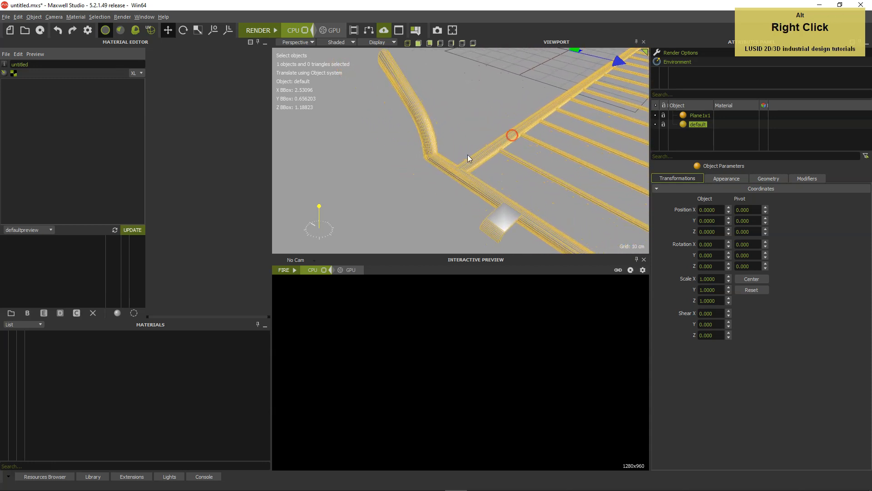
pyautogui.click(393, 179)
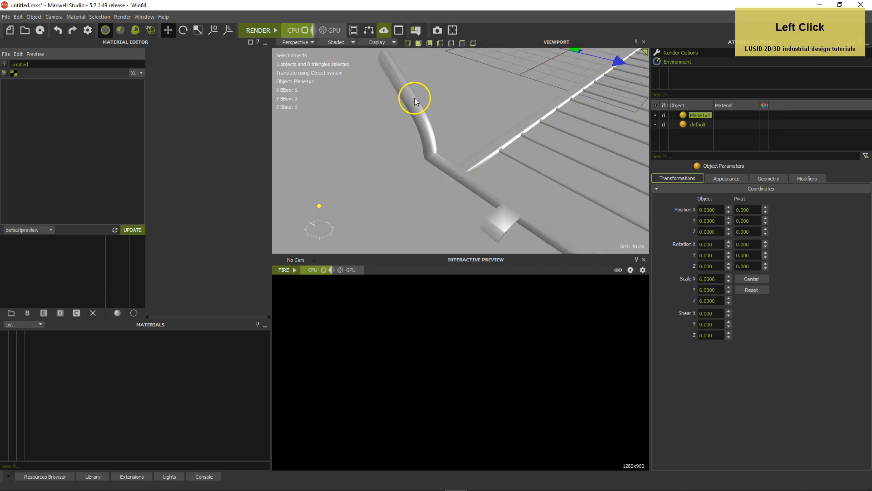
# Set the barrier's smoothing angle to 30, recalculate its normals and check the shading on the bracket
pyautogui.click(501, 218)
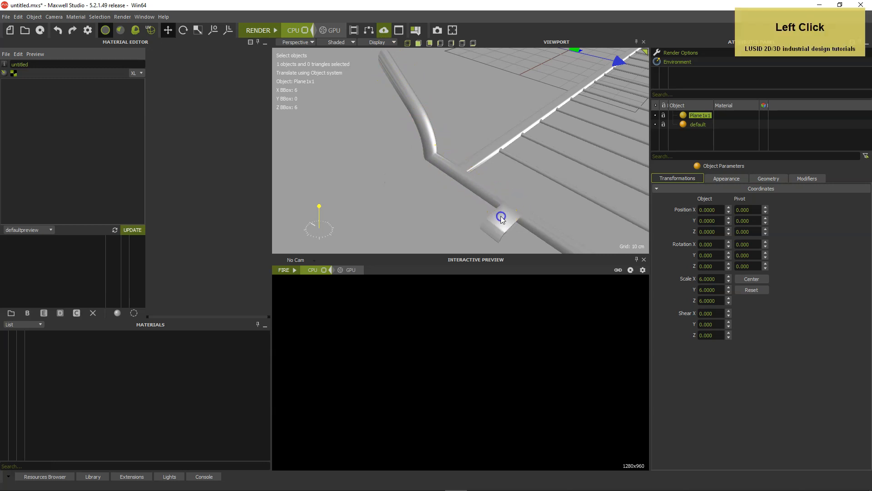
pyautogui.click(723, 178)
pyautogui.click(710, 200)
pyautogui.click(703, 305)
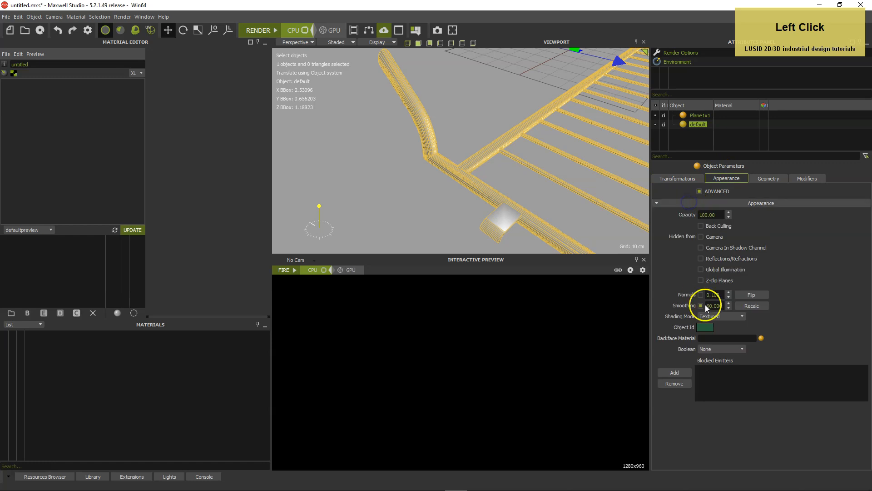
pyautogui.click(708, 306)
pyautogui.write('30')
pyautogui.press('Return')
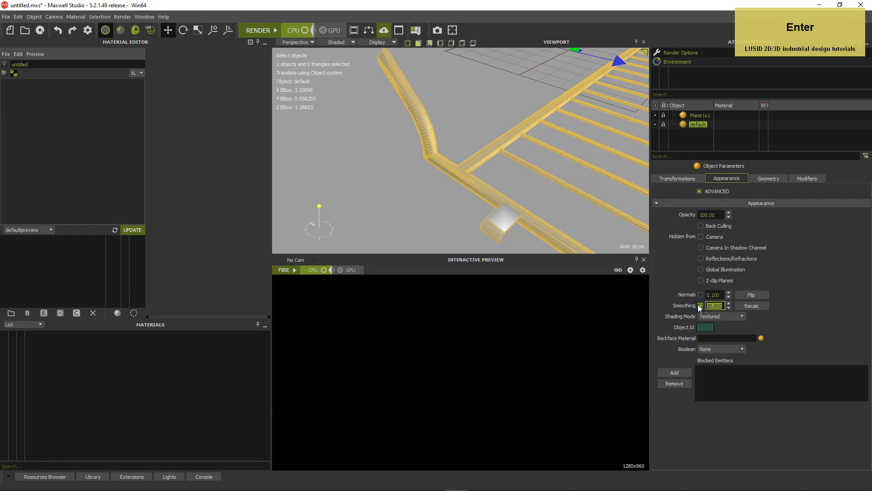
pyautogui.click(750, 307)
pyautogui.click(416, 216)
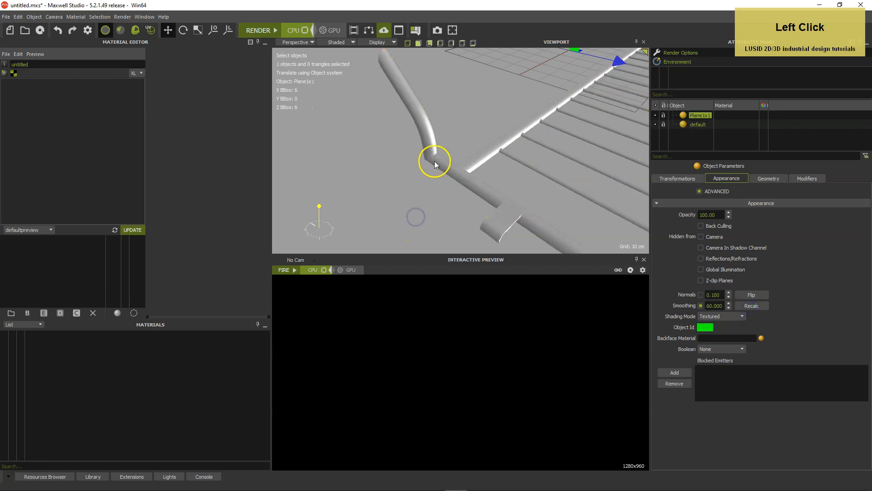
pyautogui.click(505, 213)
pyautogui.scroll(-5, 505, 214)
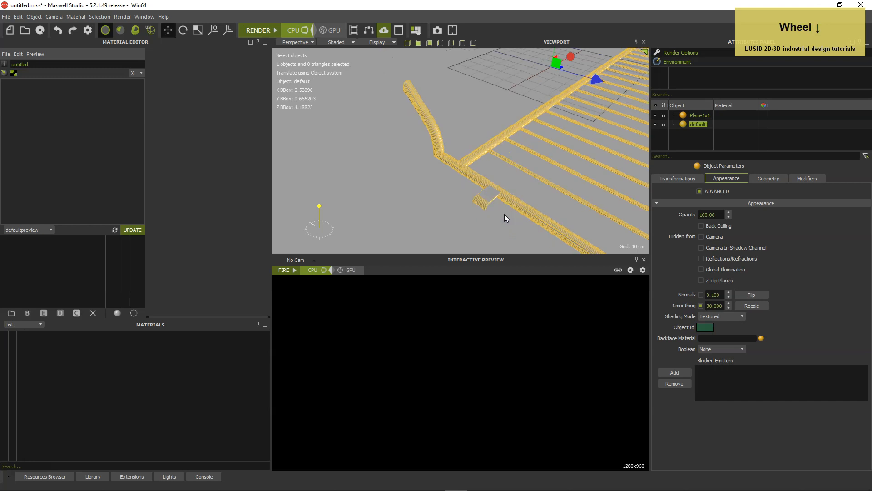
# Rotate the barrier to -90 degrees about X and -10 degrees about Y
pyautogui.press('c')
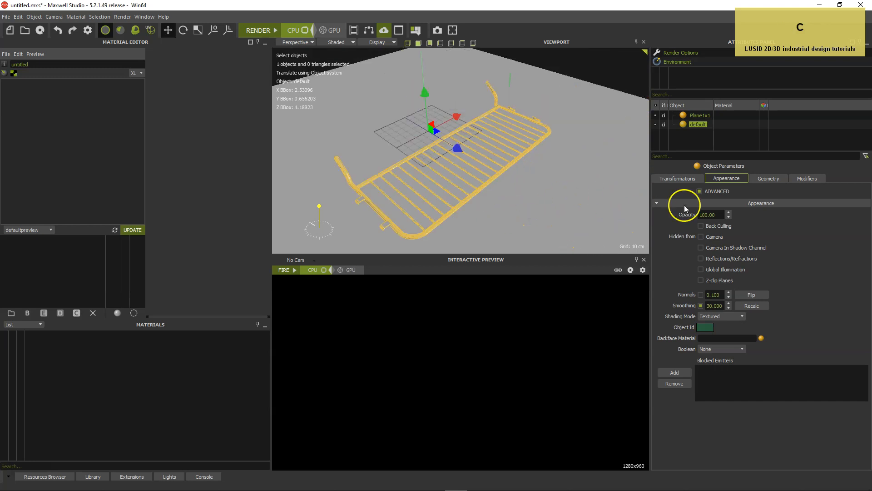
pyautogui.click(677, 179)
pyautogui.click(715, 244)
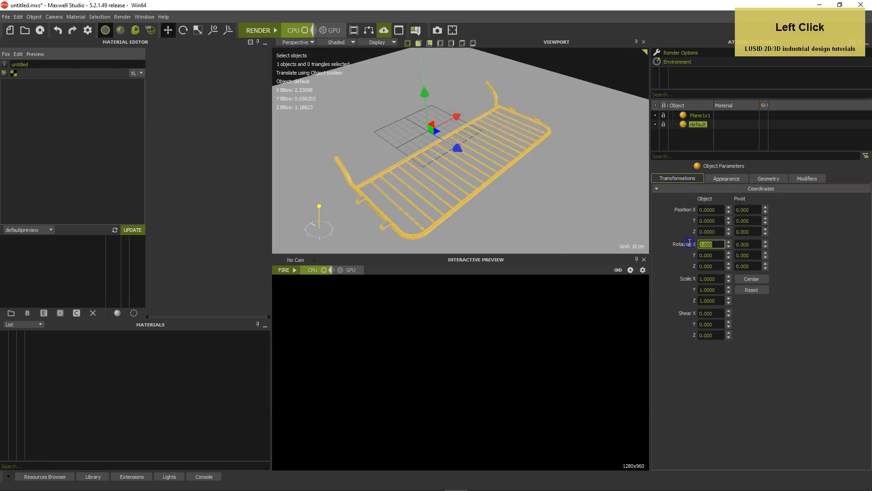
pyautogui.write('-90')
pyautogui.press('Return')
pyautogui.moveTo(709, 255); pyautogui.dragTo(682, 255)
pyautogui.write('-')
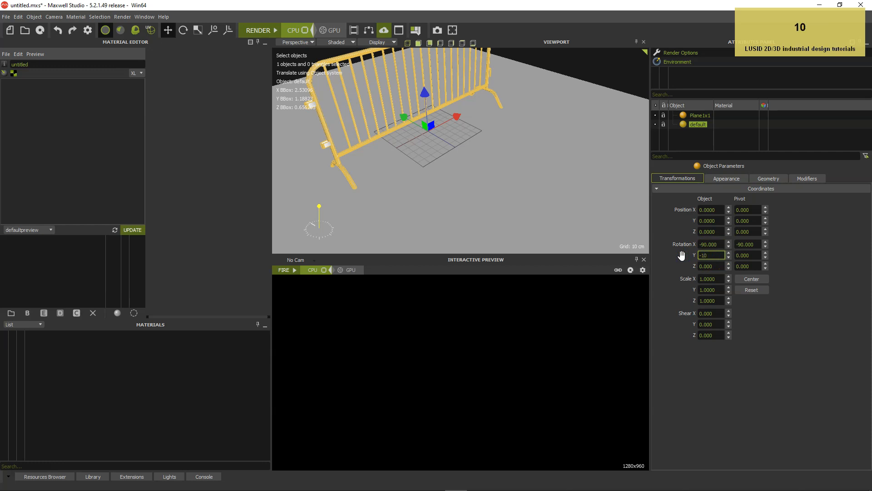
pyautogui.write('10')
pyautogui.press('Return')
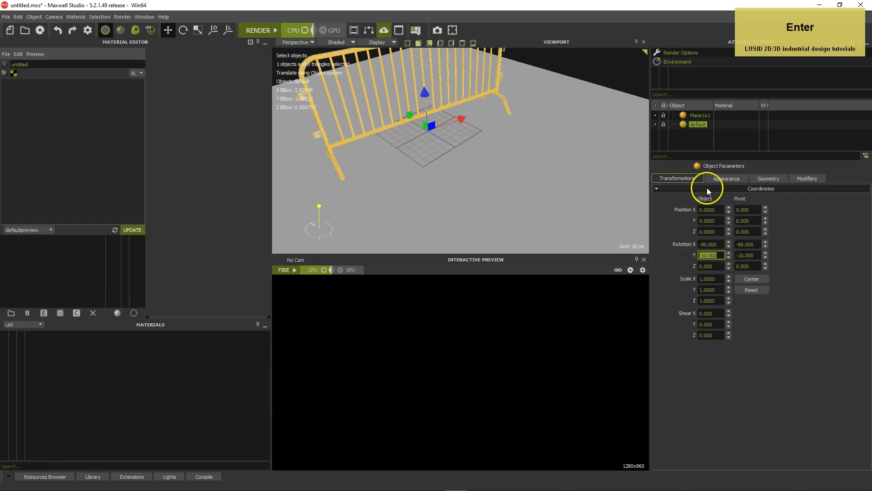
# Place the barrier at position X 1.5 and Z 1
pyautogui.moveTo(723, 210); pyautogui.dragTo(683, 209)
pyautogui.write('1.5')
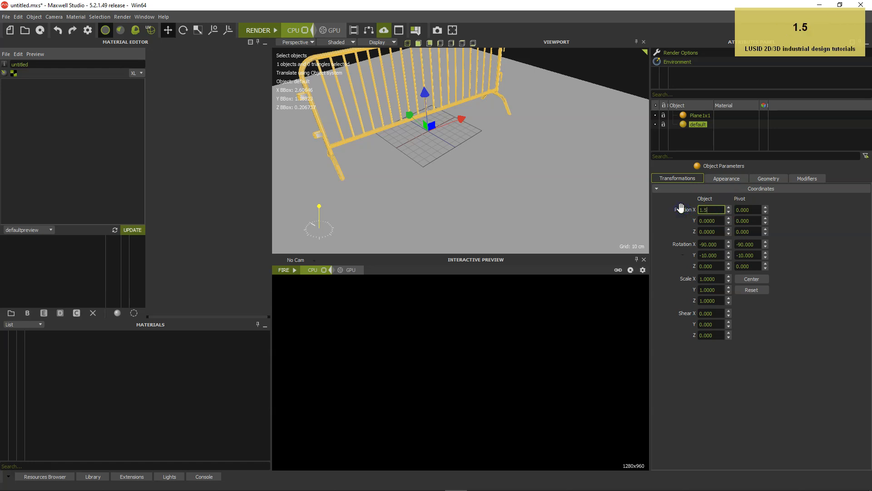
pyautogui.press('Tab')
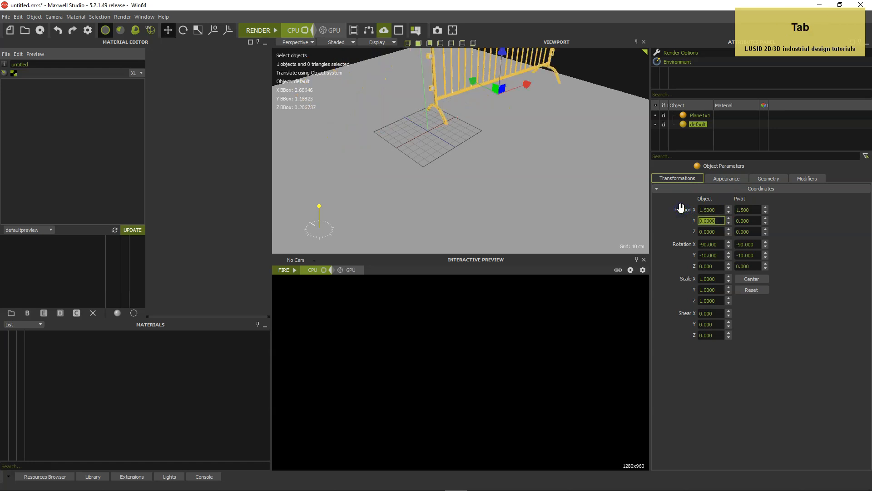
pyautogui.press('Tab')
pyautogui.write('1')
pyautogui.press('Return')
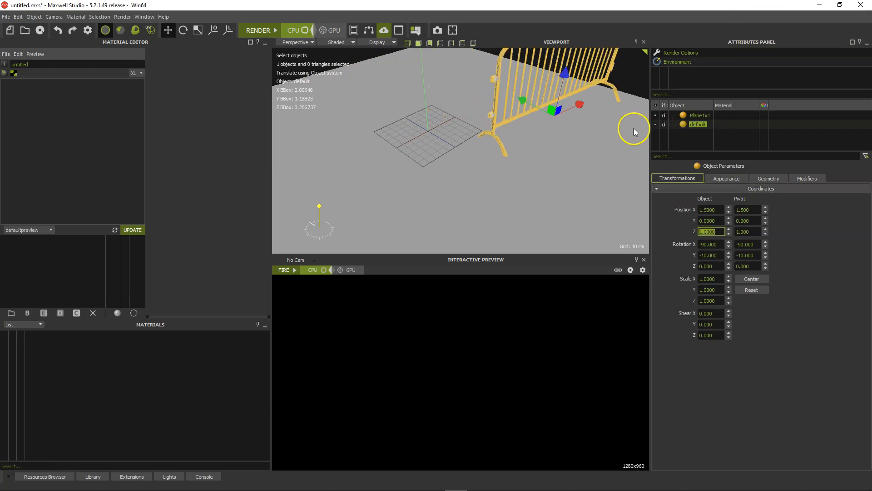
# Clone the barrier object and select the clone in the object list
pyautogui.scroll(-2, 596, 136)
pyautogui.scroll(-3, 586, 141)
pyautogui.moveTo(561, 178); pyautogui.dragTo(513, 179)
pyautogui.rightClick(684, 125)
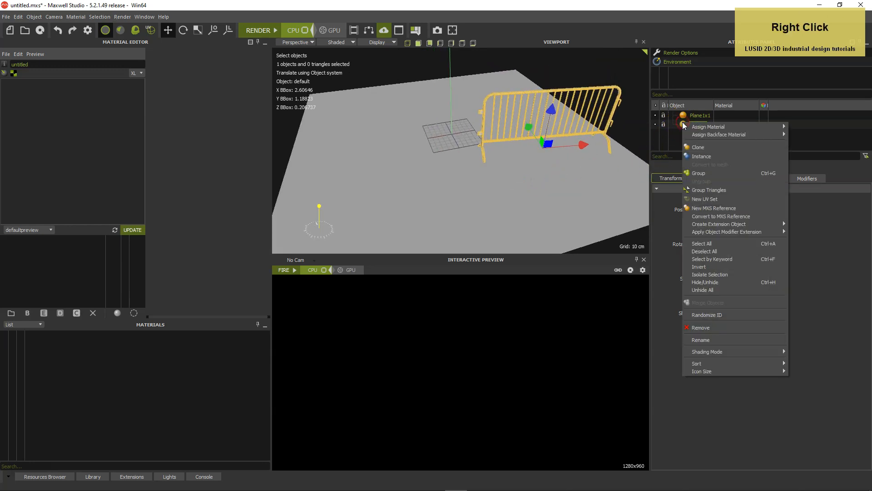
pyautogui.click(698, 147)
pyautogui.click(686, 133)
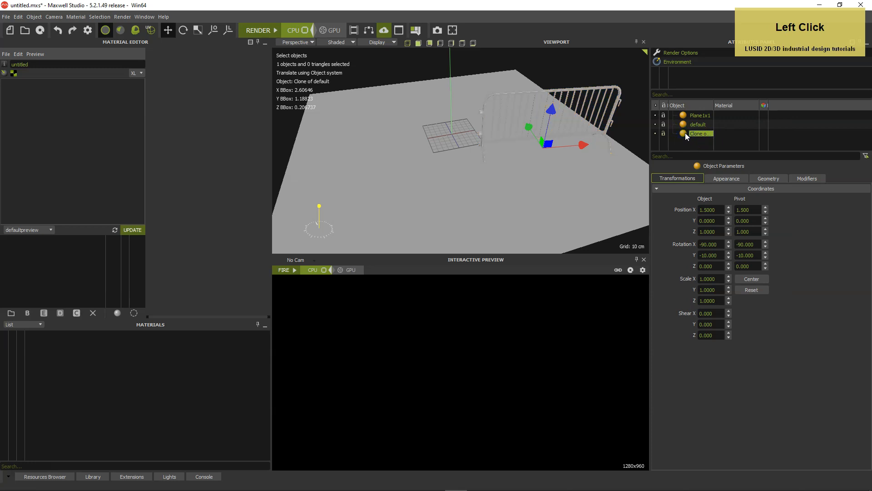
# Place the cloned barrier at position X -1.4 and Z 2.6
pyautogui.click(710, 209)
pyautogui.write('-1.4')
pyautogui.press('Tab')
pyautogui.press('Tab')
pyautogui.write('2.6')
pyautogui.press('Return')
# Set the cloned barrier's Y rotation to 50 degrees
pyautogui.click(690, 258)
pyautogui.write('50')
pyautogui.press('Return')
pyautogui.keyDown('alt'); pyautogui.moveTo(509, 186); pyautogui.dragTo(454, 182, button='right'); pyautogui.keyUp('alt')
pyautogui.keyDown('alt'); pyautogui.moveTo(455, 181); pyautogui.dragTo(423, 144); pyautogui.keyUp('alt')
pyautogui.keyDown('alt'); pyautogui.moveTo(422, 142); pyautogui.dragTo(421, 138, button='middle'); pyautogui.keyUp('alt')
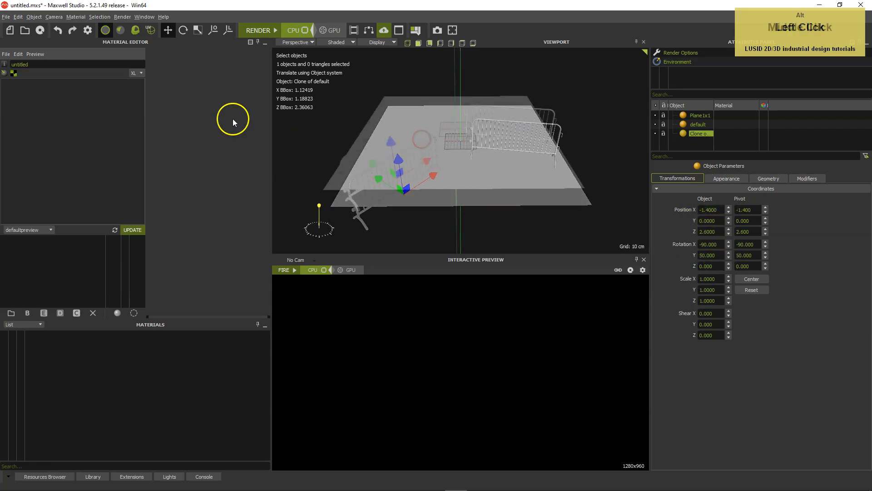
# Import the material "metal steel X20Cr13 shiny scratches" from the Verified folder inside Materials, embedding it in the scene
pyautogui.click(6, 54)
pyautogui.click(18, 72)
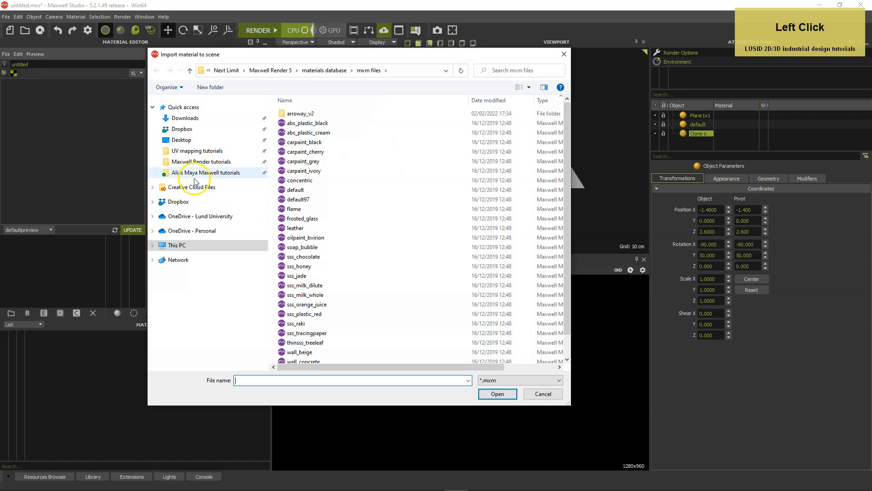
pyautogui.click(204, 162)
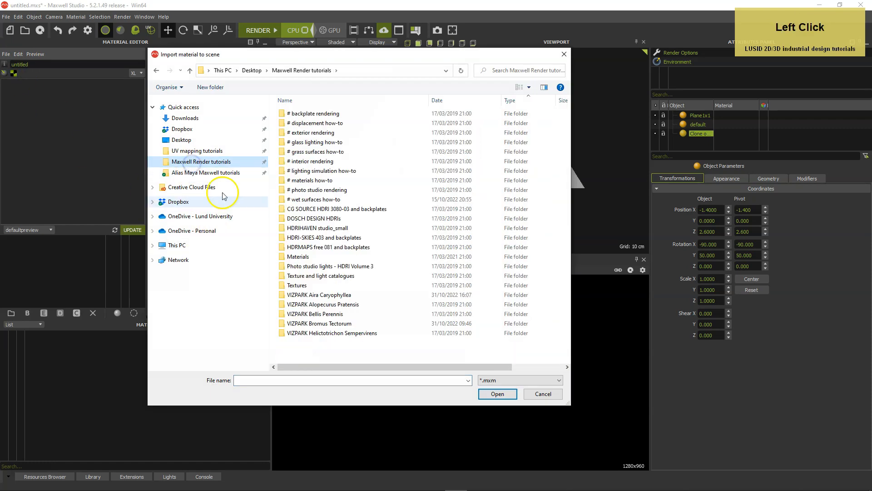
pyautogui.doubleClick(287, 257)
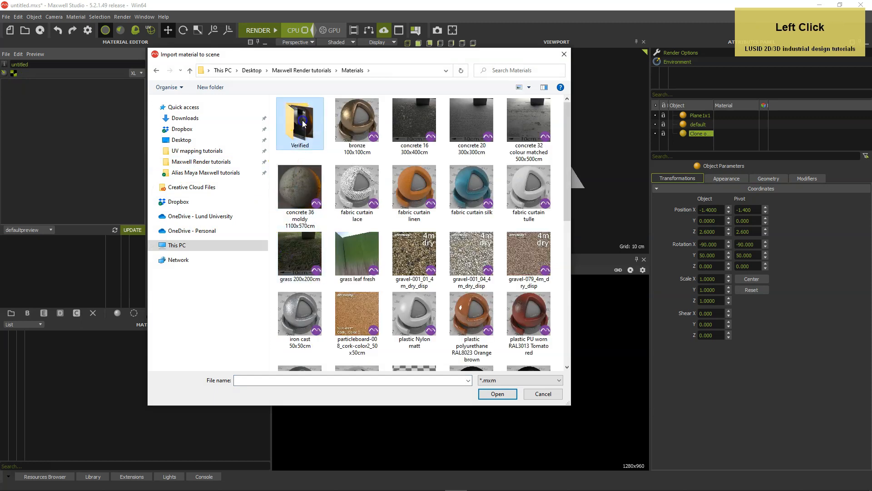
pyautogui.doubleClick(302, 121)
pyautogui.moveTo(566, 154); pyautogui.dragTo(563, 220)
pyautogui.click(356, 200)
pyautogui.doubleClick(355, 192)
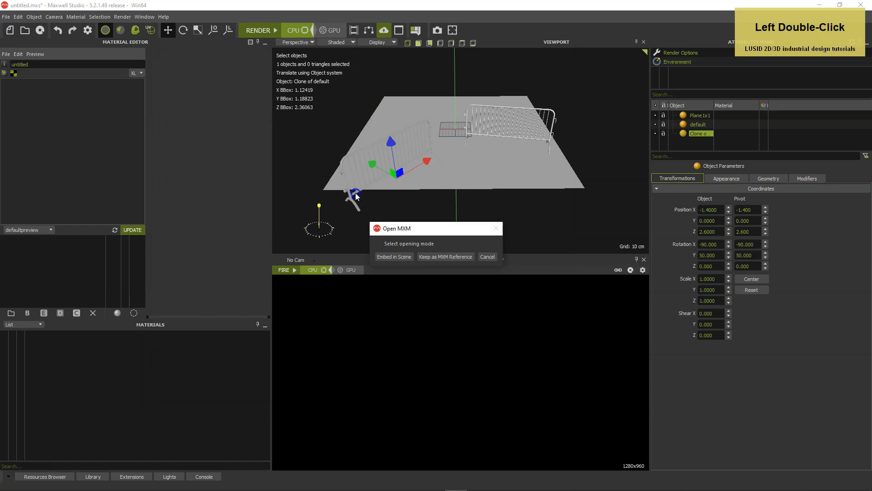
pyautogui.click(389, 257)
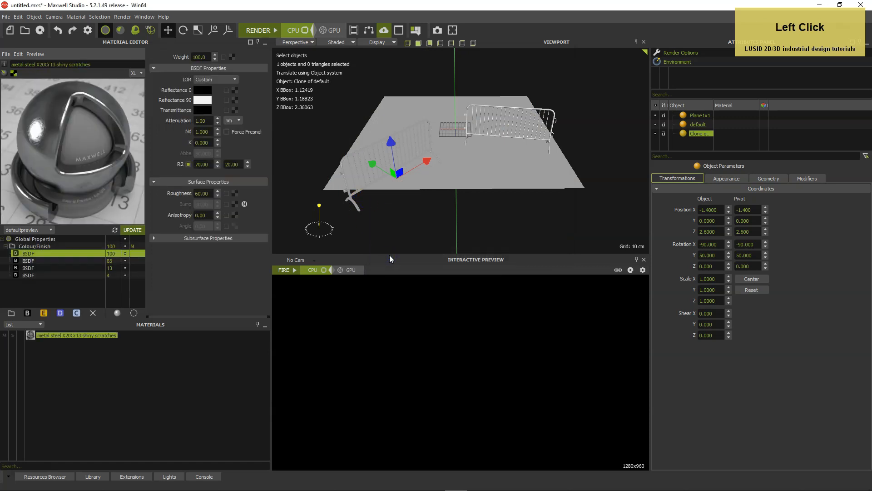
# Assign the steel material to both barriers, allow the absolute-scale edit of each projector, and deselect everything
pyautogui.keyDown('ctrl'); pyautogui.click(685, 123); pyautogui.keyUp('ctrl')
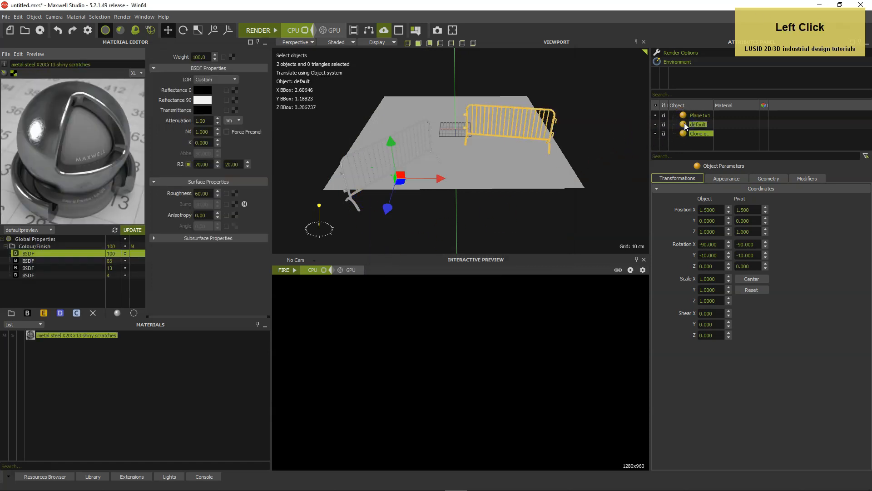
pyautogui.rightClick(684, 124)
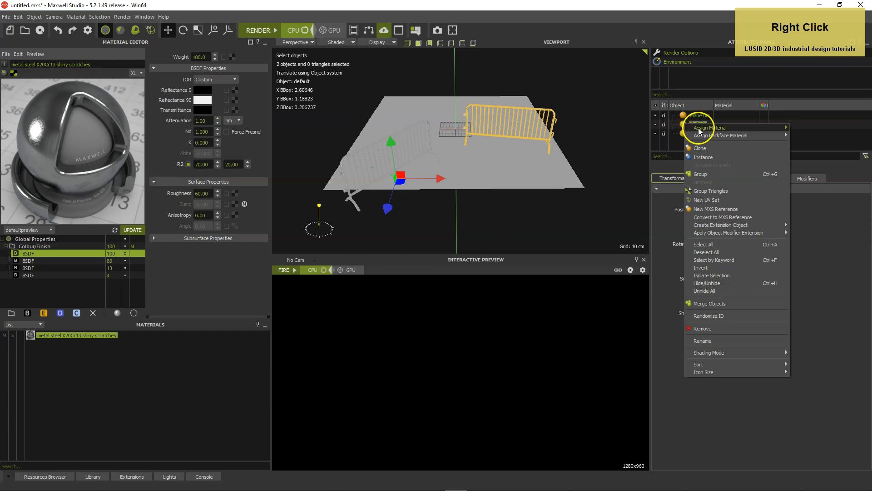
pyautogui.moveTo(699, 129)
pyautogui.click(654, 129)
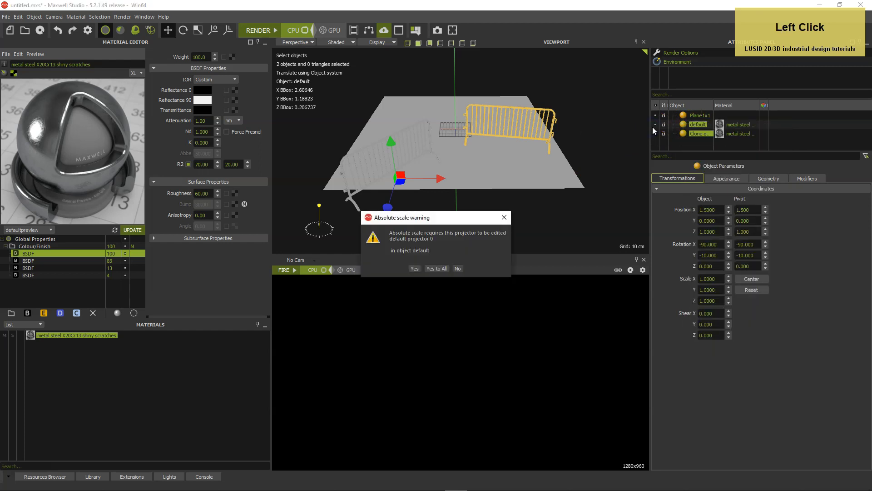
pyautogui.click(414, 268)
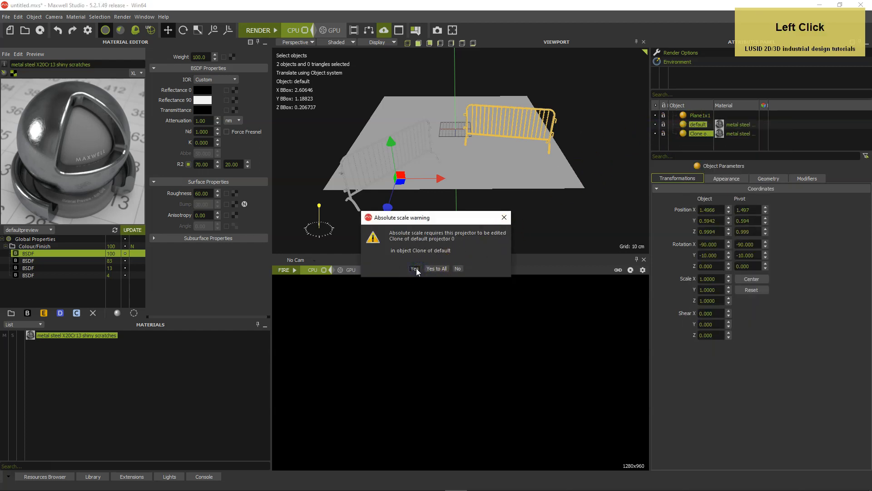
pyautogui.click(414, 269)
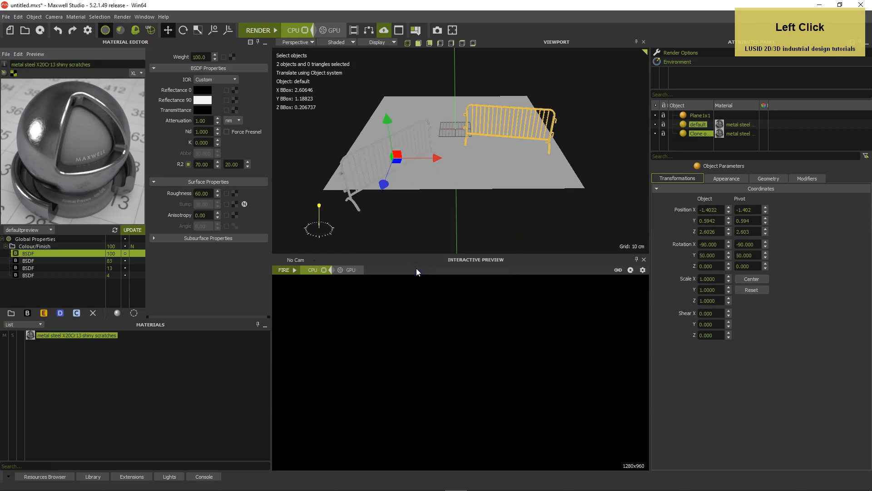
pyautogui.click(501, 225)
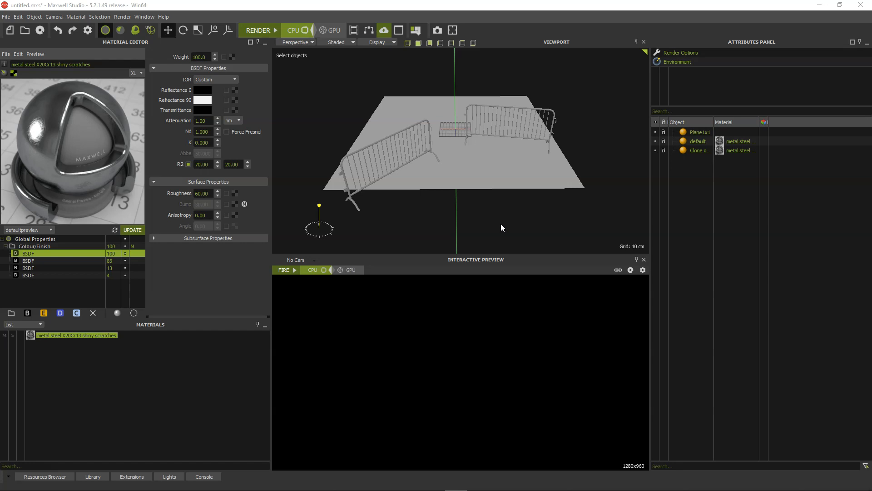
# Add a new camera to the scene and switch the viewport to look through it
pyautogui.rightClick(724, 75)
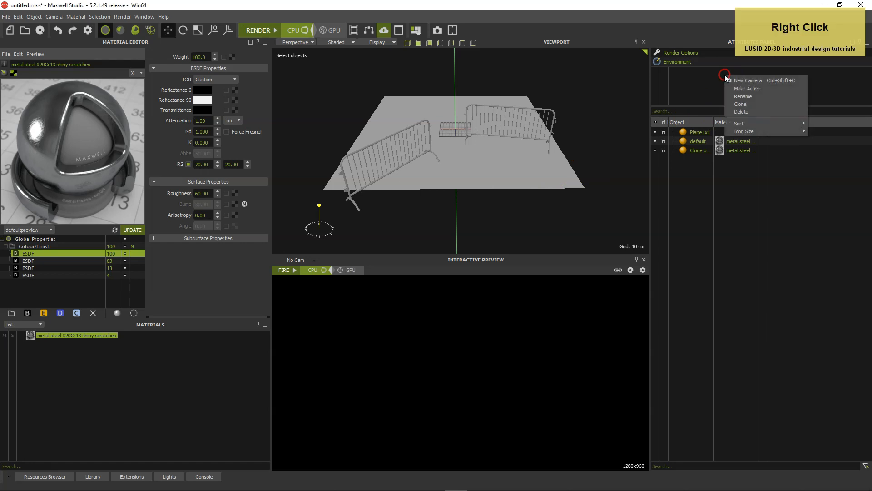
pyautogui.click(746, 79)
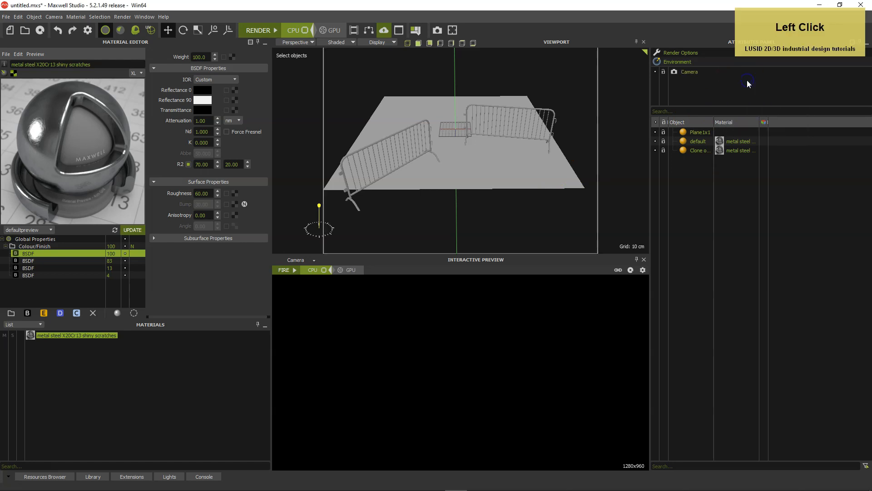
pyautogui.click(296, 42)
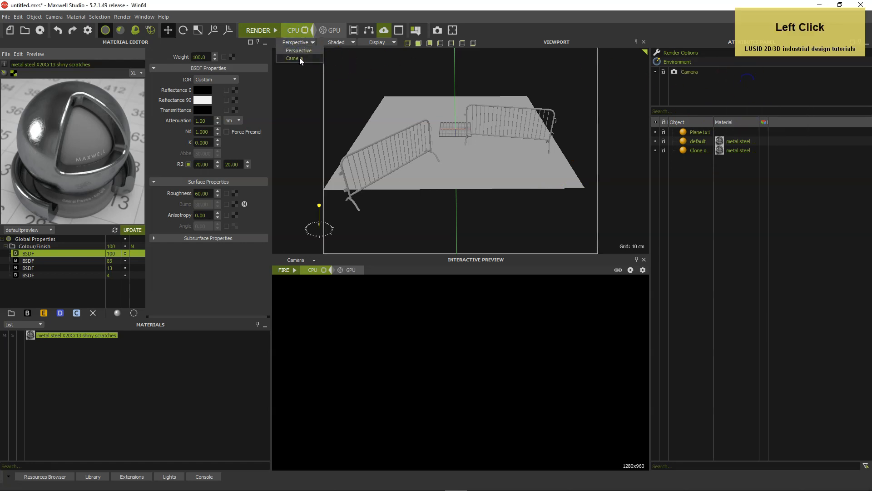
pyautogui.click(297, 58)
pyautogui.moveTo(483, 179)
pyautogui.keyDown('alt'); pyautogui.mouseDown()
pyautogui.moveTo(463, 167)
pyautogui.moveTo(472, 182)
pyautogui.mouseUp(); pyautogui.keyUp('alt')
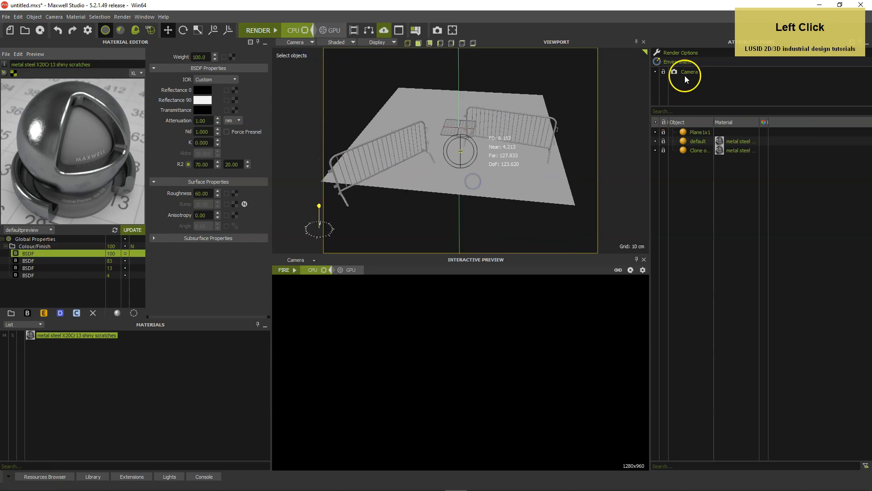
# Set the camera's sensor resolution to 1920 x 1080 px and lock its aspect ratio
pyautogui.click(674, 73)
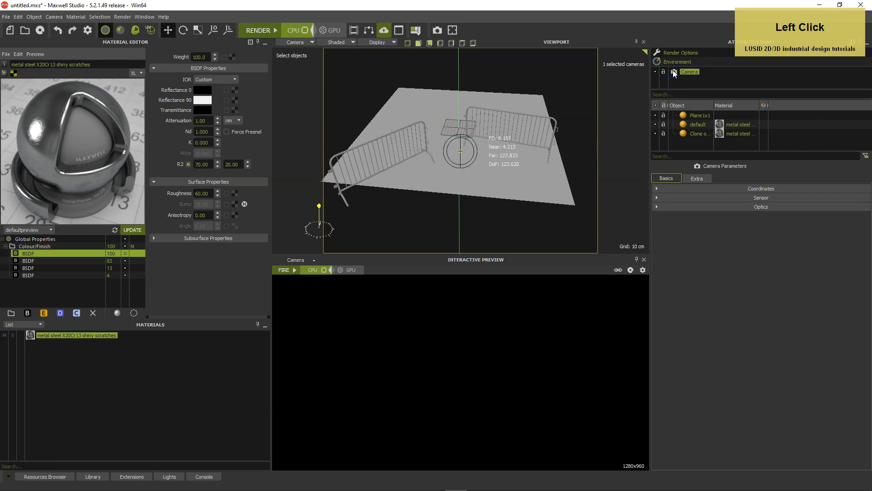
pyautogui.click(656, 198)
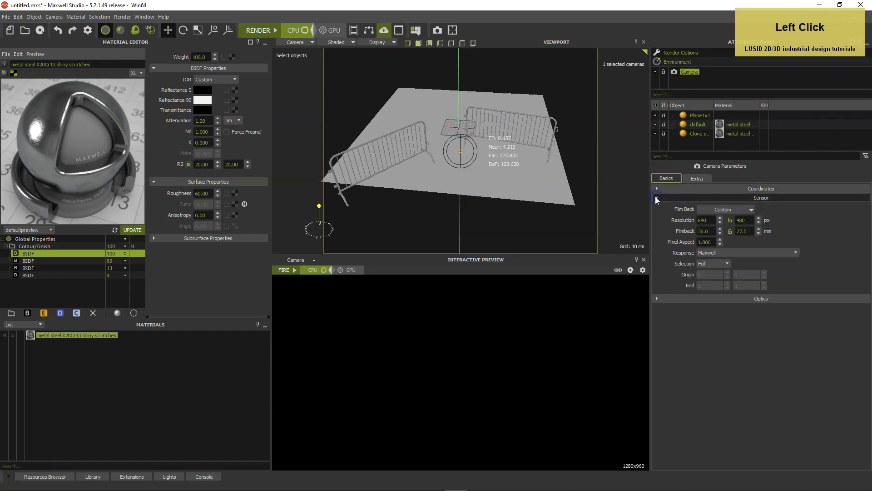
pyautogui.doubleClick(705, 220)
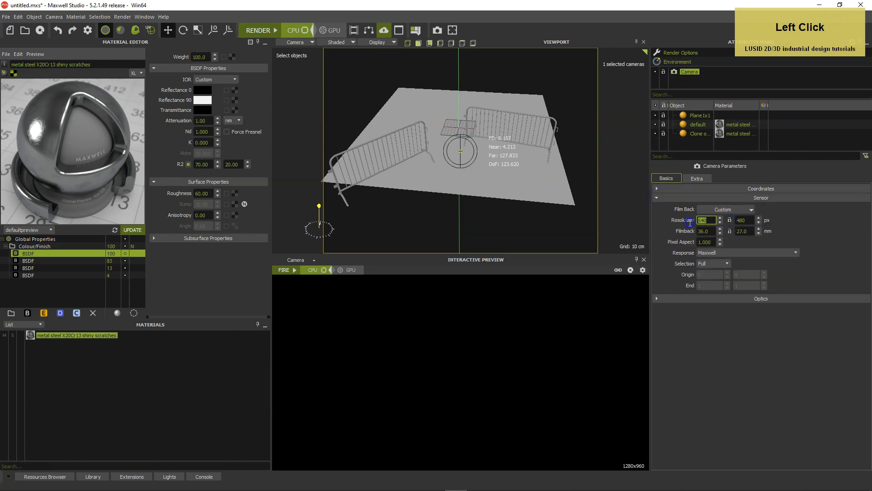
pyautogui.write('1920')
pyautogui.press('Tab')
pyautogui.write('1080')
pyautogui.press('Tab')
pyautogui.press('Return')
pyautogui.click(790, 229)
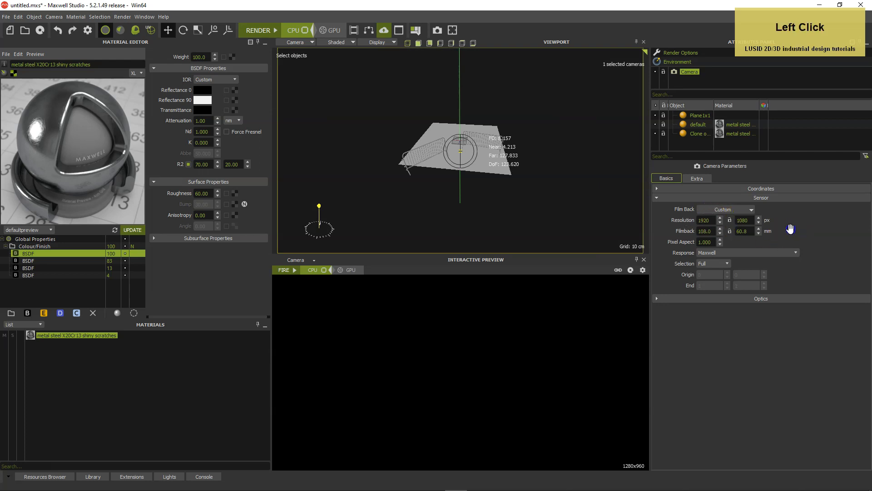
pyautogui.click(730, 221)
# Set the camera's focal length to 90 mm and its f-stop to 8
pyautogui.scroll(5, 523, 166)
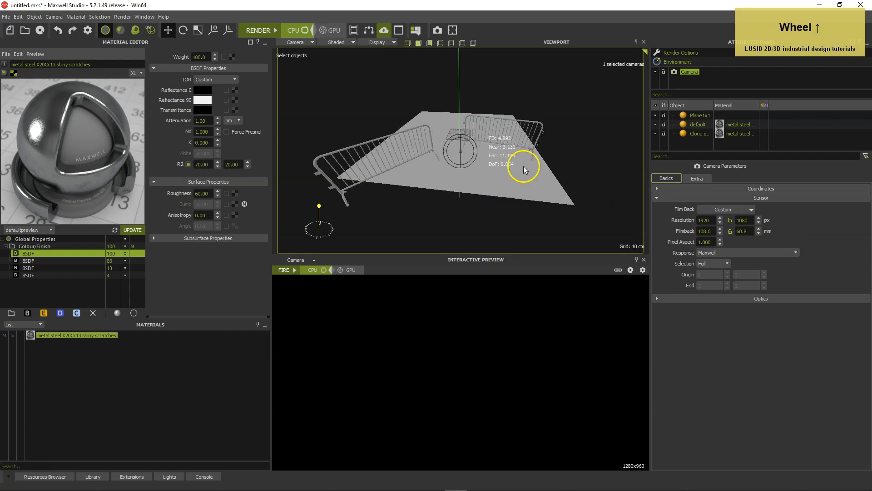
pyautogui.keyDown('alt'); pyautogui.moveTo(518, 165); pyautogui.dragTo(500, 171); pyautogui.keyUp('alt')
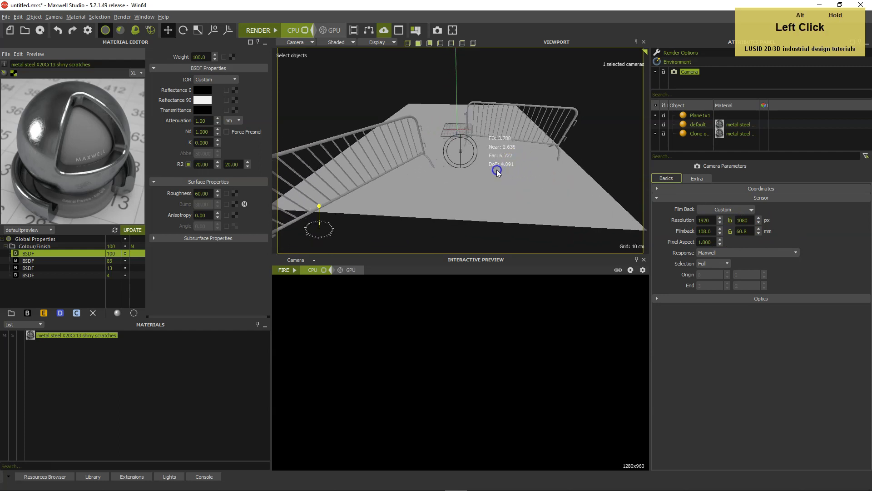
pyautogui.scroll(-3, 498, 170)
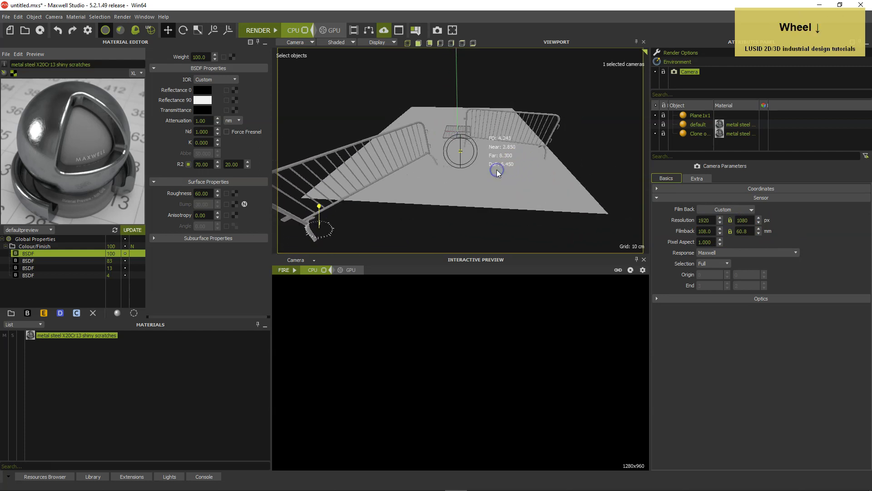
pyautogui.click(658, 299)
pyautogui.click(655, 199)
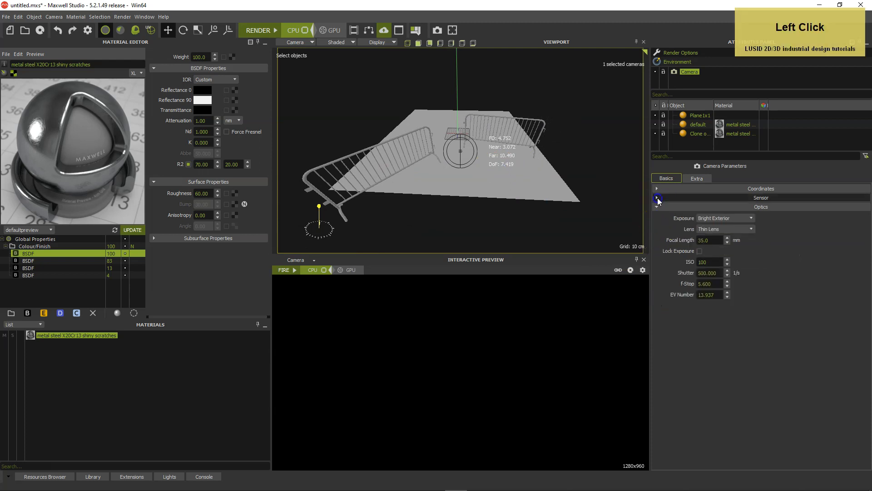
pyautogui.moveTo(716, 240); pyautogui.dragTo(690, 240)
pyautogui.write('90')
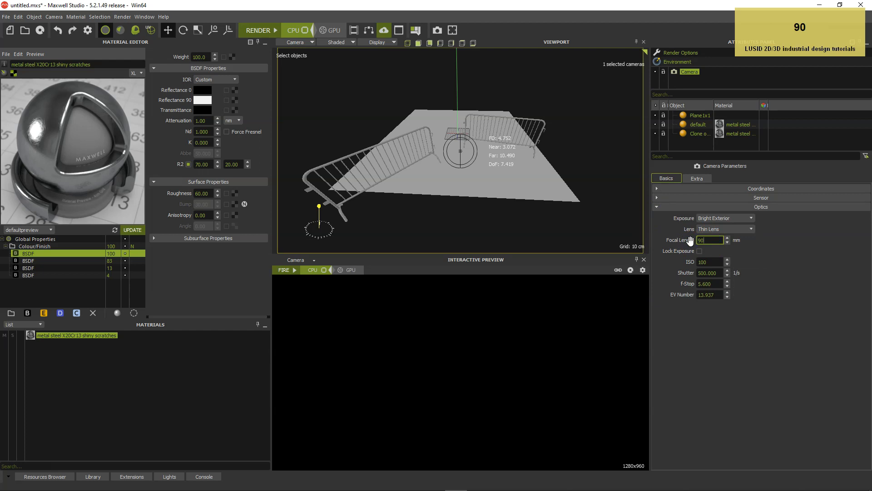
pyautogui.press('Return')
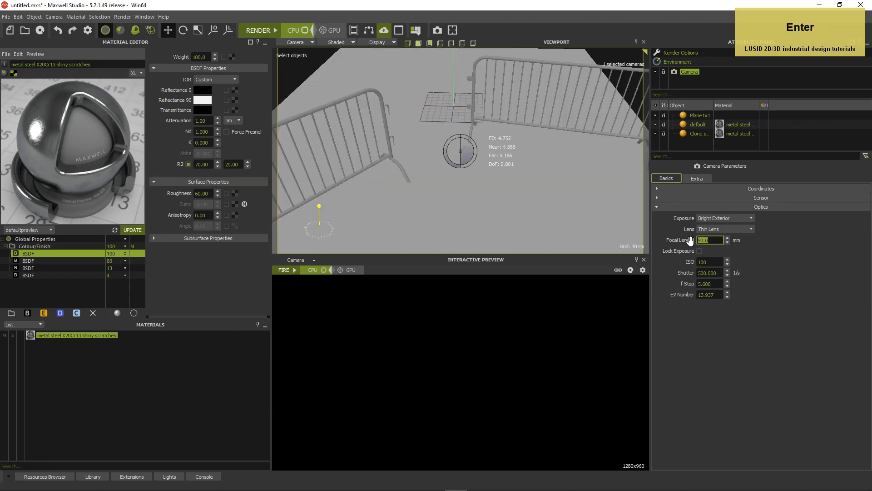
pyautogui.moveTo(718, 283); pyautogui.dragTo(687, 284)
pyautogui.write('8')
pyautogui.press('Return')
# Set the camera's shutter to 12 1/s and its ISO to 1600
pyautogui.moveTo(713, 273); pyautogui.dragTo(691, 275)
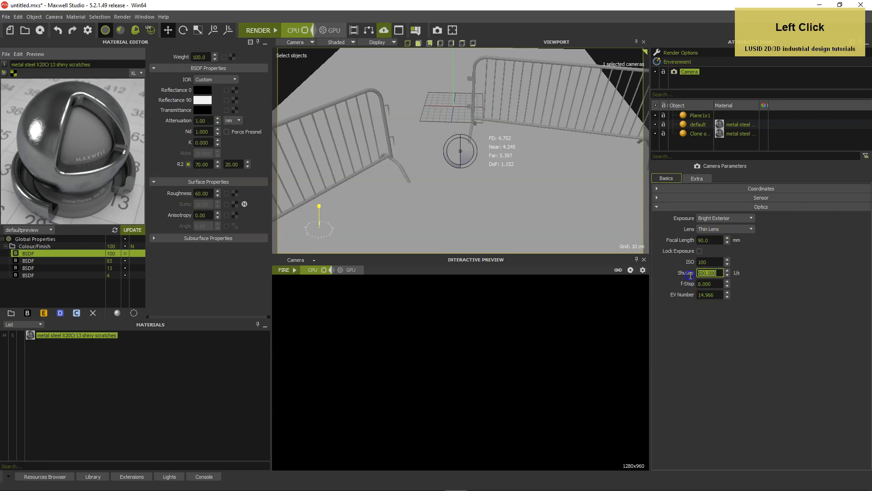
pyautogui.write('12')
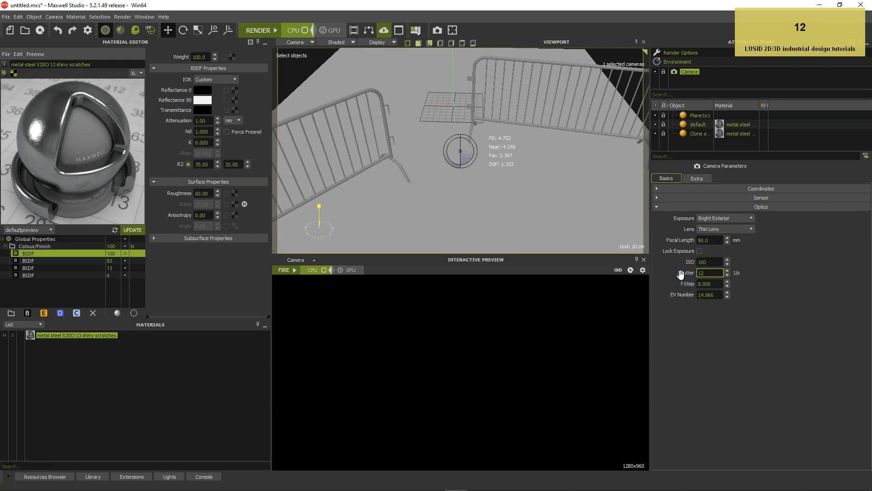
pyautogui.press('Return')
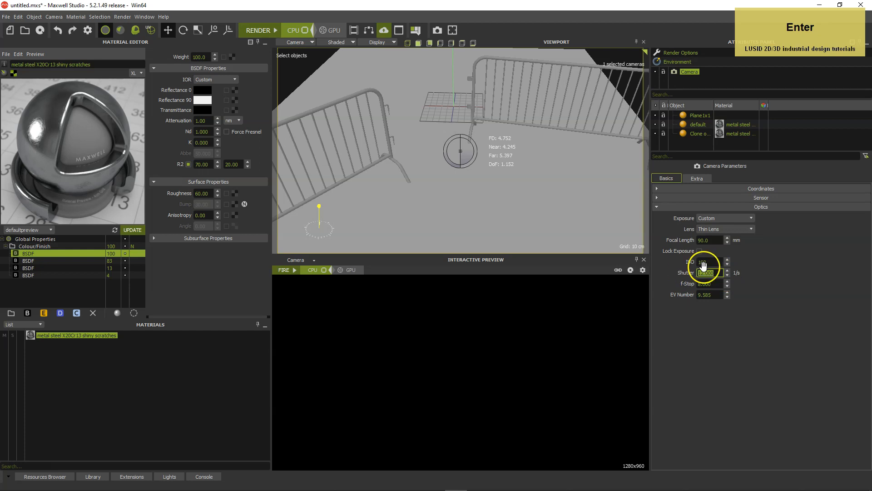
pyautogui.click(680, 261)
pyautogui.write('1600')
pyautogui.press('Return')
pyautogui.click(749, 271)
# Pull the camera back and reorient it to frame both barriers on the ground plane
pyautogui.click(523, 182)
pyautogui.scroll(3, 524, 181)
pyautogui.scroll(4, 504, 179)
pyautogui.moveTo(475, 173)
pyautogui.keyDown('alt'); pyautogui.mouseDown()
pyautogui.moveTo(476, 162)
pyautogui.moveTo(480, 173)
pyautogui.mouseUp(); pyautogui.keyUp('alt')
pyautogui.scroll(-4, 479, 173)
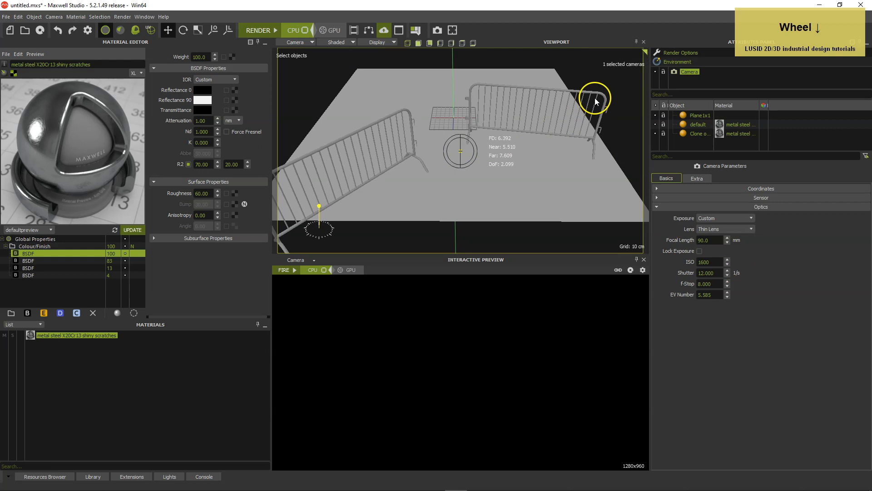
pyautogui.moveTo(445, 222)
pyautogui.keyDown('alt'); pyautogui.mouseDown()
pyautogui.moveTo(420, 226)
pyautogui.moveTo(458, 225)
pyautogui.mouseUp(); pyautogui.keyUp('alt')
# Set the X position of both the camera and its target to 0
pyautogui.click(664, 211)
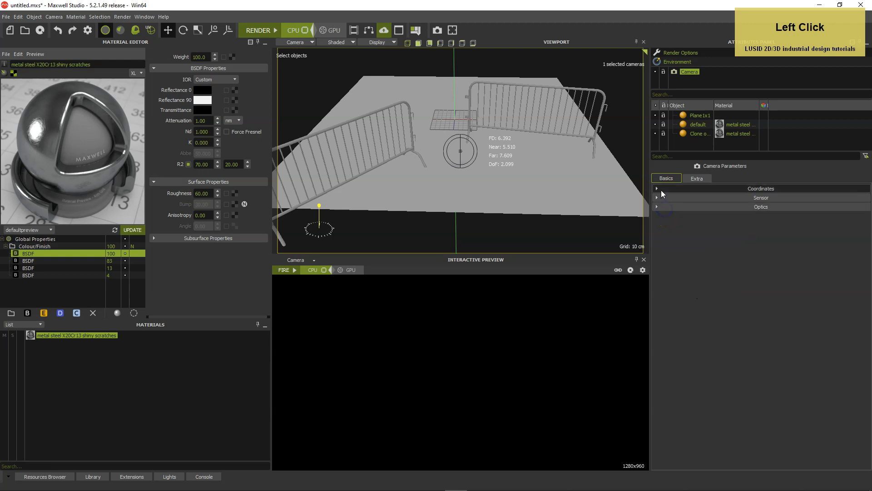
pyautogui.click(660, 189)
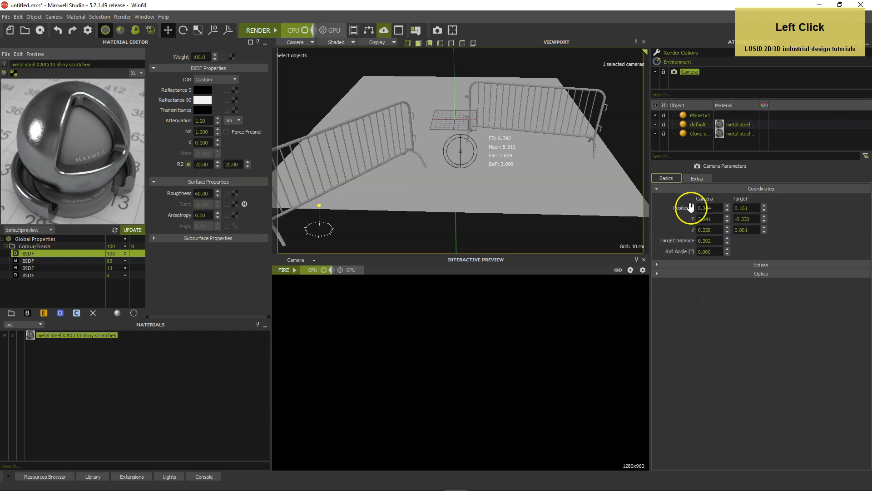
pyautogui.moveTo(712, 208); pyautogui.dragTo(699, 208)
pyautogui.write('0')
pyautogui.click(726, 209)
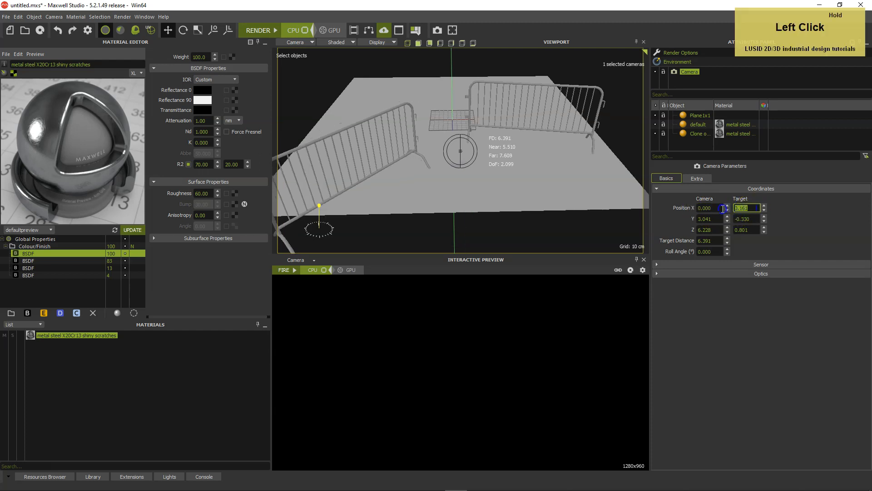
pyautogui.write('0')
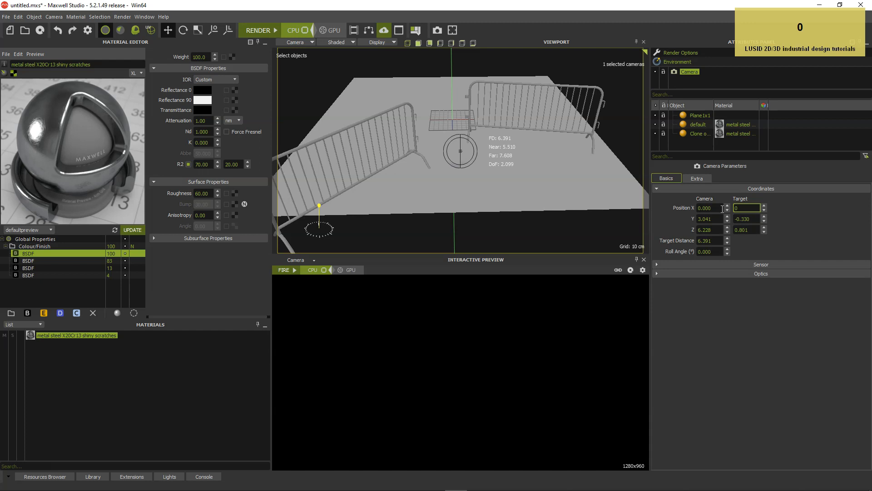
pyautogui.press('Return')
# Inspect the camera's placement in the perspective view, return to the camera view and set the camera's Y position to 1.75
pyautogui.click(294, 40)
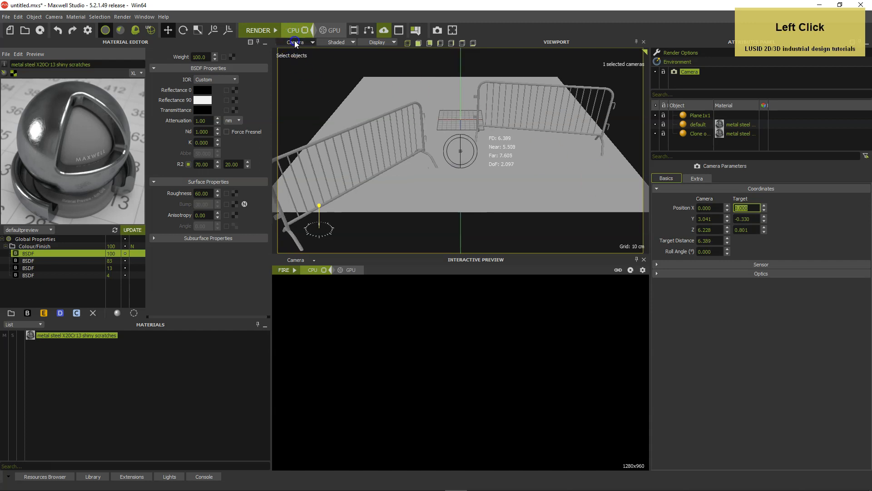
pyautogui.click(297, 49)
pyautogui.keyDown('alt'); pyautogui.moveTo(395, 111); pyautogui.dragTo(524, 126); pyautogui.keyUp('alt')
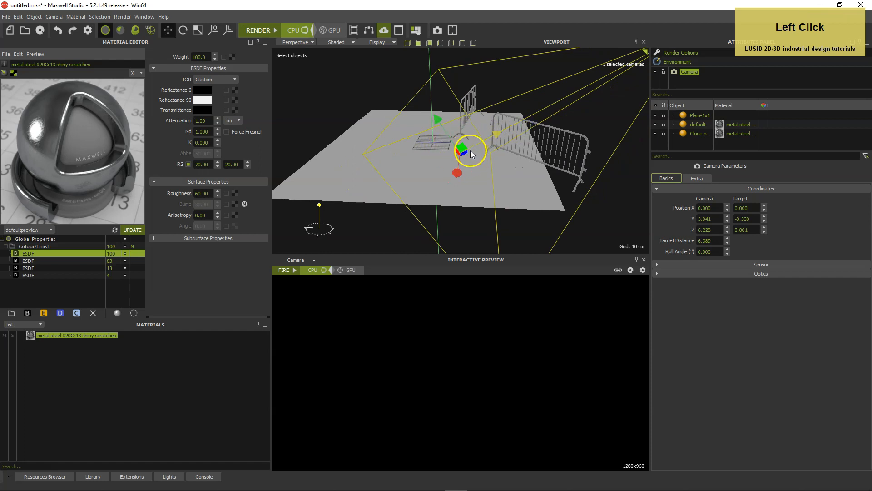
pyautogui.keyDown('alt'); pyautogui.moveTo(451, 134); pyautogui.dragTo(327, 82); pyautogui.keyUp('alt')
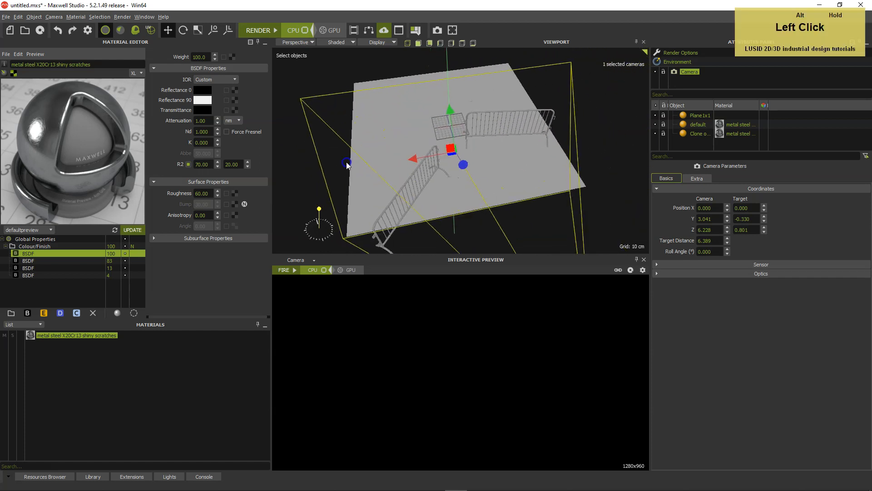
pyautogui.click(304, 41)
pyautogui.click(302, 58)
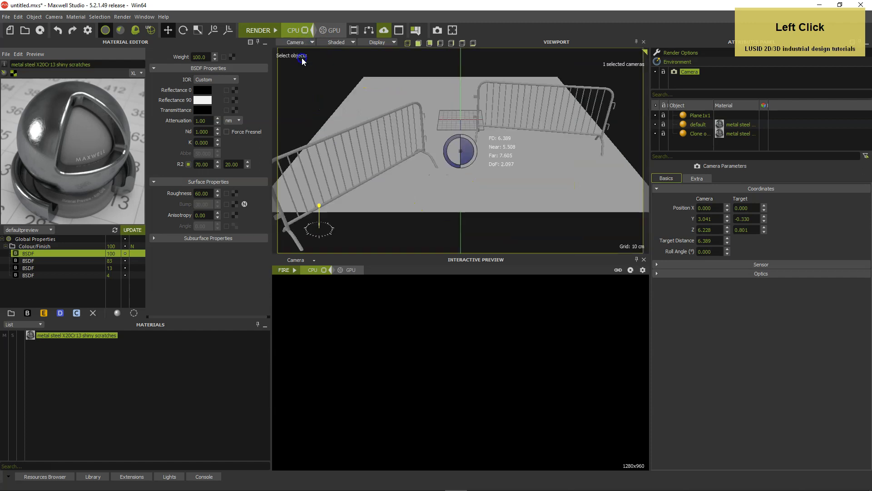
pyautogui.click(711, 219)
pyautogui.moveTo(685, 220); pyautogui.dragTo(685, 220)
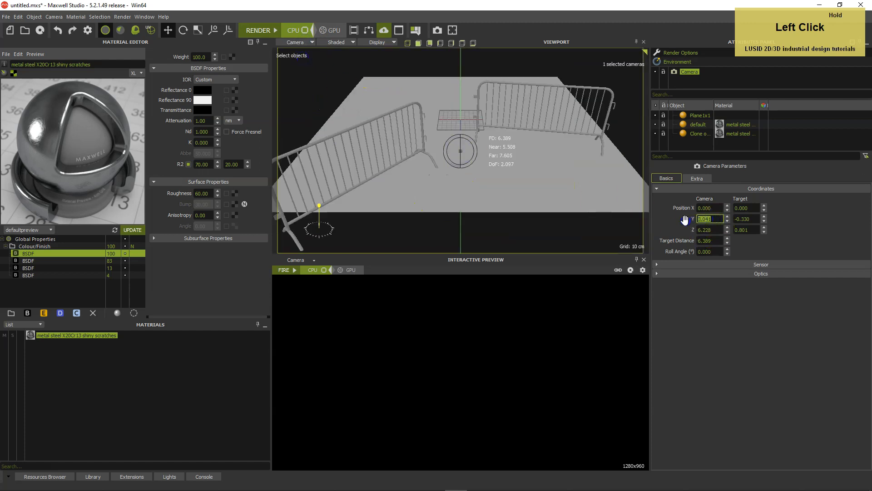
pyautogui.write('1.75')
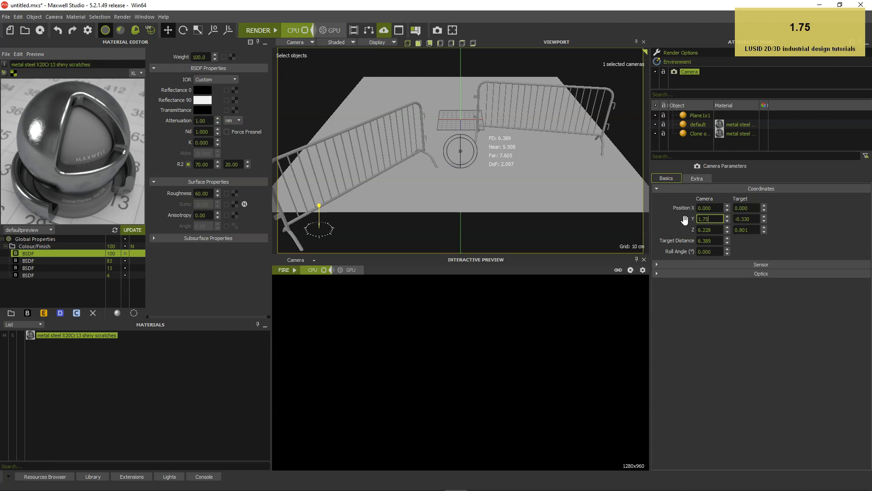
pyautogui.press('Return')
# Set the camera target's Y position to 0.25
pyautogui.click(745, 218)
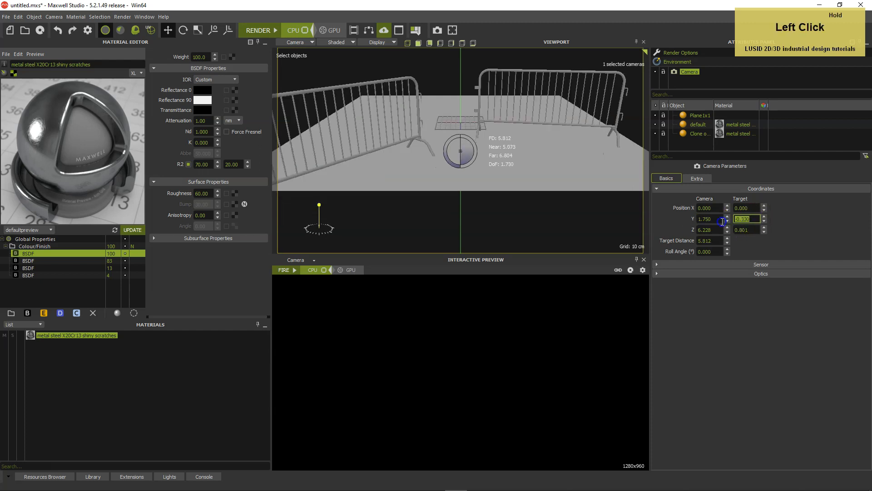
pyautogui.write('0.25')
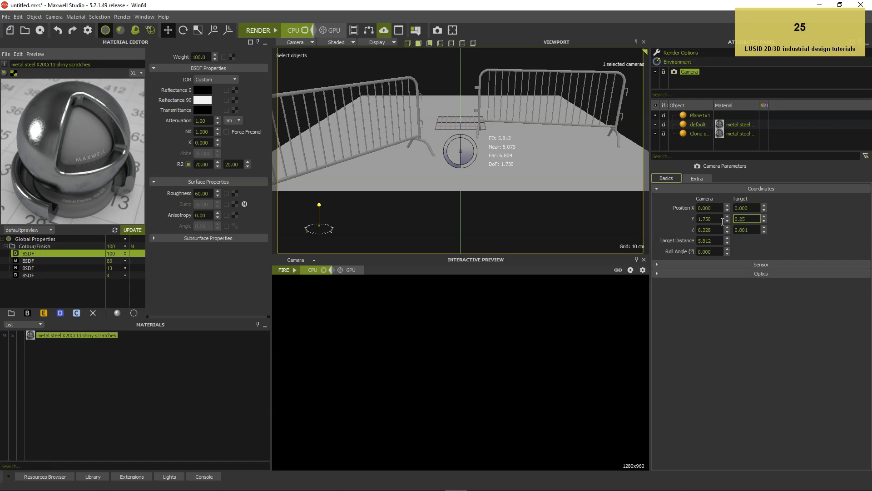
pyautogui.press('Return')
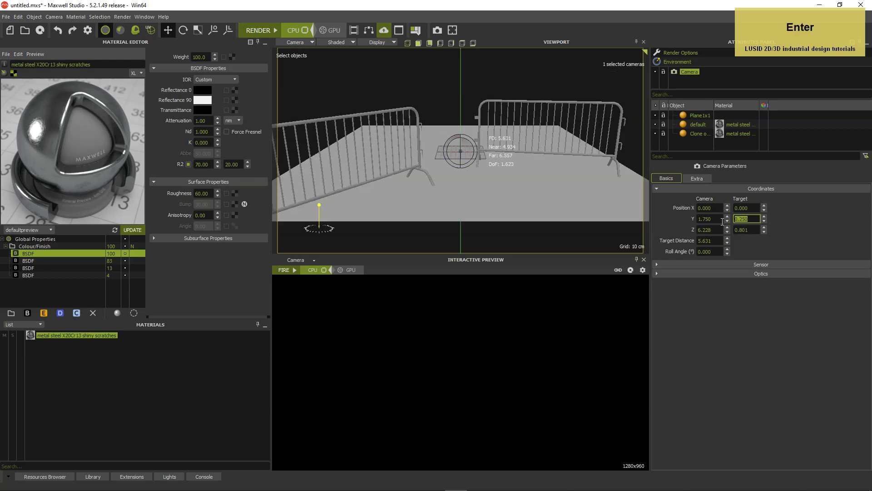
# Check the camera from the perspective view, return to the camera view and set the camera's Z position to 4.1
pyautogui.click(297, 42)
pyautogui.click(298, 52)
pyautogui.keyDown('alt'); pyautogui.moveTo(435, 156); pyautogui.dragTo(505, 164); pyautogui.keyUp('alt')
pyautogui.scroll(-2, 533, 141)
pyautogui.scroll(-2, 534, 144)
pyautogui.click(319, 53)
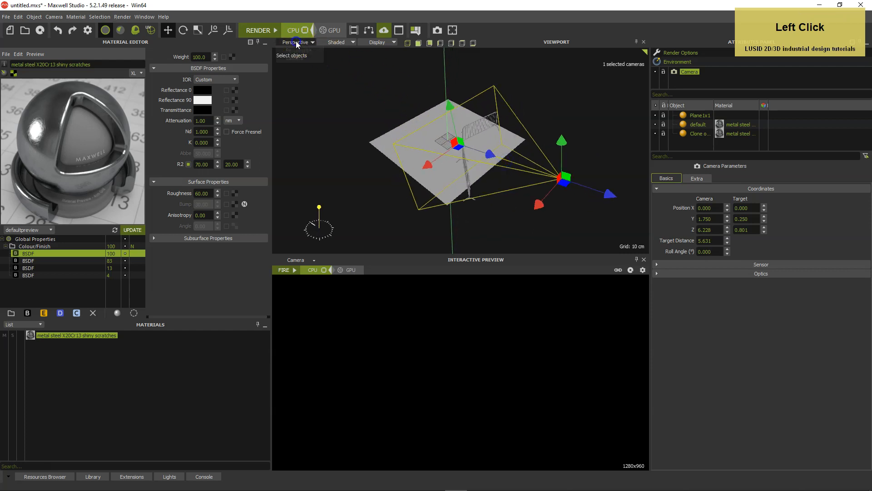
pyautogui.click(302, 58)
pyautogui.click(715, 243)
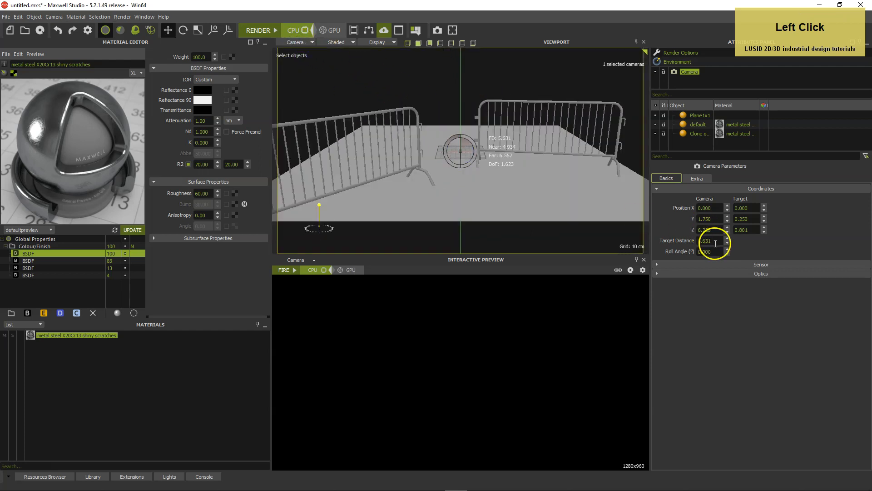
pyautogui.click(684, 226)
pyautogui.write('4')
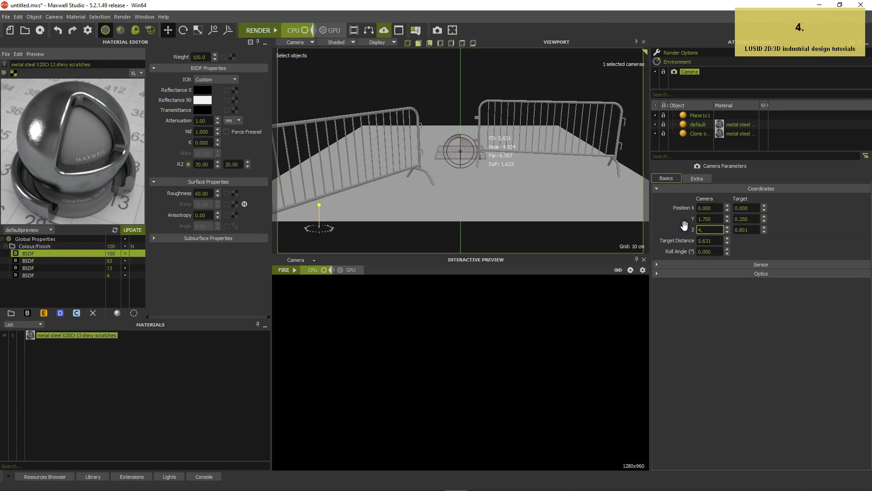
pyautogui.write('.1')
# Set the camera target's Z position to 2.2
pyautogui.click(745, 230)
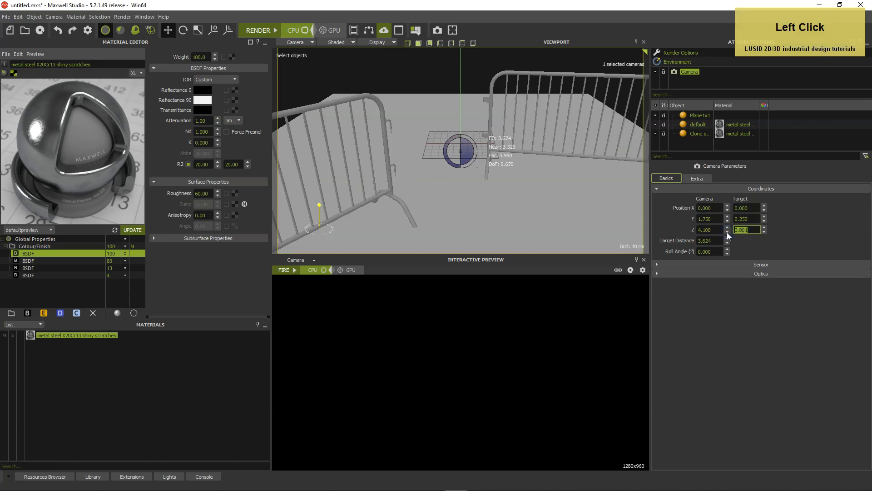
pyautogui.write('2.2')
pyautogui.press('Return')
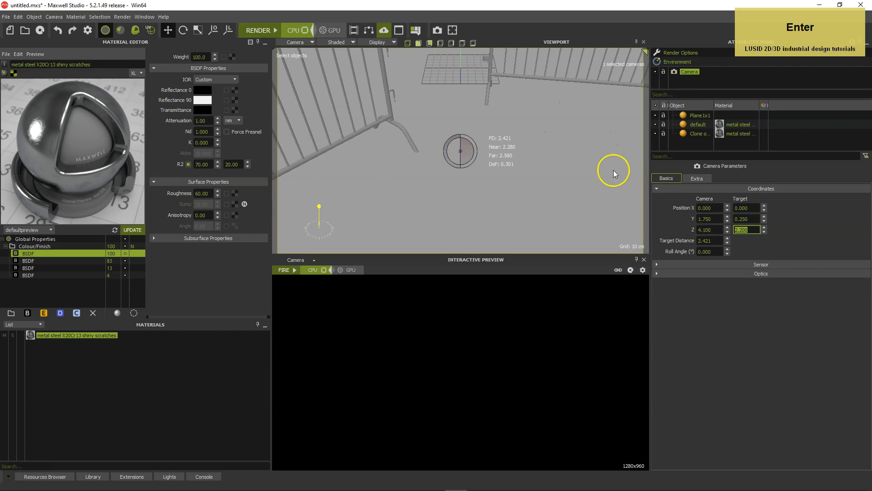
# Inspect the camera and its target relative to the barriers in the perspective view, and return to the camera view
pyautogui.click(298, 42)
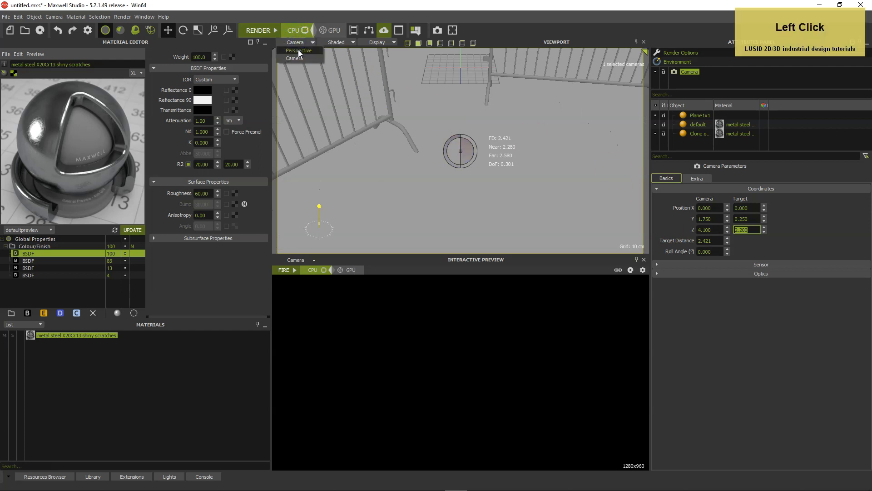
pyautogui.click(298, 50)
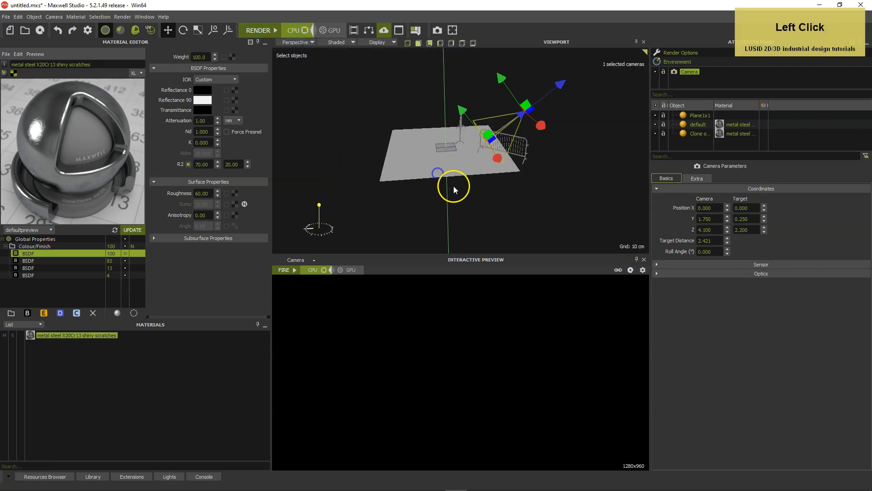
pyautogui.scroll(3, 456, 186)
pyautogui.keyDown('alt'); pyautogui.moveTo(456, 186); pyautogui.dragTo(489, 194); pyautogui.keyUp('alt')
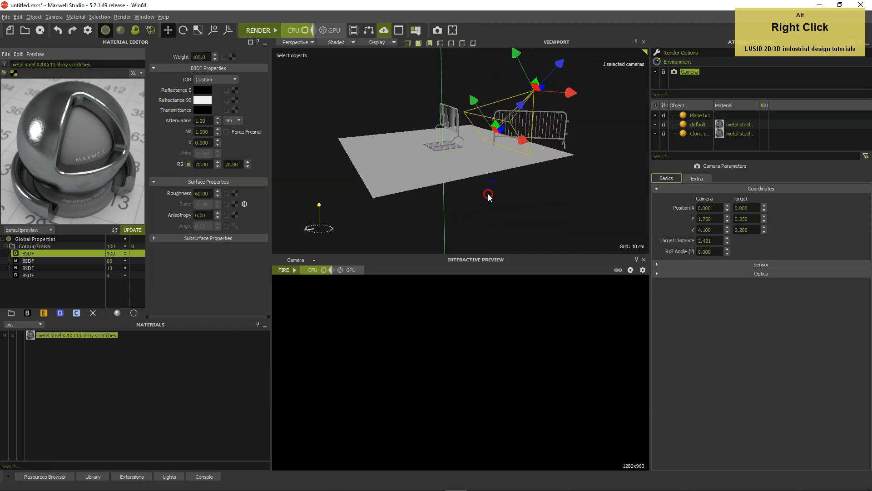
pyautogui.keyDown('alt'); pyautogui.moveTo(488, 194); pyautogui.dragTo(525, 179, button='right'); pyautogui.keyUp('alt')
pyautogui.keyDown('alt'); pyautogui.moveTo(534, 174); pyautogui.dragTo(520, 189, button='middle'); pyautogui.keyUp('alt')
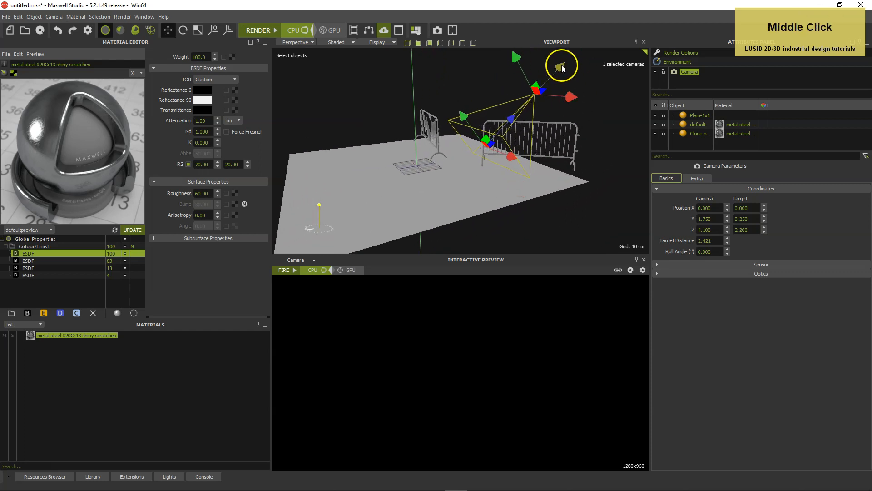
pyautogui.keyDown('alt'); pyautogui.moveTo(590, 132); pyautogui.dragTo(438, 139); pyautogui.keyUp('alt')
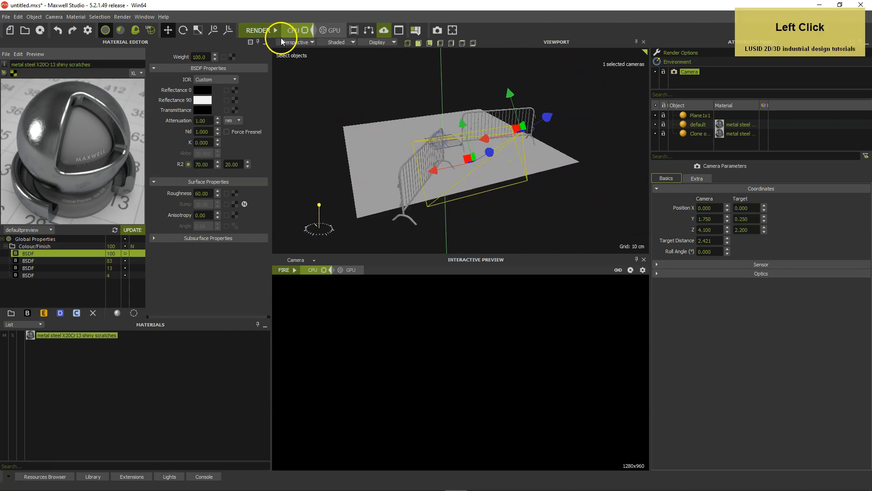
pyautogui.click(296, 59)
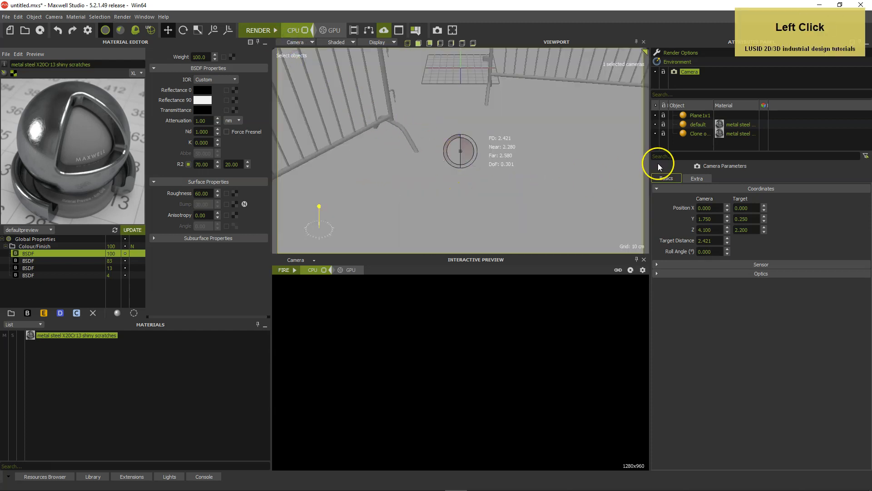
# Deselect the camera and set the environment type to Image Based
pyautogui.click(688, 84)
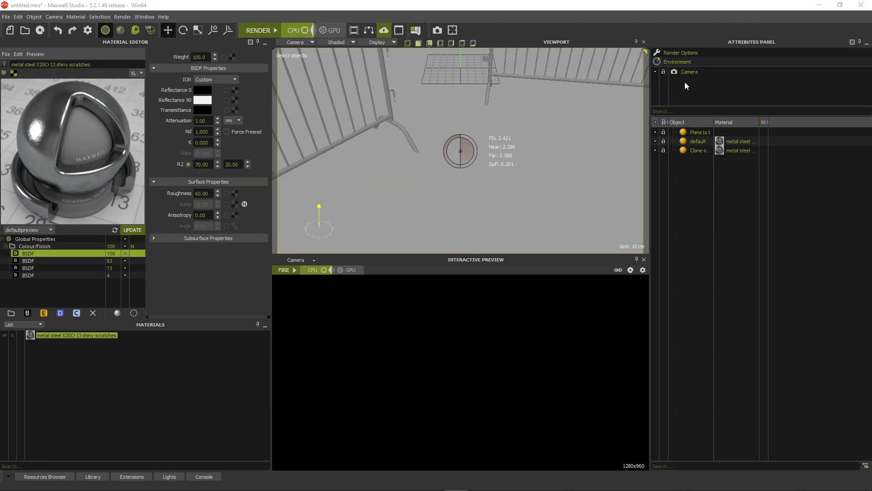
pyautogui.click(682, 62)
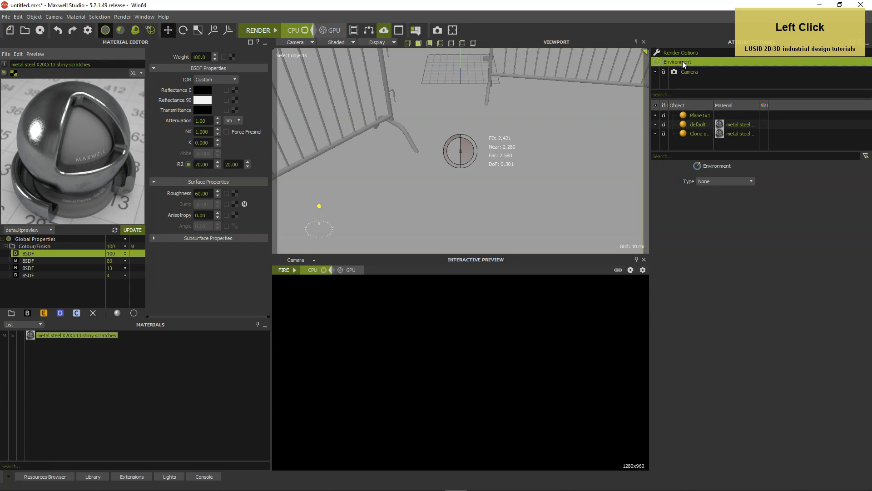
pyautogui.click(711, 181)
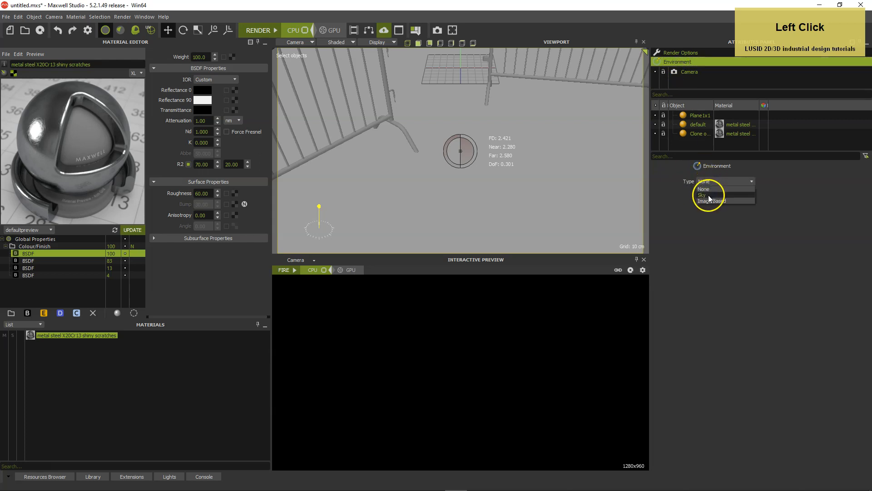
pyautogui.click(708, 200)
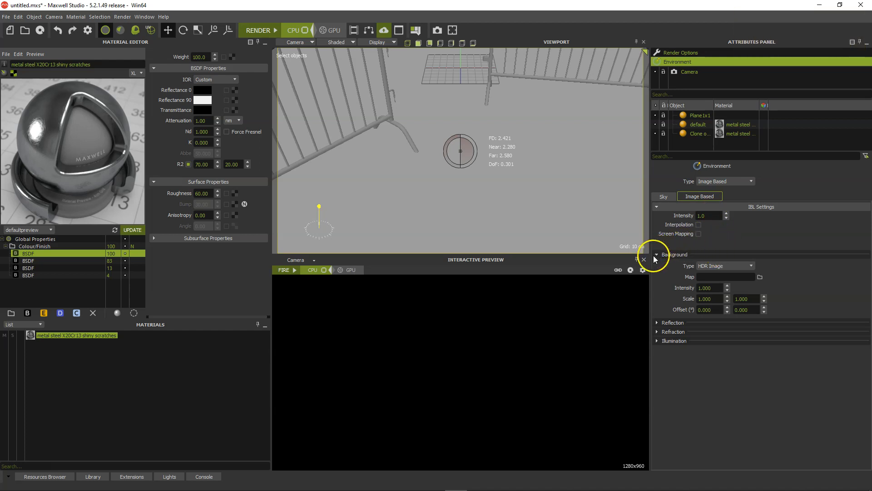
# Load the 403 quarter size HDR file from the HDRI-SKIES 403 and backplates folder as the environment's background map
pyautogui.click(760, 277)
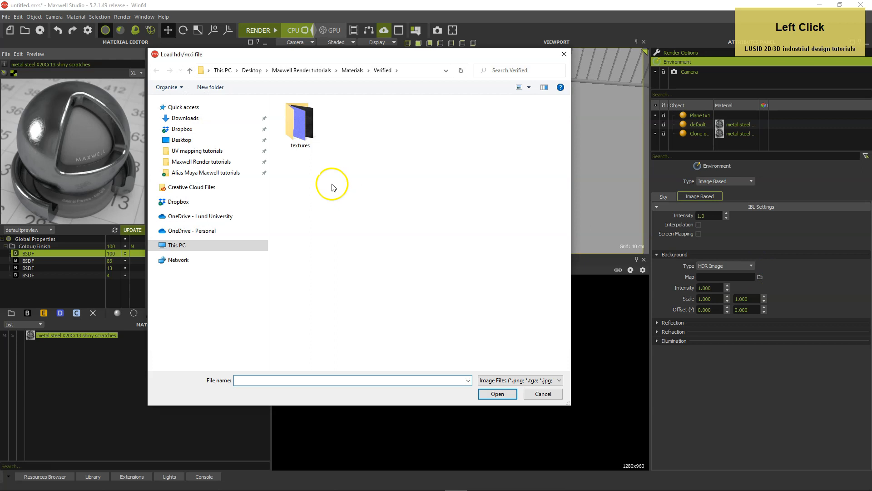
pyautogui.click(218, 162)
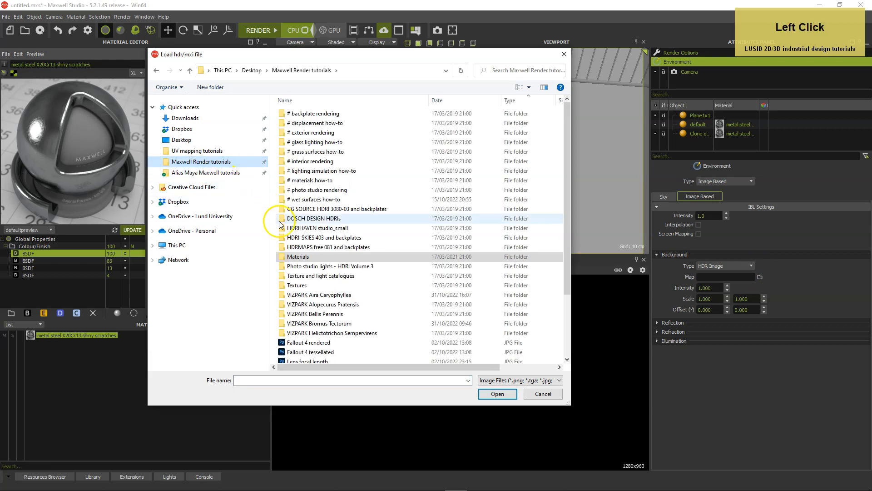
pyautogui.doubleClick(282, 237)
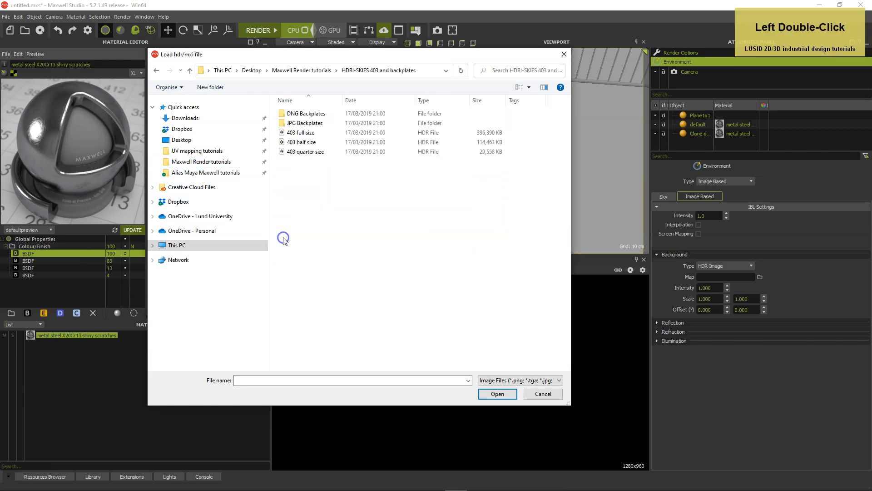
pyautogui.click(283, 153)
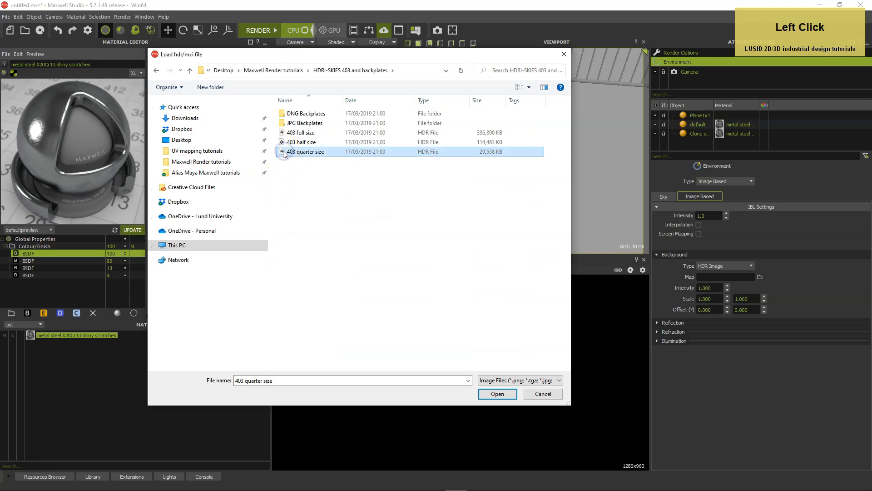
pyautogui.doubleClick(283, 153)
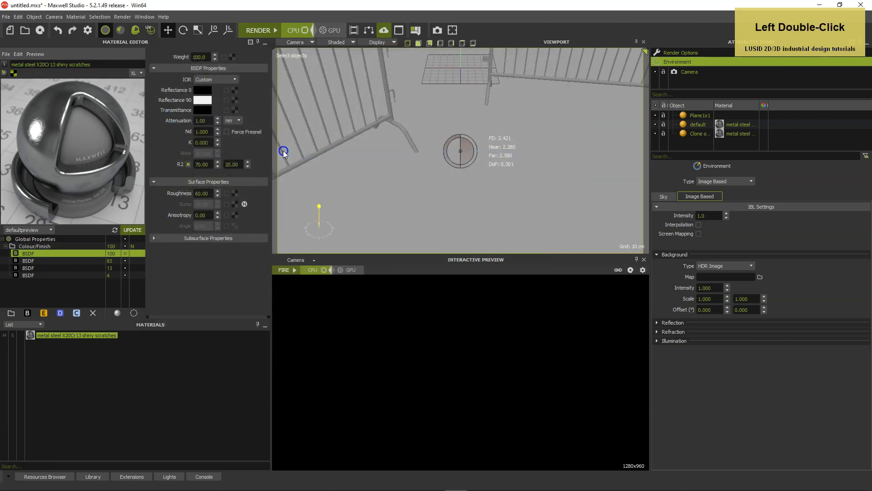
# Show the sky in the perspective view and examine the HDR background around the barriers
pyautogui.click(301, 42)
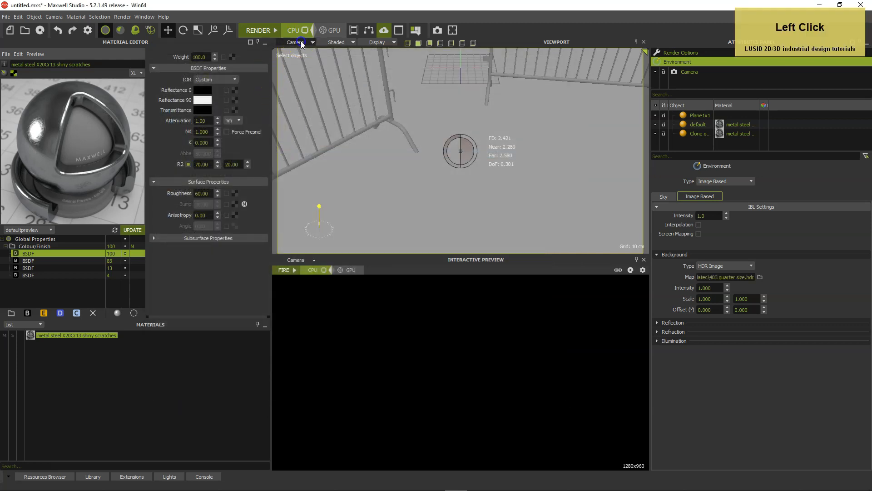
pyautogui.click(301, 50)
pyautogui.click(377, 42)
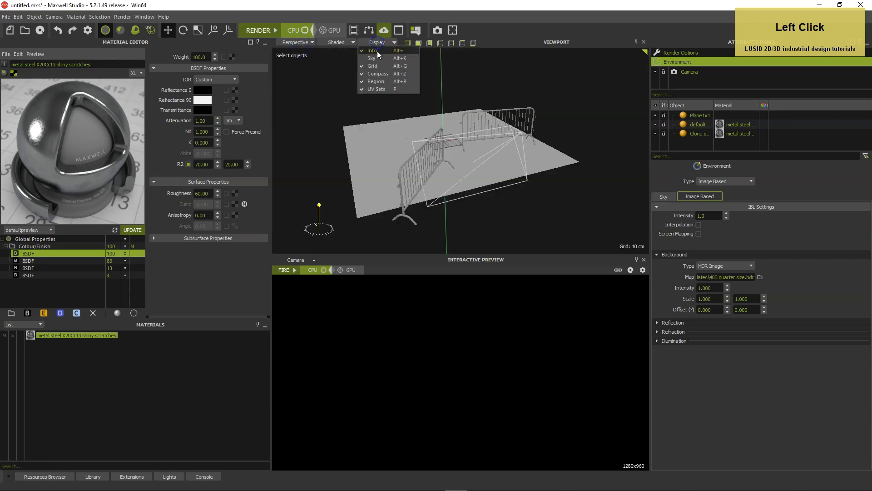
pyautogui.click(377, 62)
pyautogui.keyDown('alt'); pyautogui.moveTo(445, 146); pyautogui.dragTo(673, 156); pyautogui.keyUp('alt')
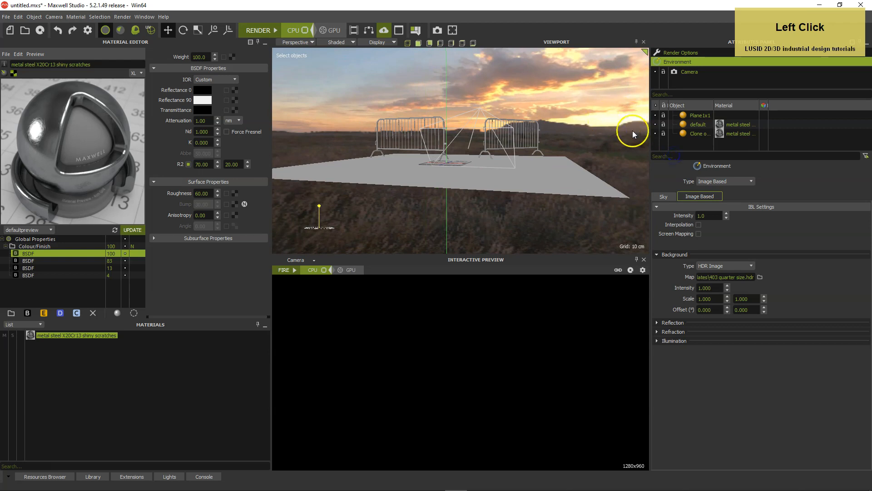
pyautogui.keyDown('alt'); pyautogui.moveTo(619, 113); pyautogui.dragTo(335, 146); pyautogui.keyUp('alt')
pyautogui.click(522, 56)
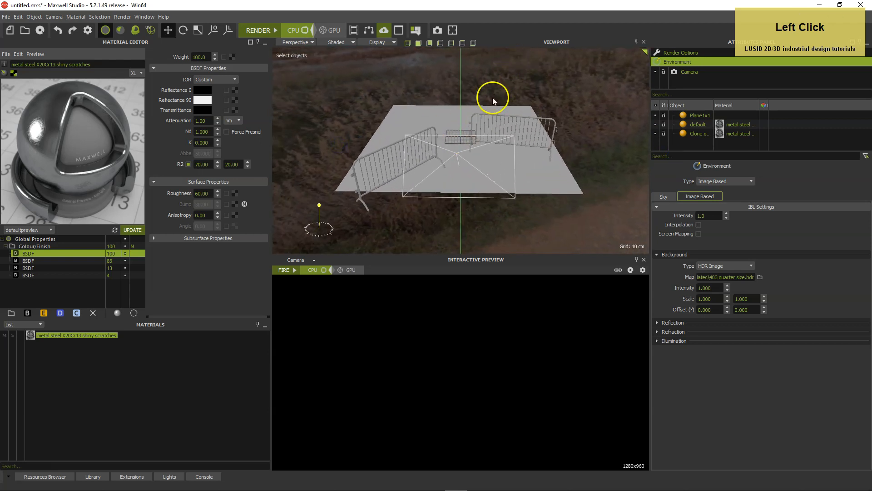
pyautogui.keyDown('alt'); pyautogui.moveTo(567, 182); pyautogui.dragTo(554, 164); pyautogui.keyUp('alt')
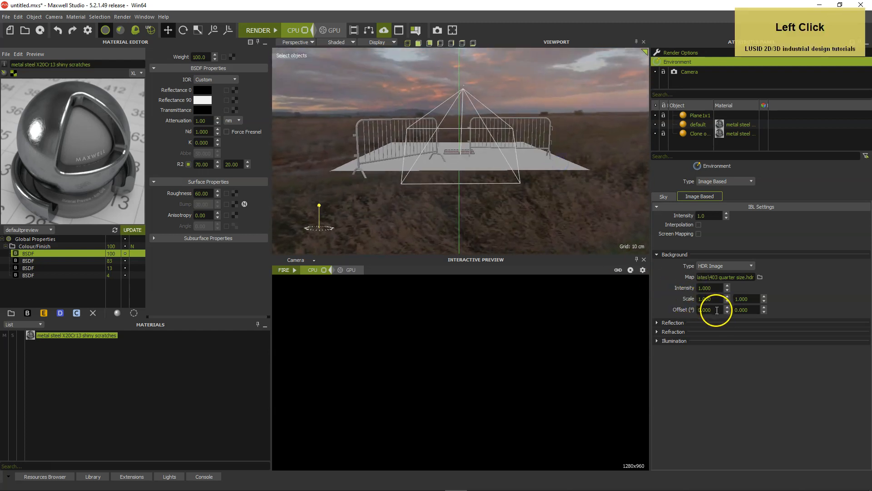
# Set the HDR background's offset to 180° in the first direction and 10° in the second
pyautogui.click(691, 309)
pyautogui.write('180')
pyautogui.press('Return')
pyautogui.click(747, 309)
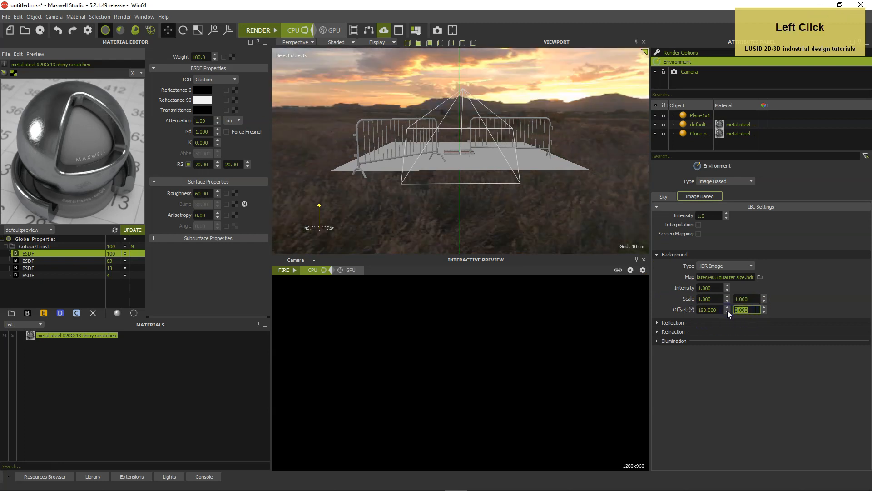
pyautogui.write('10')
pyautogui.press('Return')
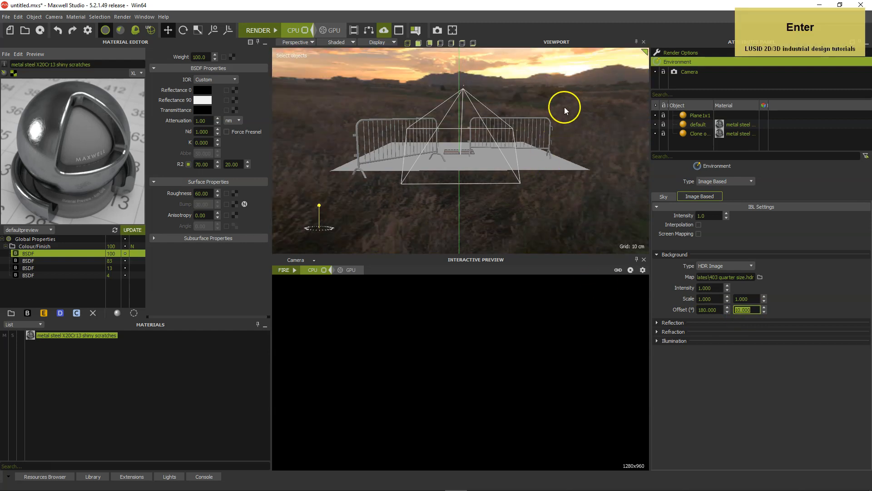
# Check the offset background from the perspective view and return to the camera view
pyautogui.keyDown('alt'); pyautogui.moveTo(481, 133); pyautogui.dragTo(469, 151); pyautogui.keyUp('alt')
pyautogui.click(289, 41)
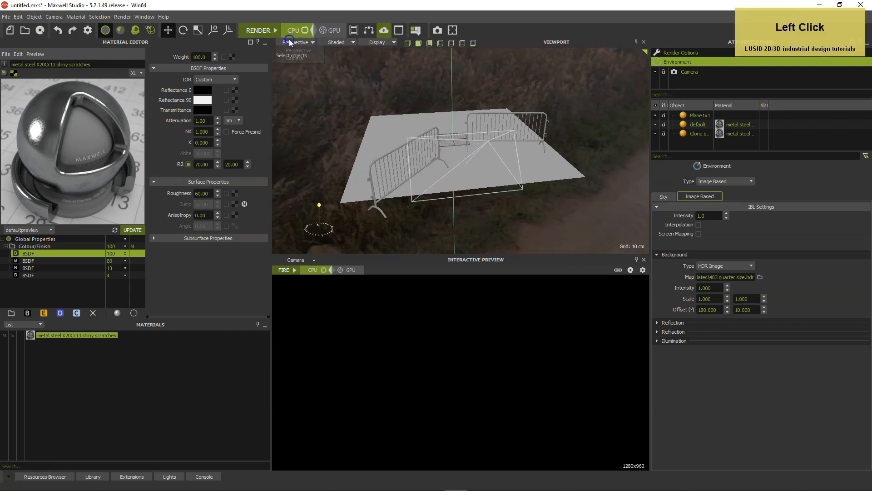
pyautogui.click(293, 58)
pyautogui.click(502, 163)
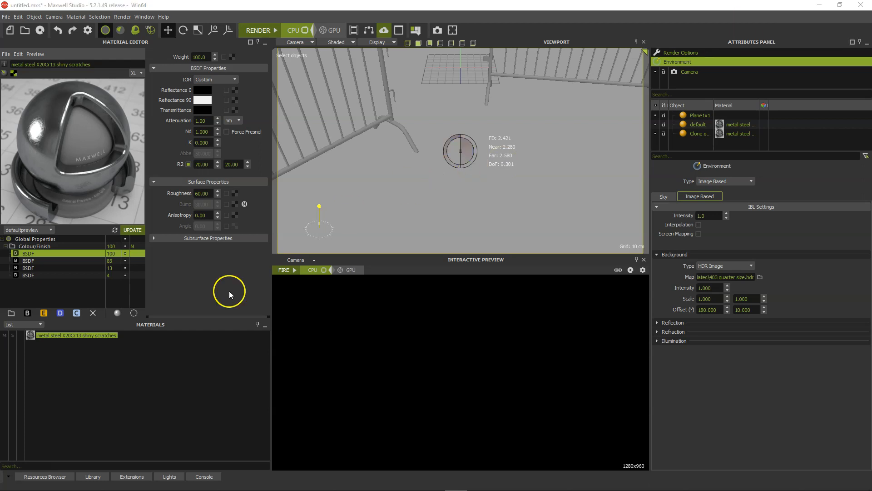
# Create a new custom material and name it "grass regular"
pyautogui.rightClick(69, 364)
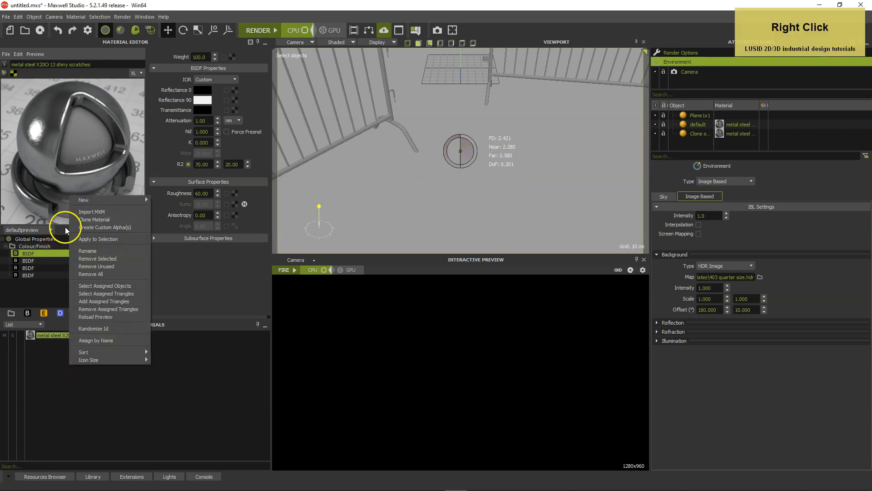
pyautogui.moveTo(80, 204)
pyautogui.click(167, 199)
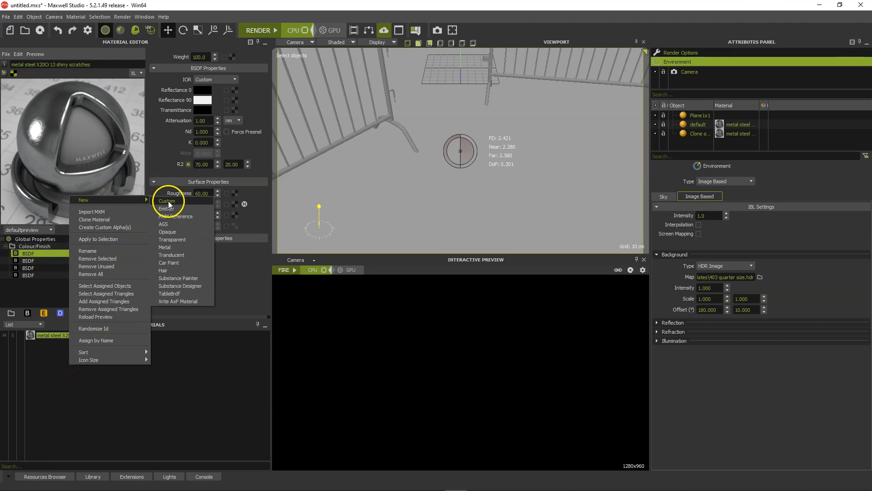
pyautogui.doubleClick(14, 64)
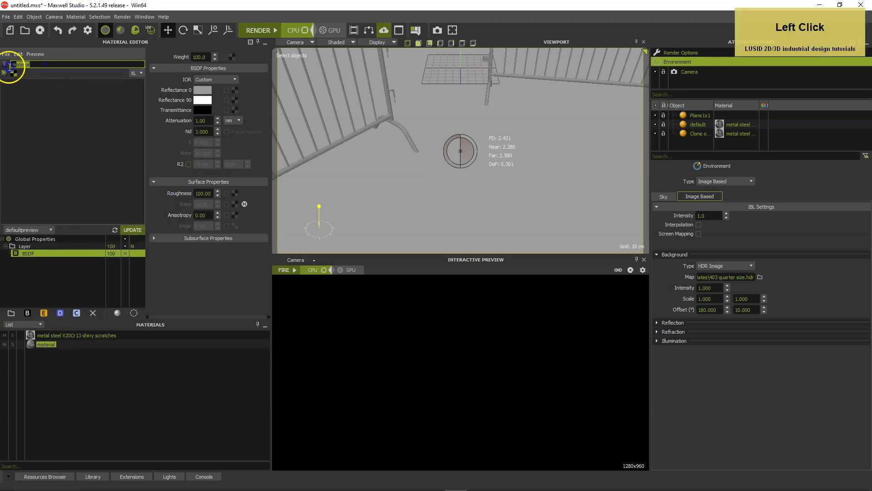
pyautogui.write('gras')
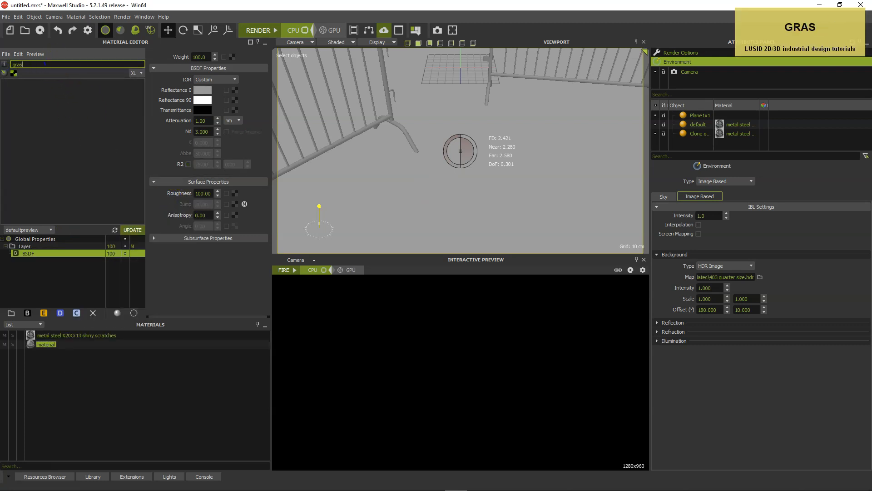
pyautogui.write('s regular')
pyautogui.press('Return')
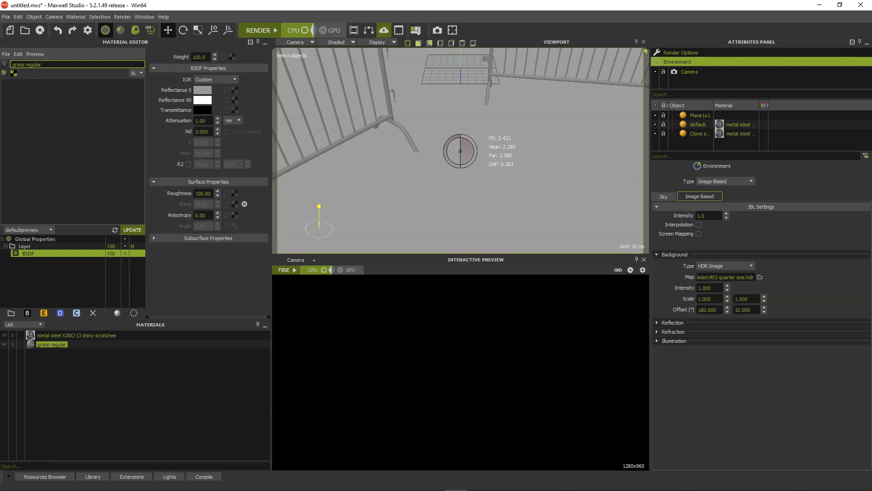
# Add a second layer to the grass regular material and rename its original layer "blades (channel 0)"
pyautogui.click(11, 313)
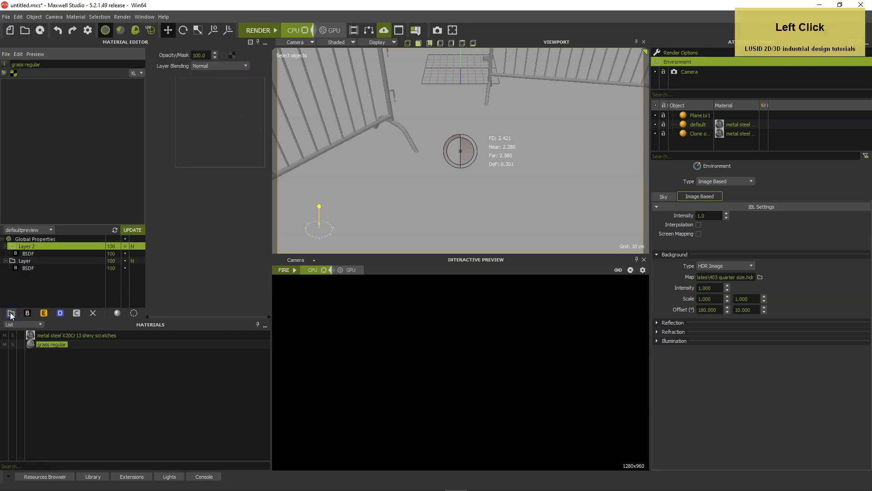
pyautogui.click(34, 263)
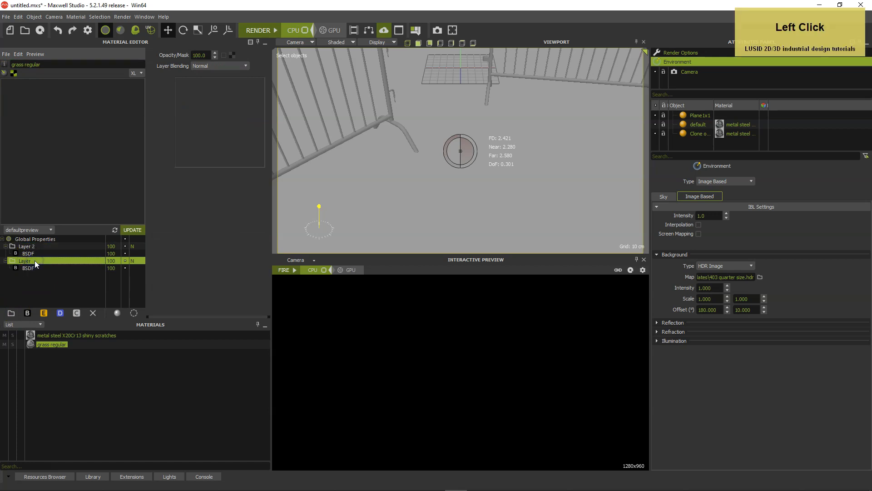
pyautogui.doubleClick(34, 261)
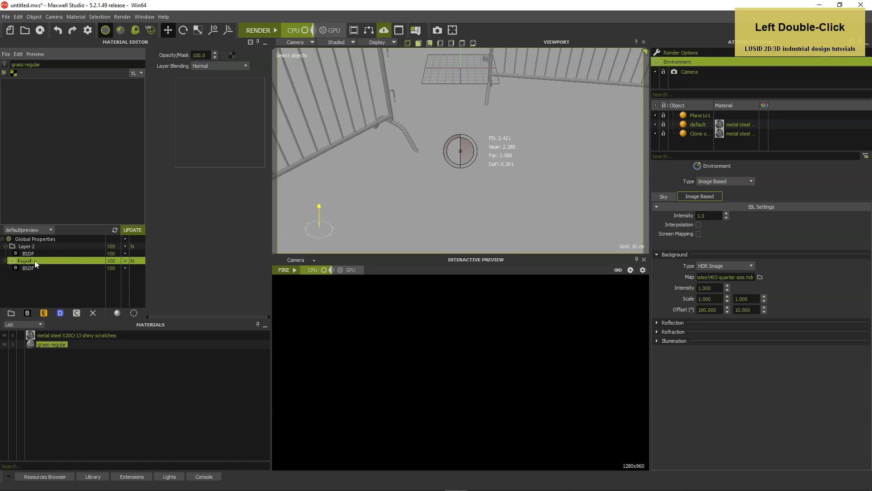
pyautogui.write('blades')
pyautogui.press('Return')
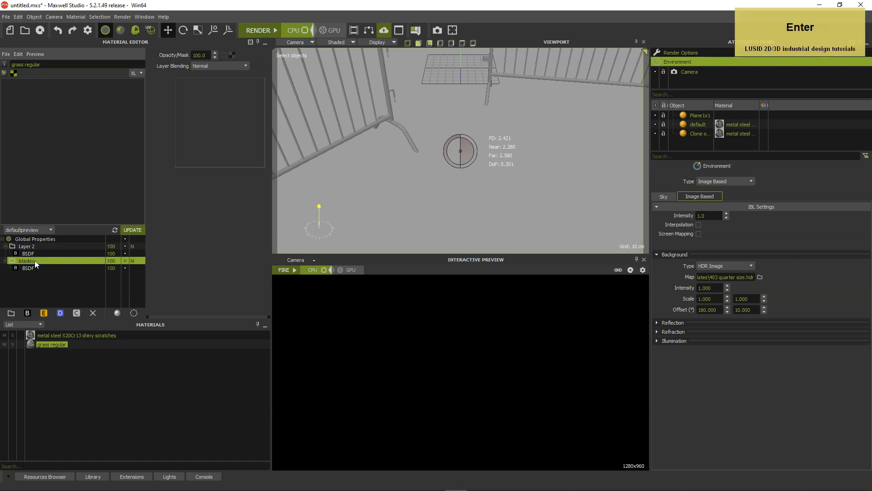
pyautogui.doubleClick(49, 261)
pyautogui.press('Right')
pyautogui.write('(channel 0)')
pyautogui.press('Return')
# Rename Layer 2 of the grass regular material to "ground (channel 1)"
pyautogui.doubleClick(38, 249)
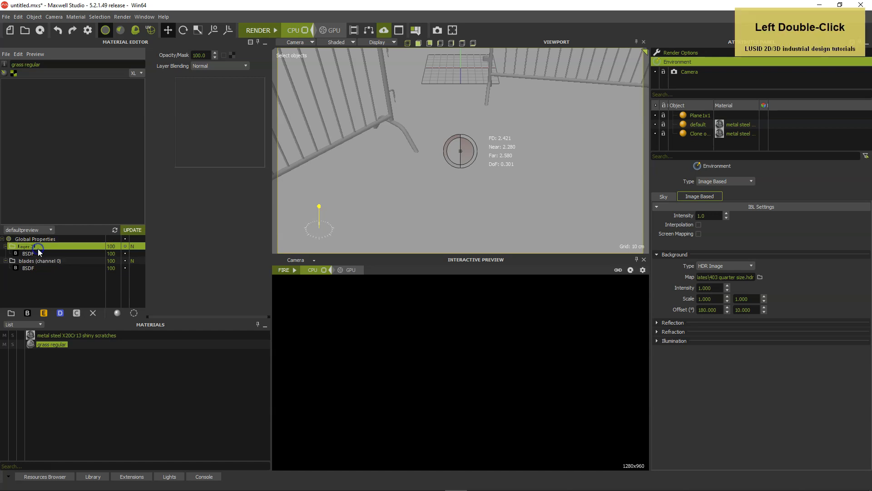
pyautogui.write('ground (')
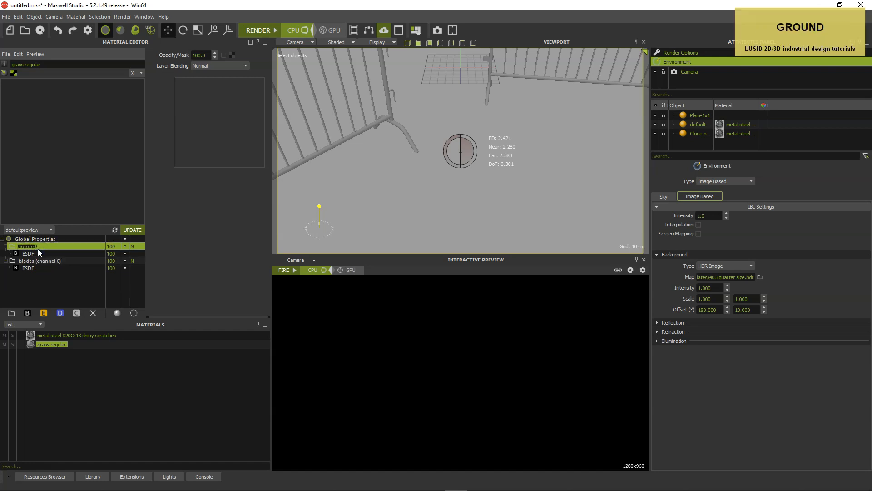
pyautogui.press('BackSpace')
pyautogui.write('(channel 1')
pyautogui.press('Return')
# Load the "grass leaf fresh" image as the Reflectance 0 texture of the blades layer's BSDF
pyautogui.doubleClick(31, 268)
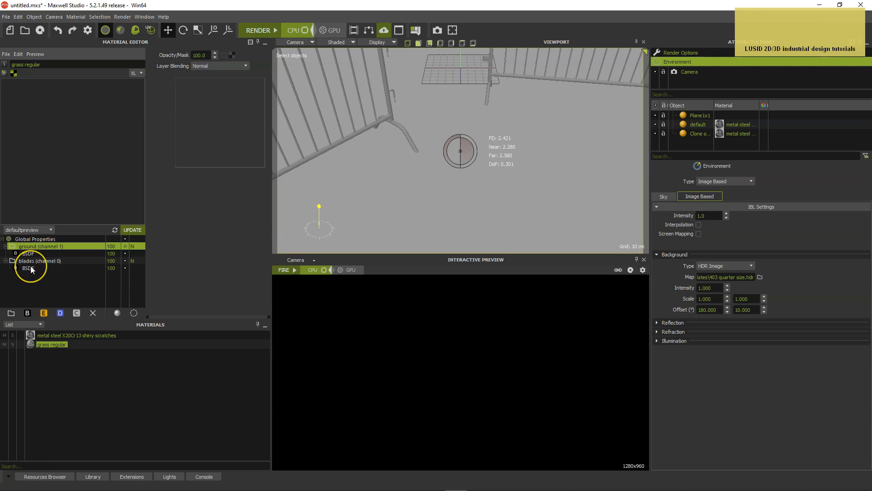
pyautogui.click(31, 267)
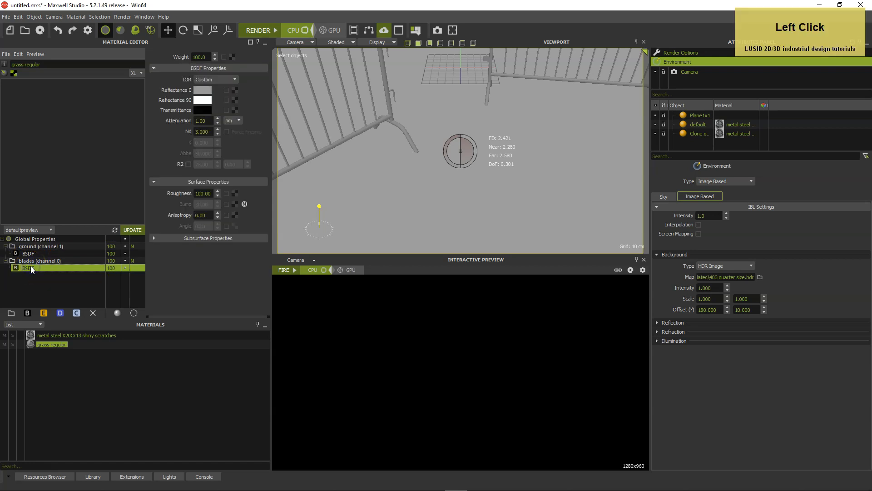
pyautogui.click(233, 91)
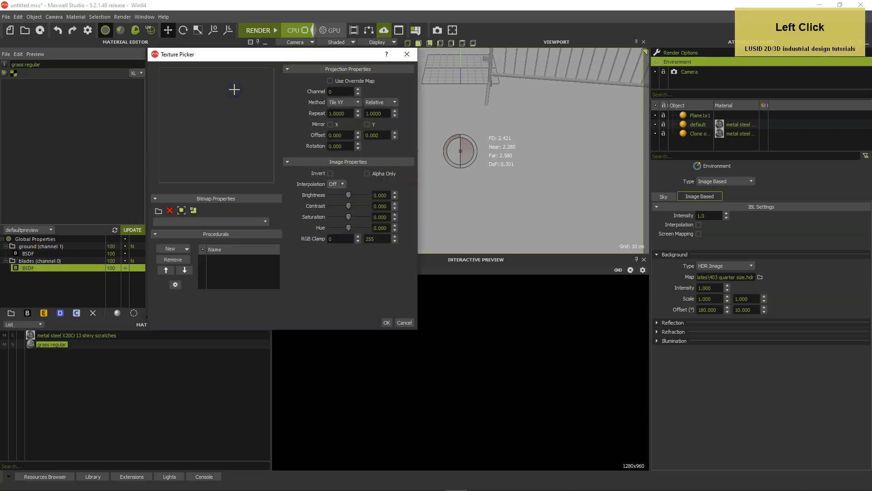
pyautogui.click(159, 210)
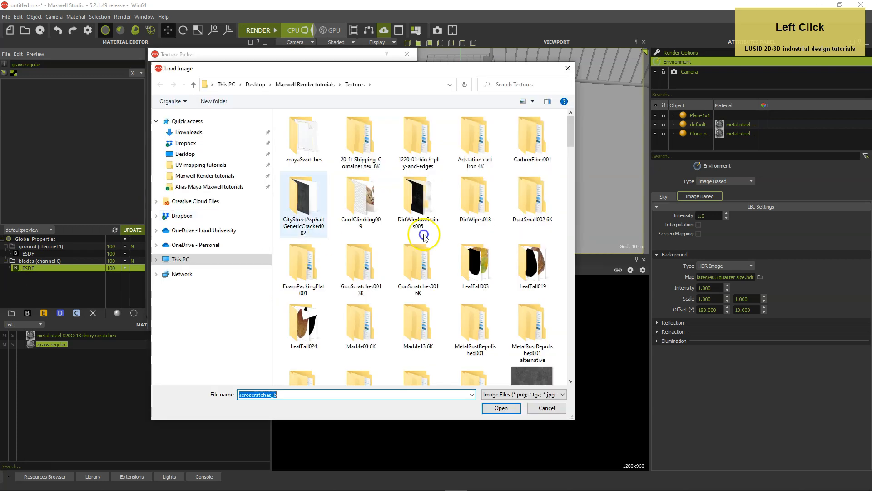
pyautogui.moveTo(571, 131); pyautogui.dragTo(565, 172)
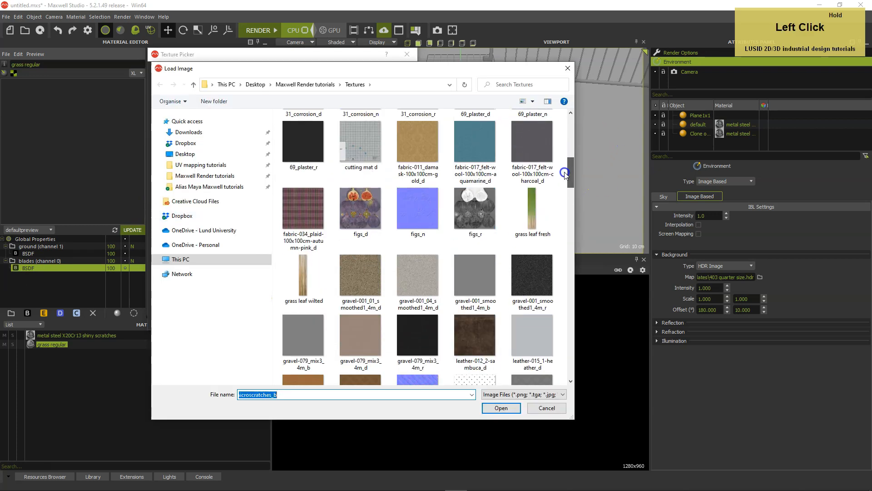
pyautogui.click(533, 207)
pyautogui.doubleClick(533, 208)
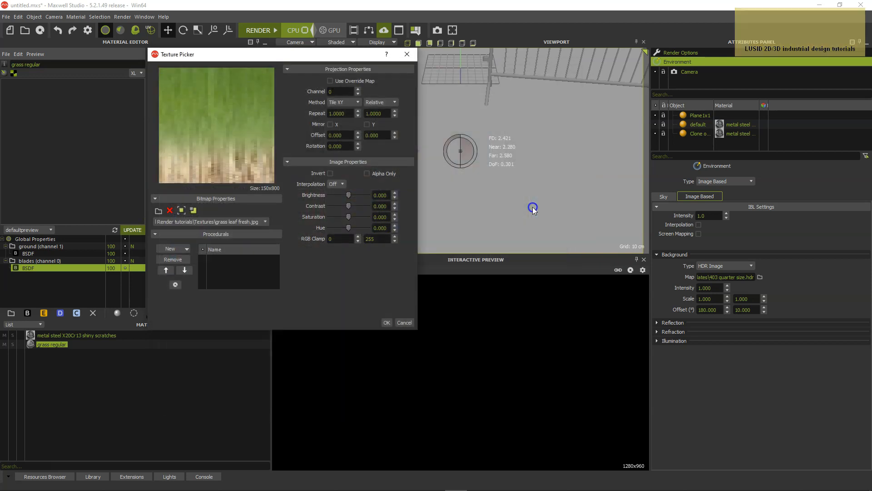
pyautogui.click(386, 322)
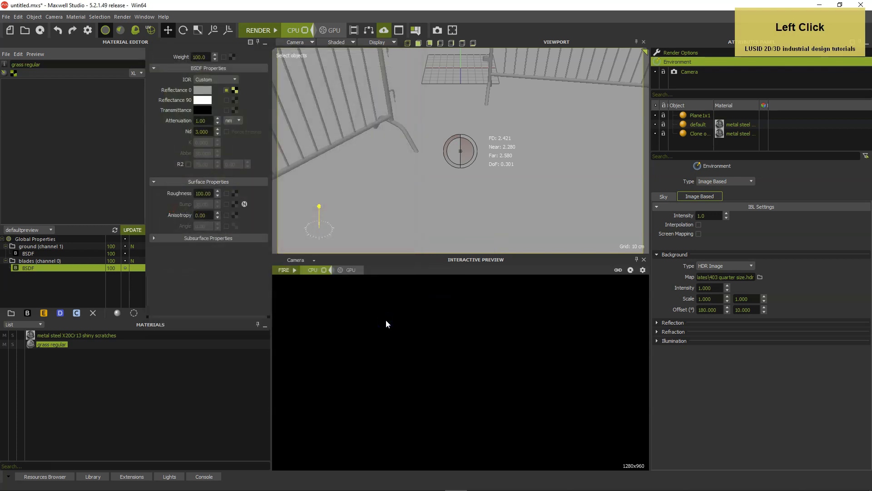
# Set the roughness of the blades layer's BSDF to 75
pyautogui.click(204, 193)
pyautogui.write('75')
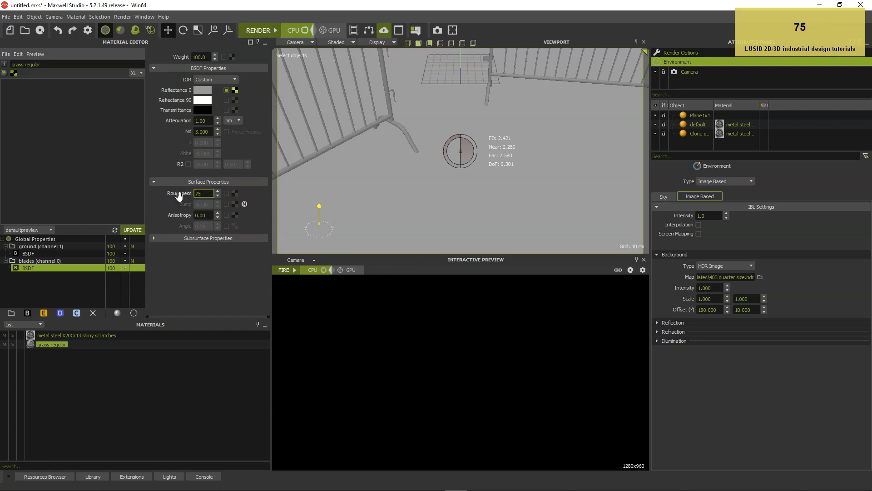
pyautogui.press('Return')
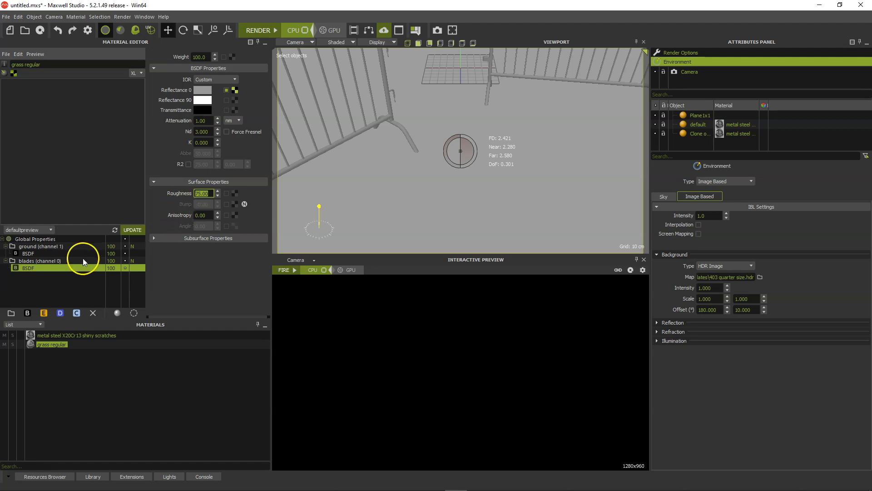
# Load the "ground-green_d" image as the Reflectance 0 texture of the ground layer's BSDF
pyautogui.click(64, 253)
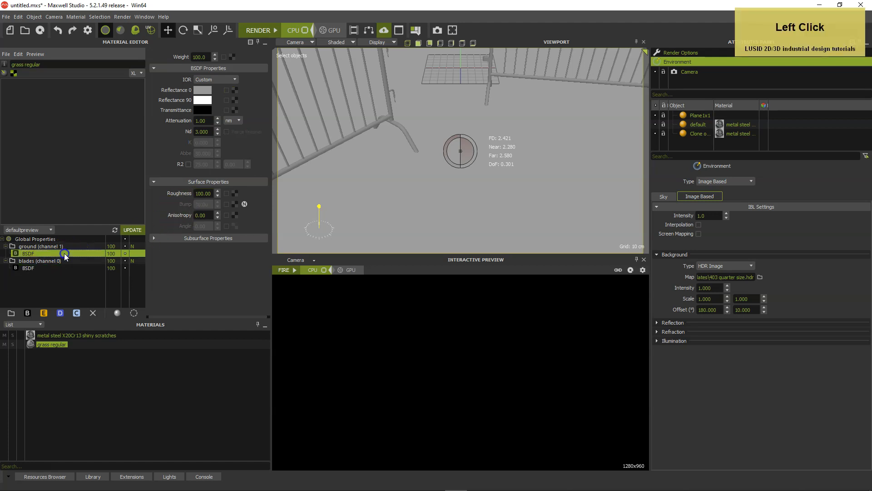
pyautogui.click(235, 90)
pyautogui.click(158, 210)
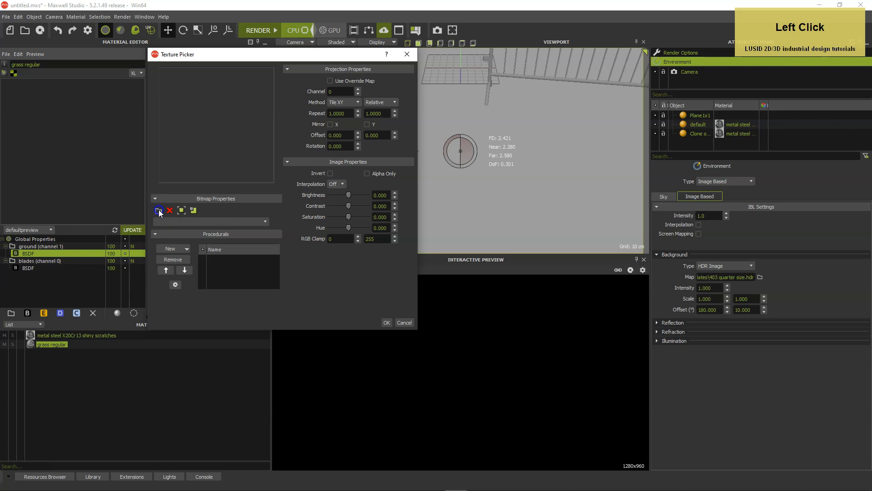
pyautogui.moveTo(572, 135); pyautogui.dragTo(556, 266)
pyautogui.click(530, 236)
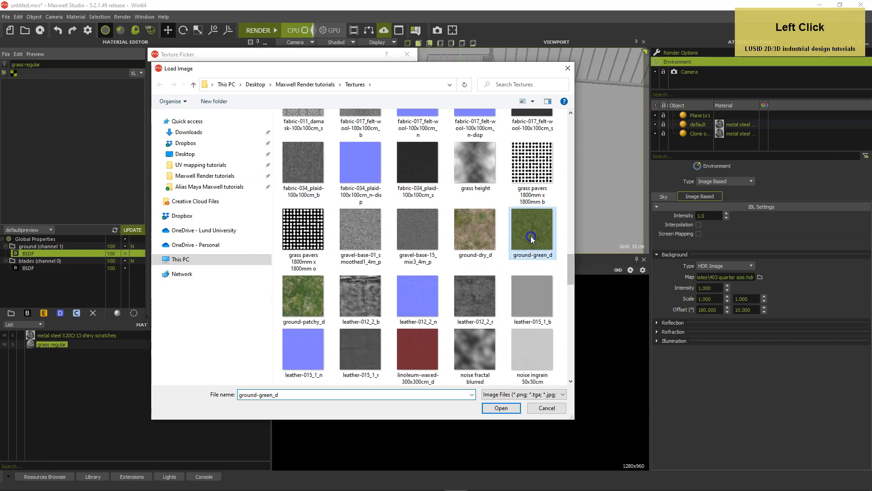
pyautogui.doubleClick(531, 236)
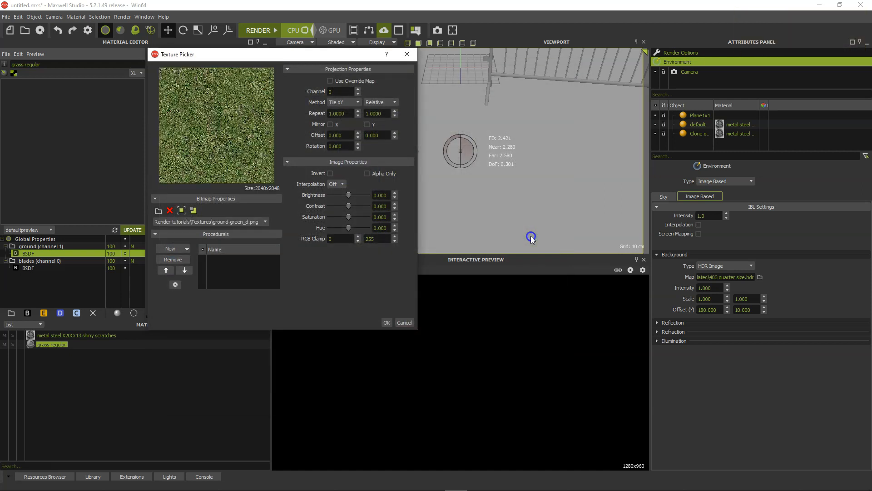
# Set the ground texture's saturation to 20
pyautogui.click(381, 217)
pyautogui.write('20')
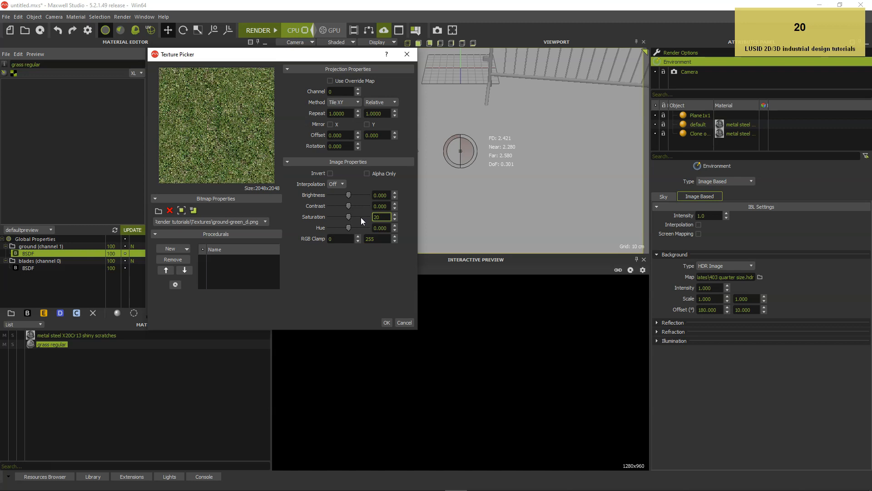
pyautogui.press('Tab')
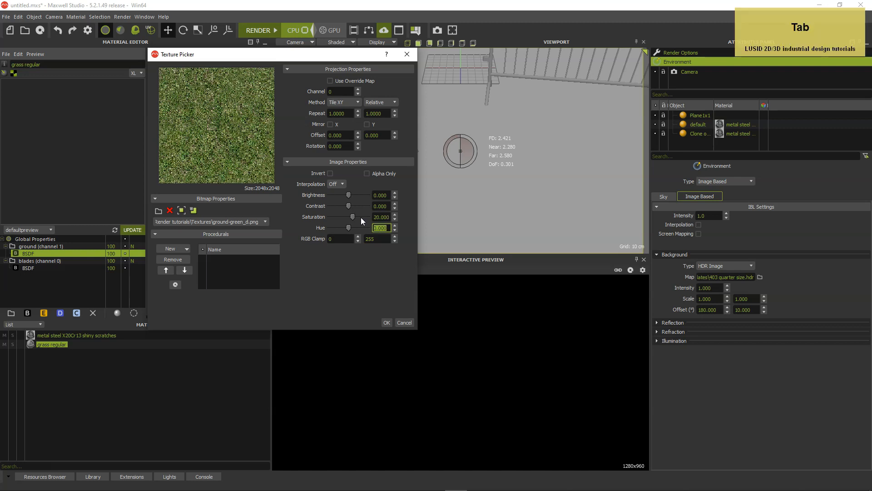
# Put the ground texture on channel 1 with a repeat of 1.8 by 1.8 meters and accept the texture settings
pyautogui.click(359, 91)
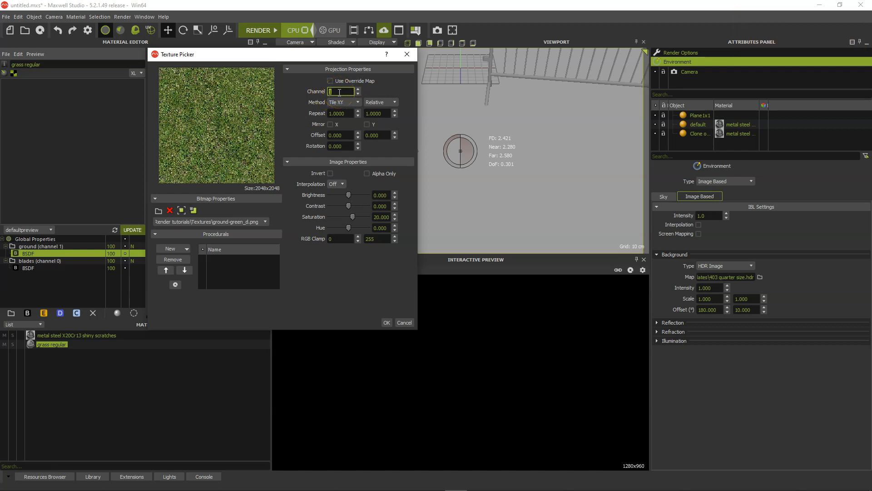
pyautogui.click(374, 103)
pyautogui.click(375, 116)
pyautogui.moveTo(361, 116); pyautogui.dragTo(308, 113)
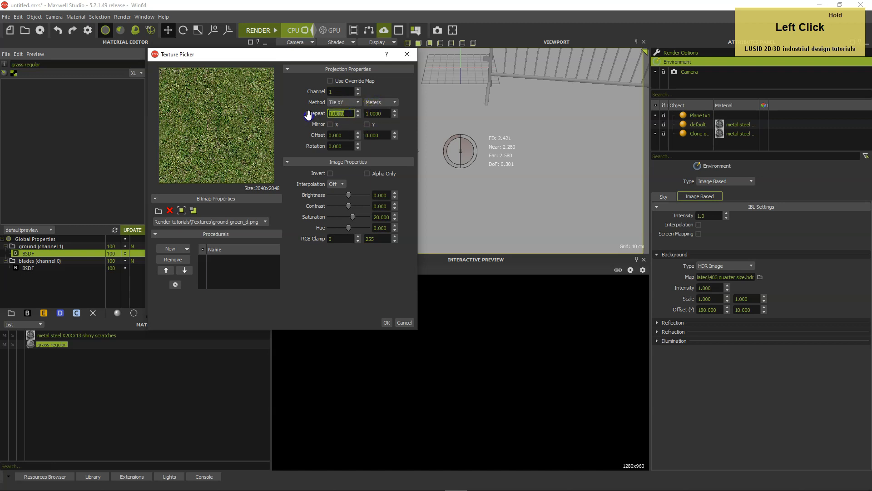
pyautogui.write('1.8')
pyautogui.press('Tab')
pyautogui.write('1.8')
pyautogui.press('Tab')
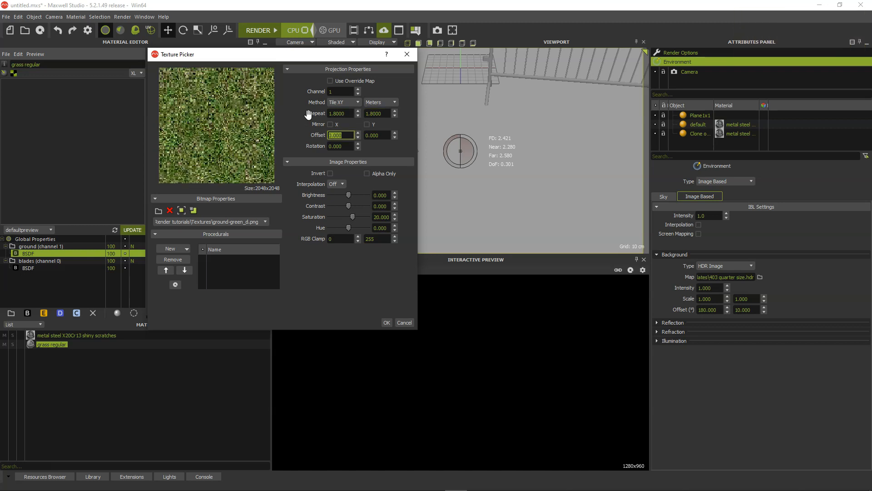
pyautogui.press('Return')
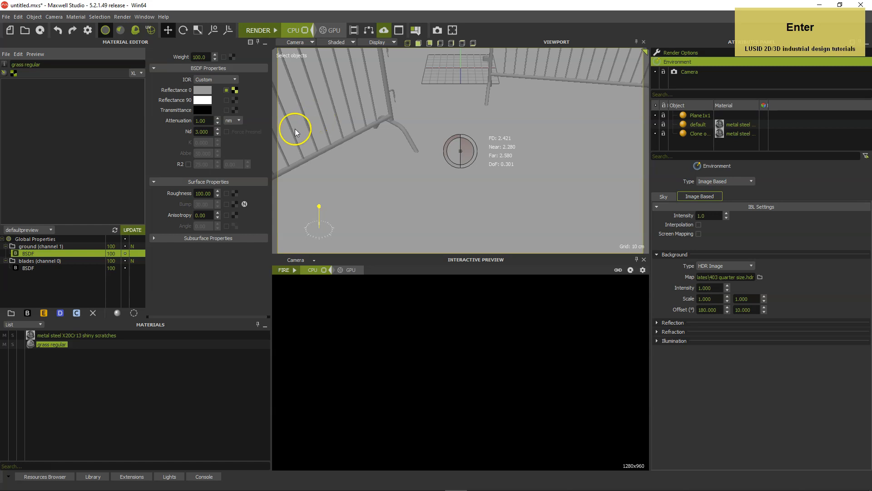
# Apply the grass regular material to the ground plane, allow its projector 1 to be edited for absolute scale, and select the plane
pyautogui.moveTo(31, 344); pyautogui.dragTo(452, 195)
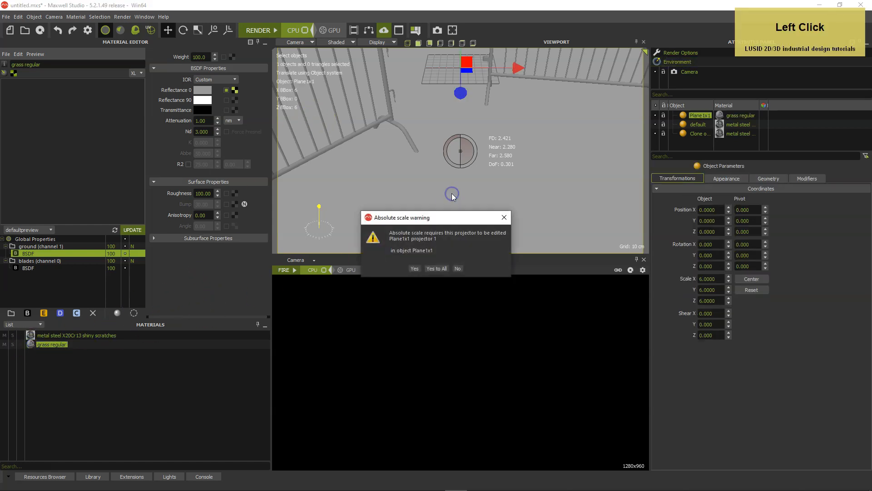
pyautogui.click(415, 268)
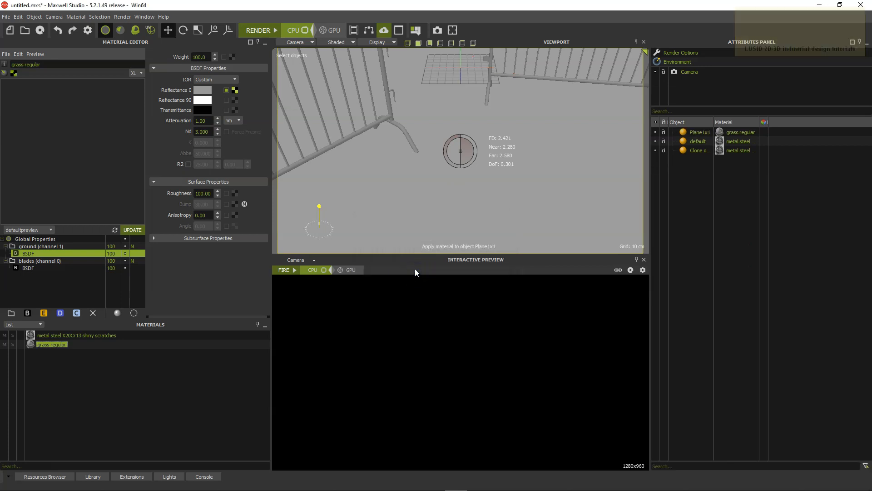
pyautogui.click(700, 133)
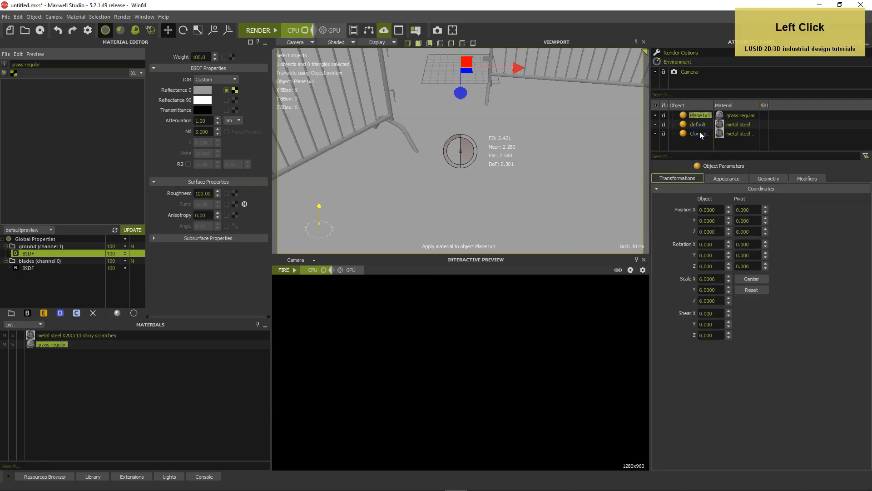
# Switch the viewport display to Textured decal and make the ground-green_d texture the one previewed for the grass material
pyautogui.click(337, 42)
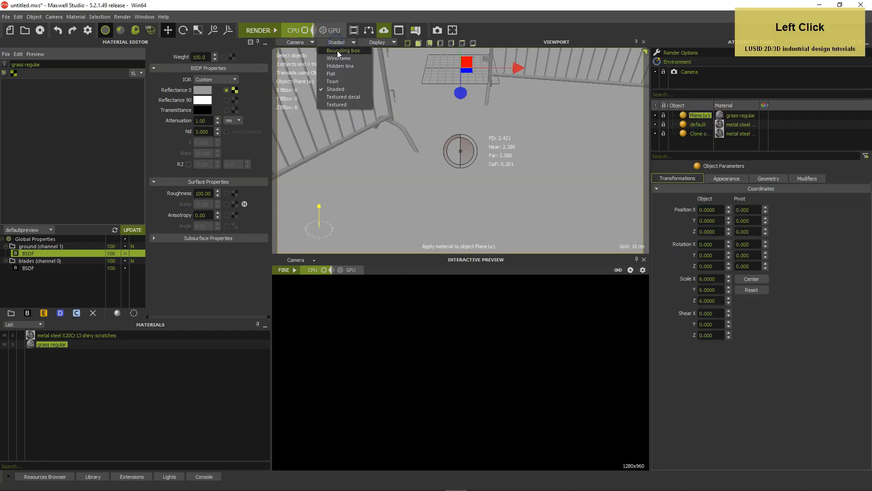
pyautogui.click(342, 96)
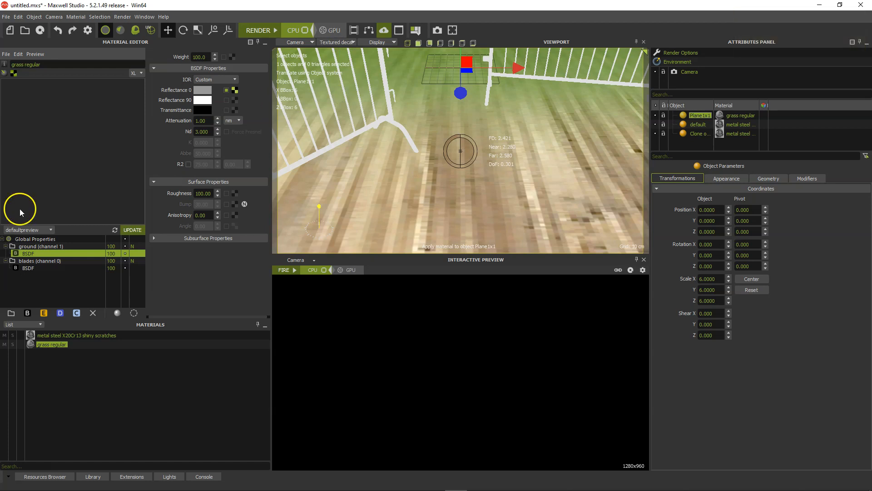
pyautogui.click(30, 345)
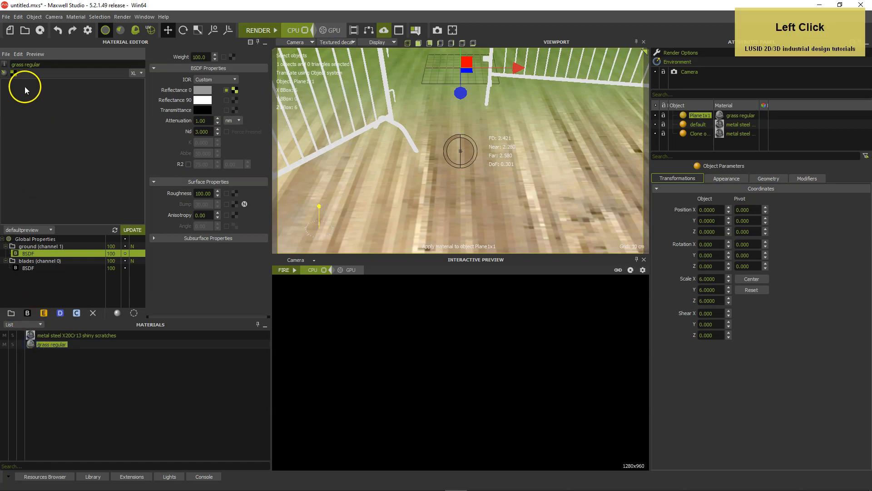
pyautogui.click(13, 72)
pyautogui.click(43, 83)
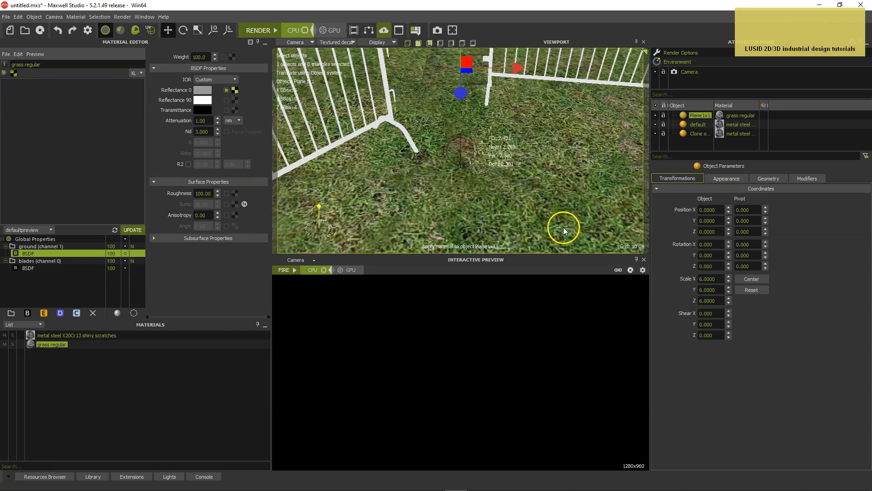
# Change the plane's projector 0 UV set to Cubic and normalize it
pyautogui.click(772, 178)
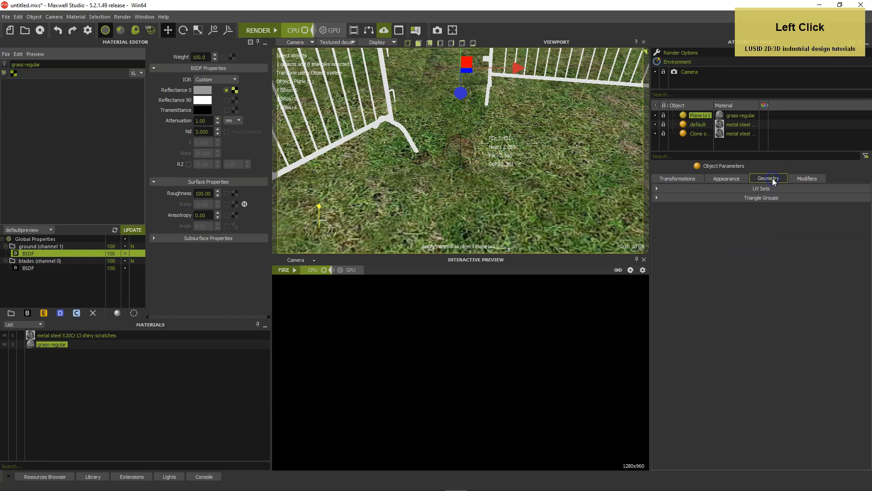
pyautogui.click(691, 189)
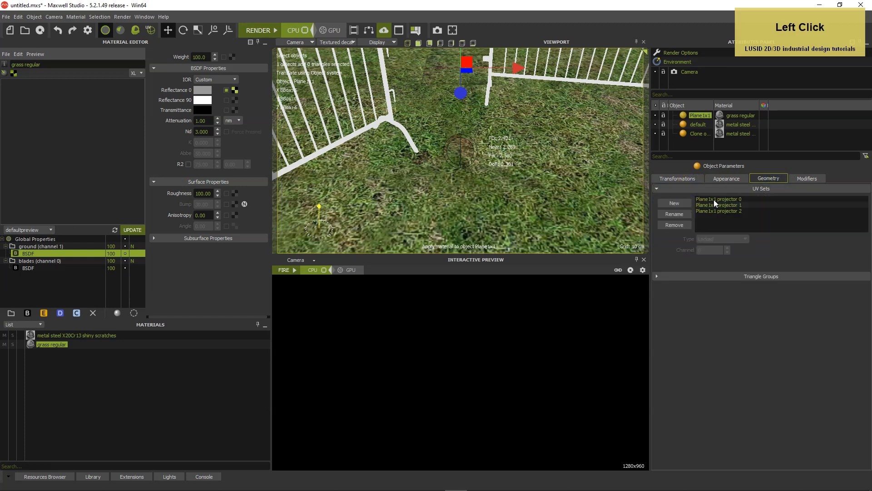
pyautogui.click(715, 199)
pyautogui.click(712, 239)
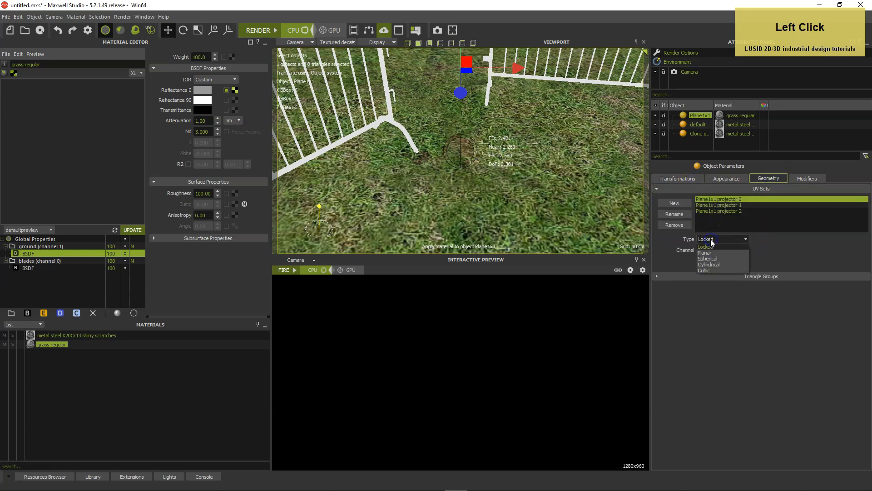
pyautogui.click(711, 270)
pyautogui.click(711, 262)
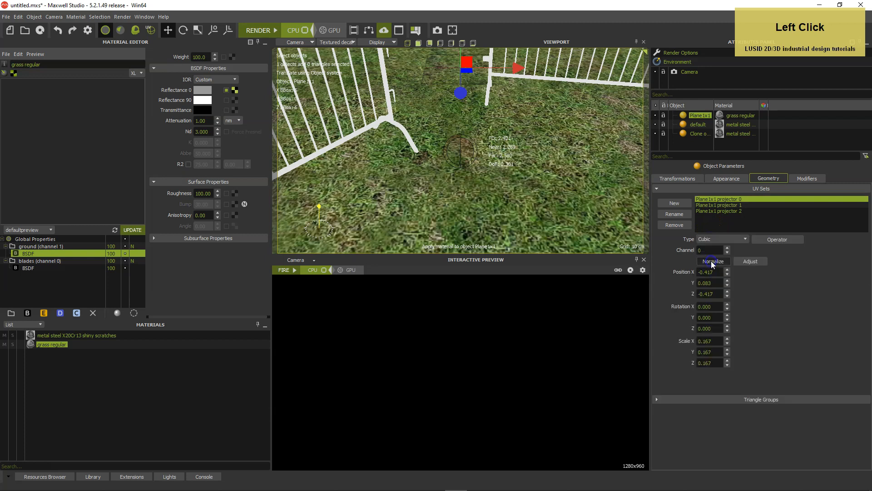
# Change the plane's projector 1 UV set to Cubic and normalize it
pyautogui.click(710, 206)
pyautogui.click(709, 239)
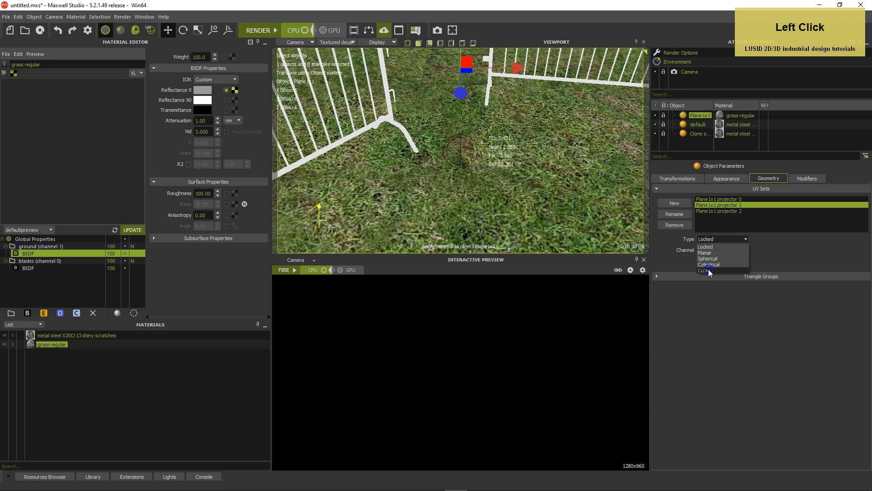
pyautogui.click(708, 270)
pyautogui.click(712, 262)
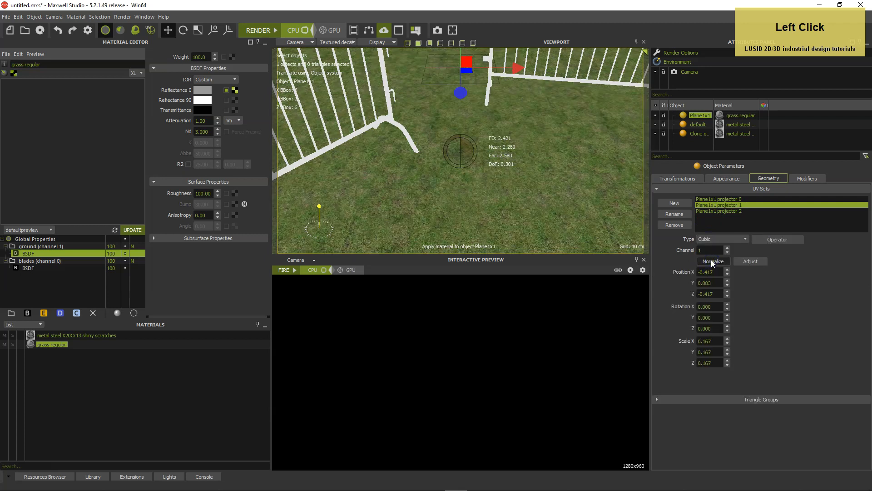
# Remove the ground plane's projector 2 UV set and add a MaxwellGrass modifier to the plane
pyautogui.click(713, 211)
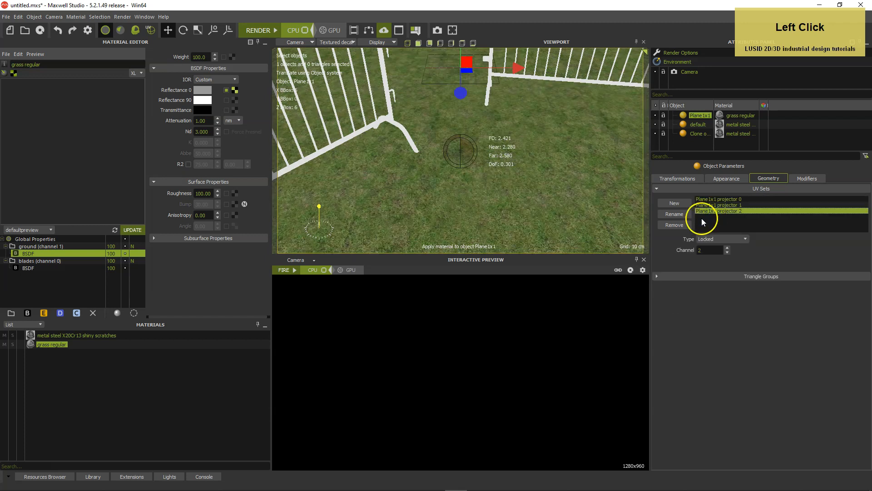
pyautogui.click(675, 224)
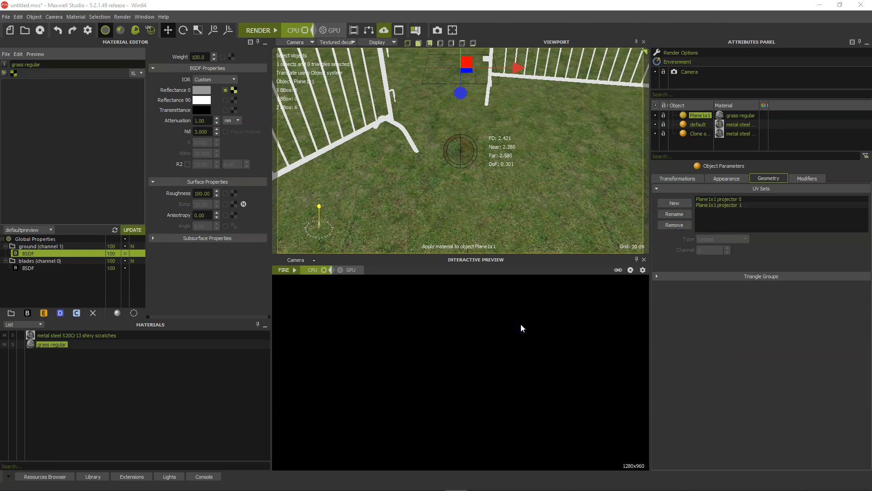
pyautogui.click(800, 178)
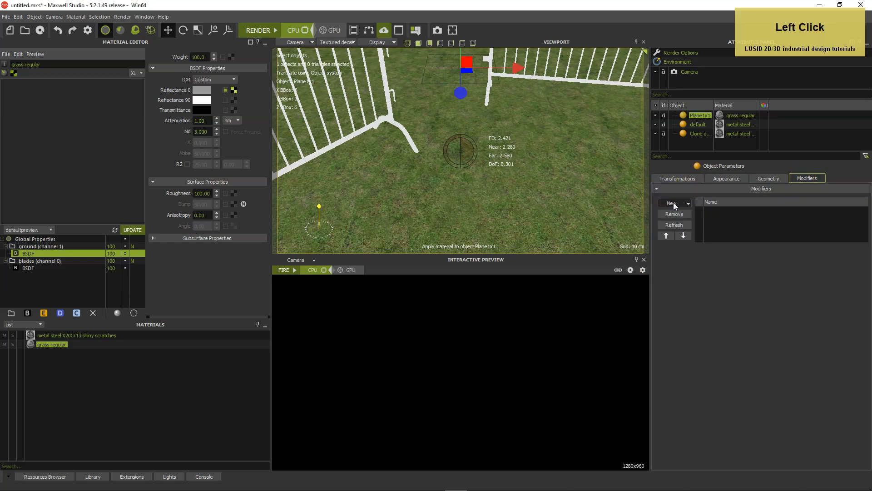
pyautogui.click(674, 202)
pyautogui.click(677, 222)
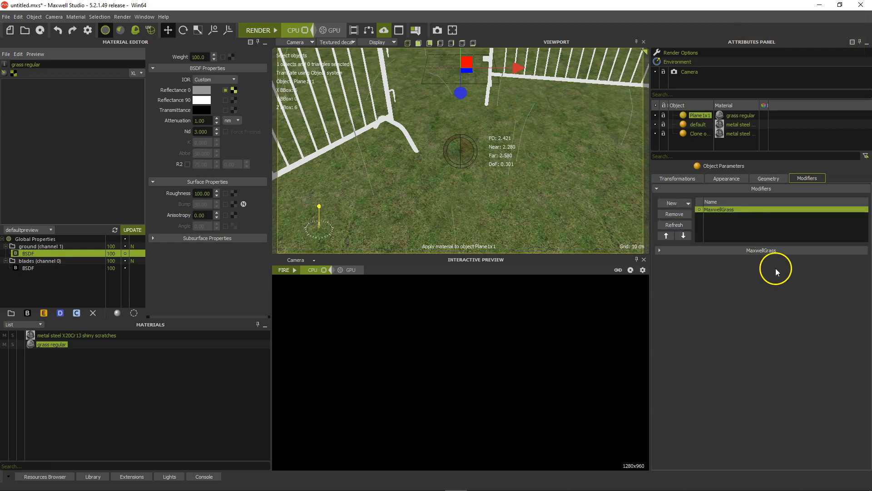
# Assign the grass regular material as the blade material of the MaxwellGrass modifier
pyautogui.click(755, 249)
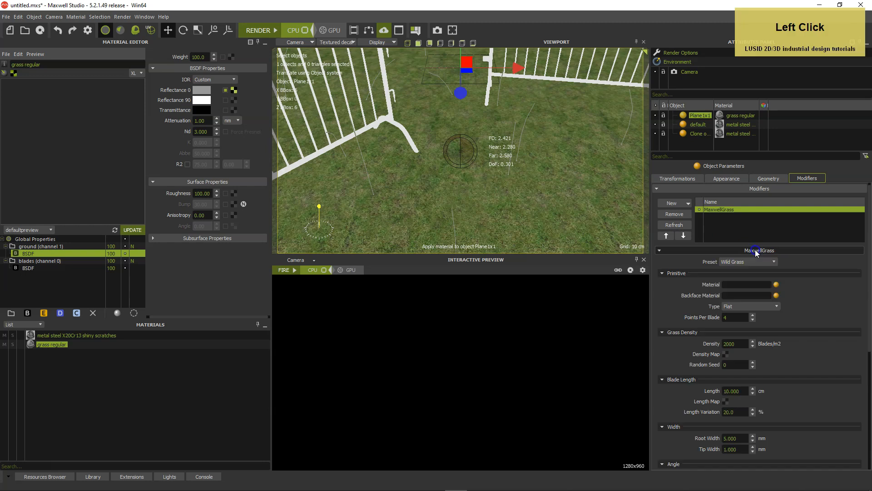
pyautogui.click(776, 284)
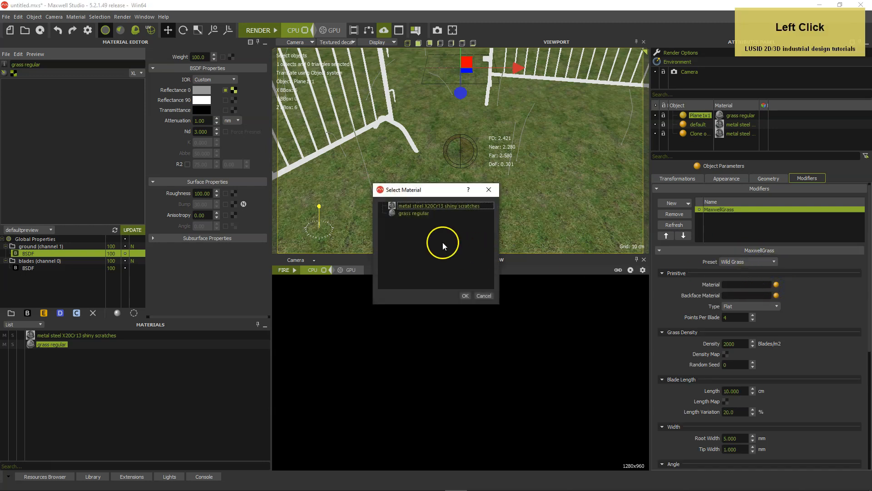
pyautogui.click(413, 212)
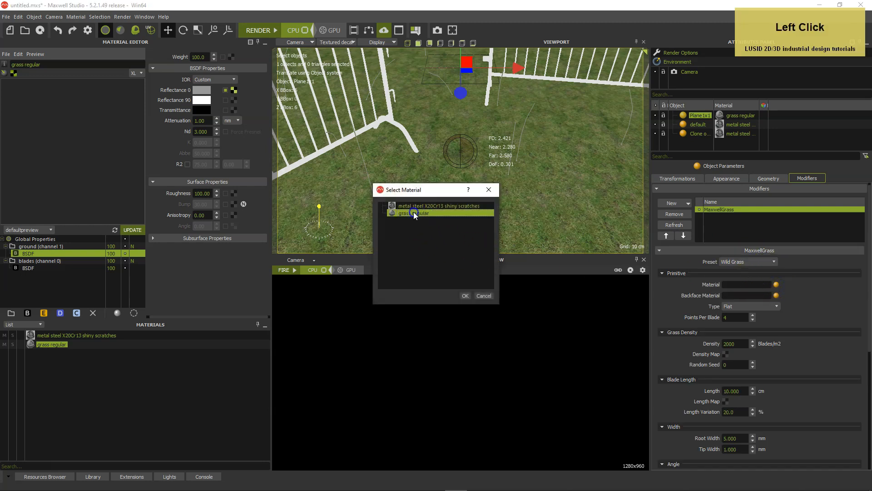
pyautogui.click(465, 295)
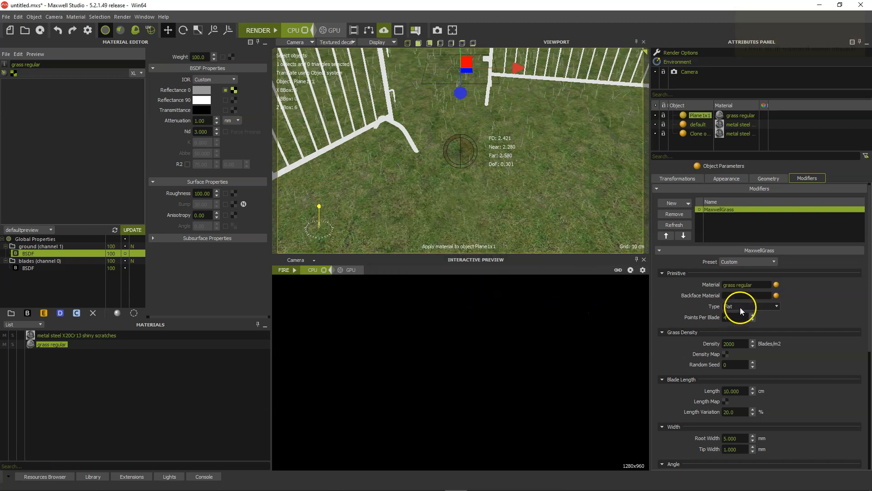
# Set the grass modifier to 5 points per blade and a density of 30000 blades/m2
pyautogui.click(736, 318)
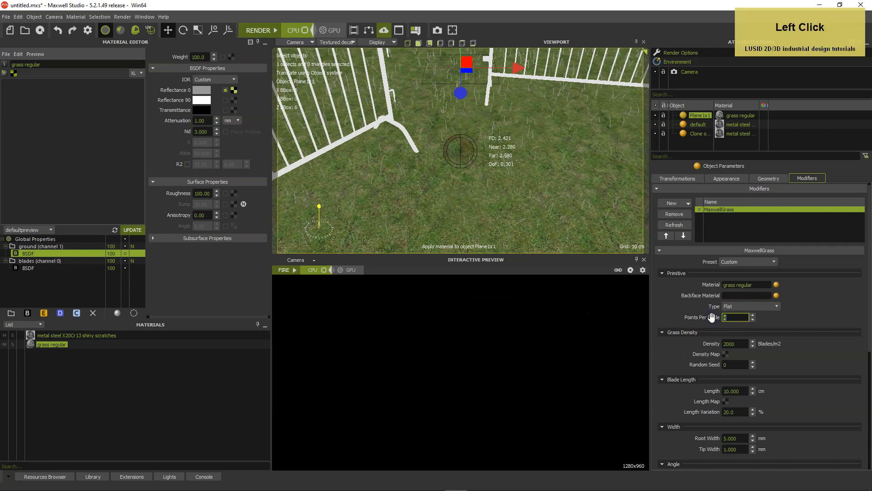
pyautogui.write('5')
pyautogui.press('Return')
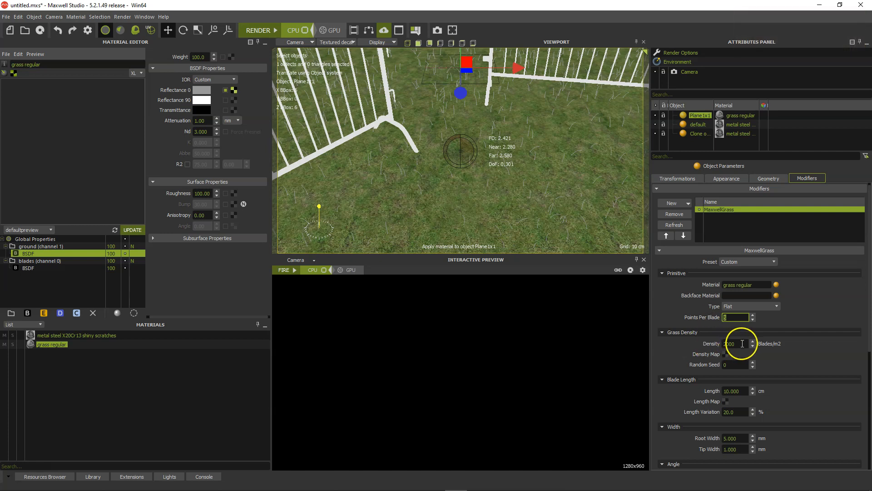
pyautogui.click(719, 344)
pyautogui.write('30')
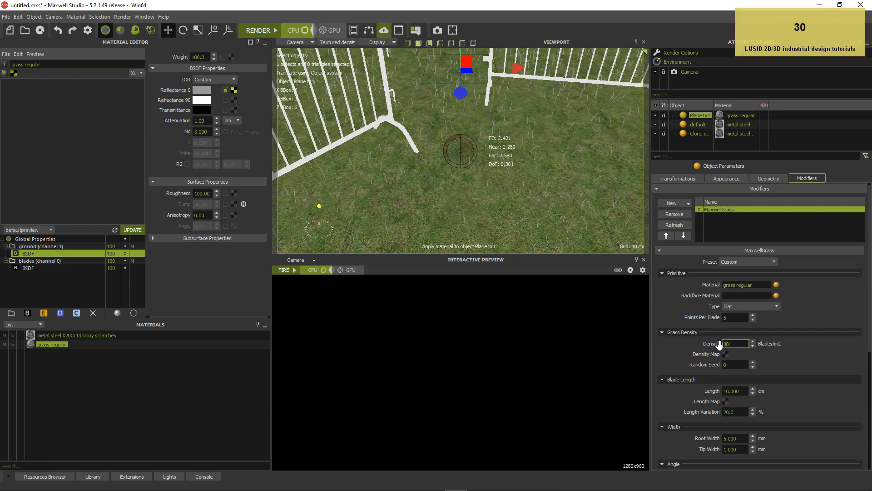
pyautogui.write('000')
pyautogui.press('Return')
# Set the grass blade length to 9 cm with a length variation of 10%
pyautogui.click(747, 391)
pyautogui.write('8')
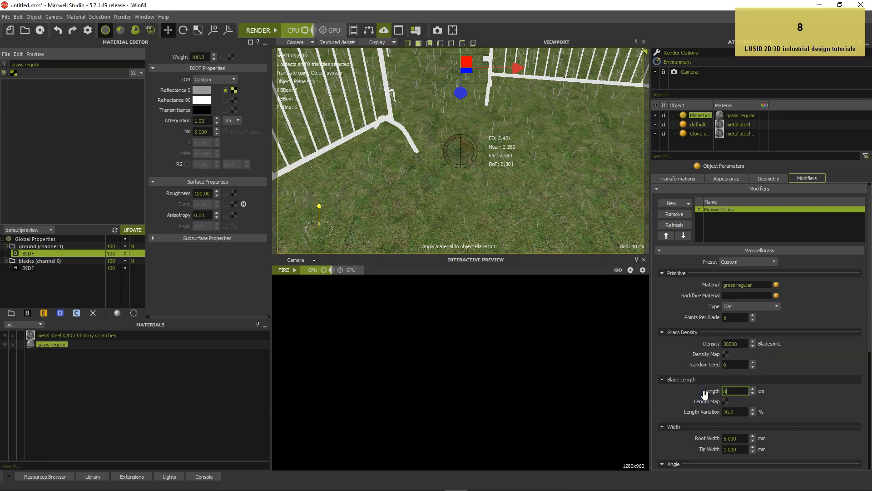
pyautogui.press('Return')
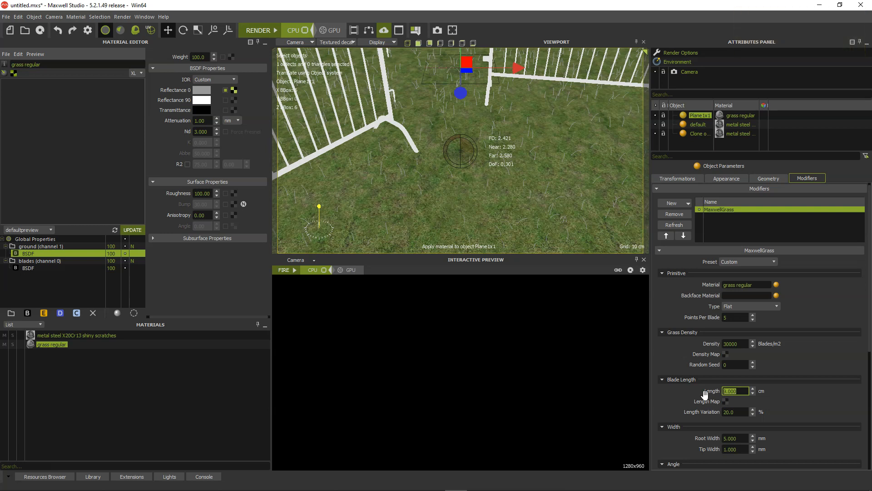
pyautogui.click(729, 411)
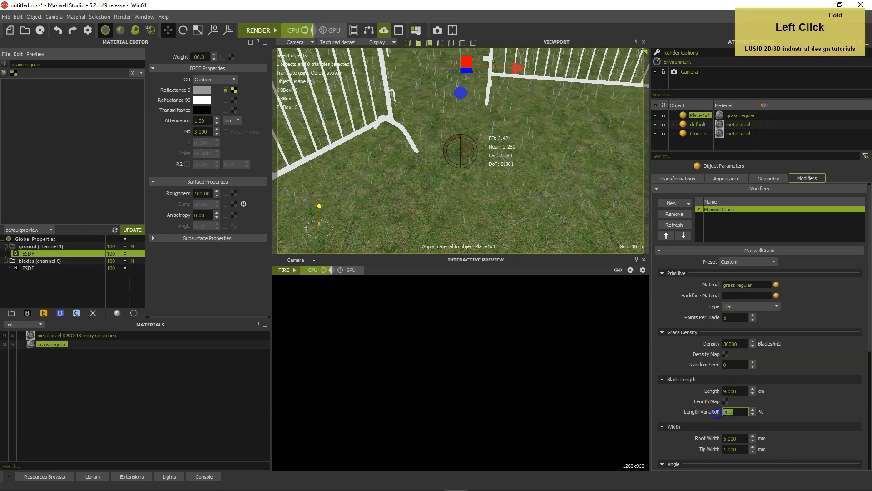
pyautogui.write('10')
pyautogui.press('Return')
# Set the root width of the grass blades to 4 mm
pyautogui.scroll(-5, 784, 405)
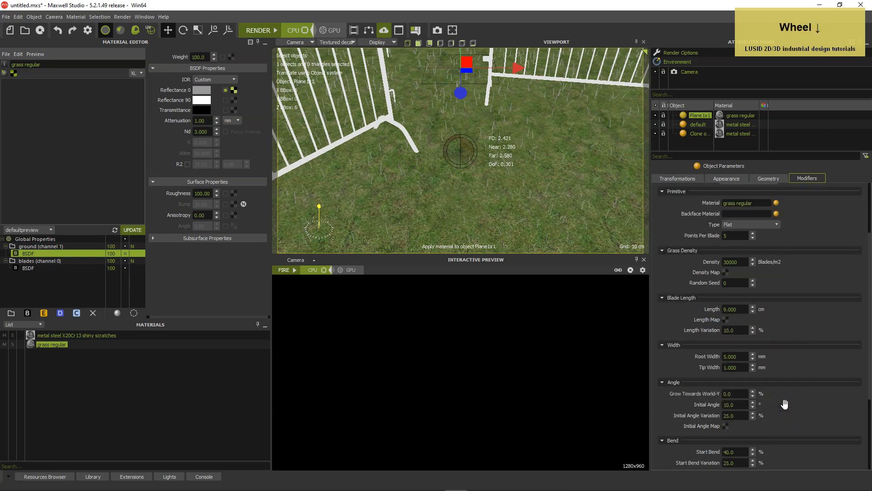
pyautogui.scroll(-2, 785, 405)
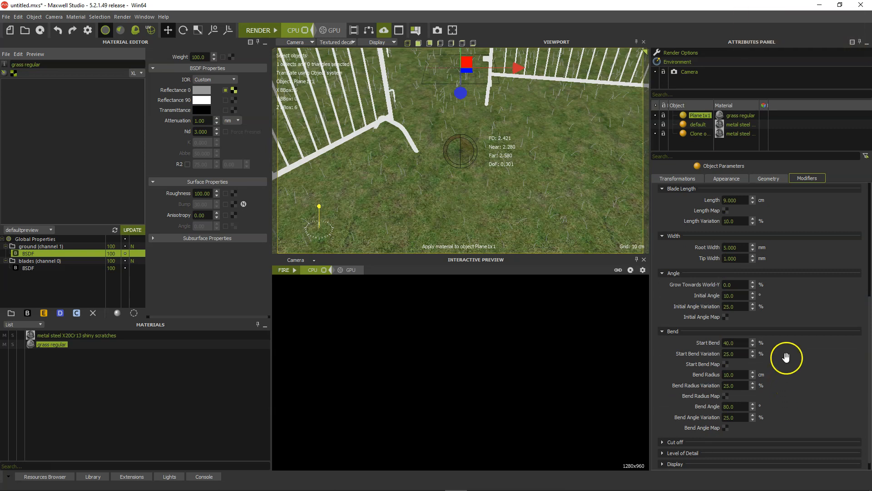
pyautogui.click(744, 247)
pyautogui.write('4')
pyautogui.press('Return')
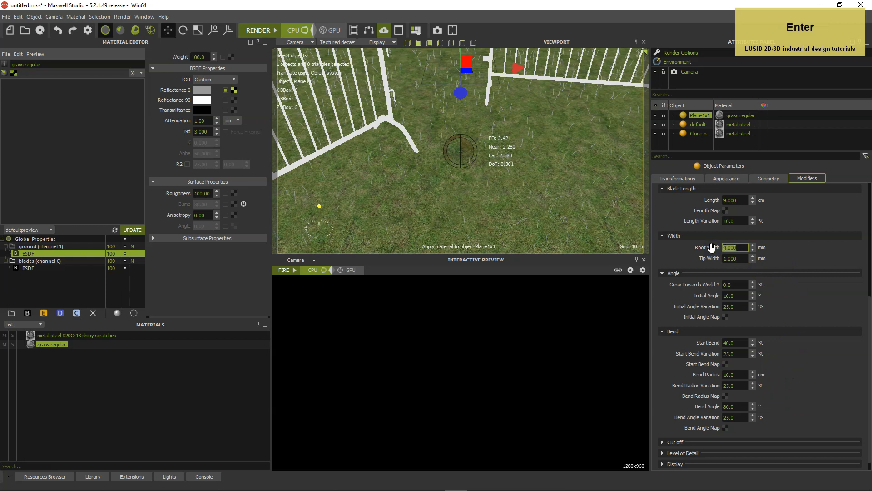
# Set the blades' initial angle to 10° with an initial angle variation of 30%
pyautogui.click(739, 295)
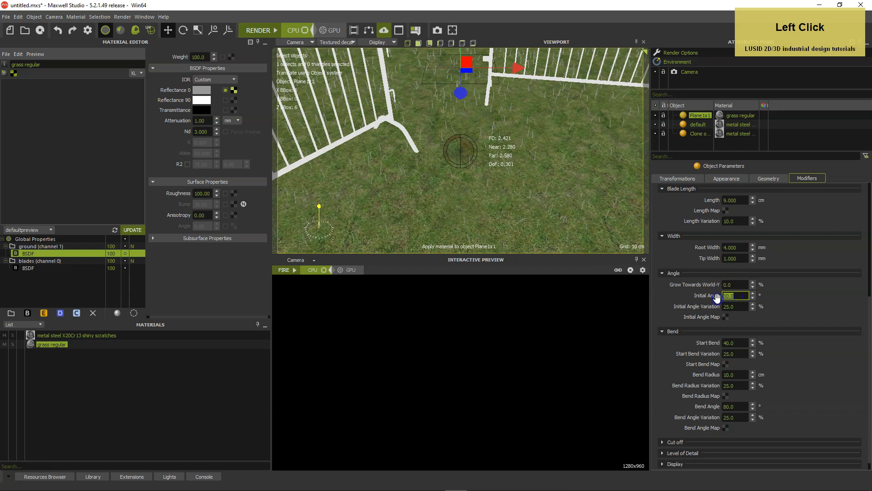
pyautogui.write('3')
pyautogui.press('BackSpace')
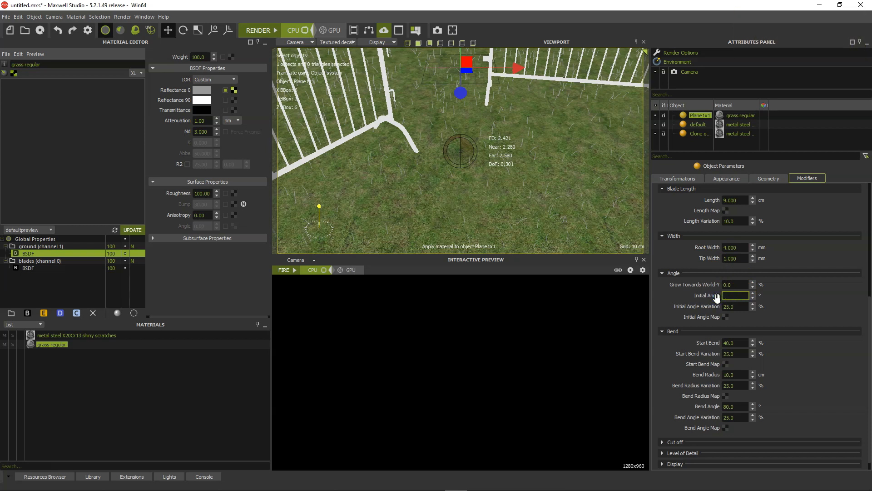
pyautogui.write('10')
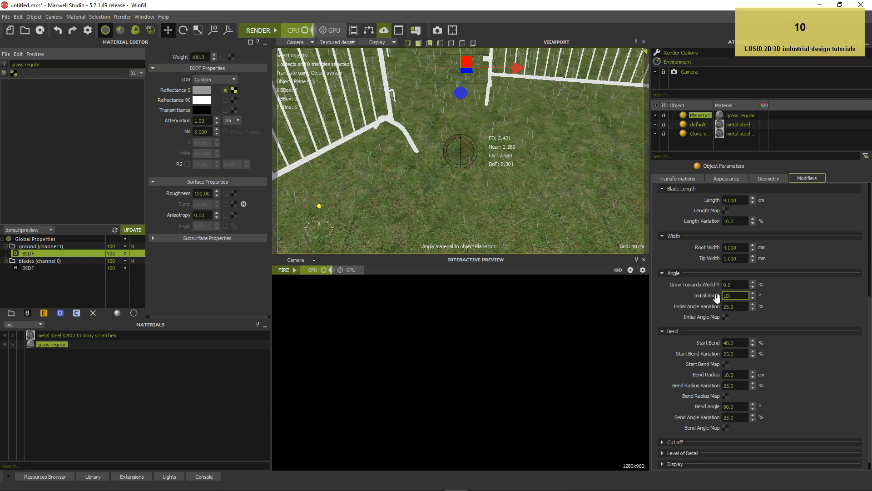
pyautogui.press('Tab')
pyautogui.write('30')
pyautogui.press('Tab')
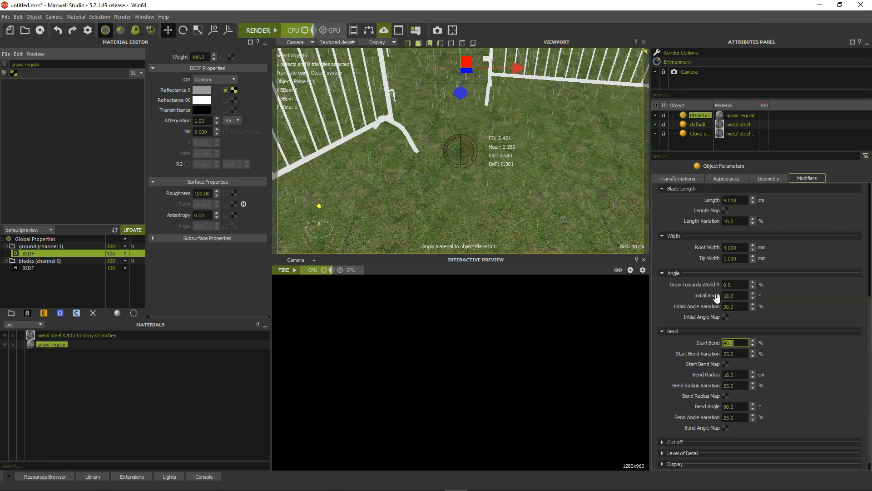
# Set the blades' start bend to 30% and bend radius to 5 cm, each with a variation of 30%
pyautogui.write('30')
pyautogui.press('Tab')
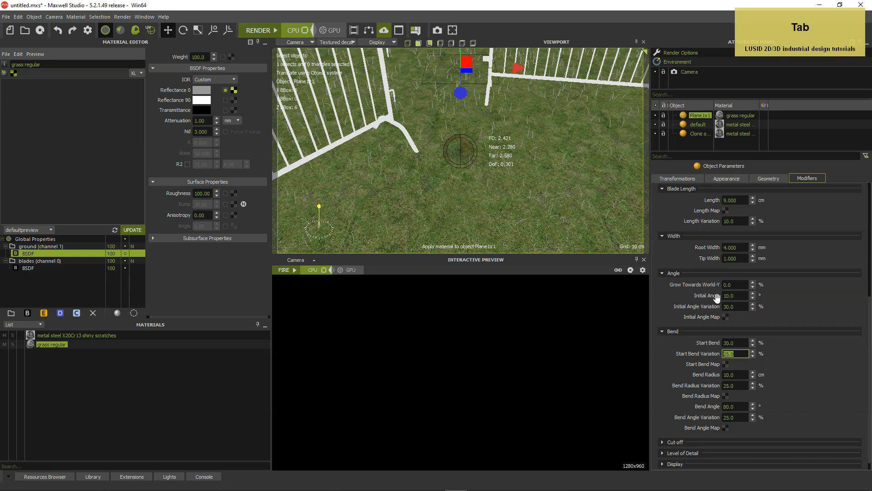
pyautogui.write('30')
pyautogui.press('Tab')
pyautogui.write('5')
pyautogui.press('Tab')
pyautogui.write('30')
pyautogui.press('Tab')
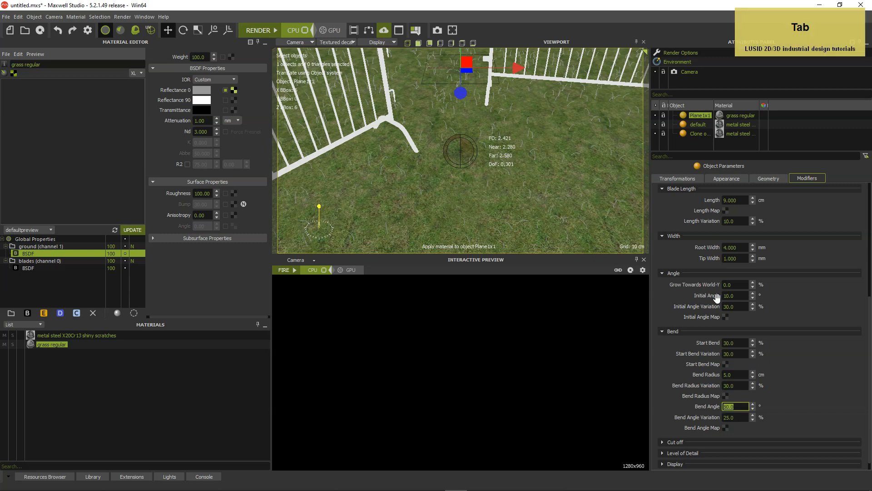
# Set the blades' bend angle to 30° with a bend angle variation of 30%
pyautogui.write('30')
pyautogui.press('Tab')
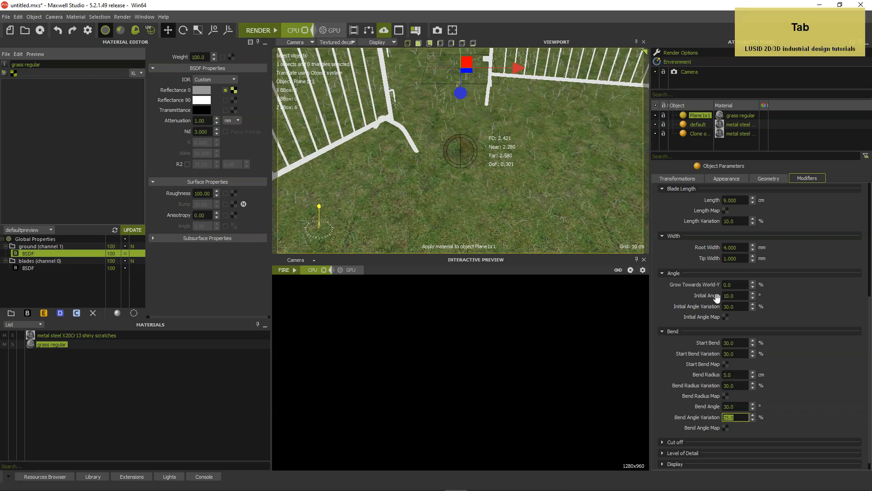
pyautogui.write('30')
pyautogui.press('Tab')
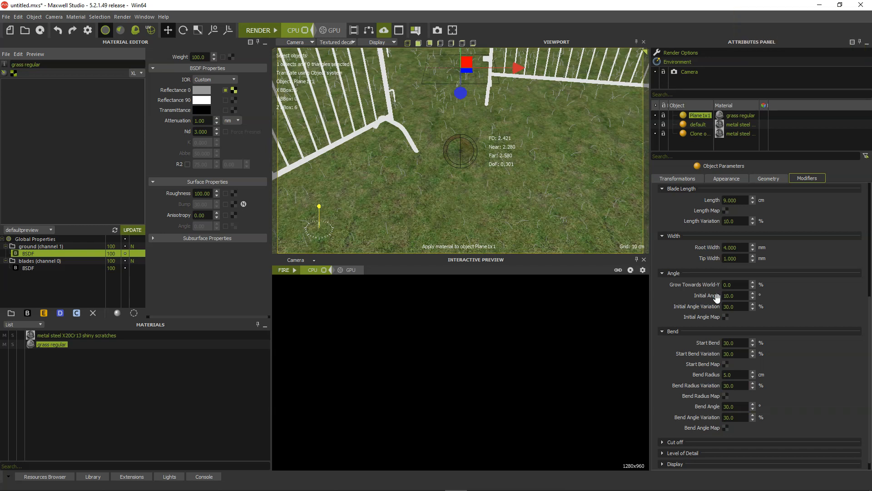
# Run the interactive FIRE preview of the grass scene and start a full render
pyautogui.click(294, 269)
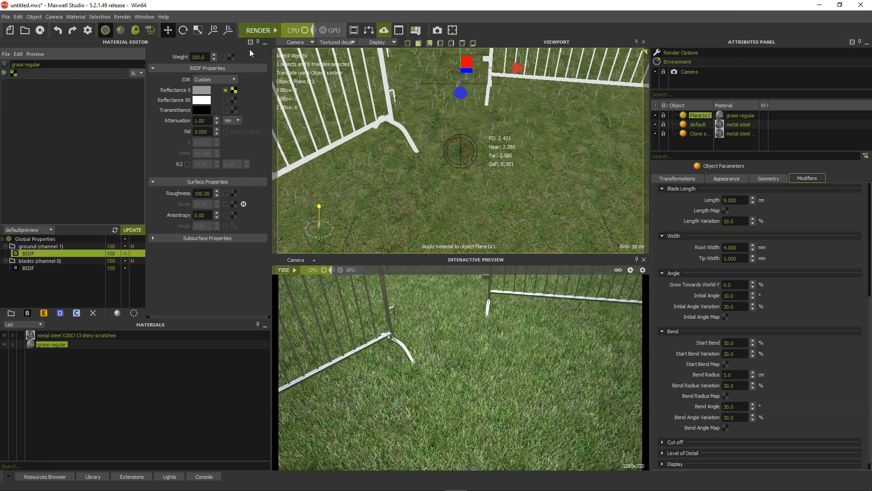
pyautogui.click(257, 30)
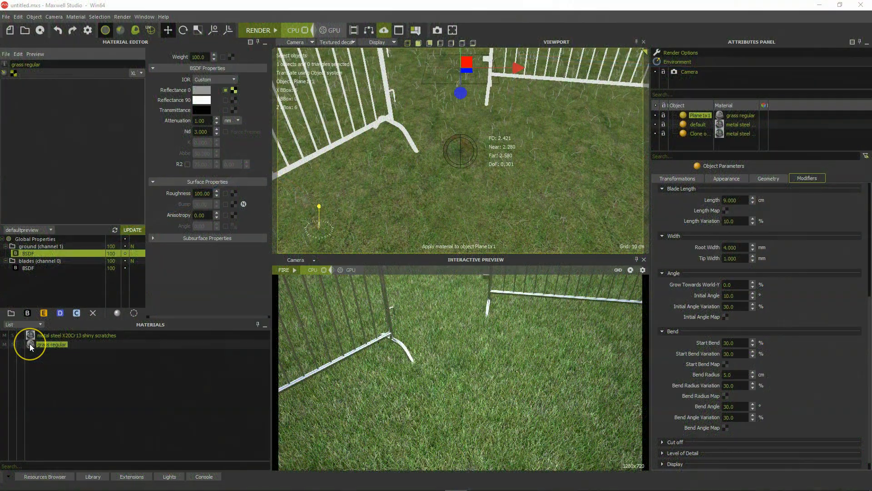
# Clone the grass regular material and rename the copy "grass concrete pavers"
pyautogui.rightClick(30, 344)
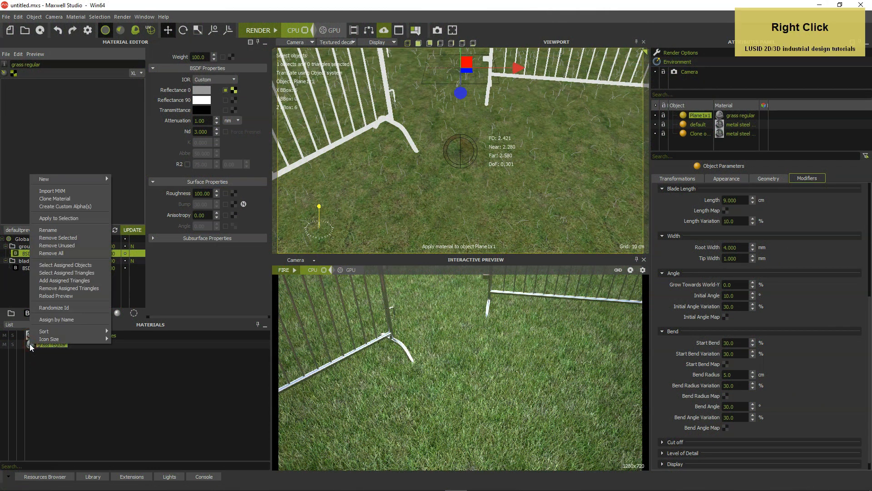
pyautogui.click(51, 199)
pyautogui.click(55, 354)
pyautogui.click(64, 64)
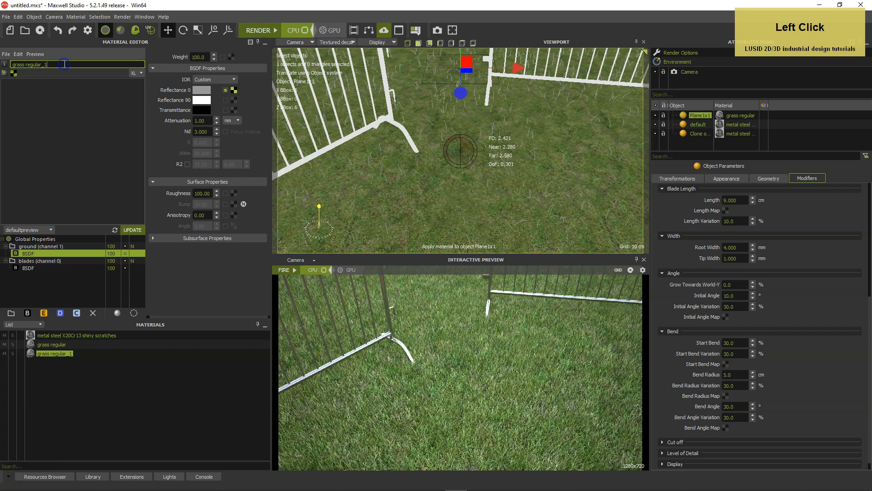
pyautogui.press('BackSpace')
pyautogui.press('BackSpace')
pyautogui.press('BackSpace')
pyautogui.write('concrete pavers')
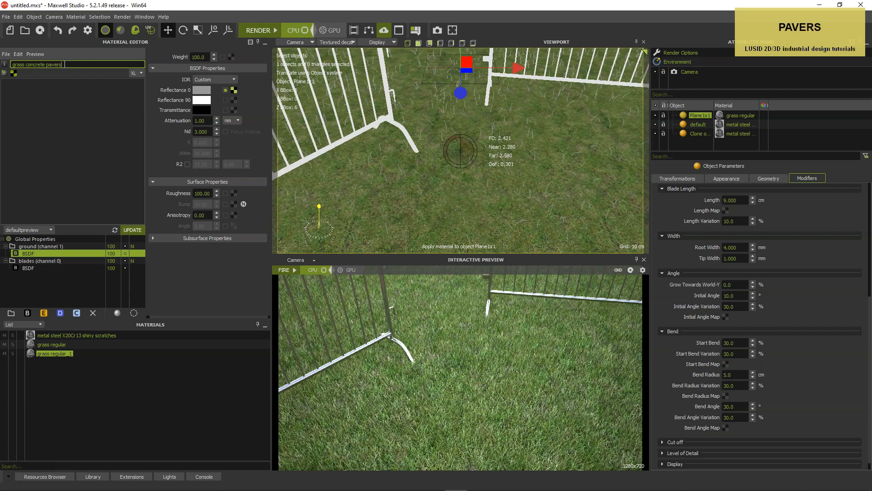
pyautogui.press('Return')
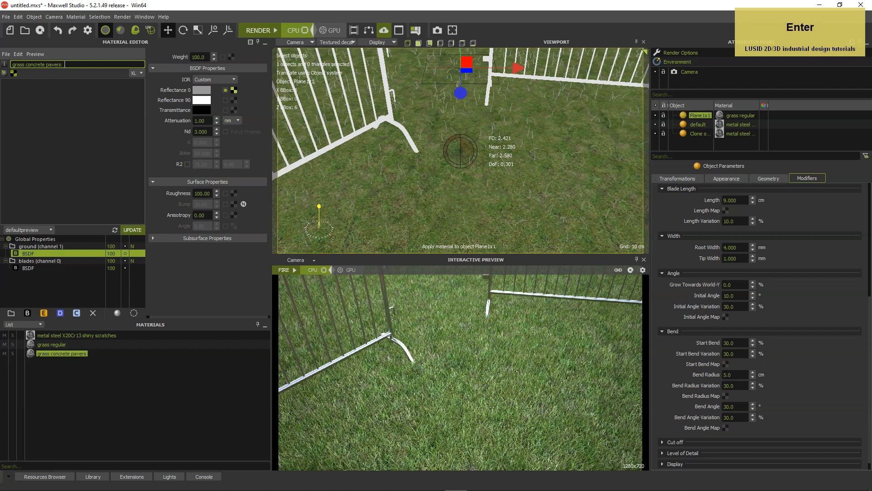
# Load the ground-patchy_d image as the Reflectance 0 texture of the ground layer's BSDF
pyautogui.click(39, 268)
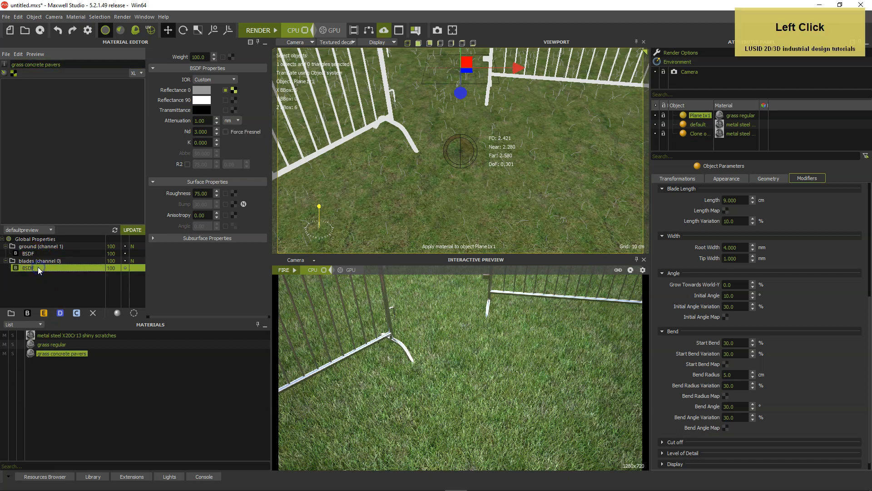
pyautogui.click(37, 252)
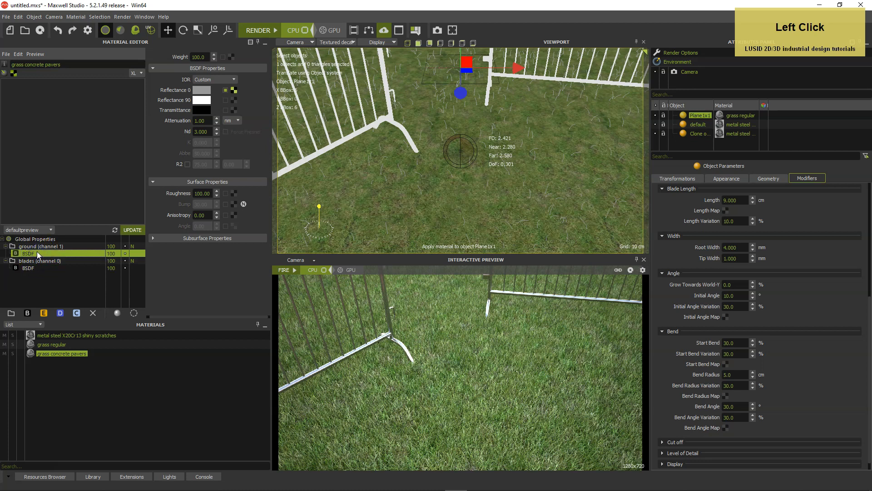
pyautogui.click(234, 90)
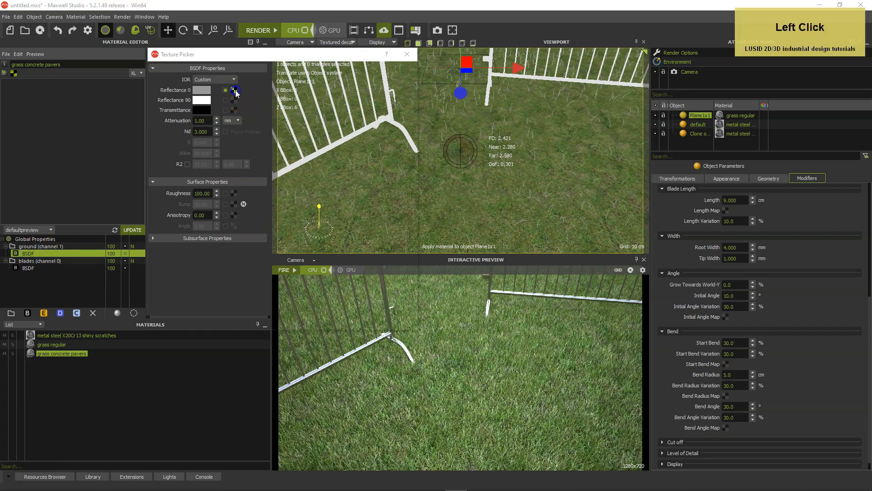
pyautogui.click(159, 211)
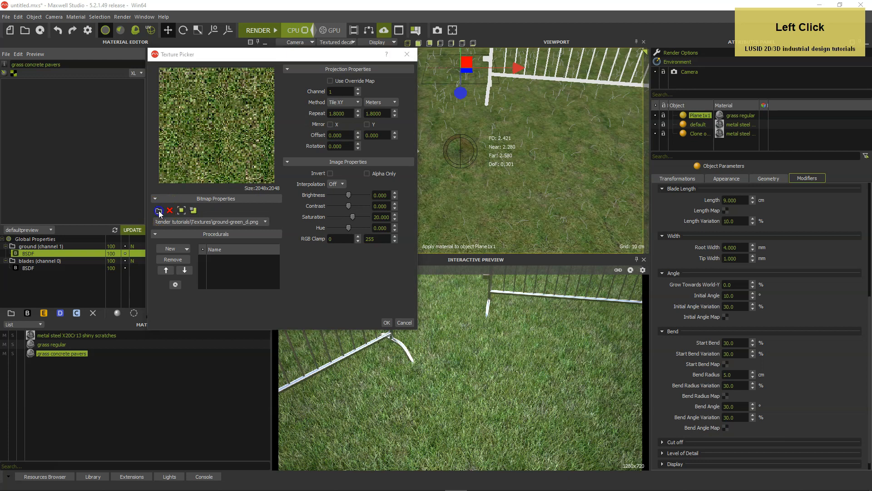
pyautogui.moveTo(571, 132); pyautogui.dragTo(556, 275)
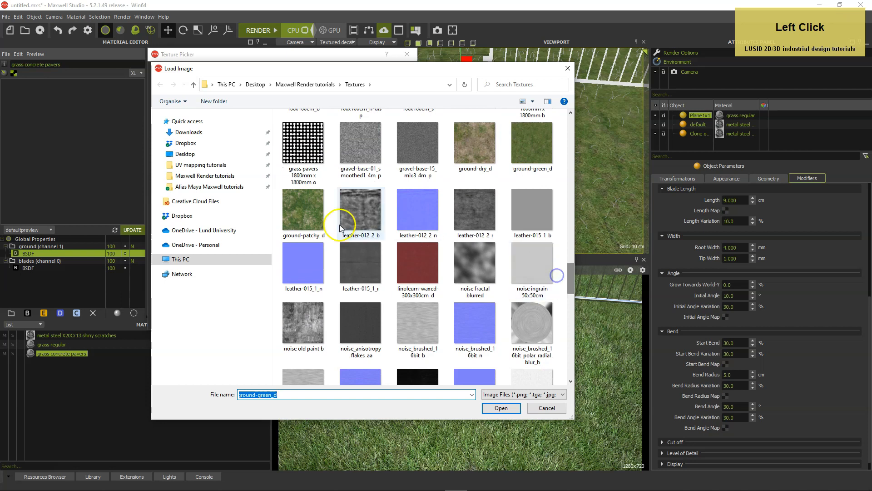
pyautogui.click(307, 217)
pyautogui.doubleClick(307, 217)
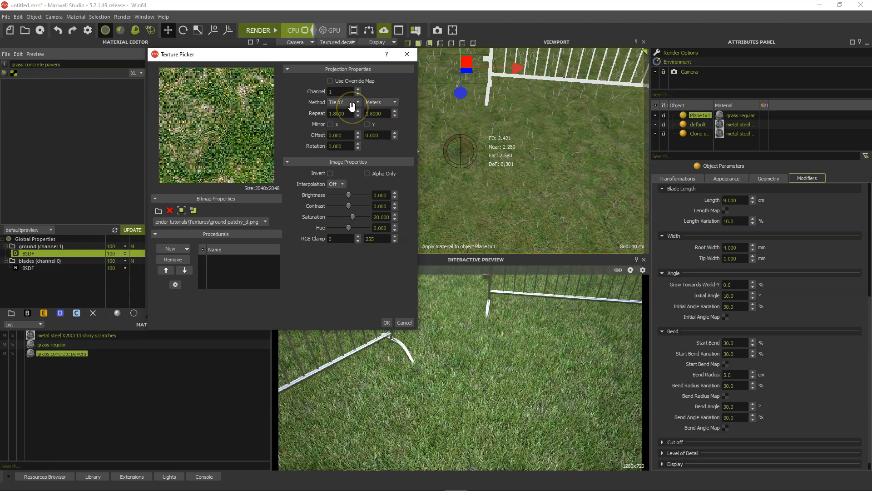
# Set the ground texture's saturation to 10 and hue to 7, and apply the texture settings
pyautogui.moveTo(387, 217); pyautogui.dragTo(366, 218)
pyautogui.write('10')
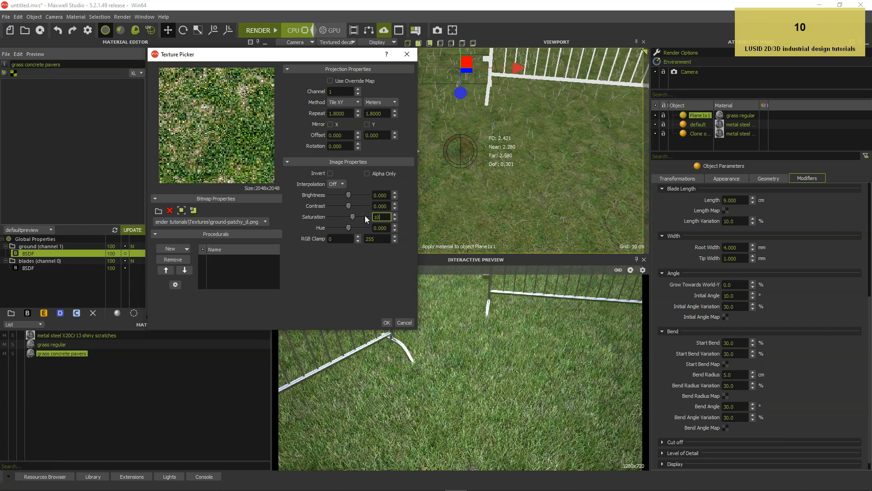
pyautogui.press('Tab')
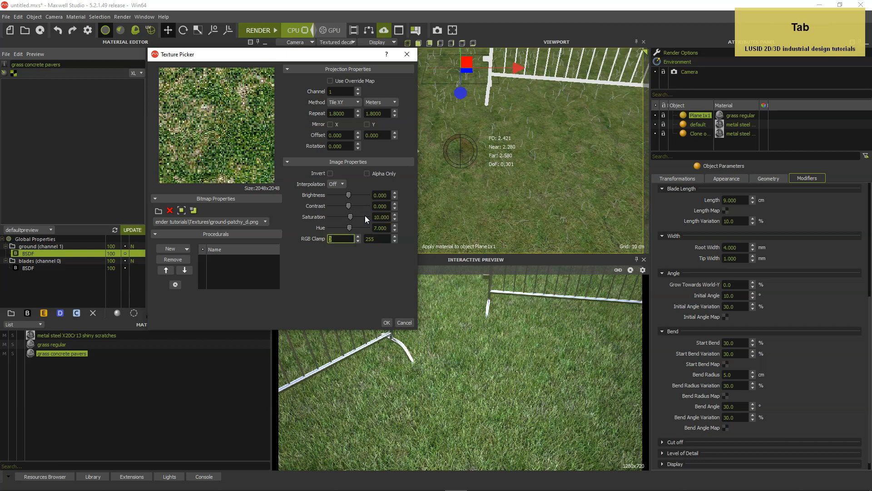
pyautogui.click(353, 272)
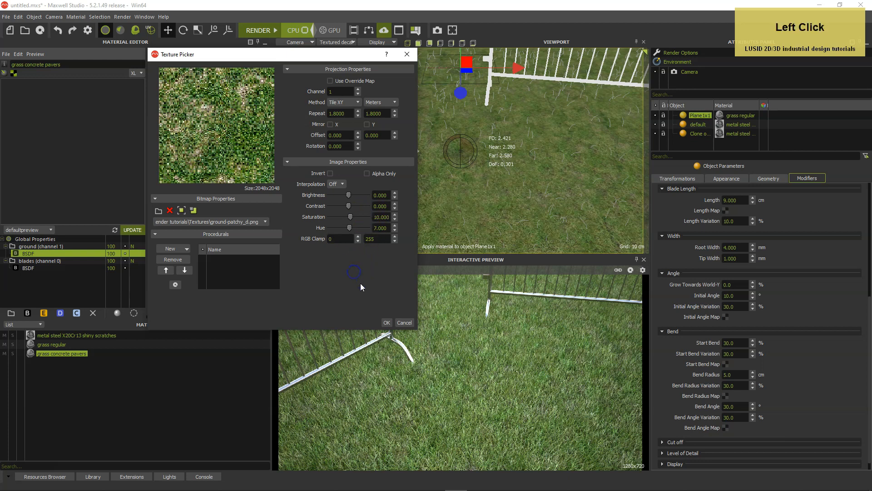
pyautogui.click(387, 322)
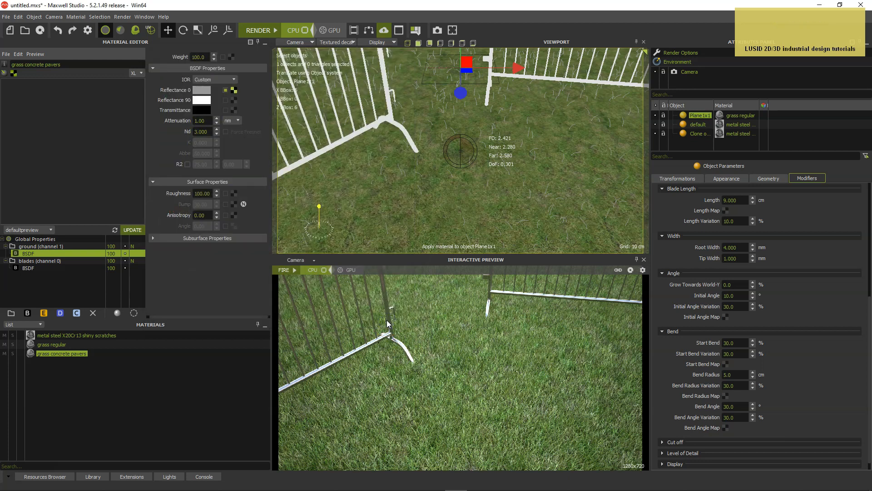
pyautogui.click(358, 332)
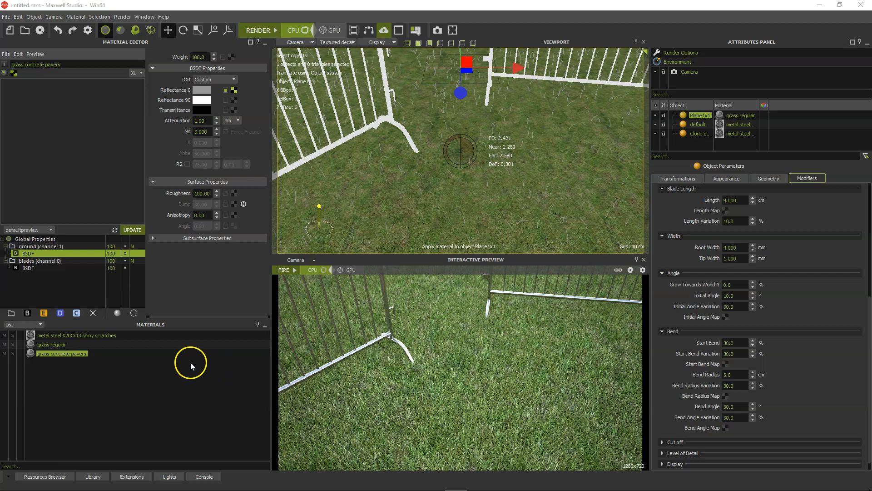
# Add a new layer to the grass concrete pavers material and name it "concrete pavers"
pyautogui.click(11, 313)
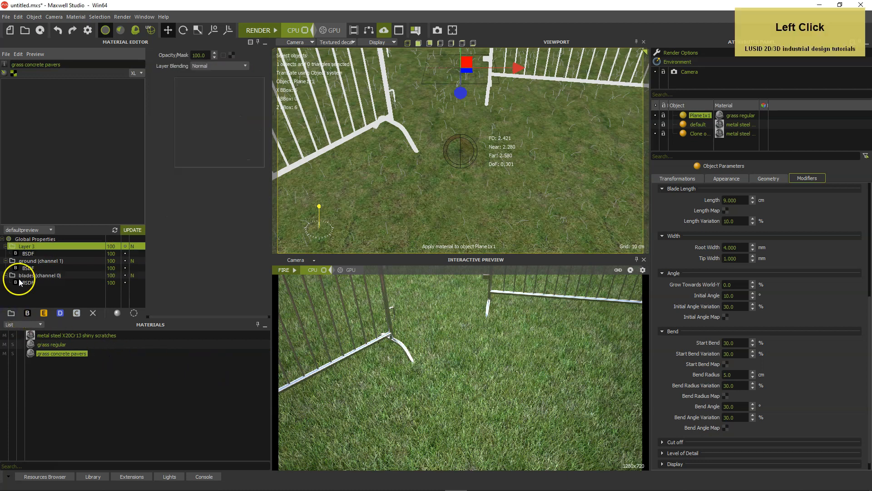
pyautogui.doubleClick(29, 246)
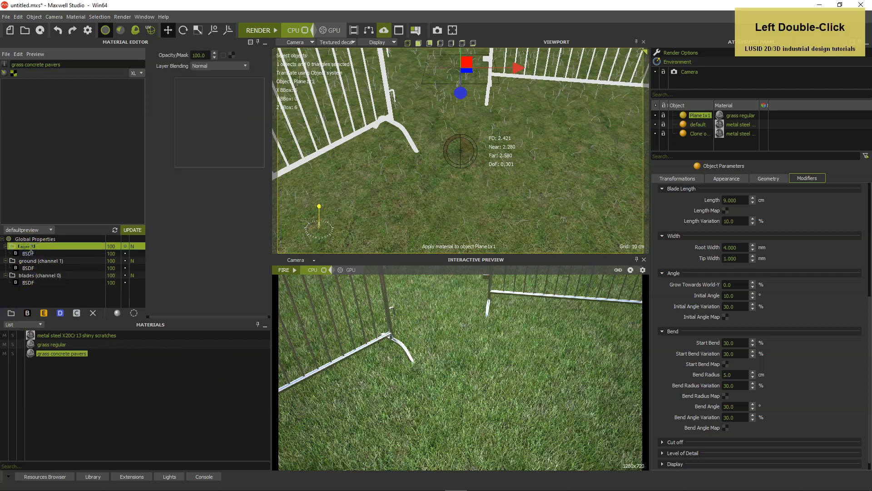
pyautogui.write('concrete pavers')
pyautogui.press('Return')
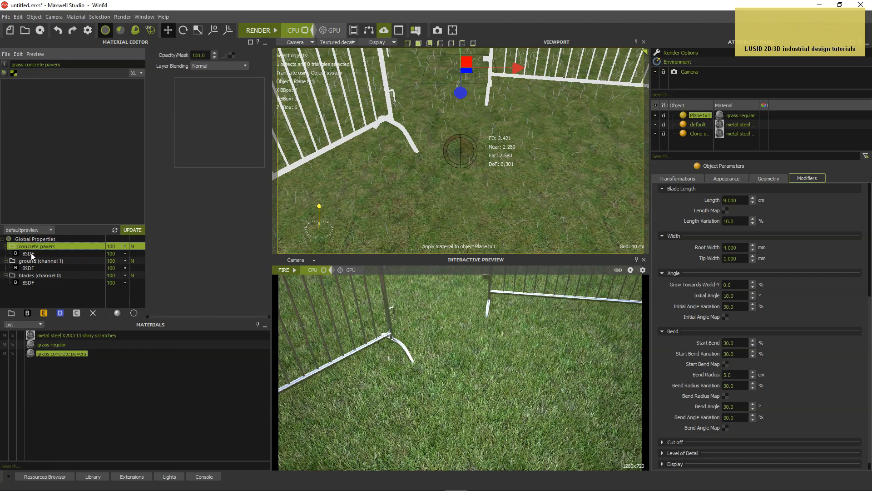
# Load the concrete-16_d100 image as the Reflectance 0 texture of the concrete pavers layer's BSDF
pyautogui.click(28, 254)
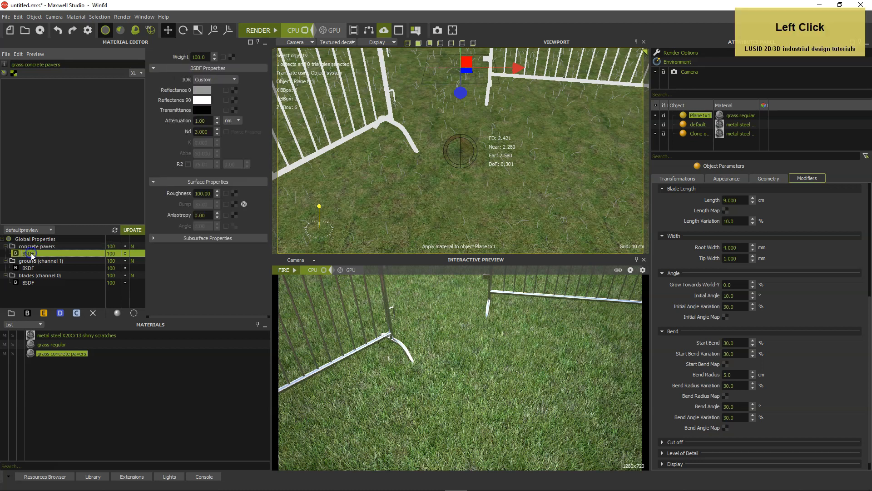
pyautogui.click(234, 90)
pyautogui.click(158, 211)
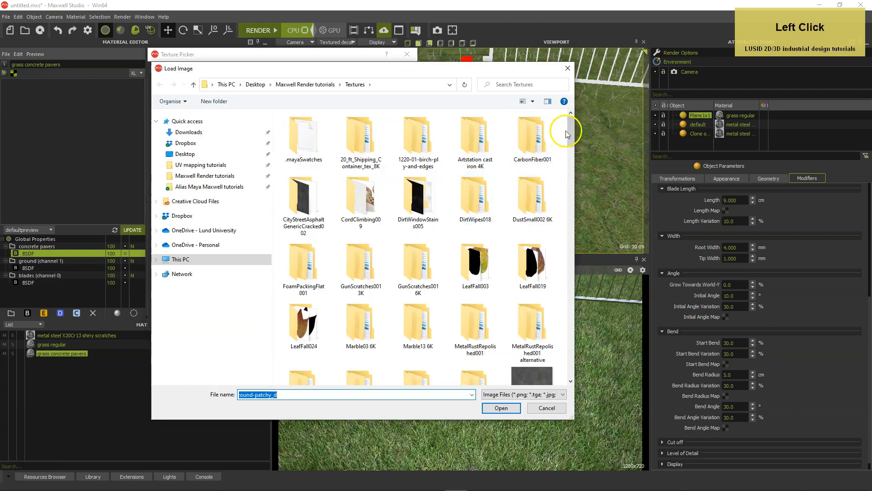
pyautogui.moveTo(570, 131); pyautogui.dragTo(558, 220)
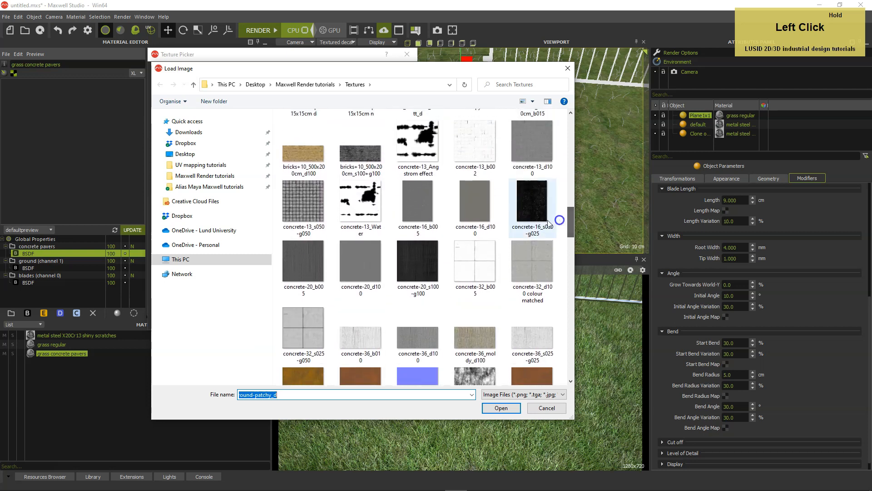
pyautogui.click(477, 208)
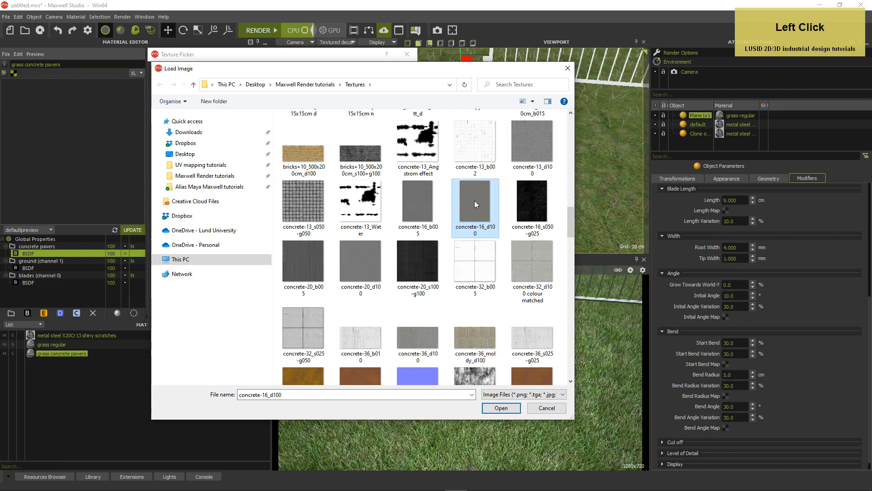
pyautogui.doubleClick(474, 203)
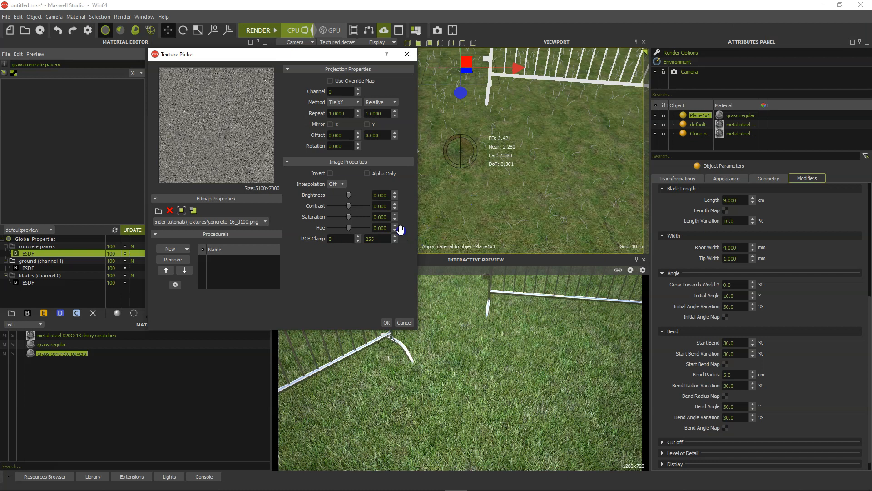
# Set the concrete texture's contrast to -30 and its repeat to 1.5 by 2 in meters
pyautogui.moveTo(389, 209); pyautogui.dragTo(365, 209)
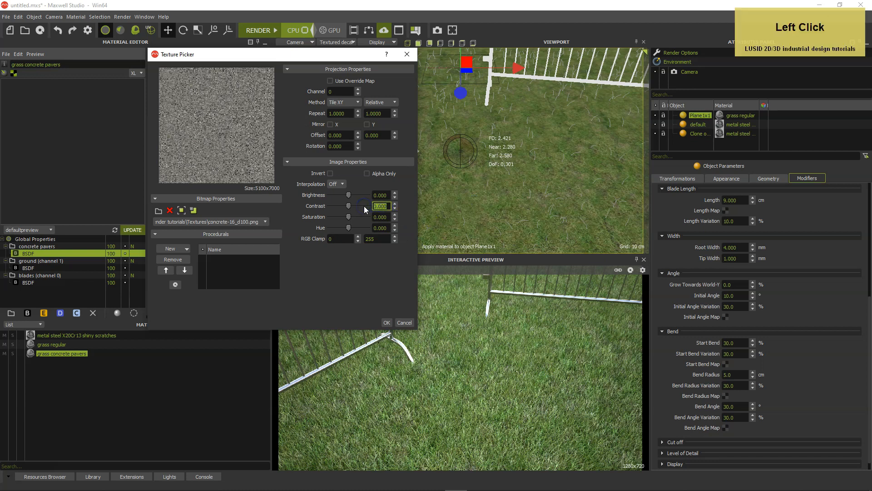
pyautogui.write('-3')
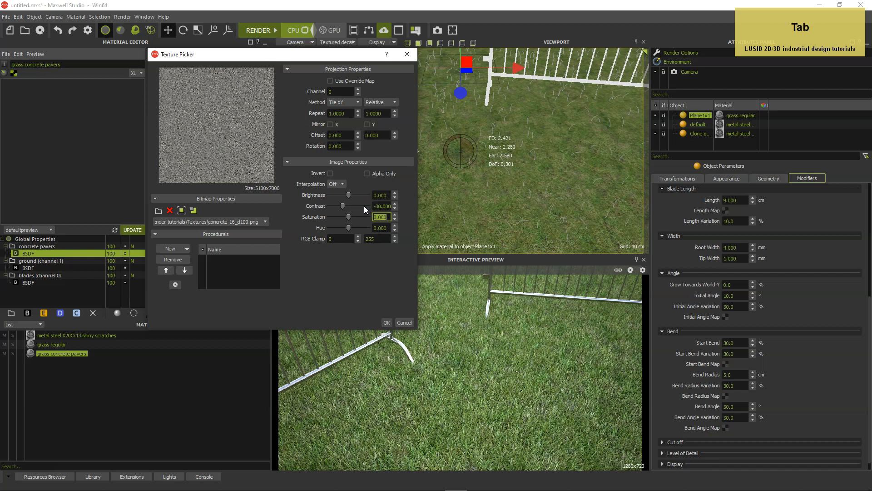
pyautogui.click(381, 102)
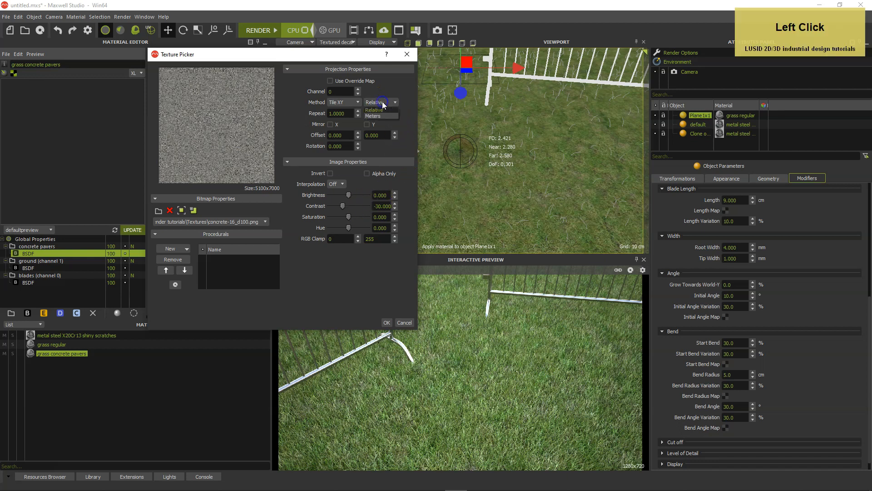
pyautogui.click(353, 113)
pyautogui.write('1.5')
pyautogui.press('Tab')
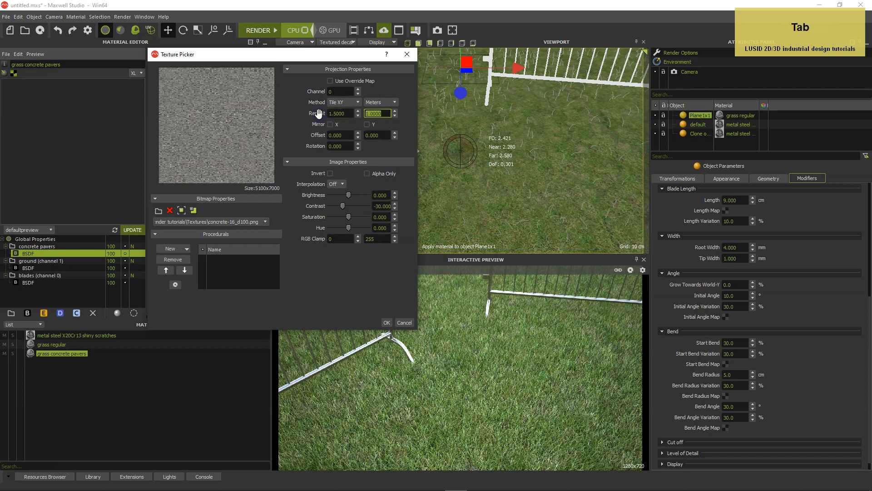
# Set the concrete texture's projection channel to 1 and apply the texture settings
pyautogui.click(339, 92)
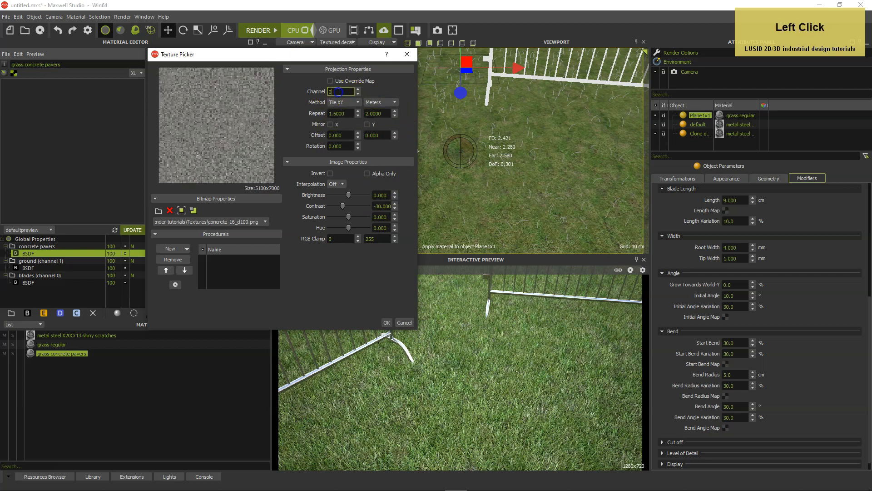
pyautogui.write('1')
pyautogui.press('Tab')
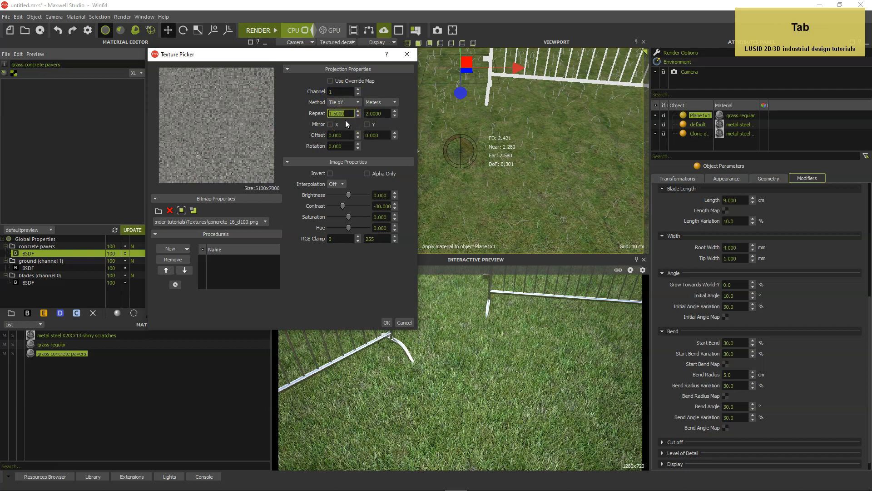
pyautogui.click(334, 281)
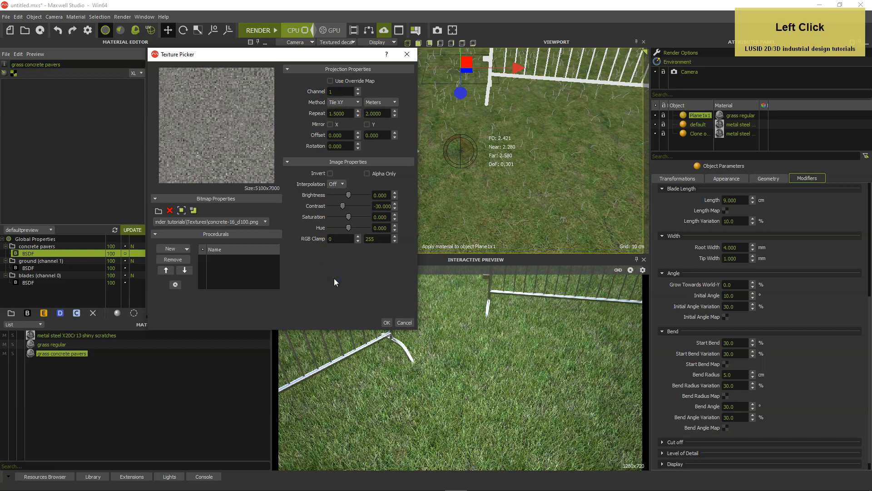
pyautogui.click(387, 323)
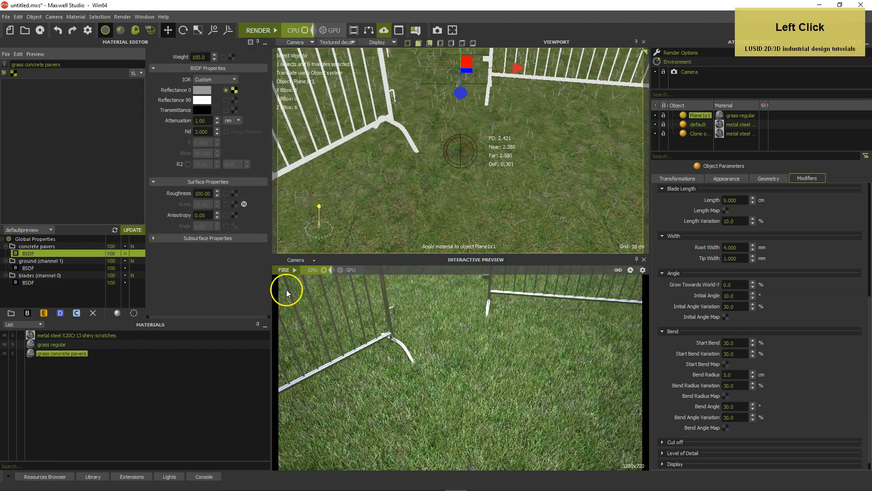
# Open the bump texture of the concrete pavers BSDF, and examine the grass pavers bump map's blurred edges up close in Photoshop
pyautogui.click(235, 204)
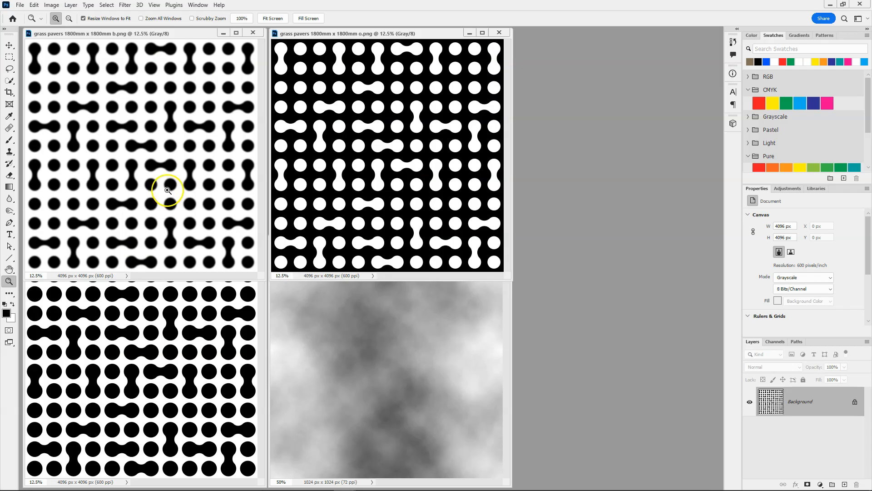
pyautogui.click(165, 182)
pyautogui.click(165, 182)
pyautogui.click(165, 182)
pyautogui.click(165, 182)
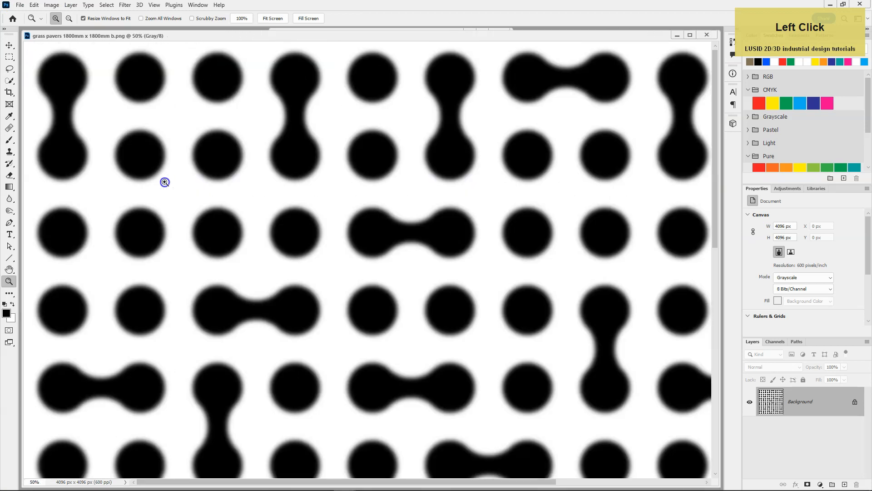
pyautogui.press('space')
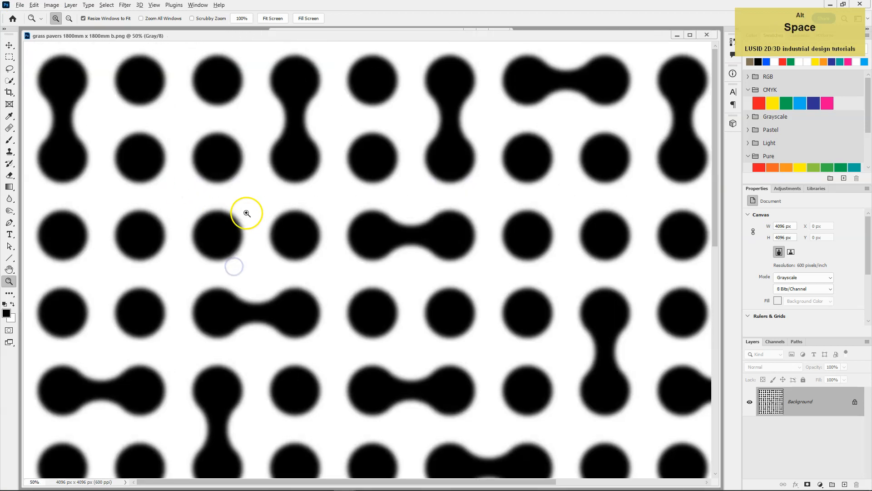
pyautogui.keyDown('alt'); pyautogui.click(241, 200); pyautogui.keyUp('alt')
pyautogui.keyDown('alt'); pyautogui.click(236, 196); pyautogui.keyUp('alt')
pyautogui.keyDown('alt'); pyautogui.click(233, 194); pyautogui.keyUp('alt')
pyautogui.keyDown('alt'); pyautogui.click(234, 193); pyautogui.keyUp('alt')
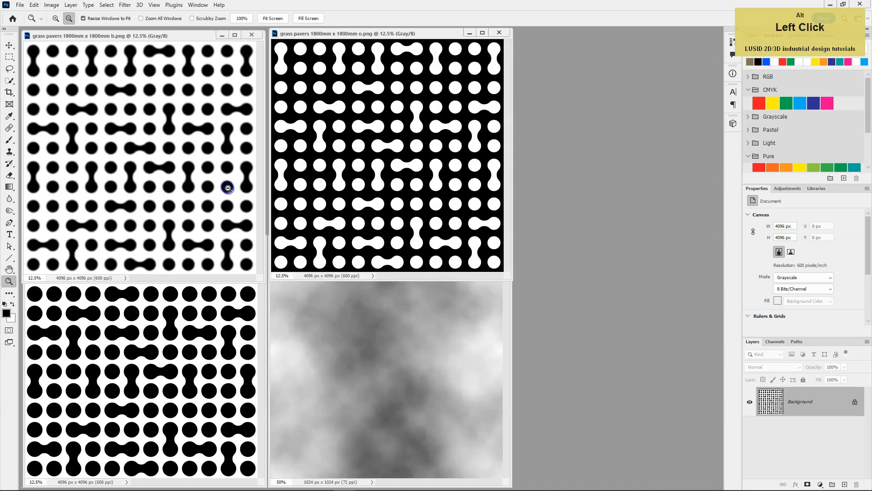
pyautogui.moveTo(190, 41); pyautogui.dragTo(193, 40)
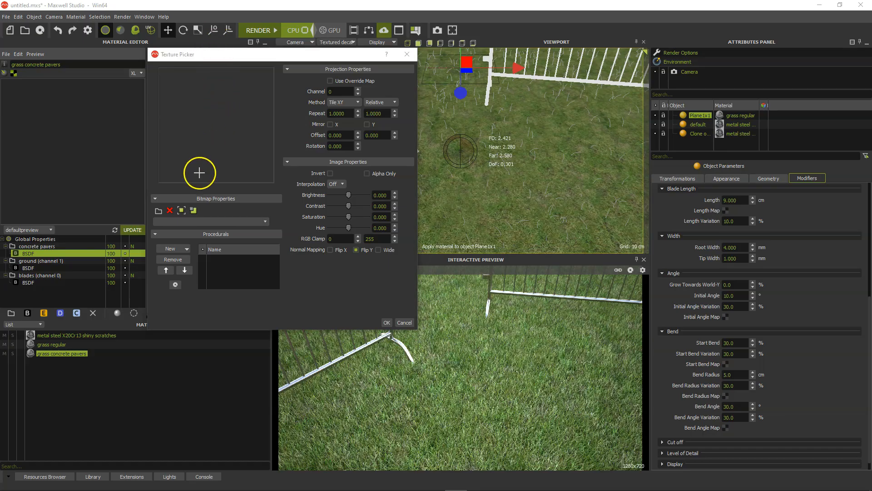
# In Maxwell Studio, load the "grass pavers 1800mm x 1800mm b" image as the concrete pavers BSDF's bump texture
pyautogui.click(159, 212)
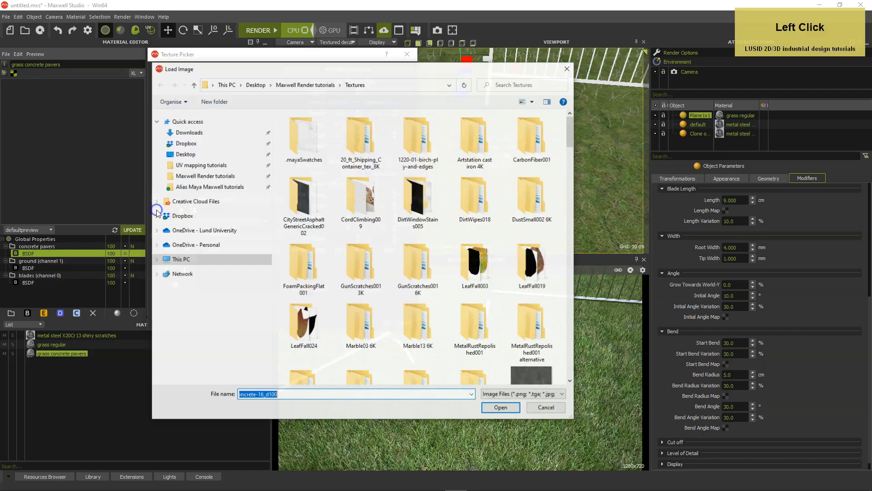
pyautogui.moveTo(571, 130); pyautogui.dragTo(551, 271)
pyautogui.click(532, 187)
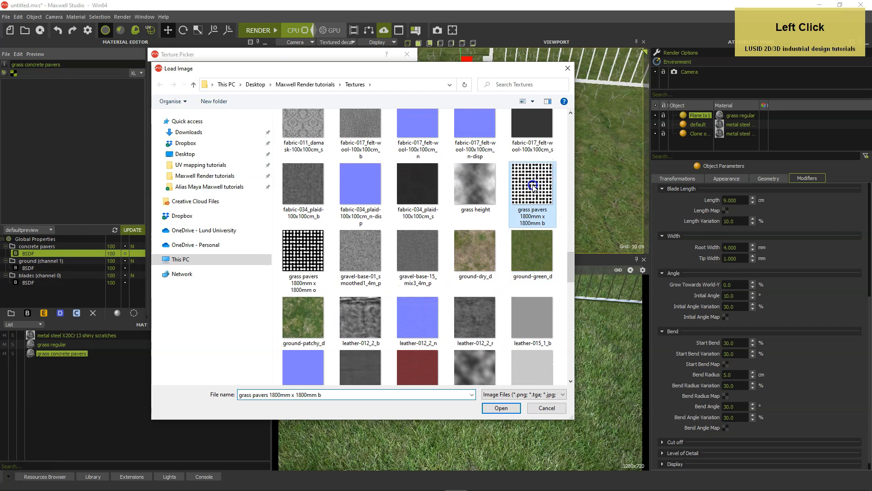
pyautogui.click(533, 187)
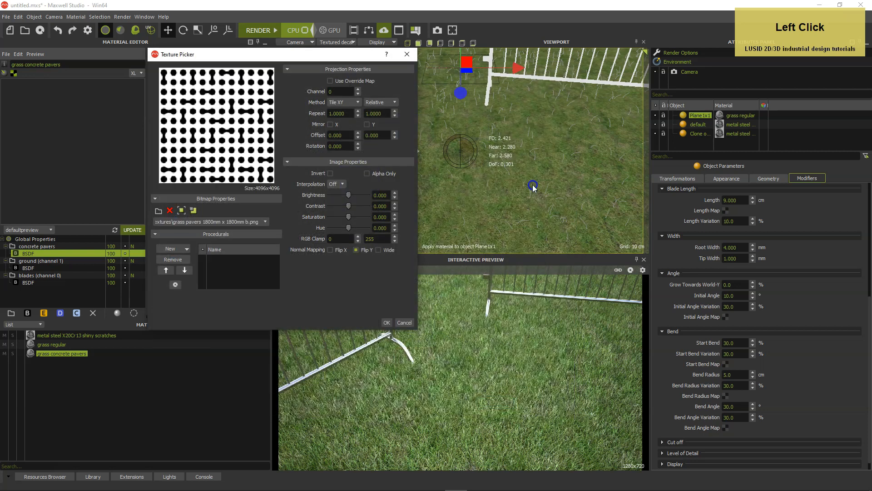
# Set the bump texture's projection channel to 1 and its repeat to 1.8 by 1.8 in meters
pyautogui.click(359, 111)
pyautogui.click(359, 90)
pyautogui.click(373, 103)
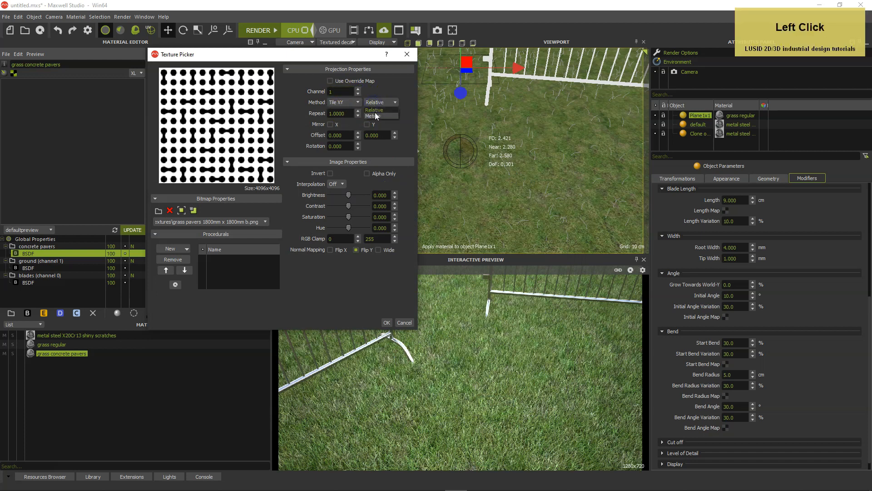
pyautogui.moveTo(350, 116); pyautogui.dragTo(316, 114)
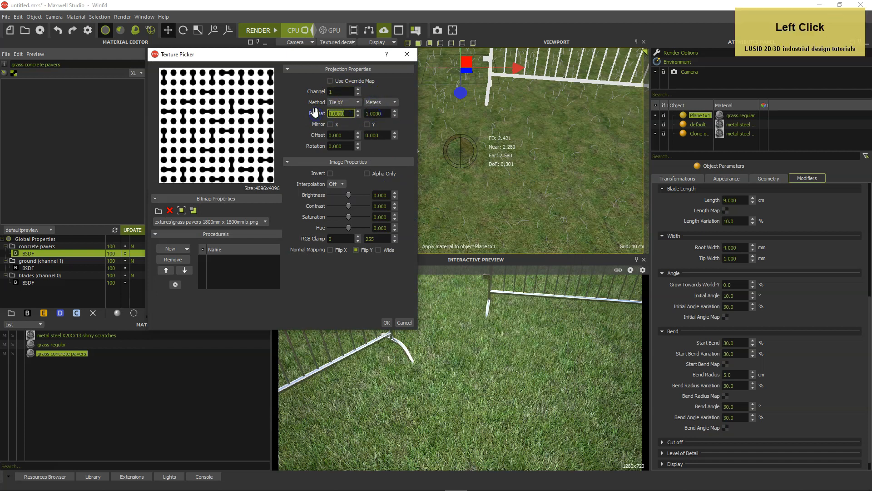
pyautogui.write('1.8')
pyautogui.press('Tab')
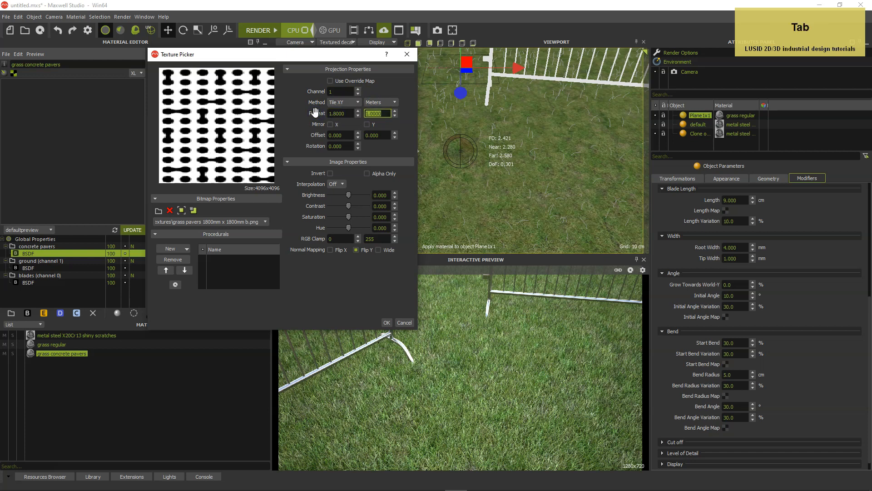
pyautogui.write('1.8')
pyautogui.press('Tab')
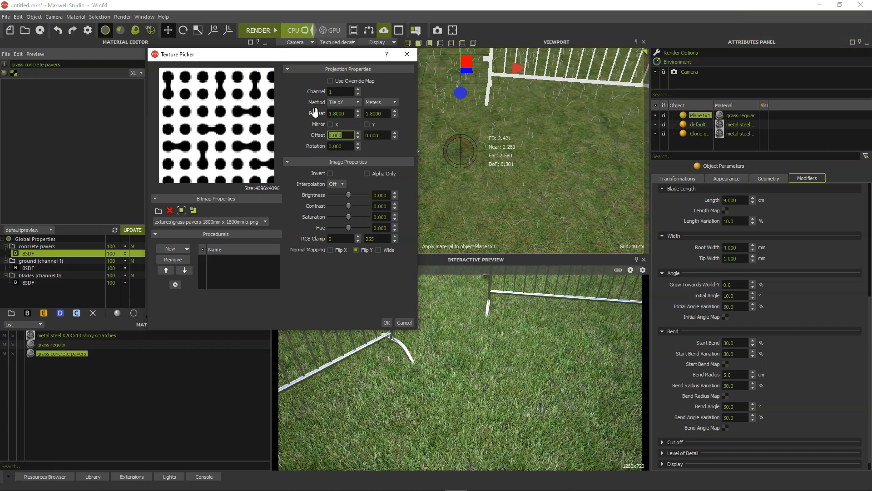
# Rotate the bump texture by 45 degrees and apply the texture settings
pyautogui.click(343, 146)
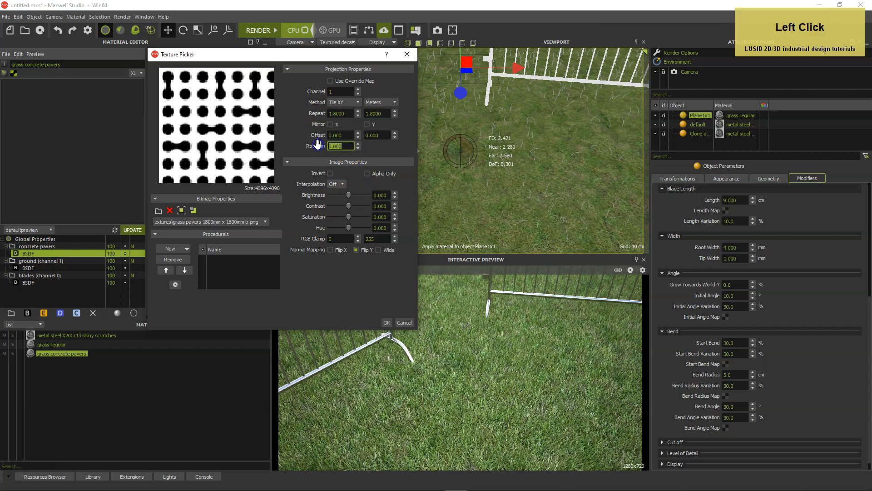
pyautogui.write('45')
pyautogui.press('Tab')
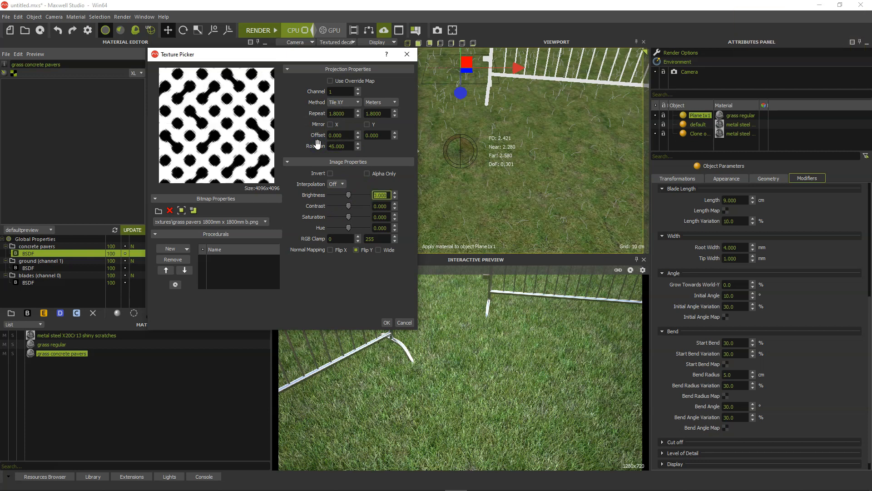
pyautogui.press('Return')
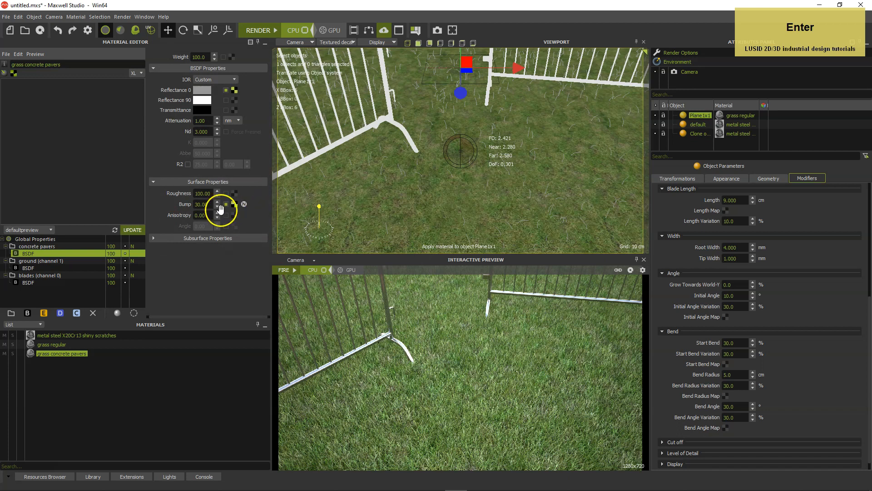
# Set the bump strength of the concrete pavers BSDF to 15
pyautogui.click(200, 204)
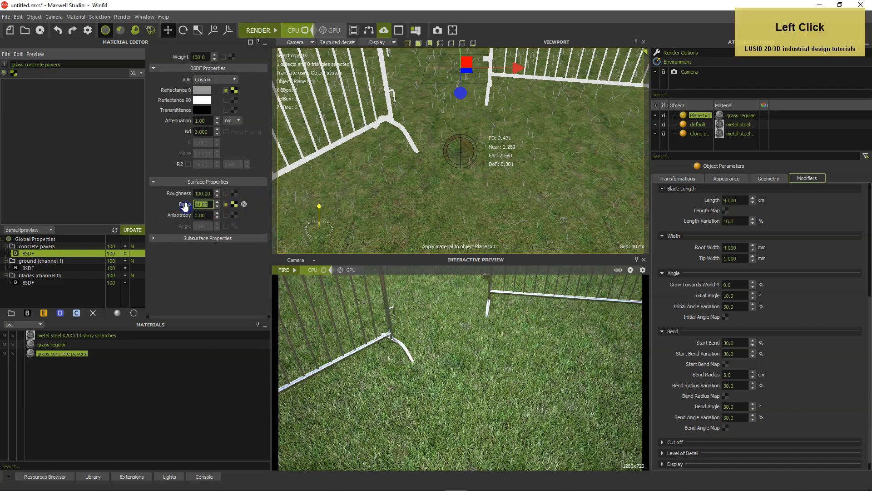
pyautogui.write('15')
pyautogui.press('Tab')
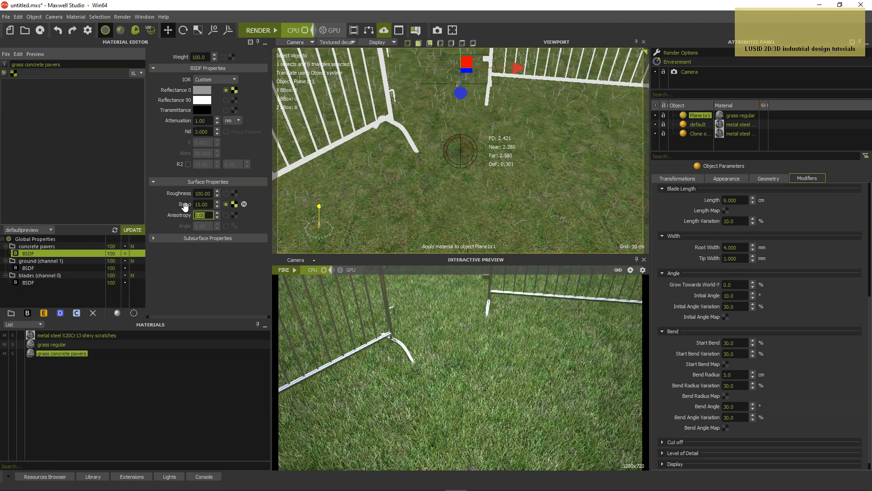
# Load the "concrete-16_s050-g025" image as the roughness texture of the concrete pavers BSDF
pyautogui.click(235, 193)
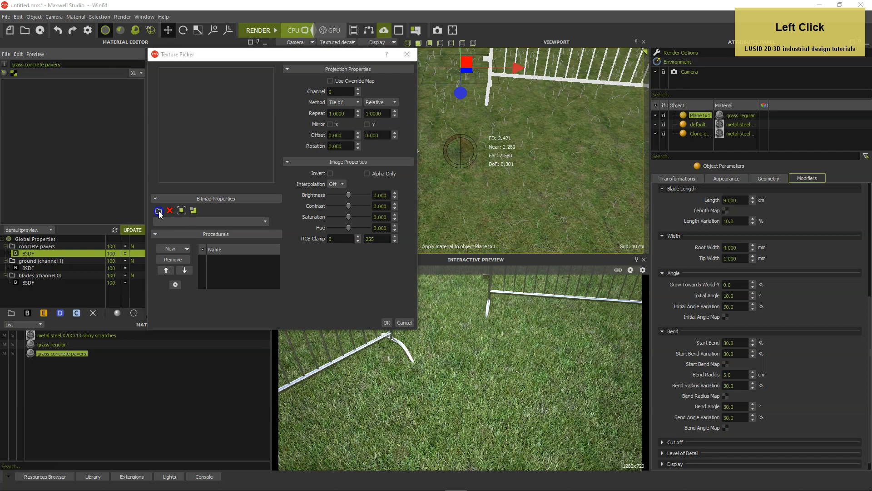
pyautogui.click(159, 211)
pyautogui.moveTo(568, 133); pyautogui.dragTo(551, 220)
pyautogui.click(533, 195)
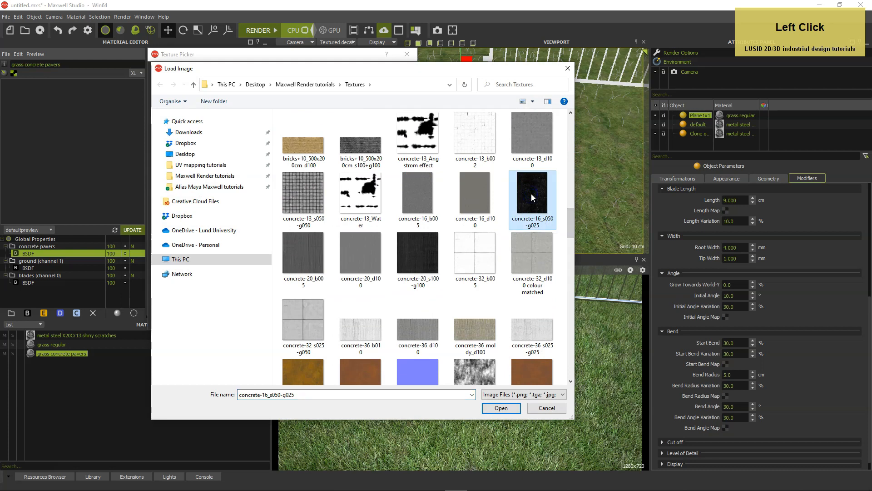
pyautogui.doubleClick(532, 194)
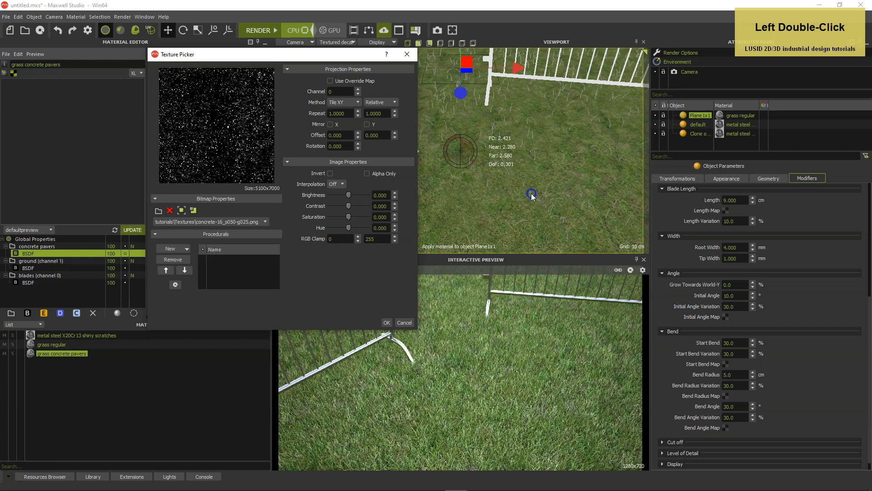
# Invert the roughness texture and set its brightness to 10
pyautogui.click(330, 173)
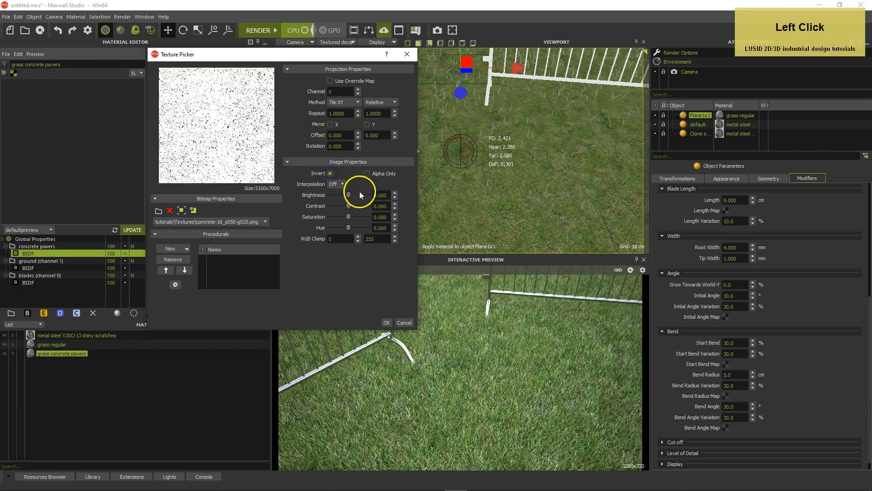
pyautogui.click(373, 195)
pyautogui.write('1')
pyautogui.press('Tab')
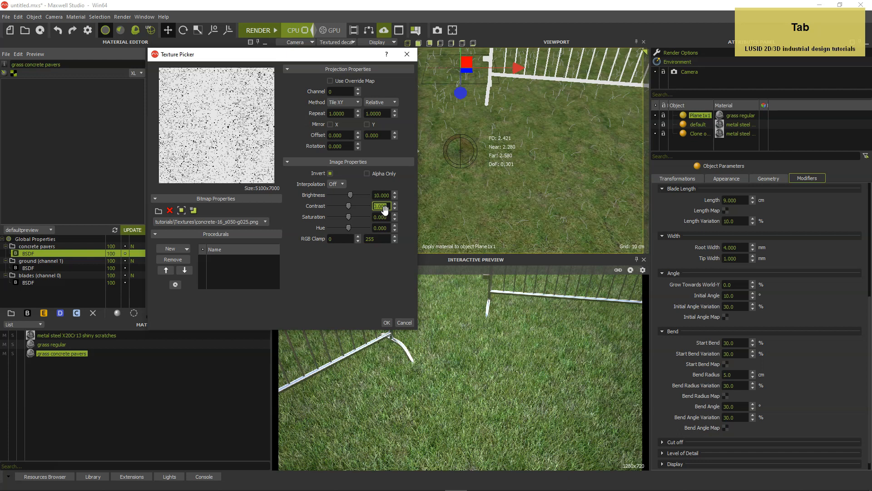
# Set the roughness texture's repeat to 1.5 by 2 in meters and its channel to 1, and apply the settings
pyautogui.click(382, 102)
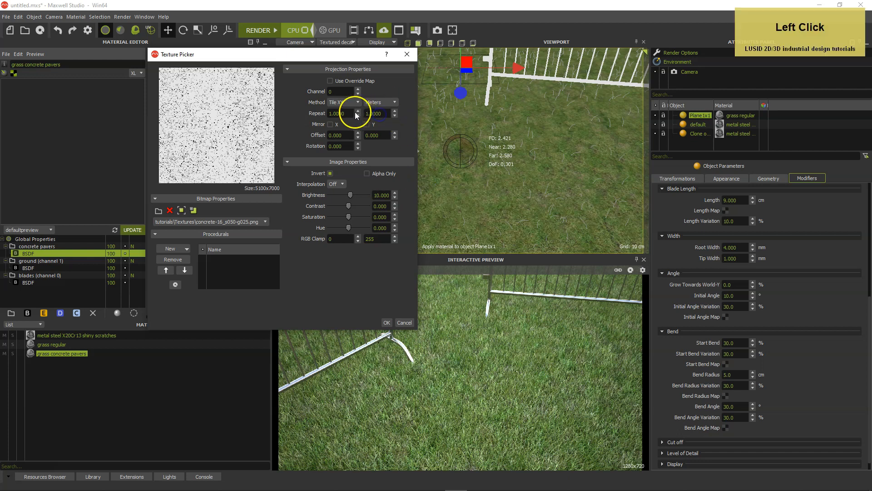
pyautogui.click(314, 111)
pyautogui.write('1.5')
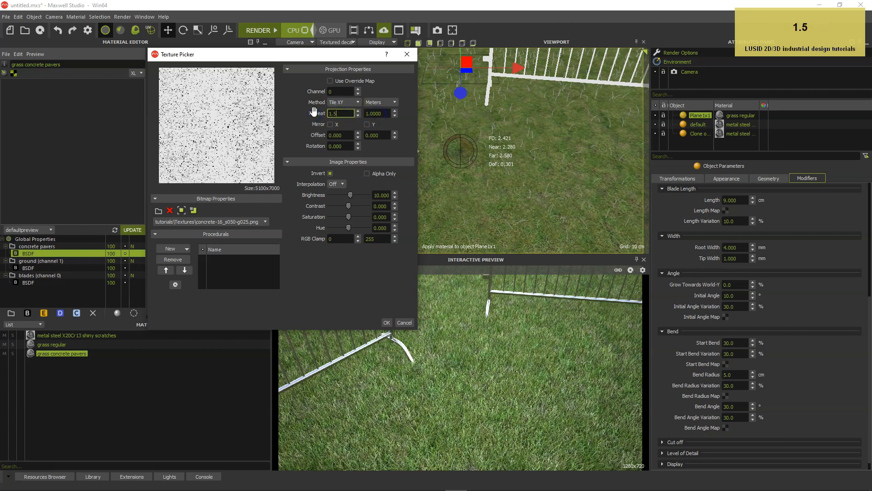
pyautogui.press('Tab')
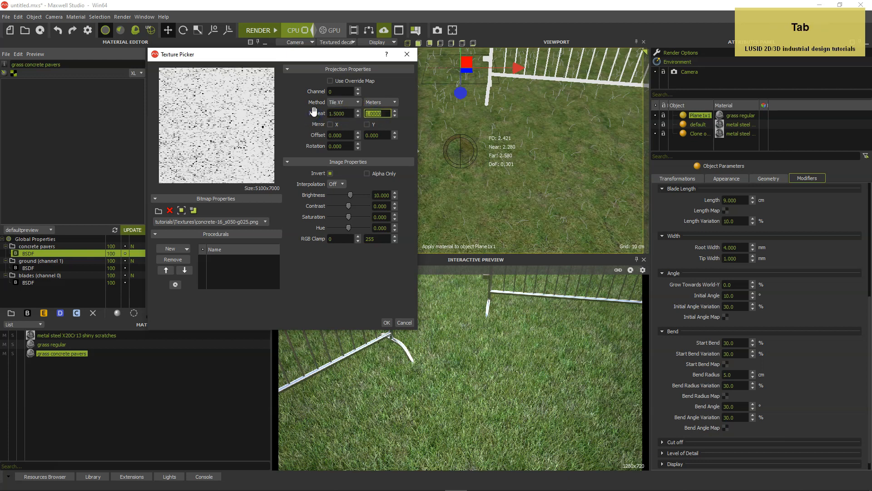
pyautogui.write('2')
pyautogui.press('Tab')
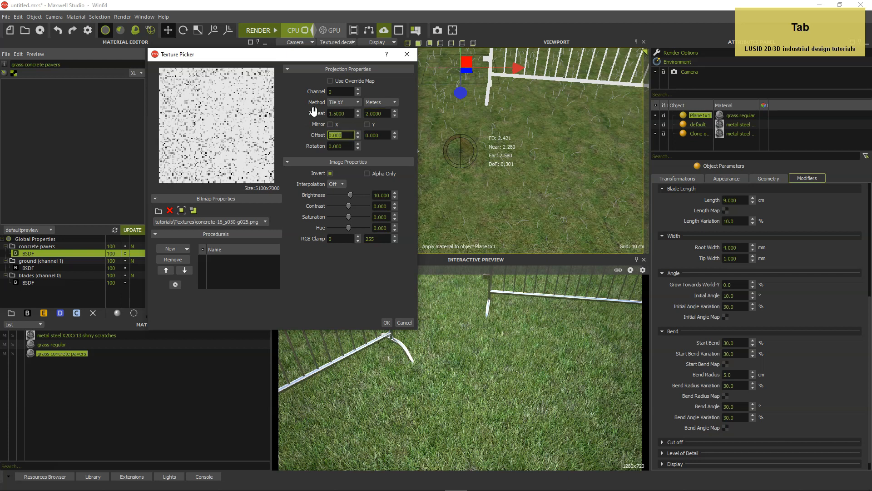
pyautogui.click(358, 90)
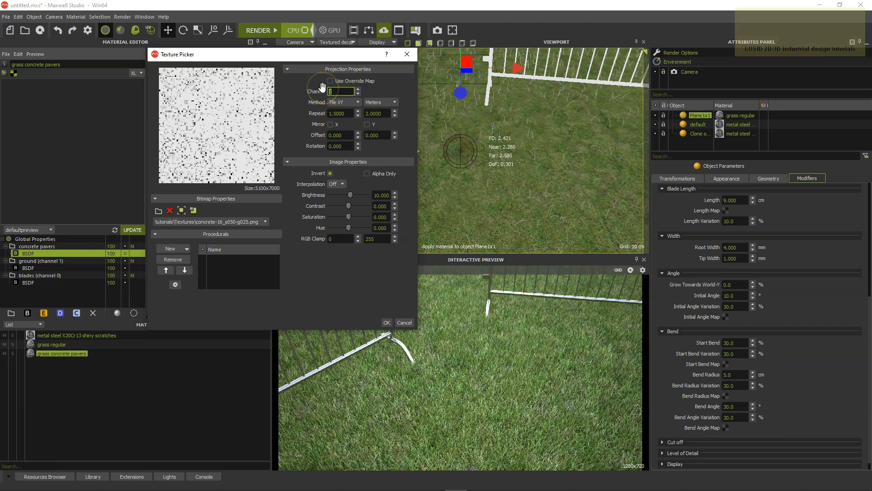
pyautogui.click(387, 322)
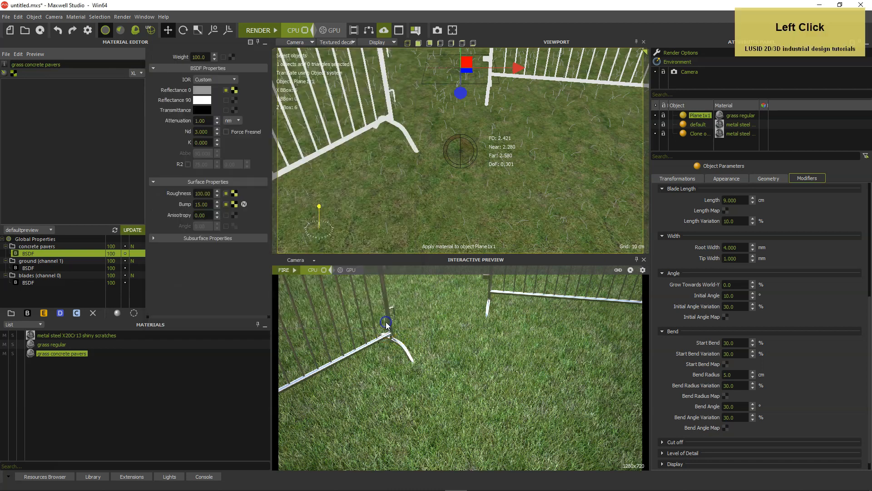
# Open the opacity mask texture settings of the concrete pavers layer
pyautogui.click(62, 246)
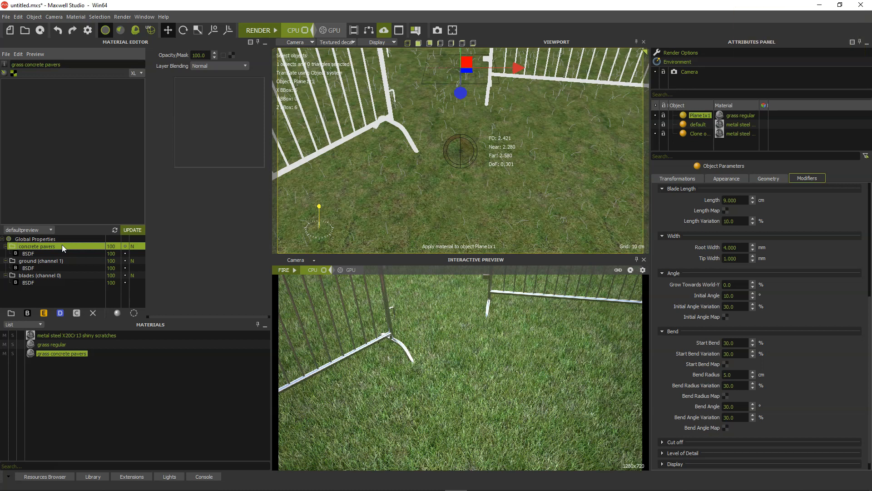
pyautogui.click(230, 55)
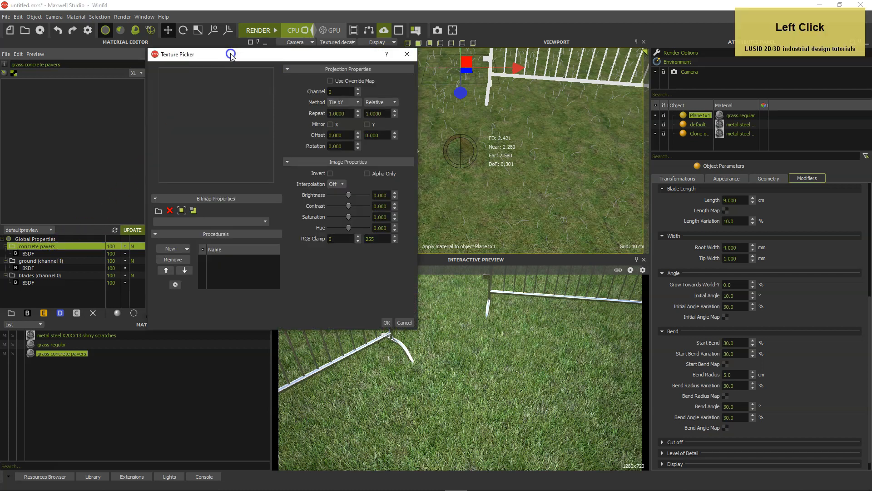
pyautogui.click(158, 212)
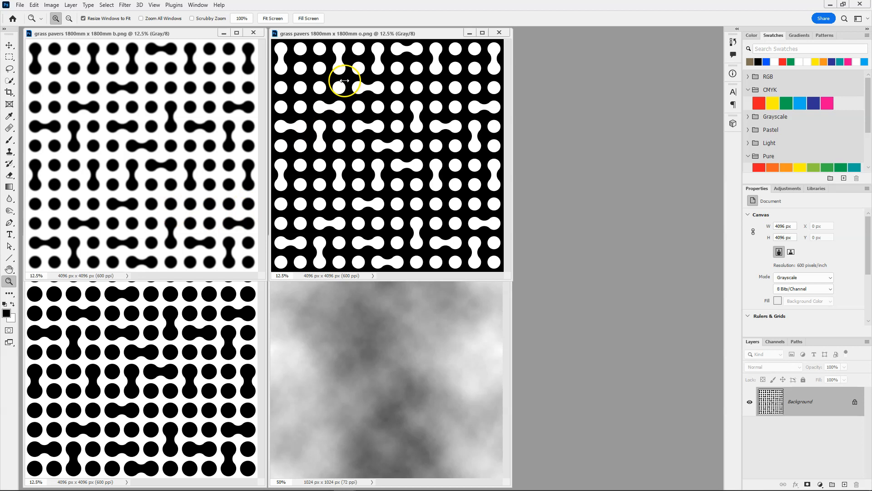
# In Photoshop, examine the white openings on black in the "grass pavers 1800mm x 1800mm o" map up close
pyautogui.click(10, 283)
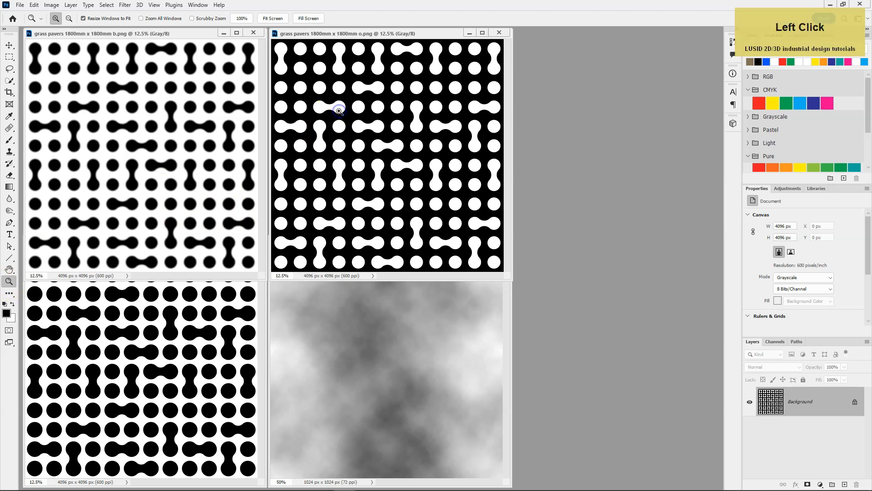
pyautogui.click(338, 111)
pyautogui.click(358, 118)
pyautogui.click(325, 110)
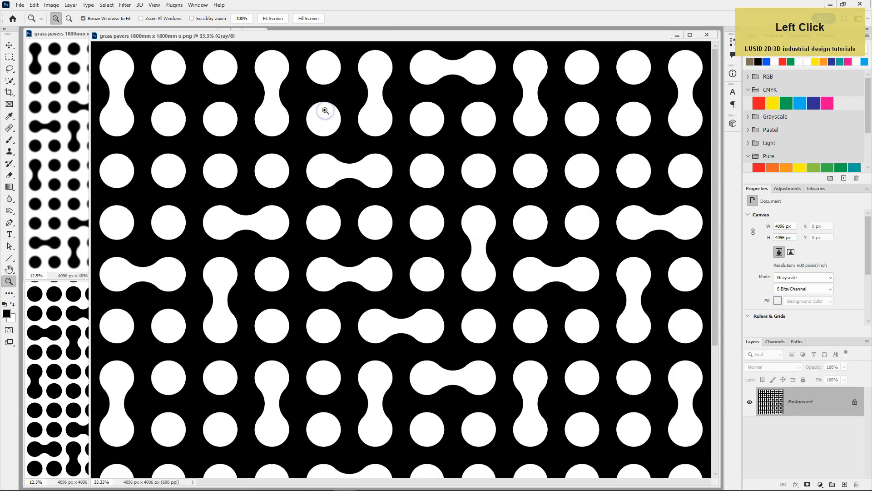
pyautogui.keyDown('alt'); pyautogui.click(325, 111); pyautogui.keyUp('alt')
pyautogui.keyDown('alt'); pyautogui.click(314, 108); pyautogui.keyUp('alt')
pyautogui.keyDown('alt'); pyautogui.click(290, 104); pyautogui.keyUp('alt')
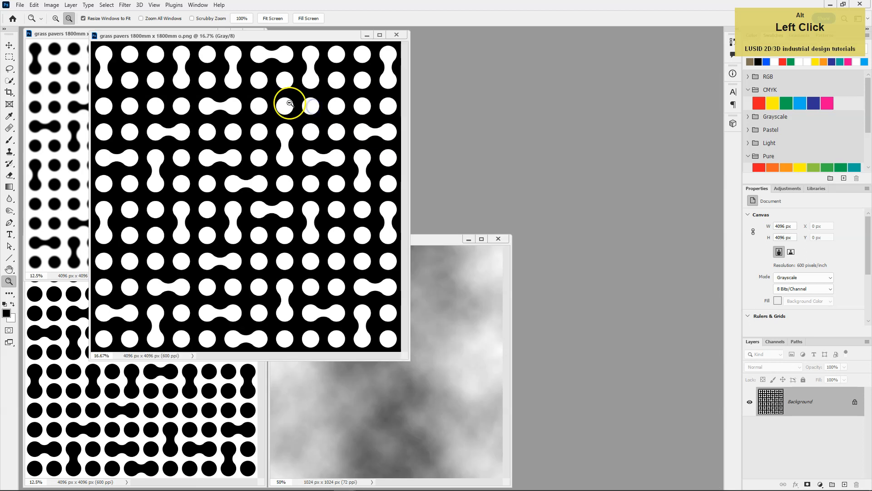
pyautogui.moveTo(183, 35); pyautogui.dragTo(365, 34)
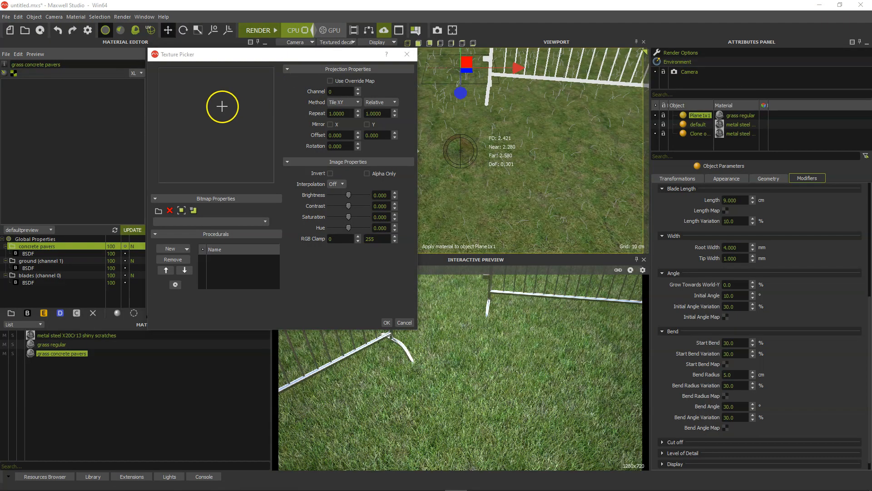
# In Maxwell Studio, load the "grass pavers 1800mm x 1800mm o" image as the concrete pavers layer's opacity mask
pyautogui.click(158, 211)
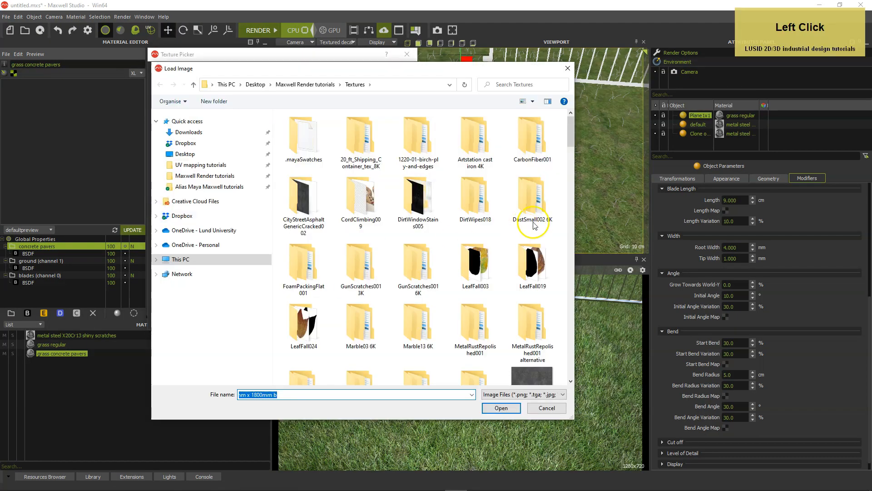
pyautogui.moveTo(572, 131); pyautogui.dragTo(562, 273)
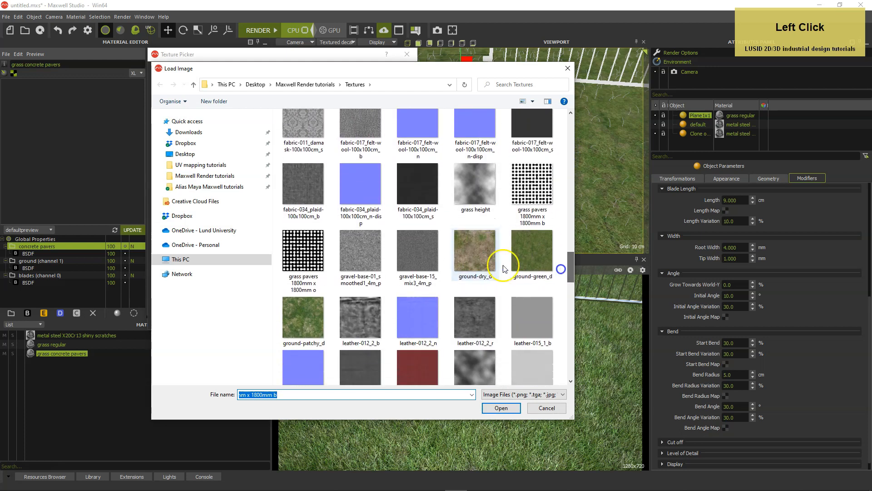
pyautogui.click(308, 245)
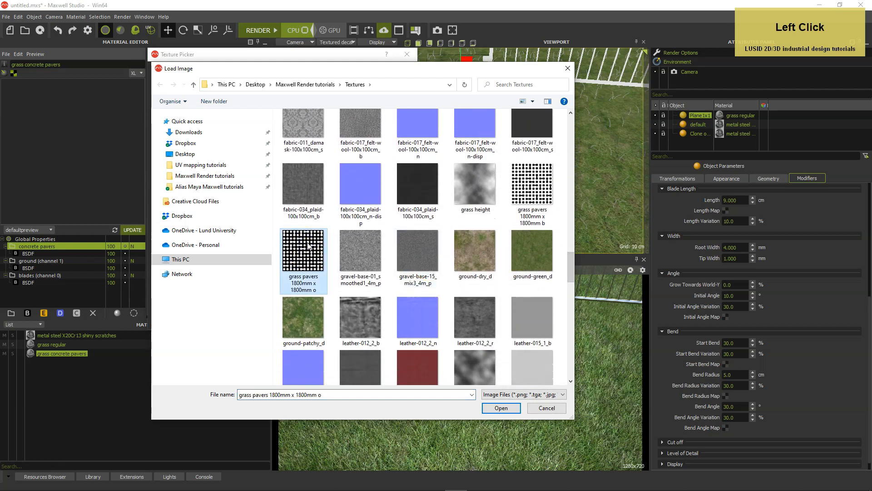
pyautogui.doubleClick(308, 245)
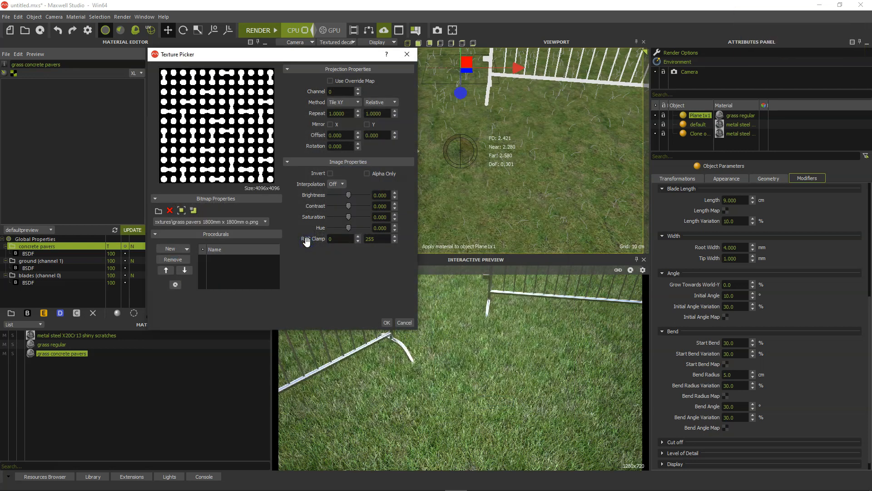
# Set the opacity mask's projection channel to 1 and its repeat to 1.8 by 1.8 in meters
pyautogui.click(359, 89)
pyautogui.click(382, 103)
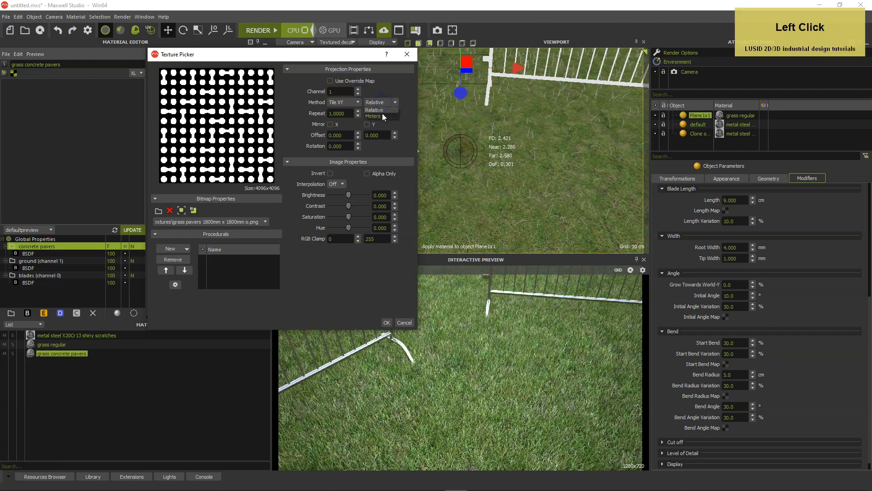
pyautogui.moveTo(349, 114); pyautogui.dragTo(324, 118)
pyautogui.write('1')
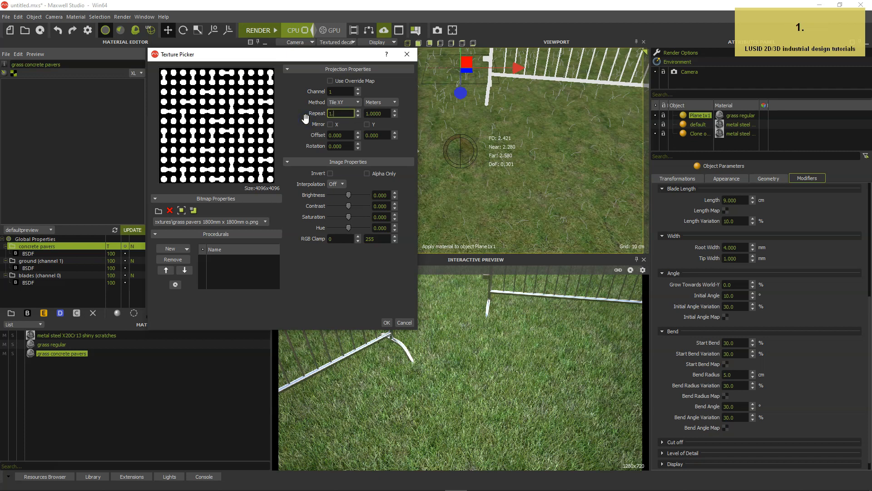
pyautogui.write('.8')
pyautogui.press('Tab')
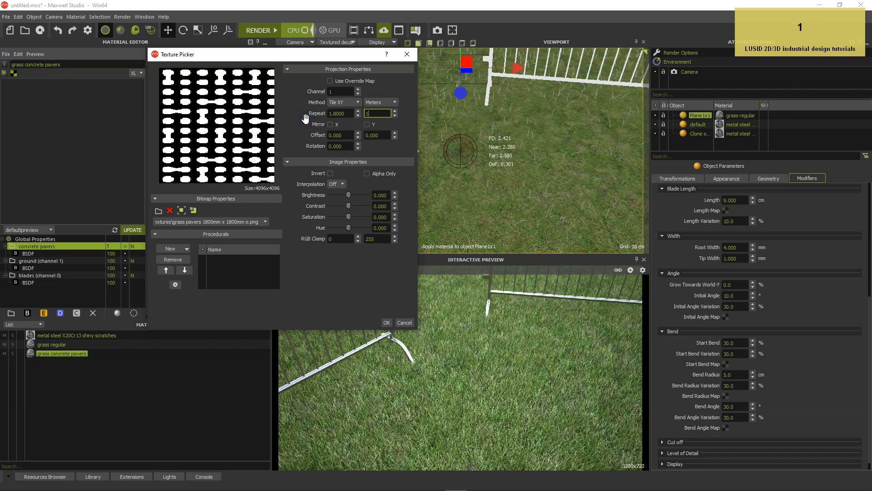
pyautogui.write('1.8')
# Rotate the opacity mask texture by 45 degrees and apply the texture settings
pyautogui.moveTo(348, 146); pyautogui.dragTo(316, 144)
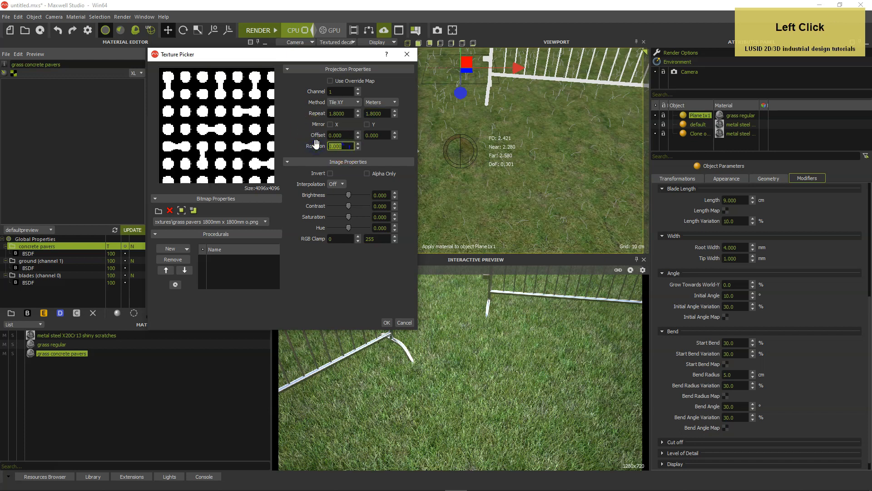
pyautogui.write('45')
pyautogui.click(347, 287)
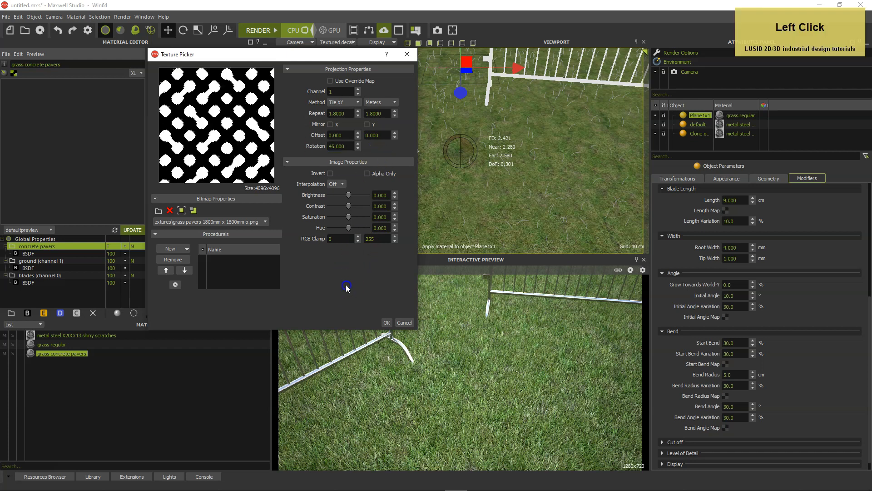
pyautogui.click(387, 323)
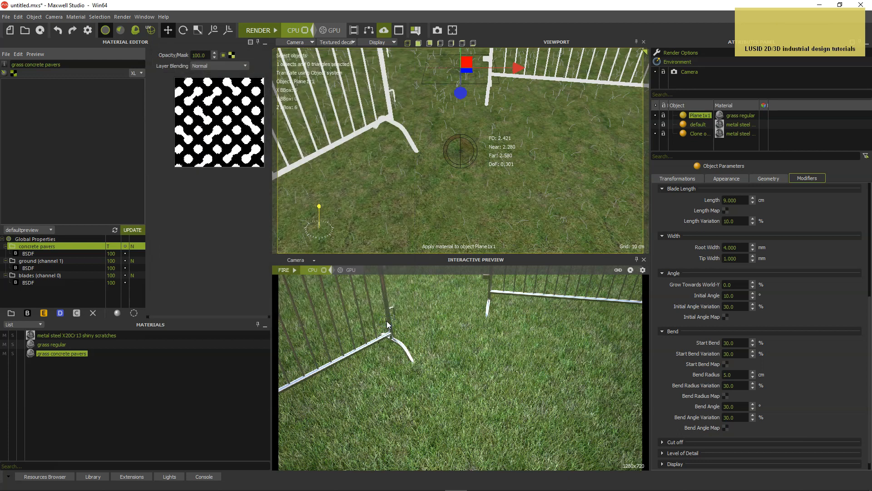
# Assign the grass concrete pavers material to the ground plane and accept the projector edit for absolute scale
pyautogui.click(29, 354)
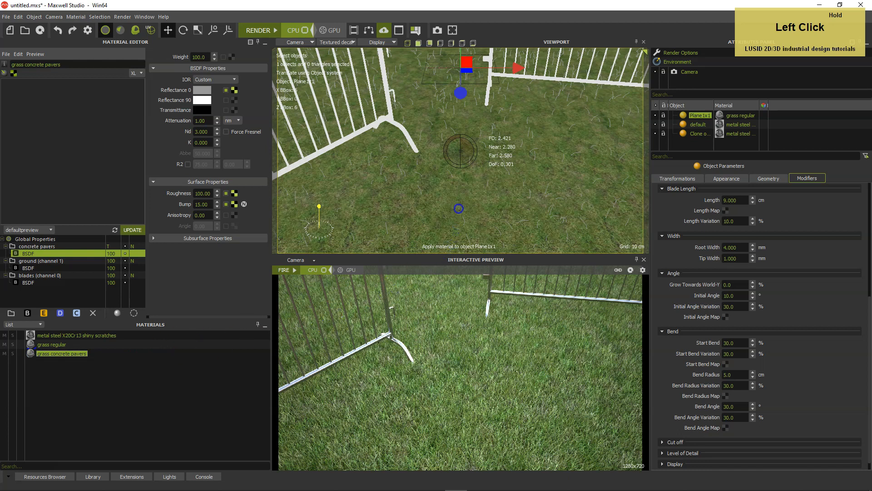
pyautogui.moveTo(459, 209); pyautogui.dragTo(459, 209)
pyautogui.click(415, 268)
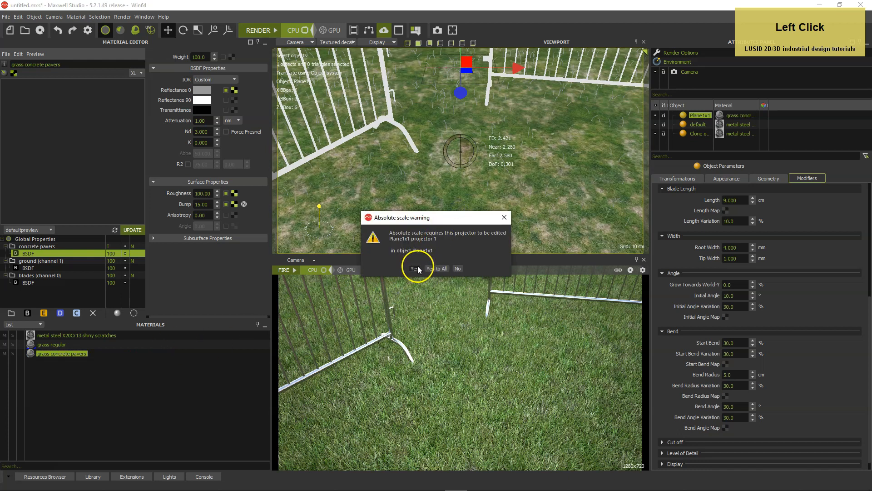
pyautogui.click(432, 209)
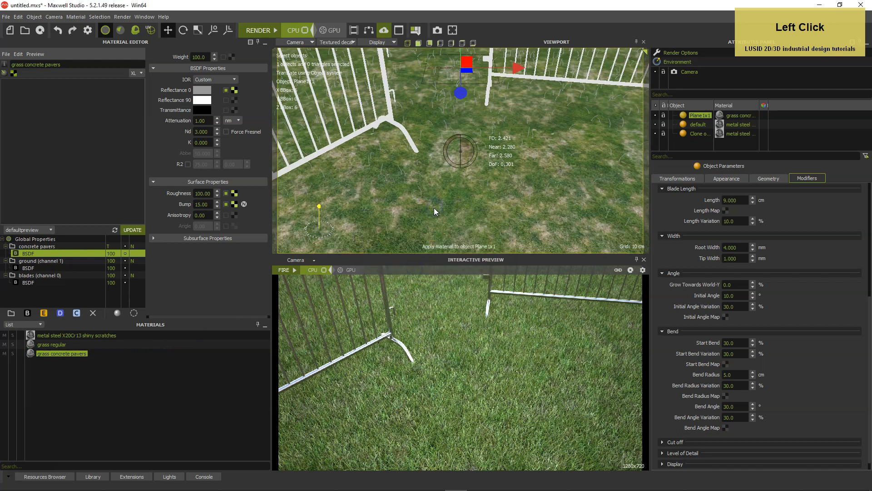
# Inspect the UV projector settings for channels 0 and 1 in the ground plane's geometry parameters
pyautogui.click(772, 178)
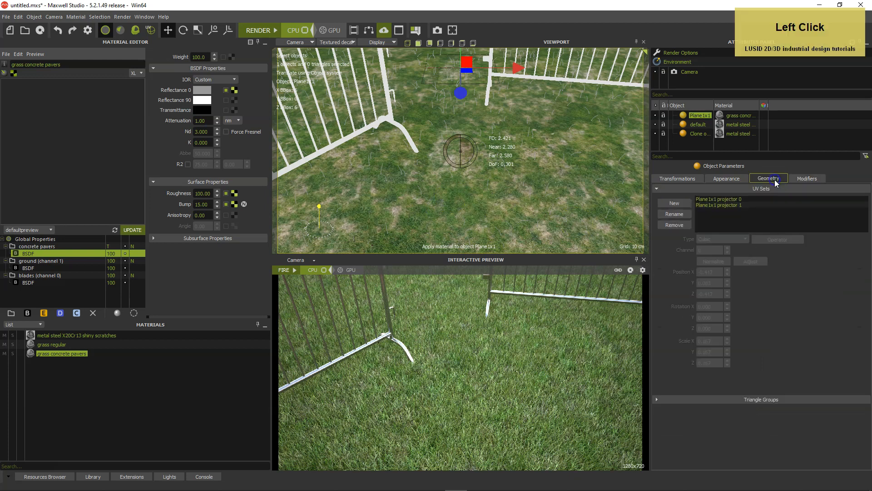
pyautogui.click(730, 199)
pyautogui.click(715, 260)
pyautogui.click(716, 205)
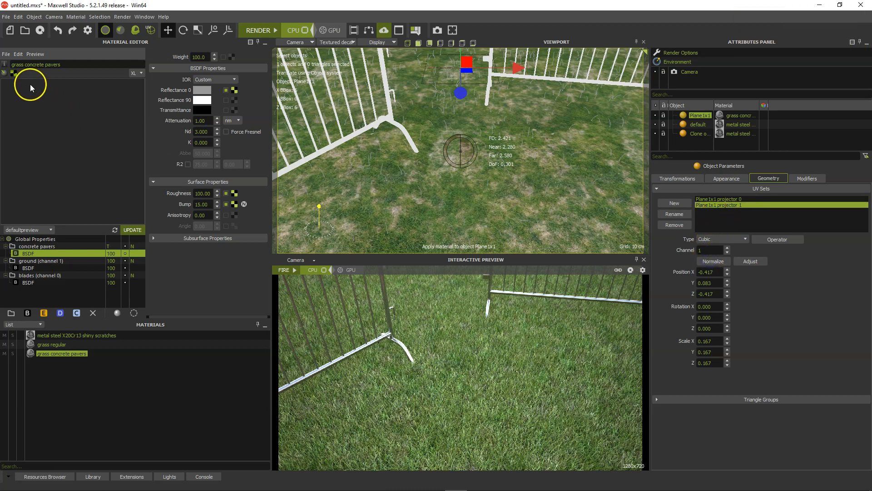
# Compare the material's mask, concrete and patchy ground textures in the viewport, leaving the "grass pavers 1800mm x 1800mm o" weight map displayed
pyautogui.click(13, 73)
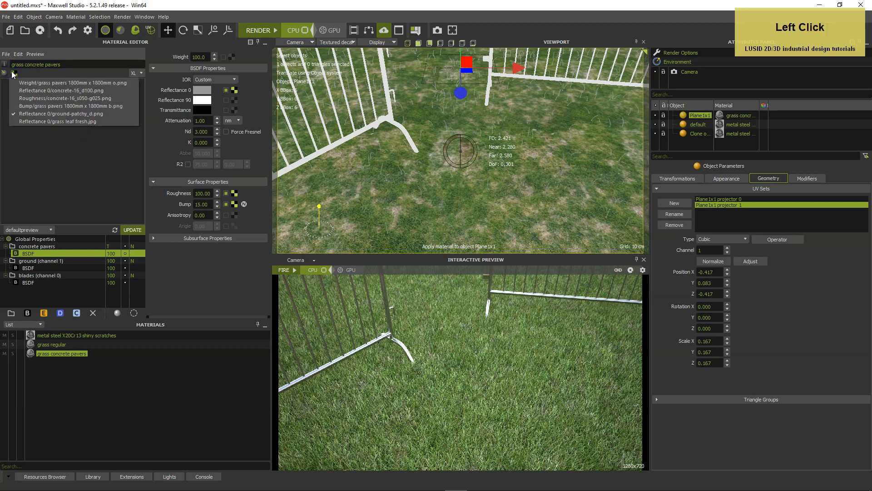
pyautogui.click(16, 83)
pyautogui.click(14, 73)
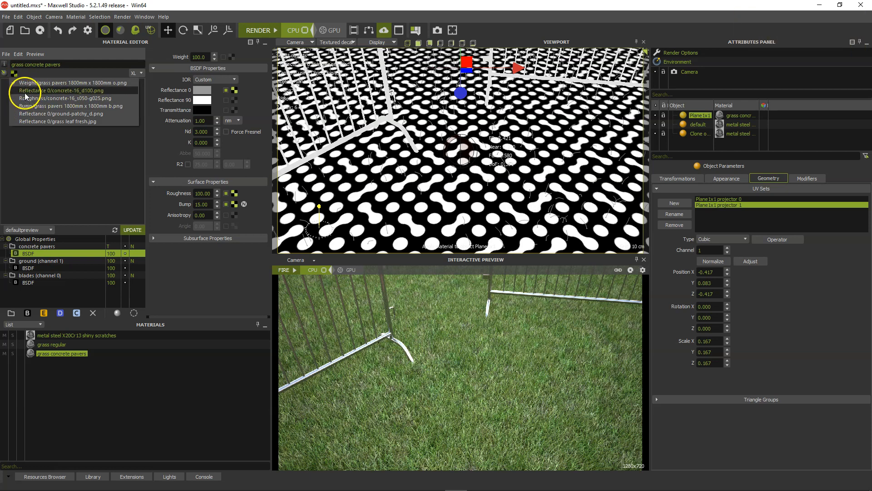
pyautogui.click(25, 93)
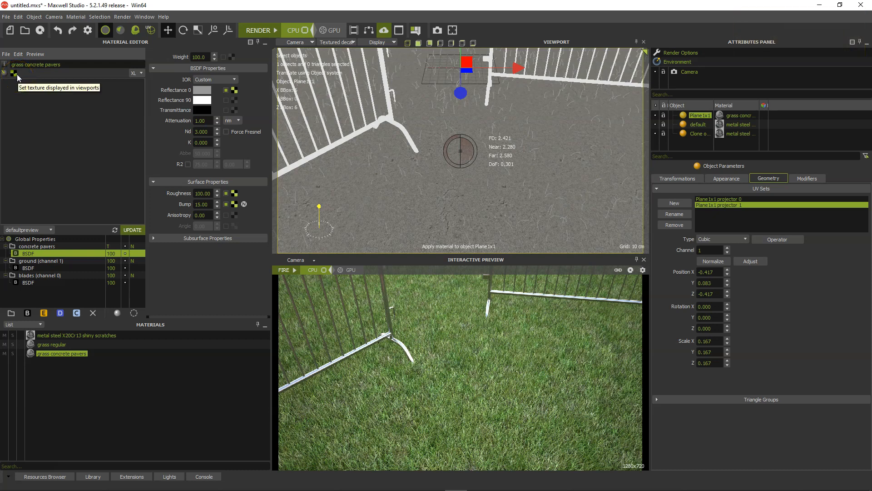
pyautogui.click(17, 75)
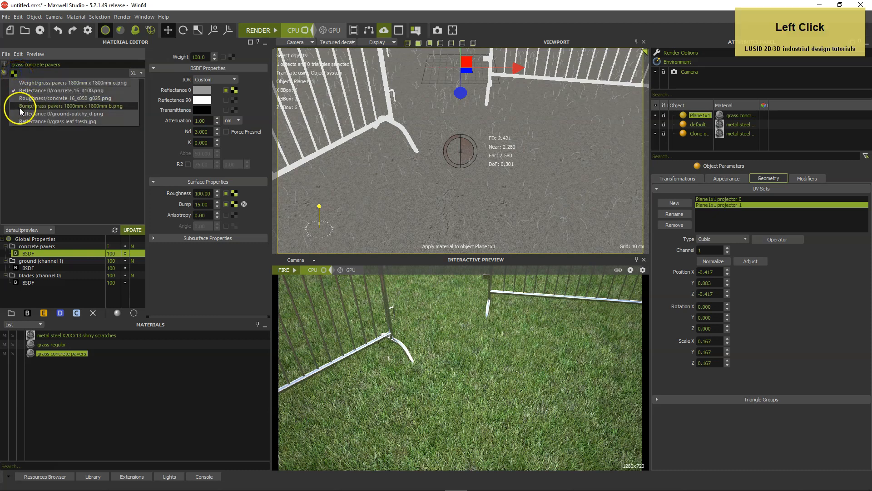
pyautogui.click(21, 114)
pyautogui.click(15, 73)
pyautogui.click(18, 83)
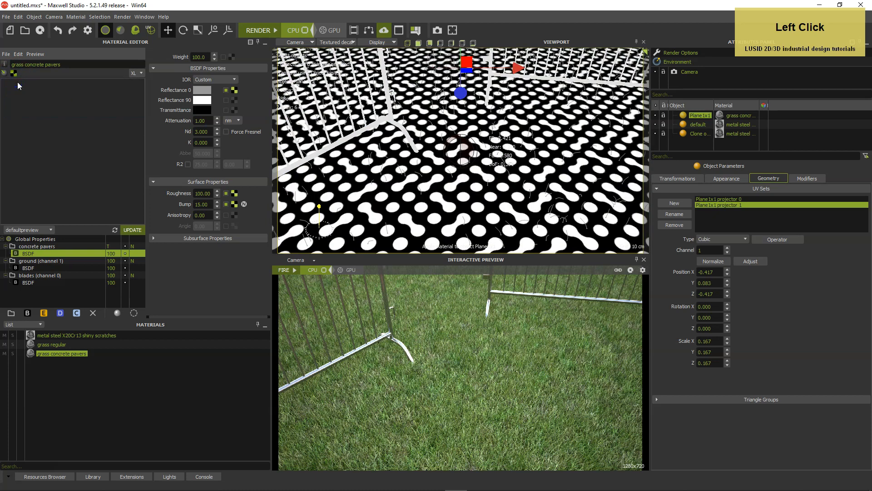
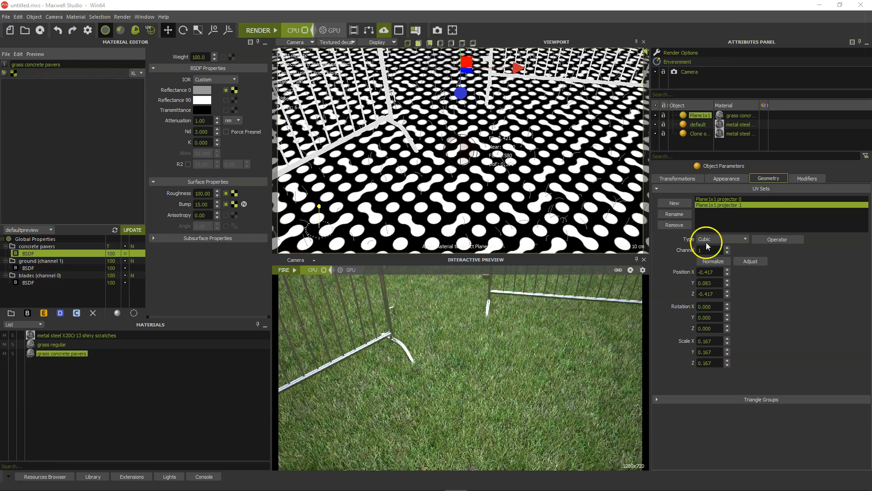
# Assign the grass concrete pavers material to the blades of the ground plane's MaxwellGrass modifier
pyautogui.click(805, 179)
pyautogui.scroll(5, 821, 215)
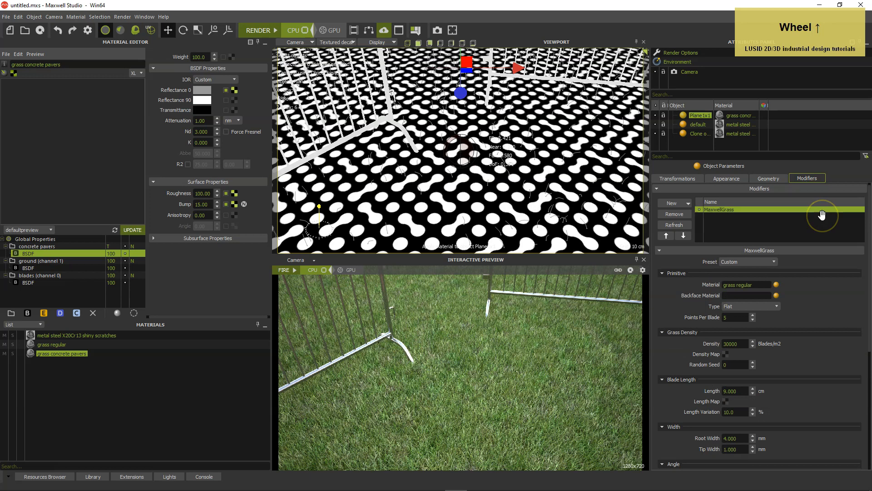
pyautogui.click(734, 210)
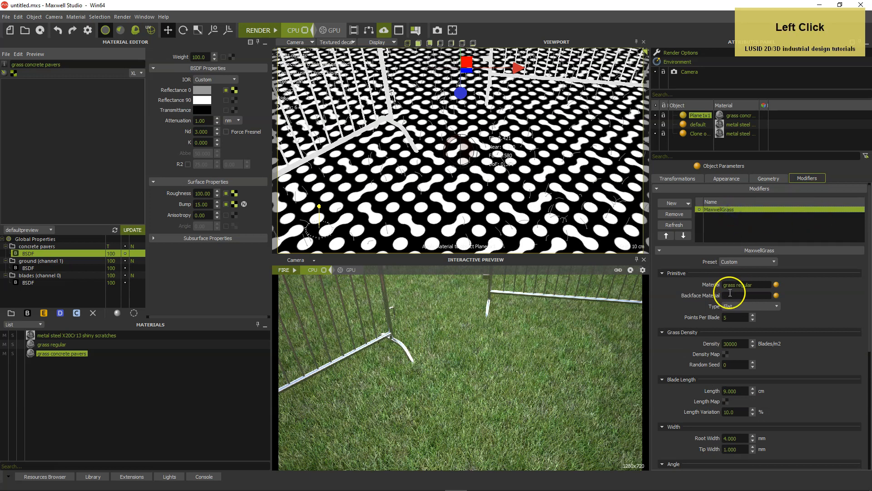
pyautogui.click(776, 285)
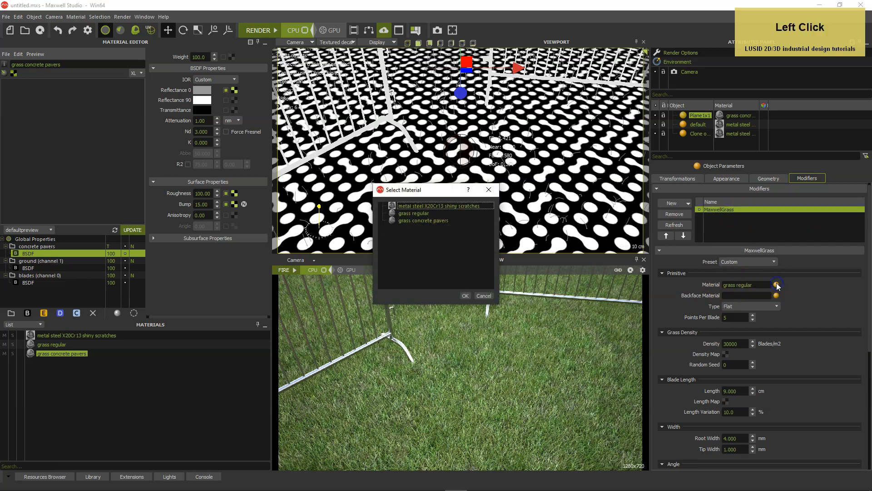
pyautogui.click(437, 221)
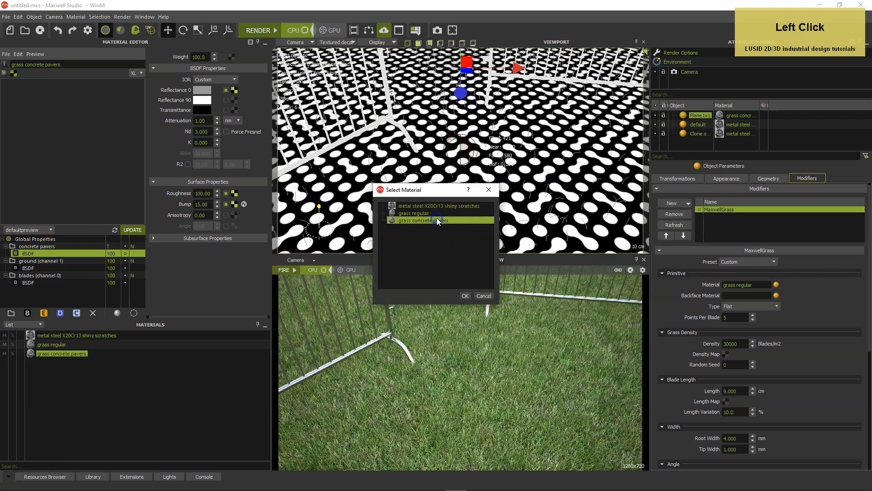
pyautogui.click(465, 294)
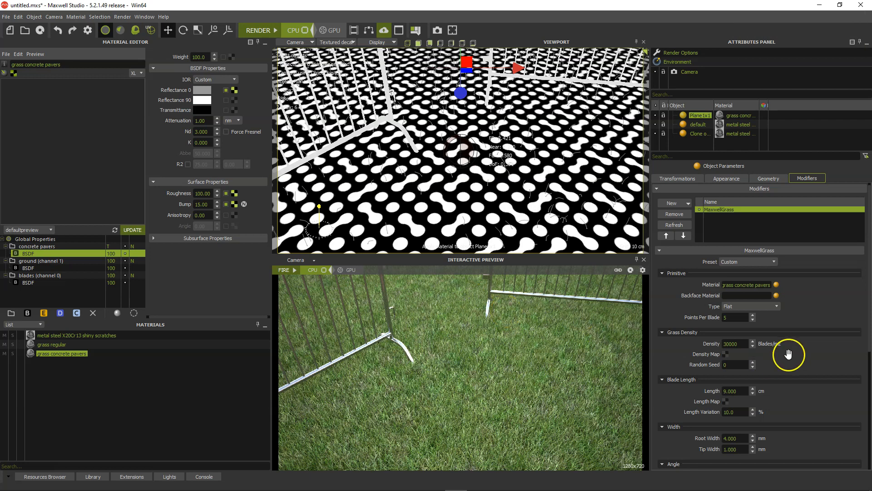
# Set the grass to 7 points per blade and open the texture settings for its density map
pyautogui.moveTo(745, 317); pyautogui.dragTo(710, 317)
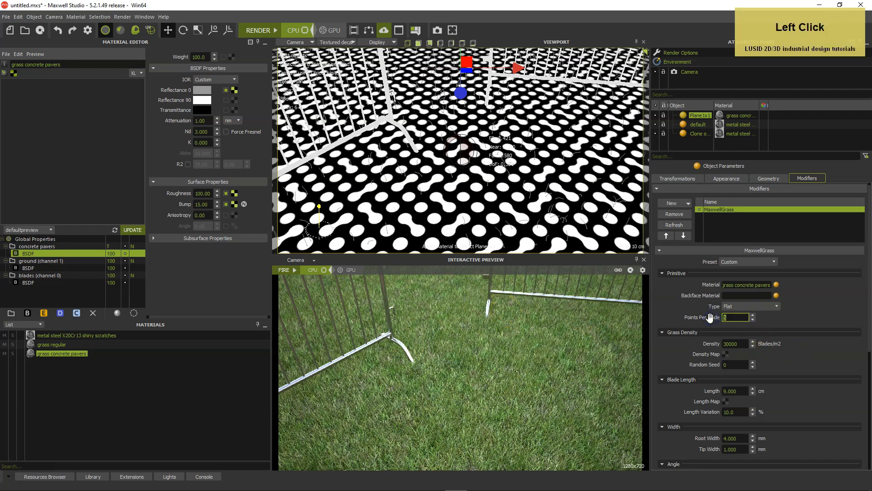
pyautogui.write('7')
pyautogui.press('Return')
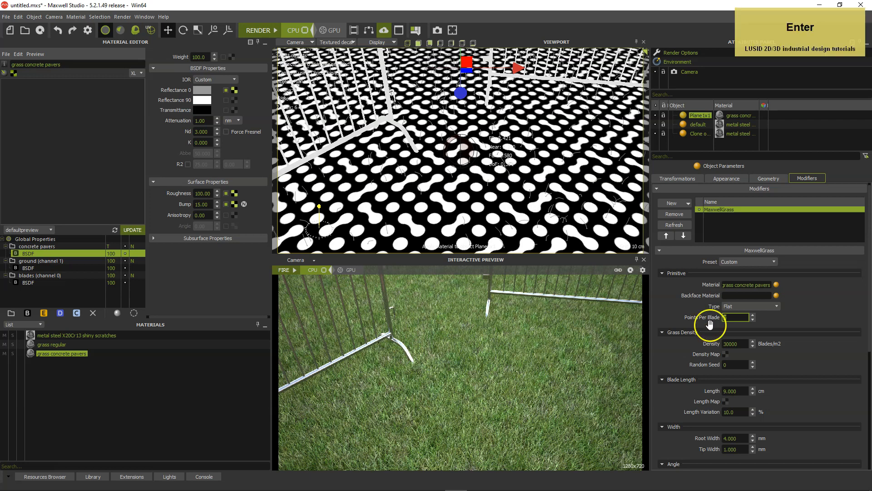
pyautogui.click(726, 354)
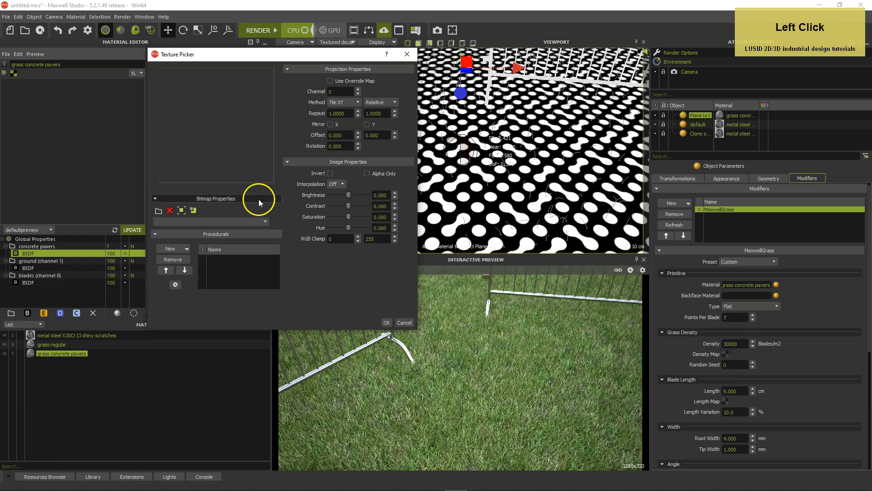
# Switch to Photoshop, enlarge plant distribution.png to examine its pattern, and move its window clear of the other images
pyautogui.click(159, 211)
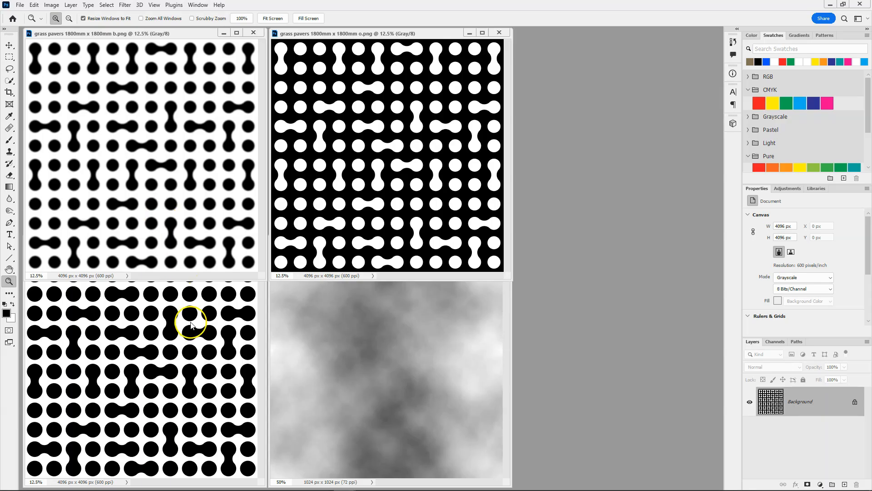
pyautogui.click(189, 315)
pyautogui.click(185, 290)
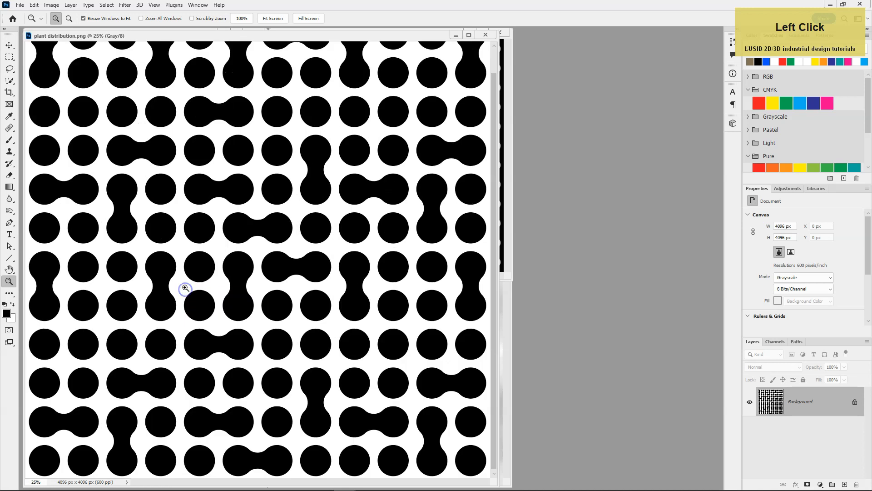
pyautogui.scroll(3, 177, 84)
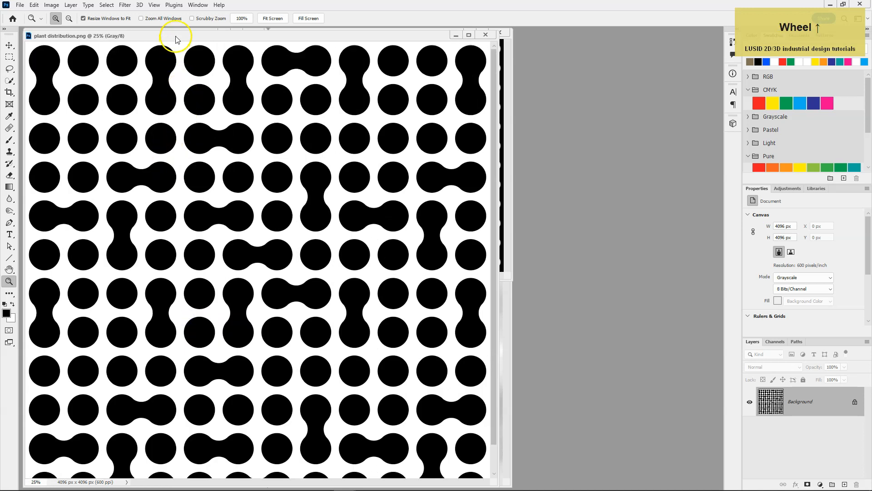
pyautogui.click(185, 75)
pyautogui.moveTo(181, 41); pyautogui.dragTo(312, 163)
# Enlarge "grass pavers 1800mm x 1800mm o.png" and place it over plant distribution.png to compare the sizes of their circles
pyautogui.click(346, 86)
pyautogui.click(338, 92)
pyautogui.click(358, 119)
pyautogui.click(376, 132)
pyautogui.click(383, 88)
pyautogui.moveTo(380, 39); pyautogui.dragTo(537, 231)
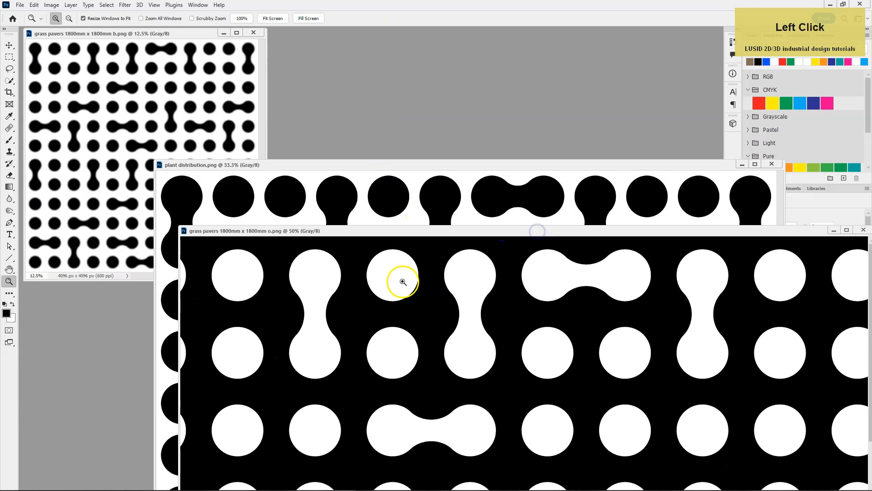
pyautogui.click(8, 271)
pyautogui.moveTo(311, 339); pyautogui.dragTo(721, 442)
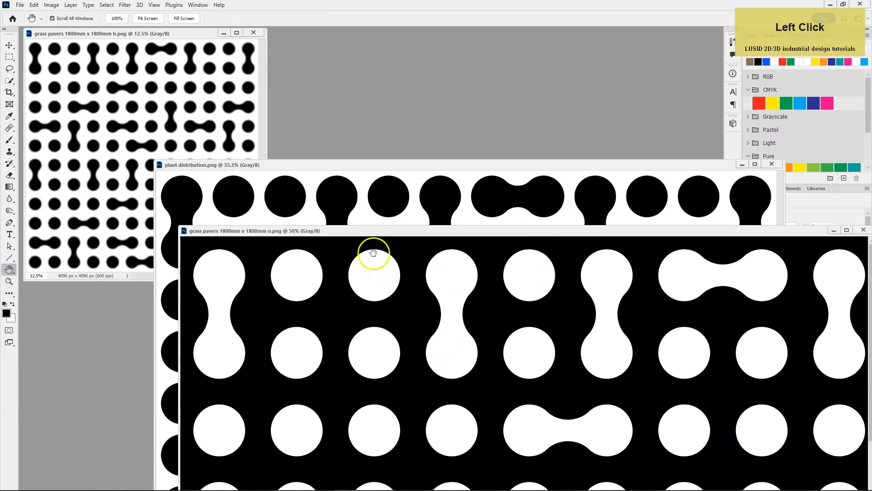
pyautogui.moveTo(362, 231); pyautogui.dragTo(417, 183)
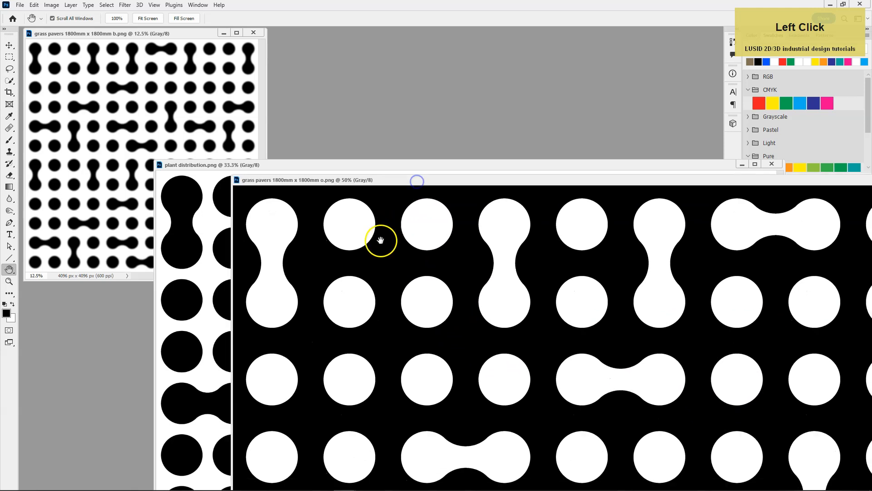
pyautogui.click(10, 281)
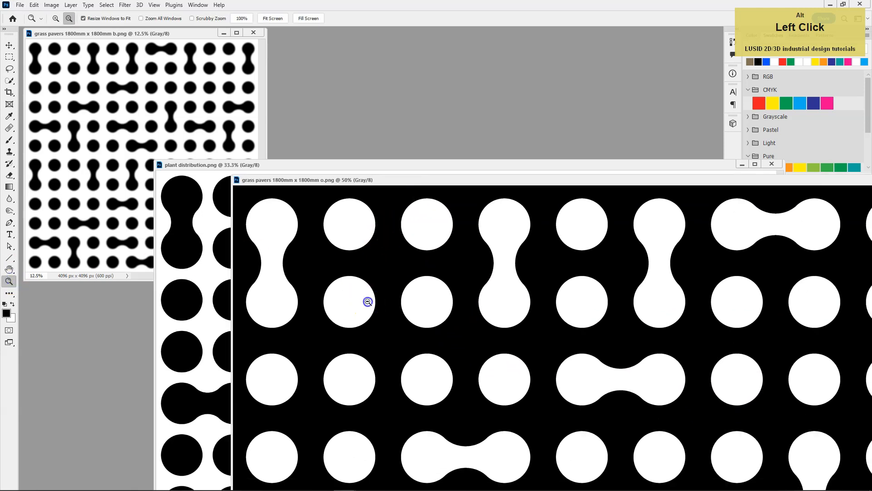
pyautogui.keyDown('alt'); pyautogui.click(366, 302); pyautogui.keyUp('alt')
pyautogui.moveTo(252, 37); pyautogui.dragTo(370, 168)
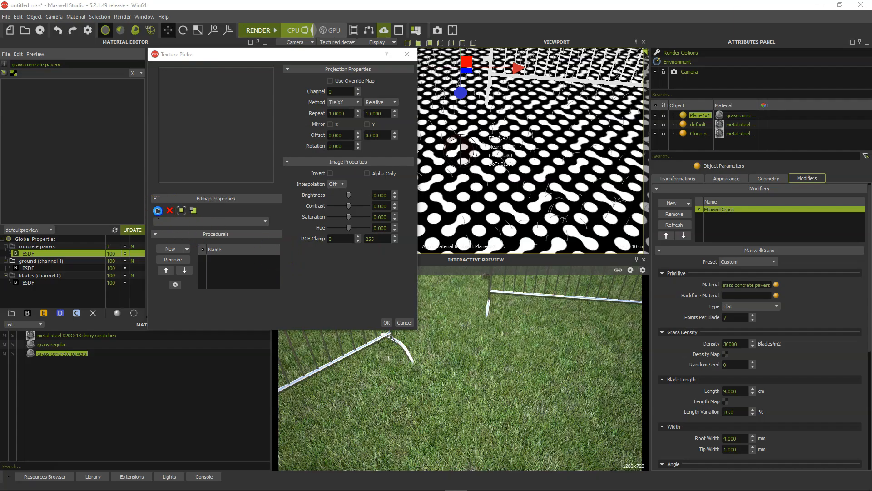
# Switch back to Maxwell Studio and load the "plant distribution" image from the Textures folder as the grass density map
pyautogui.click(158, 211)
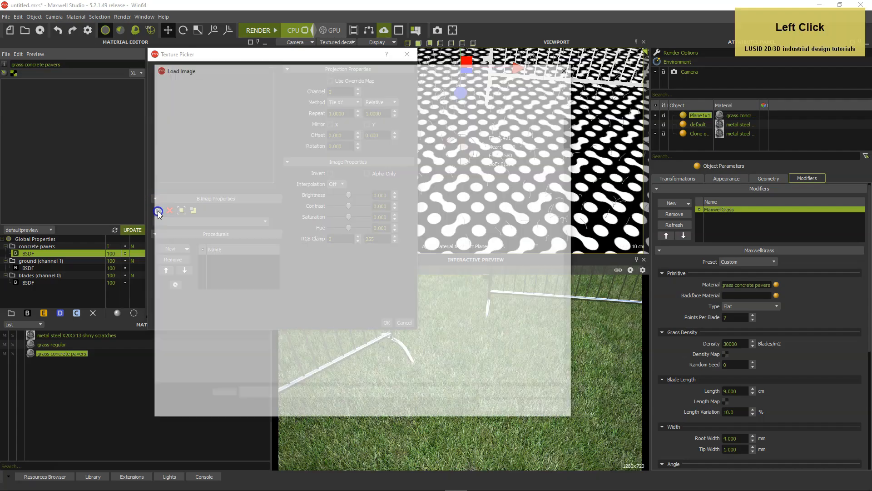
pyautogui.click(568, 162)
pyautogui.moveTo(569, 163); pyautogui.dragTo(542, 321)
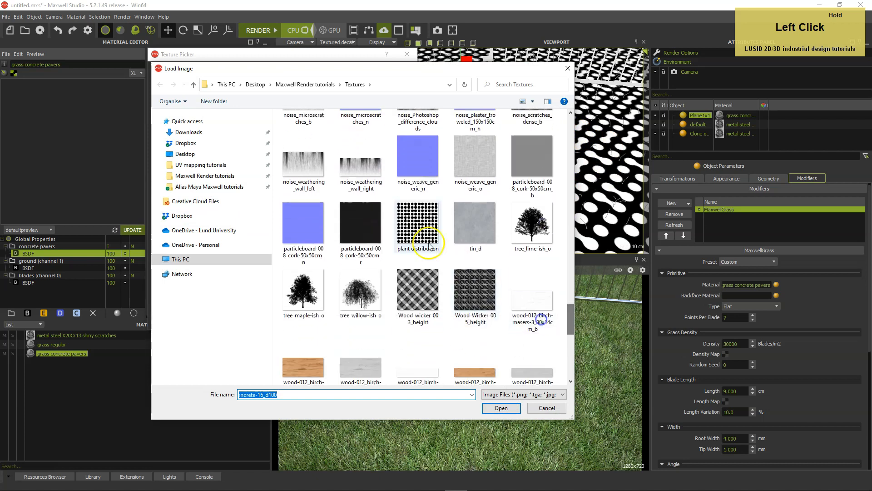
pyautogui.click(413, 229)
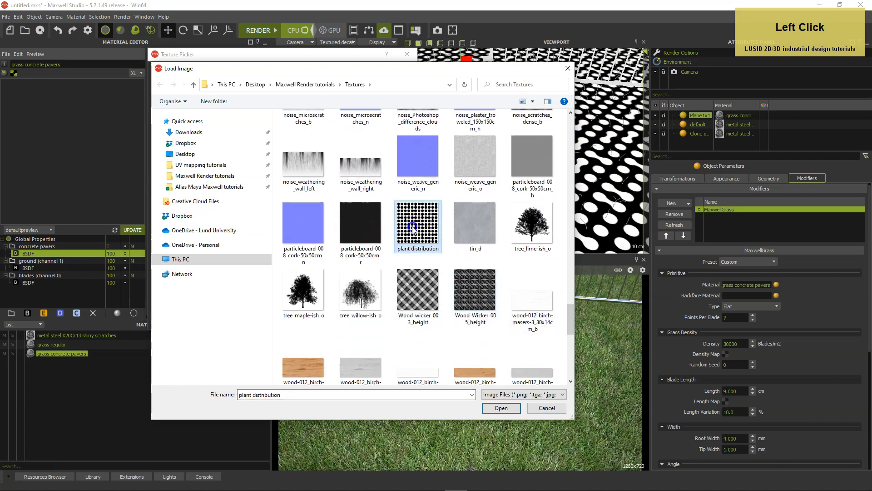
pyautogui.doubleClick(412, 226)
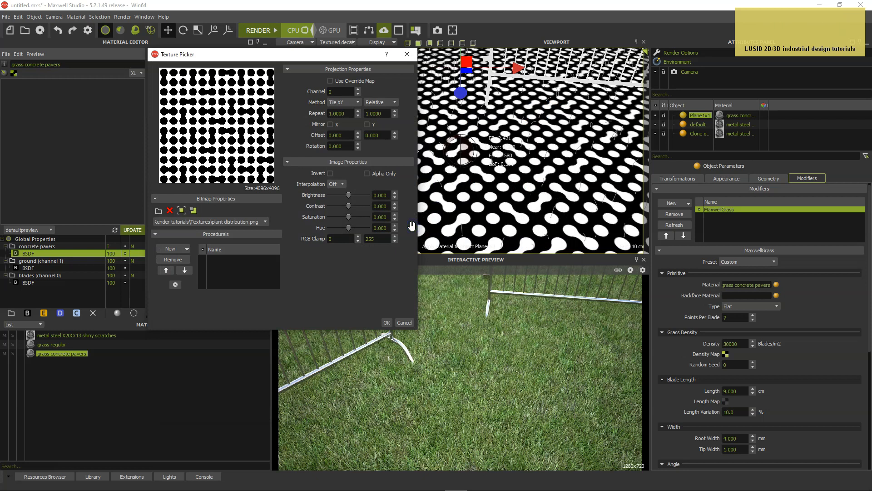
# Set the density map to channel 1 with Meters scaling, accept the projector edit, and repeat it every 1.8 by 1.8 m
pyautogui.click(358, 89)
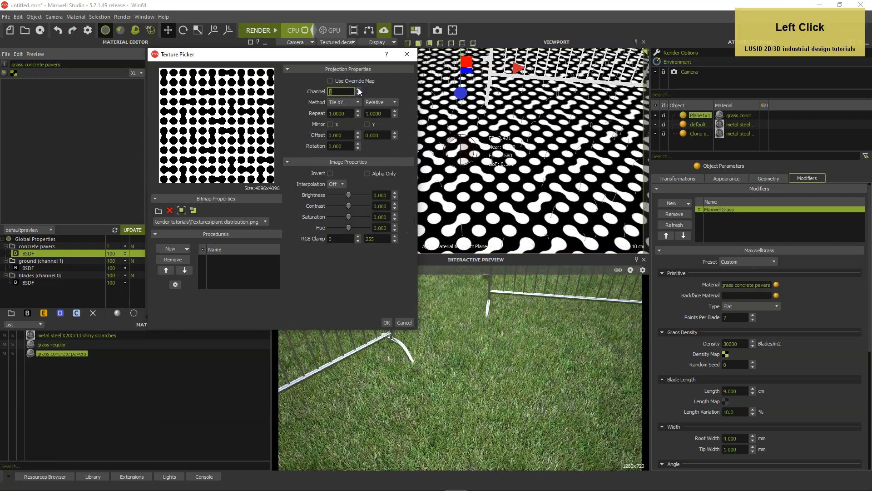
pyautogui.click(392, 102)
pyautogui.click(380, 116)
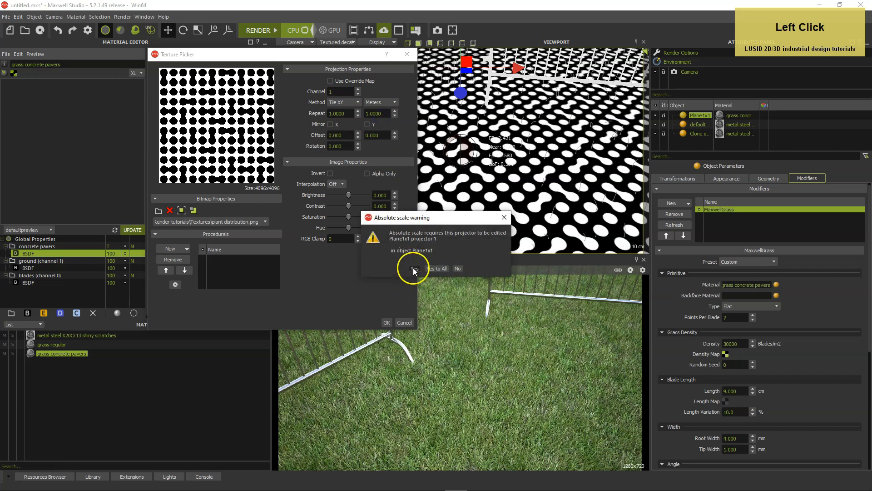
pyautogui.click(414, 269)
pyautogui.click(345, 114)
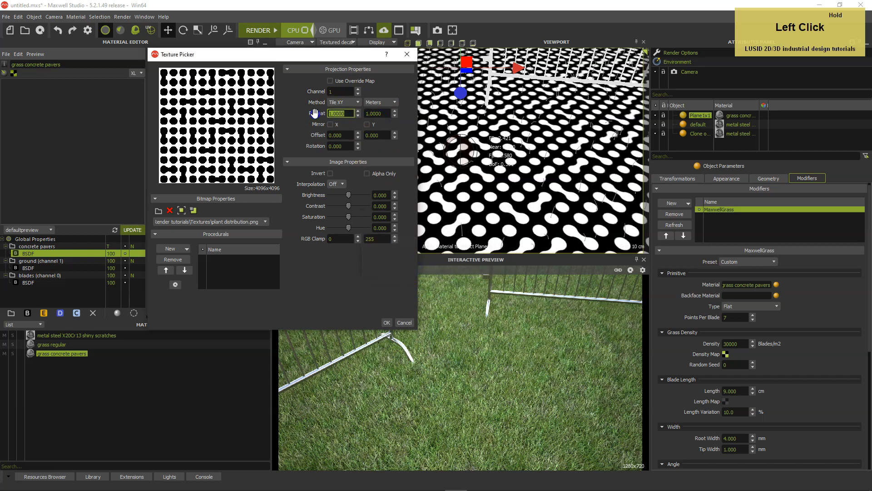
pyautogui.write('1.8')
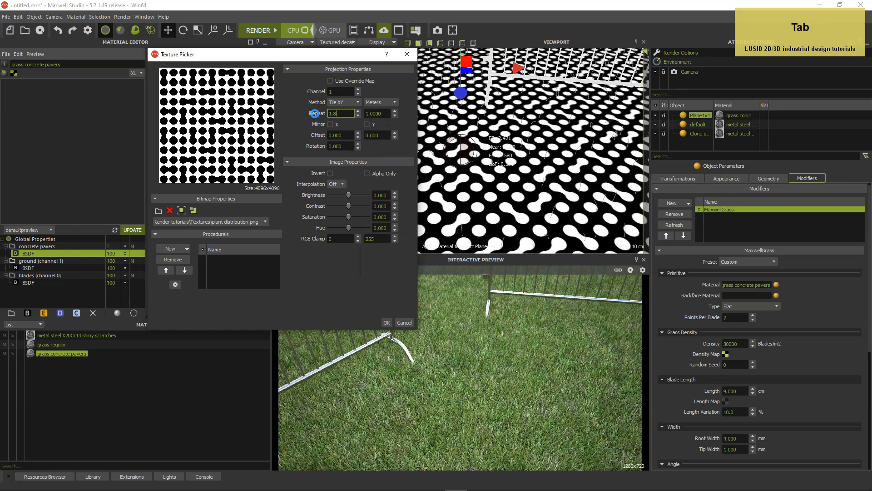
pyautogui.press('Tab')
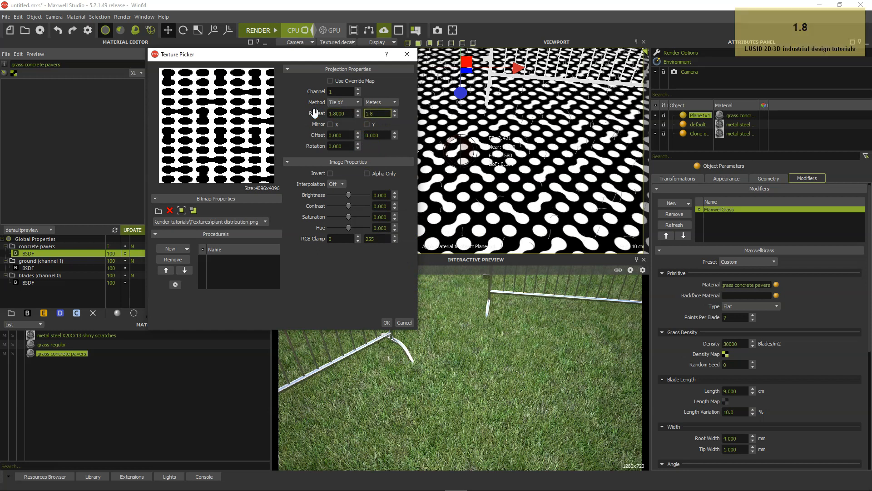
pyautogui.write('1.8')
pyautogui.press('Tab')
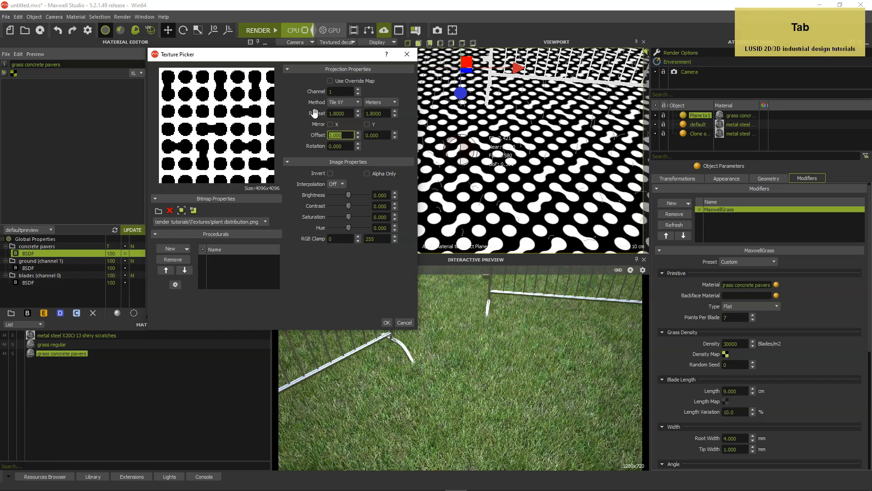
# Rotate the density map by 45 degrees and apply its texture settings
pyautogui.press('Tab')
pyautogui.press('Tab')
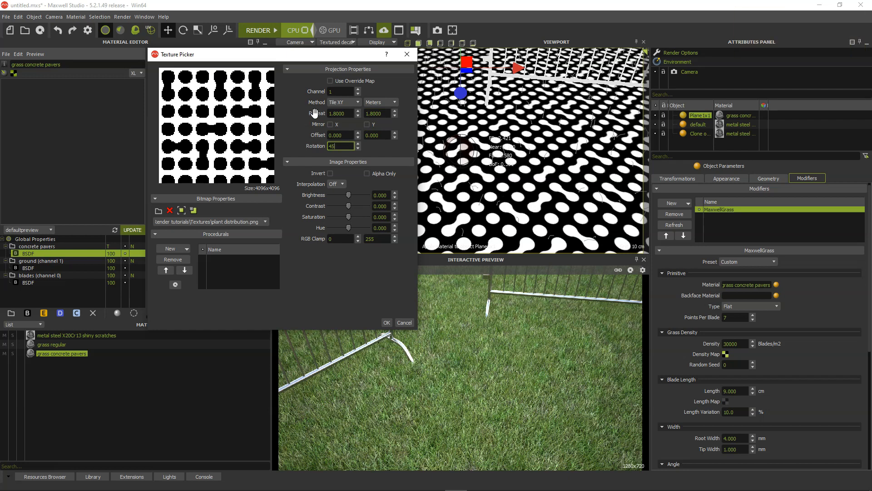
pyautogui.press('Tab')
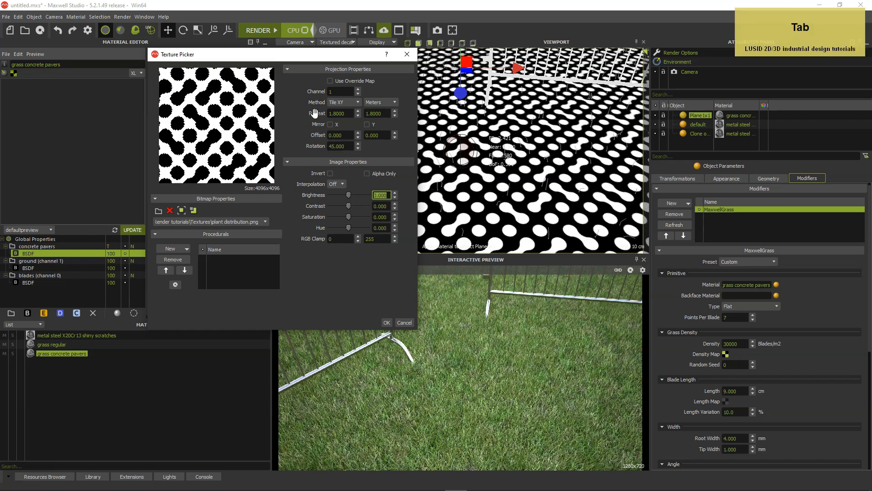
pyautogui.click(387, 322)
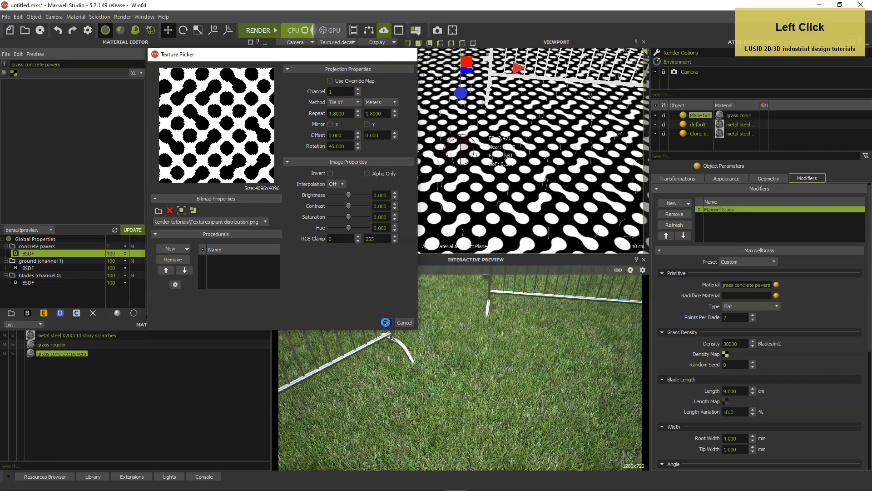
# Set the grass blade length to 11 cm and the length variation to 30%
pyautogui.click(729, 391)
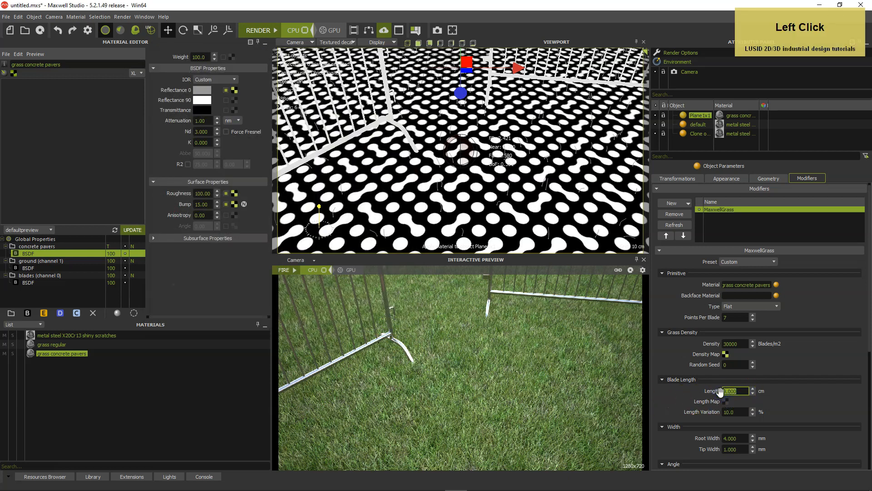
pyautogui.write('11')
pyautogui.click(742, 412)
pyautogui.moveTo(743, 413); pyautogui.dragTo(716, 412)
pyautogui.write('3')
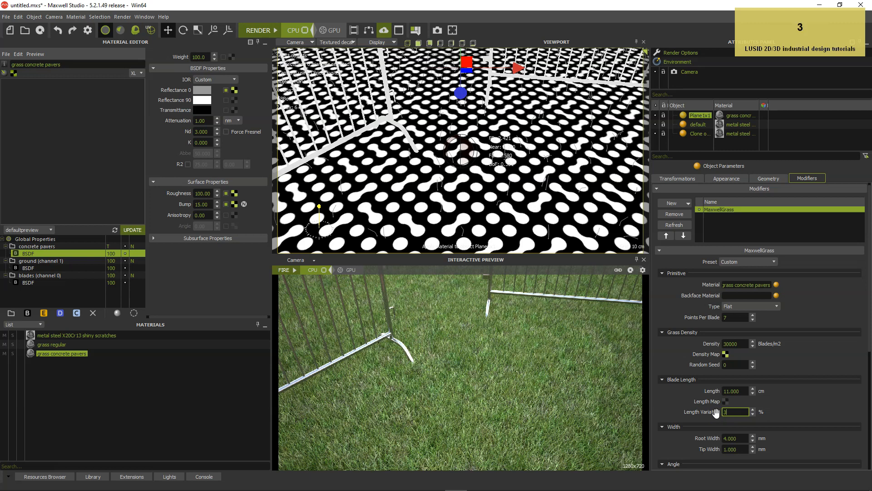
pyautogui.press('Return')
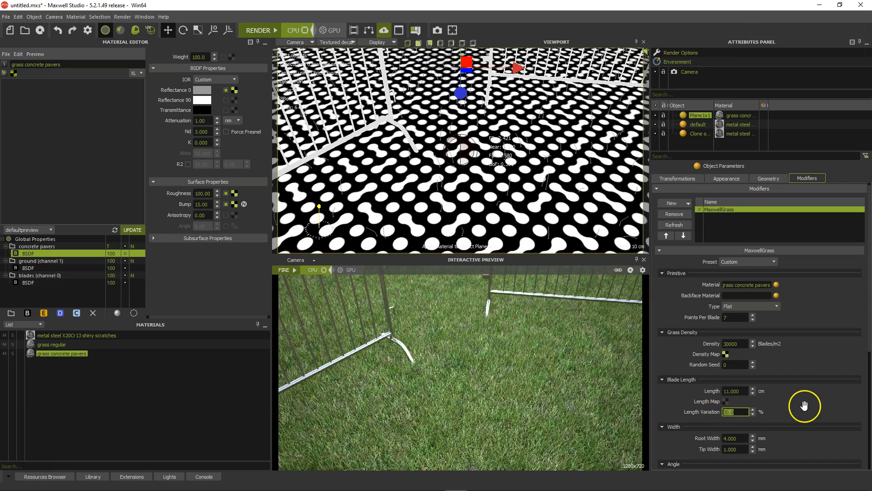
# Open the blade length map's texture settings, and switch to Photoshop to examine the grass height.png image up close
pyautogui.scroll(-2, 804, 405)
pyautogui.scroll(-3, 807, 371)
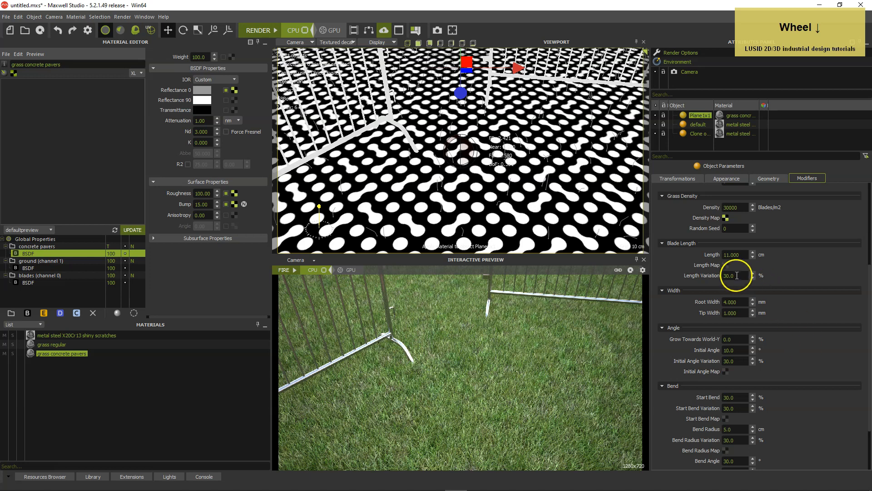
pyautogui.click(726, 265)
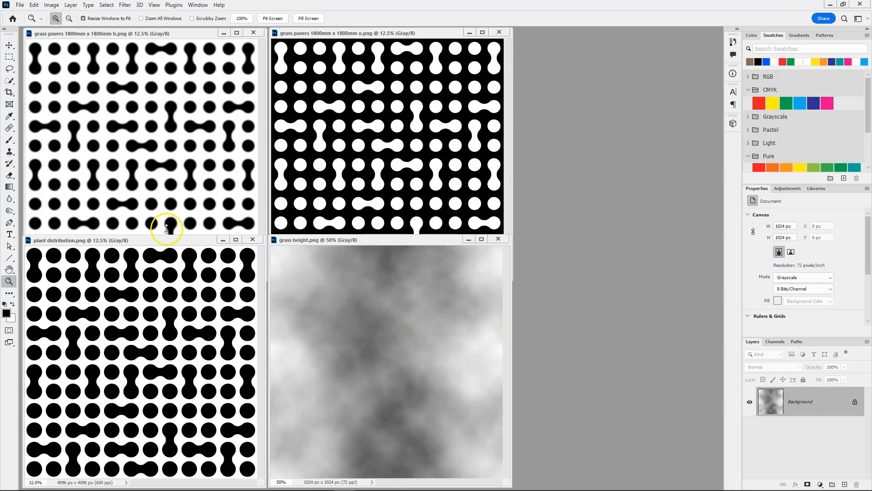
pyautogui.click(353, 319)
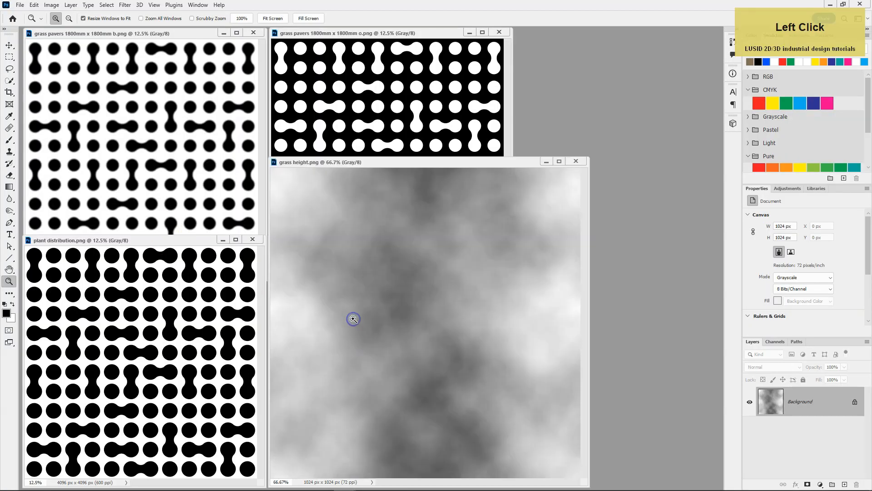
pyautogui.click(371, 304)
pyautogui.click(372, 305)
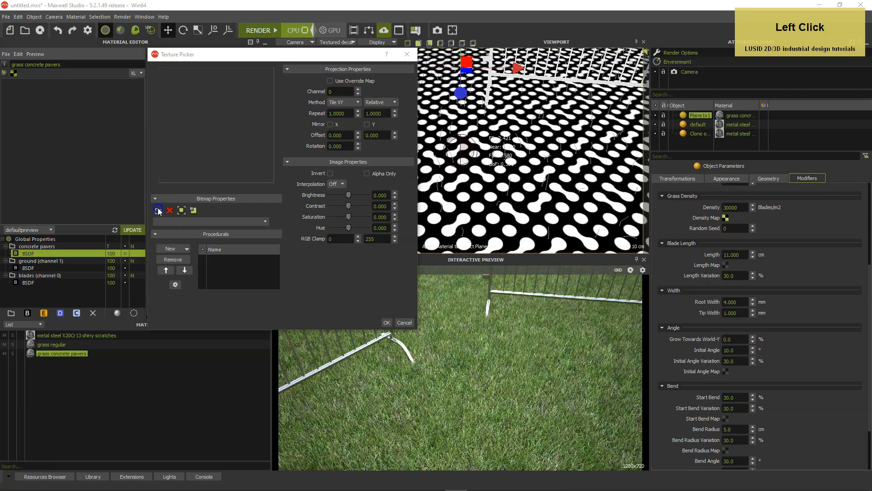
# Switch back to Maxwell Studio and load the "grass height" image from the Textures folder as the blade length map
pyautogui.click(158, 208)
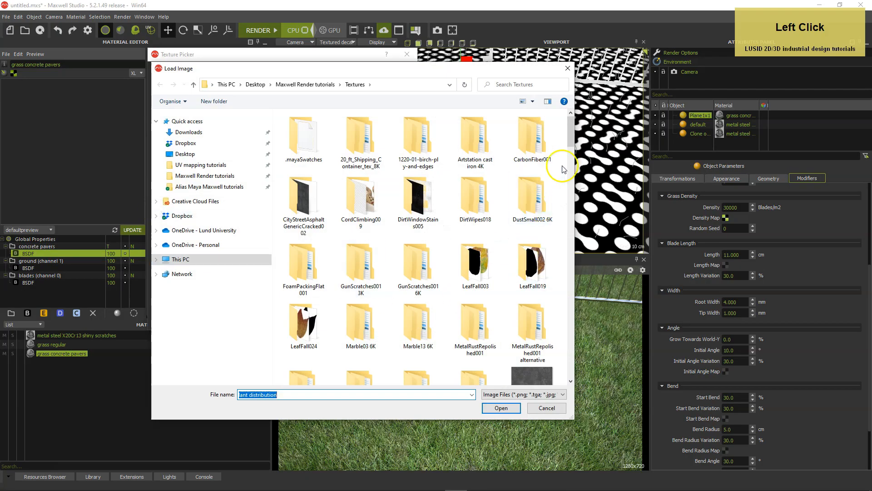
pyautogui.moveTo(572, 136); pyautogui.dragTo(559, 264)
pyautogui.click(476, 246)
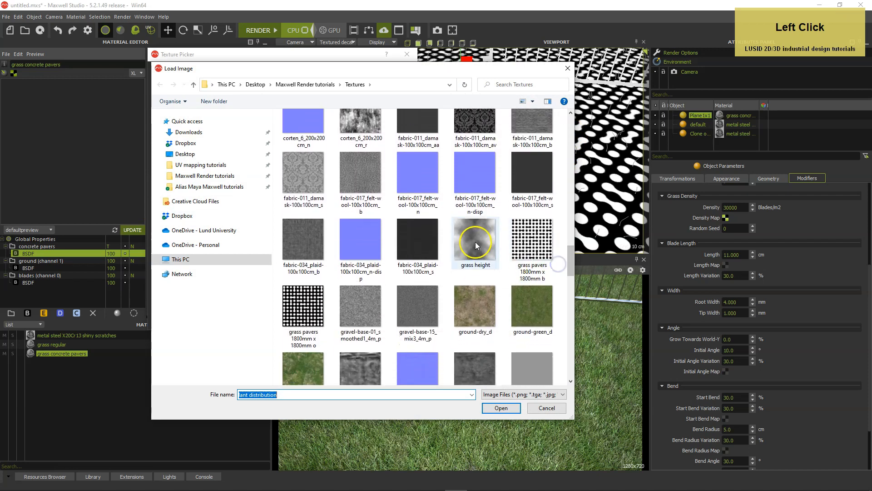
pyautogui.doubleClick(476, 245)
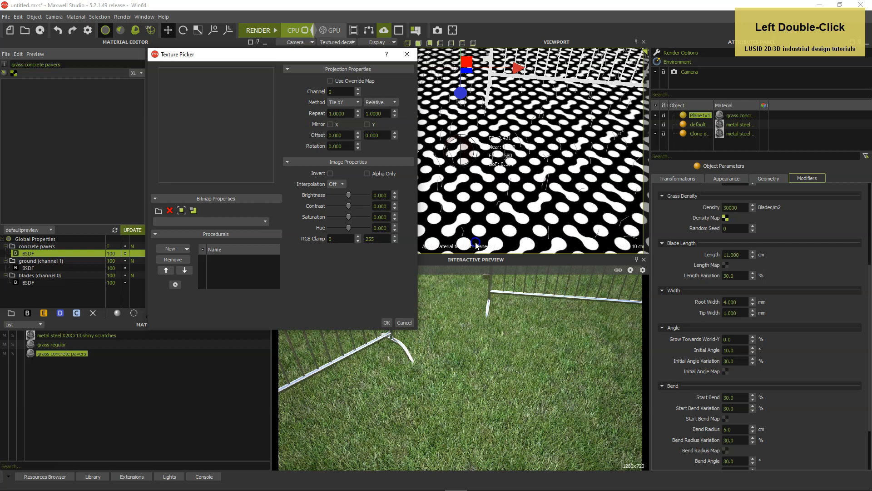
# Set the contrast of the blade length map to 50
pyautogui.click(359, 208)
pyautogui.write('50')
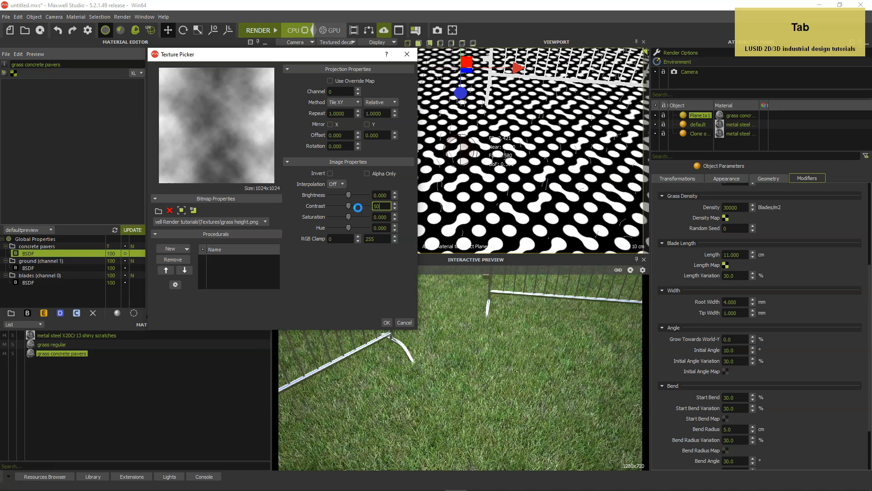
pyautogui.press('Tab')
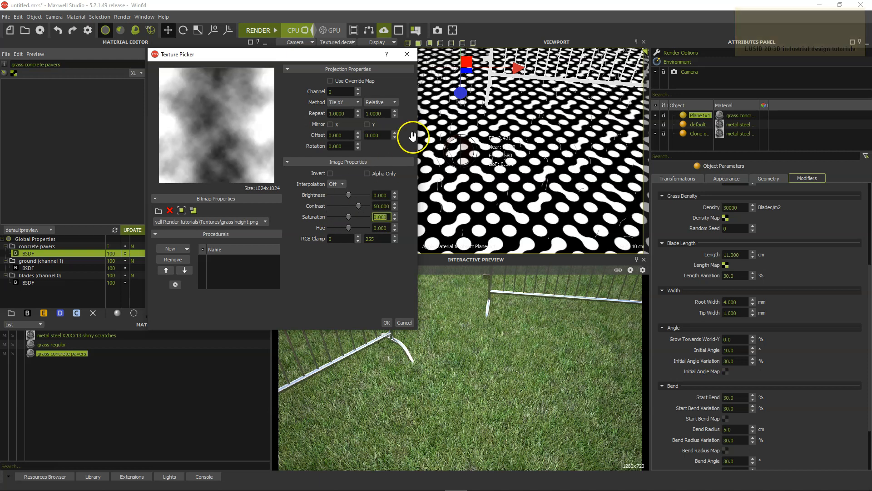
# Switch the length map to Meters scaling and repeat it every 1.8 by 1.8 m
pyautogui.click(376, 102)
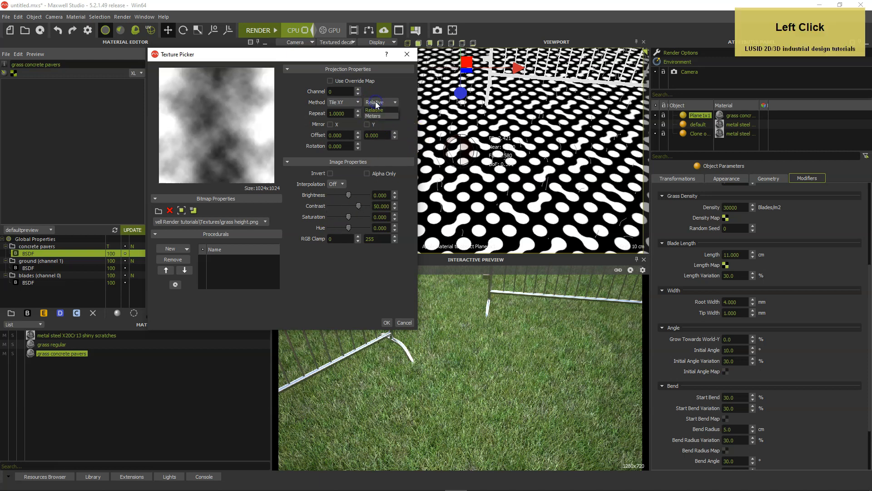
pyautogui.click(377, 116)
pyautogui.click(411, 269)
pyautogui.click(348, 112)
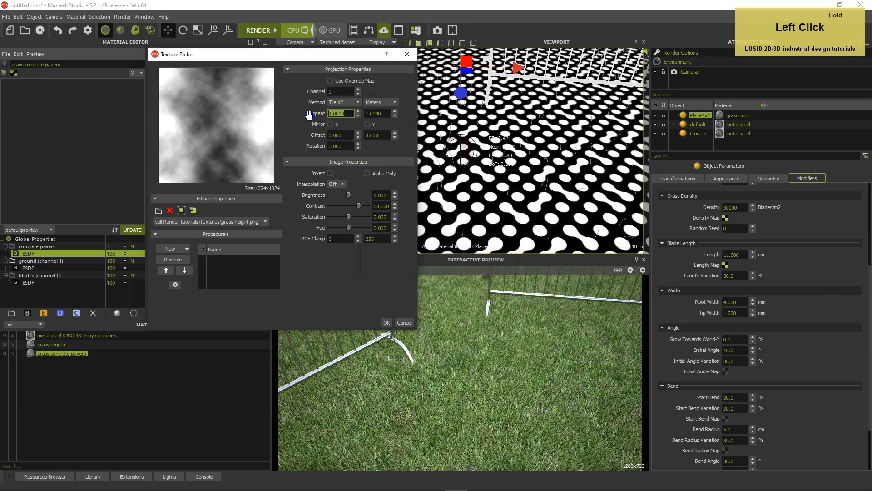
pyautogui.write('1.8')
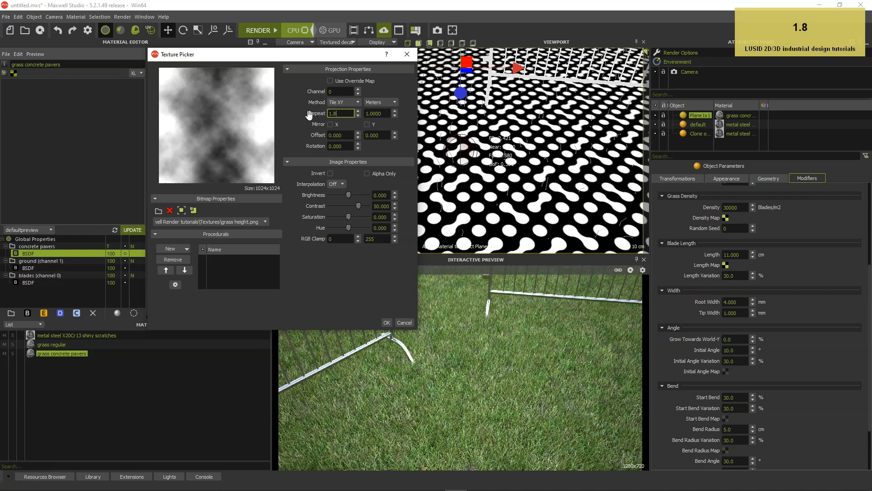
pyautogui.press('Tab')
pyautogui.write('1')
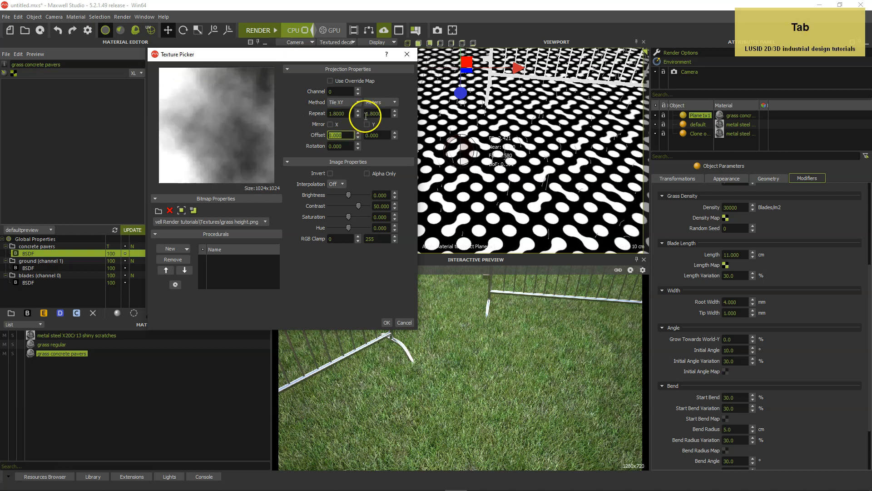
# Assign the length map to channel 1 and apply its texture settings
pyautogui.click(342, 91)
pyautogui.write('1')
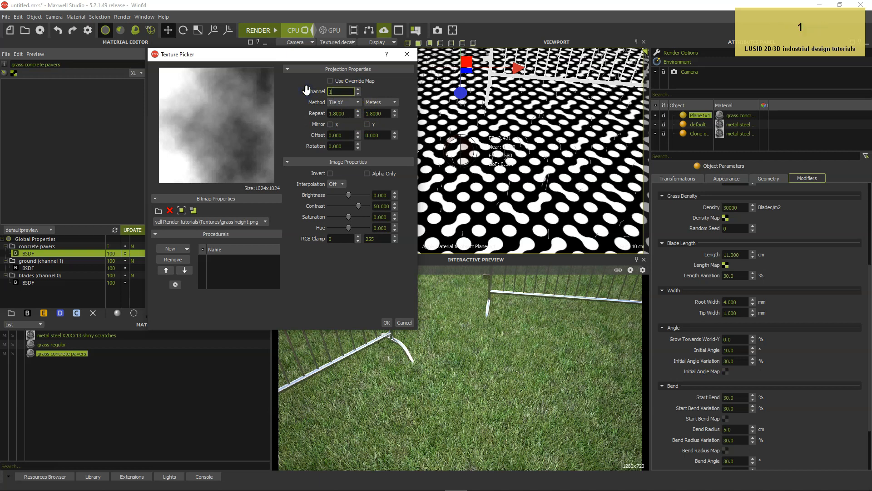
pyautogui.press('Tab')
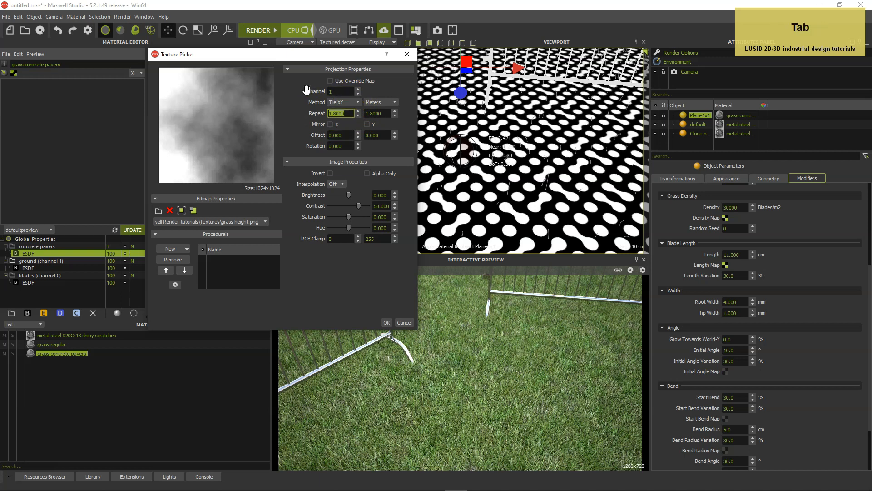
pyautogui.click(388, 321)
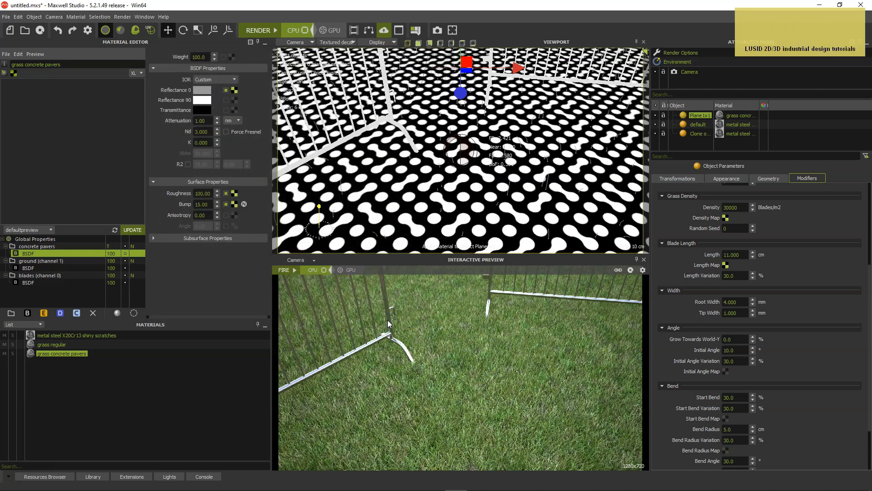
# Set the grass blade root width to 3 mm and the tip width to 0.5 mm
pyautogui.click(746, 302)
pyautogui.write('3')
pyautogui.press('Tab')
pyautogui.write('0.5')
pyautogui.press('Return')
# Set the blades' initial angle to 20° and the initial angle variation to 50%
pyautogui.click(732, 350)
pyautogui.write('20')
pyautogui.press('Tab')
pyautogui.write('50')
pyautogui.press('Return')
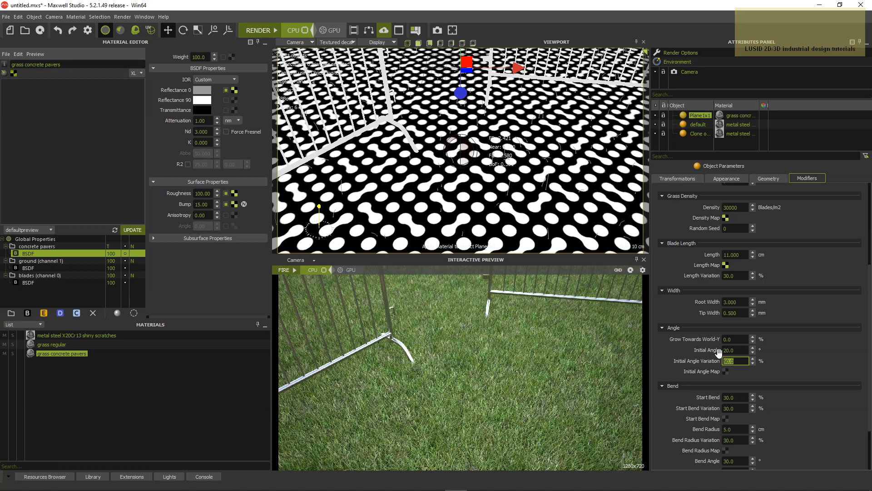
# Set the grass bend radius to 3 cm and the bend angle to 60°, and run the interactive preview
pyautogui.scroll(-2, 769, 396)
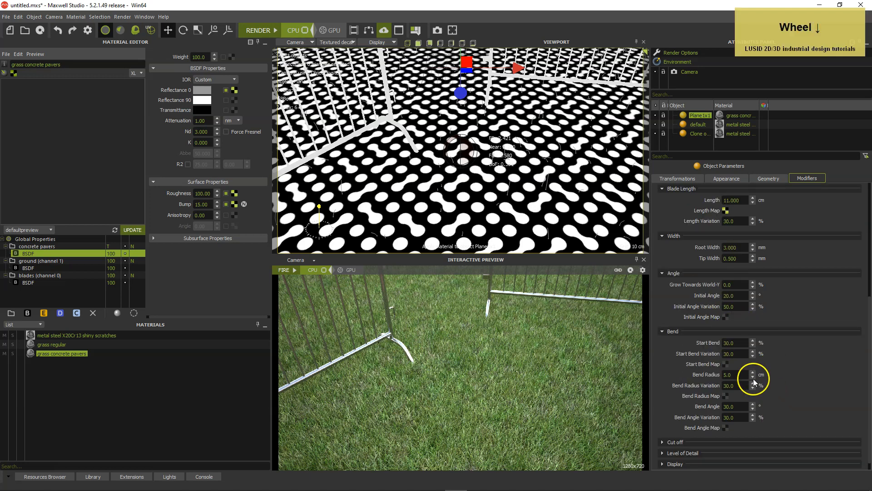
pyautogui.click(746, 375)
pyautogui.write('3')
pyautogui.press('Tab')
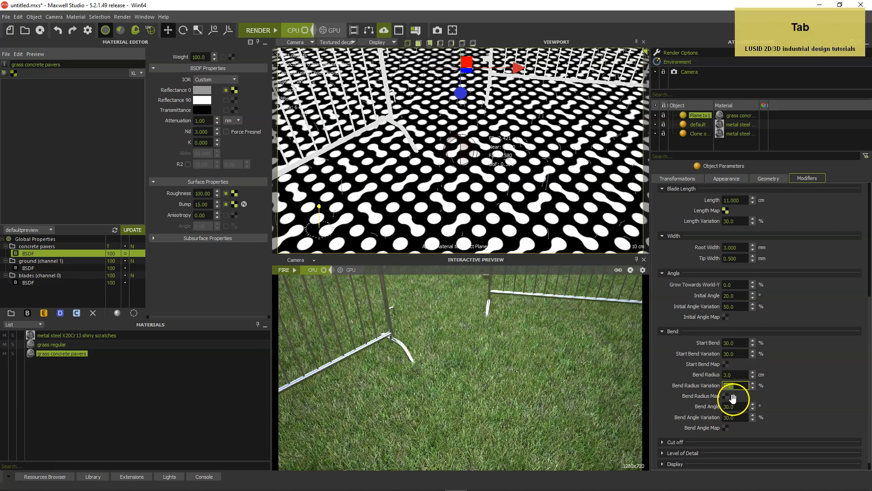
pyautogui.click(712, 408)
pyautogui.write('60')
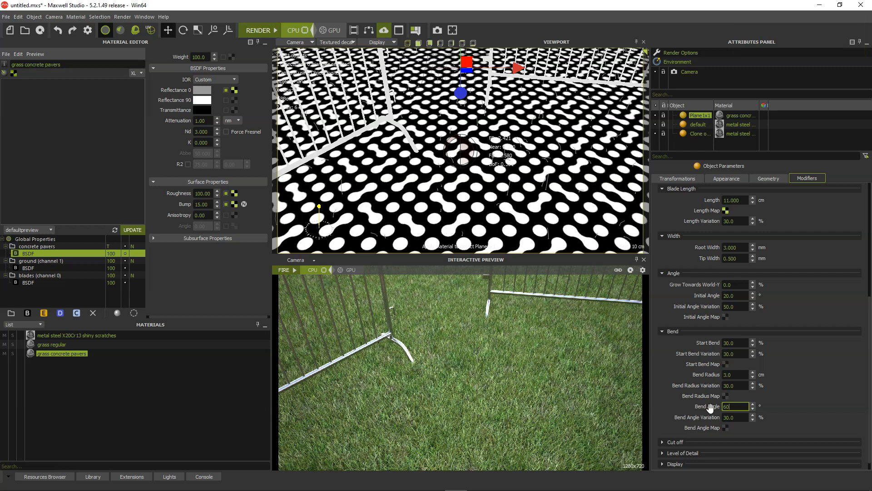
pyautogui.press('Return')
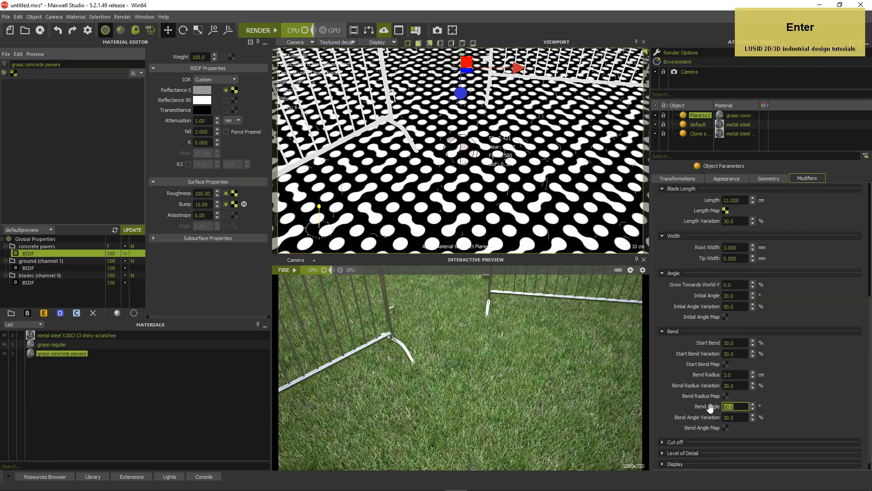
pyautogui.click(797, 367)
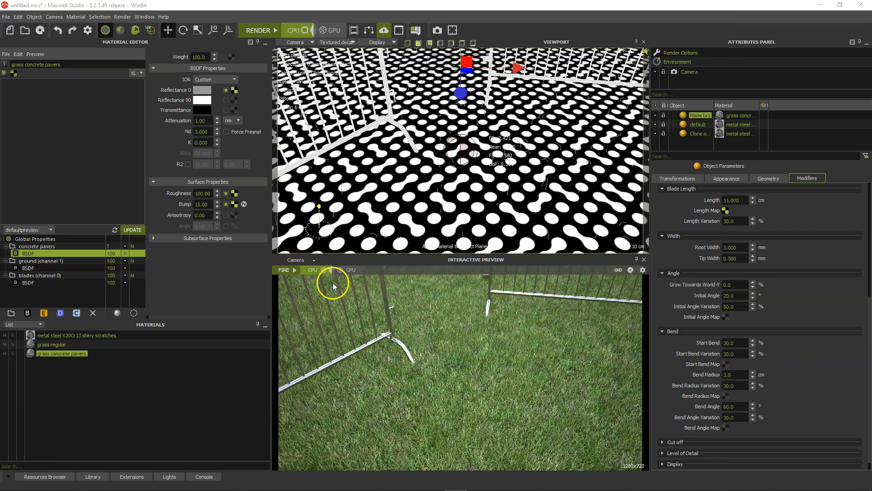
pyautogui.click(295, 271)
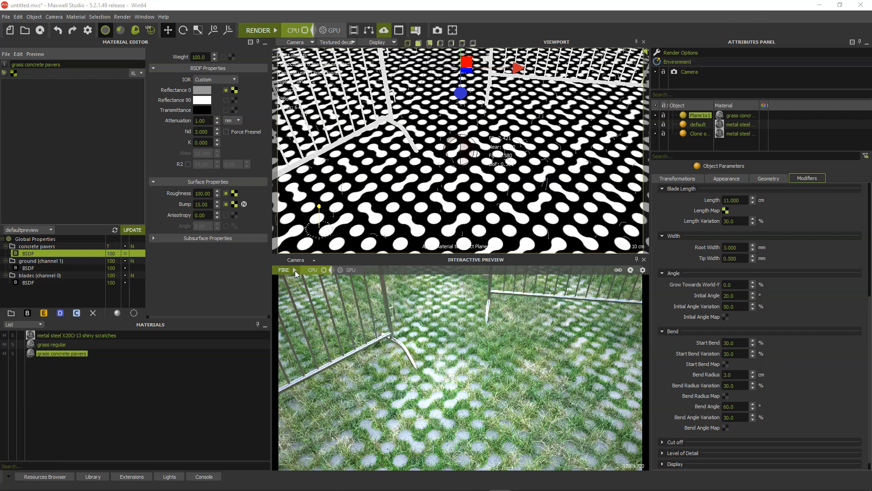
# Import bellis_perennis_v6 from the VIZPARK Bellis Perennis folder as a new MXS reference, keeping its suggested name
pyautogui.click(34, 17)
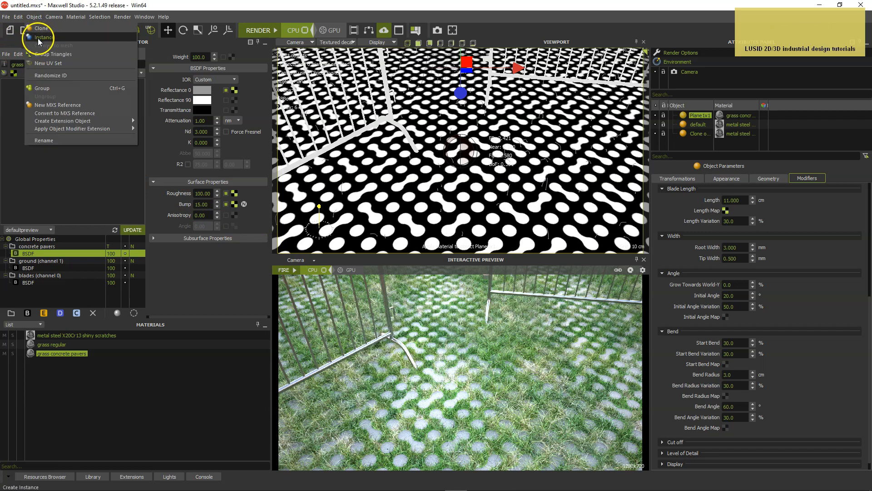
pyautogui.click(44, 106)
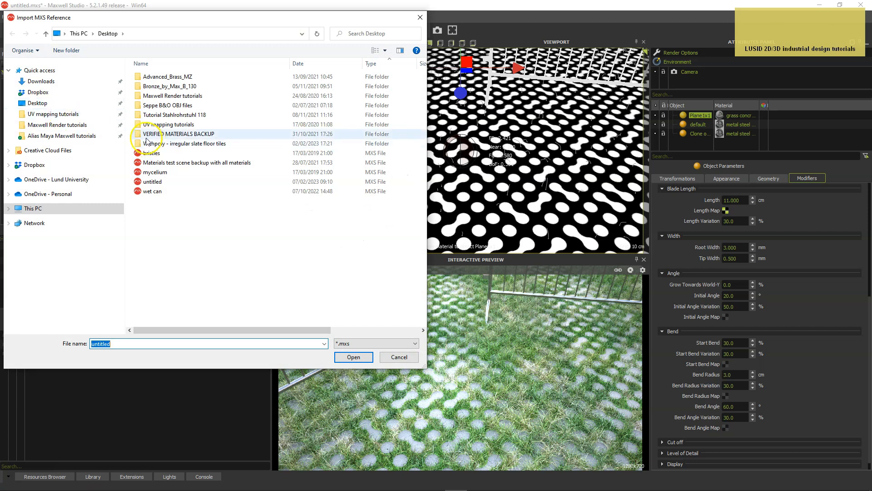
pyautogui.click(57, 125)
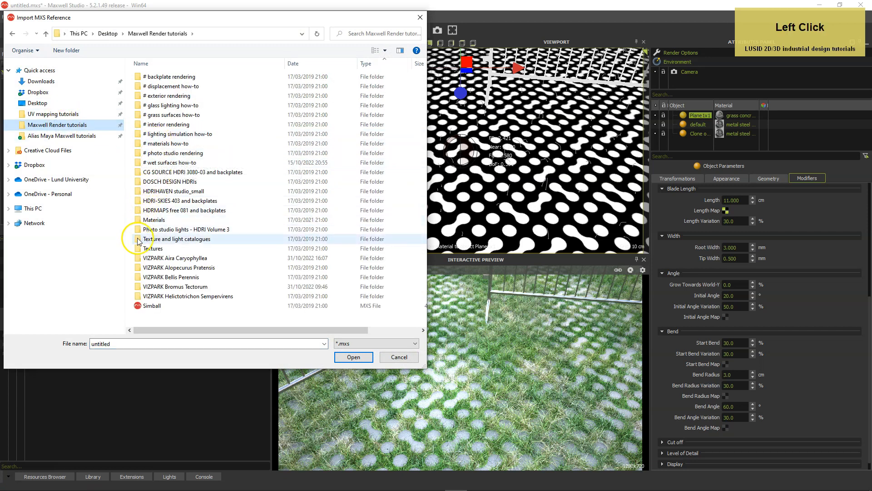
pyautogui.click(139, 277)
pyautogui.doubleClick(139, 277)
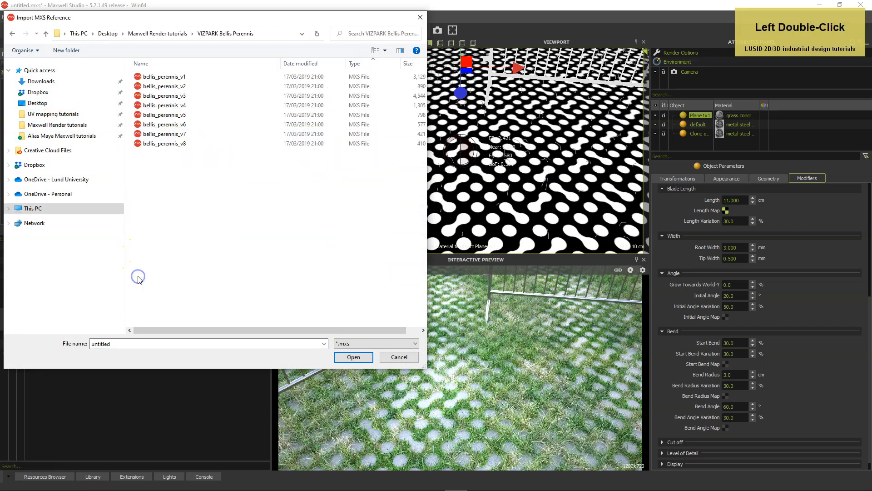
pyautogui.click(158, 126)
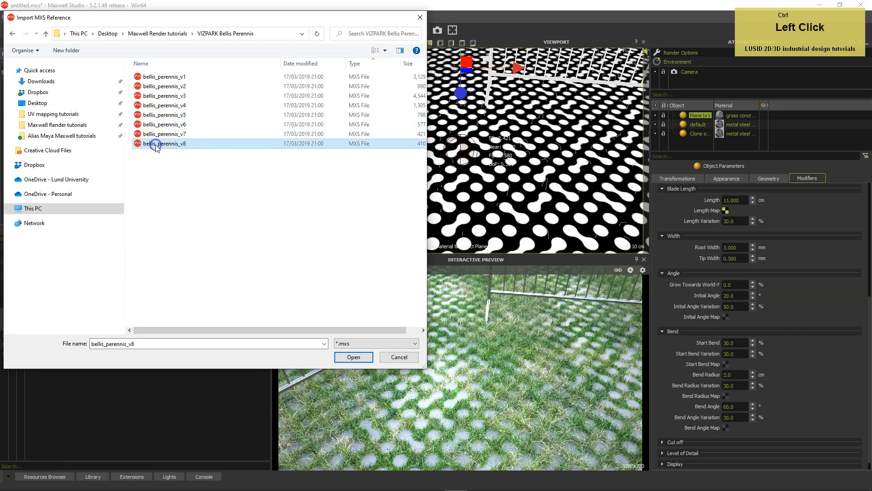
pyautogui.click(154, 127)
pyautogui.click(353, 356)
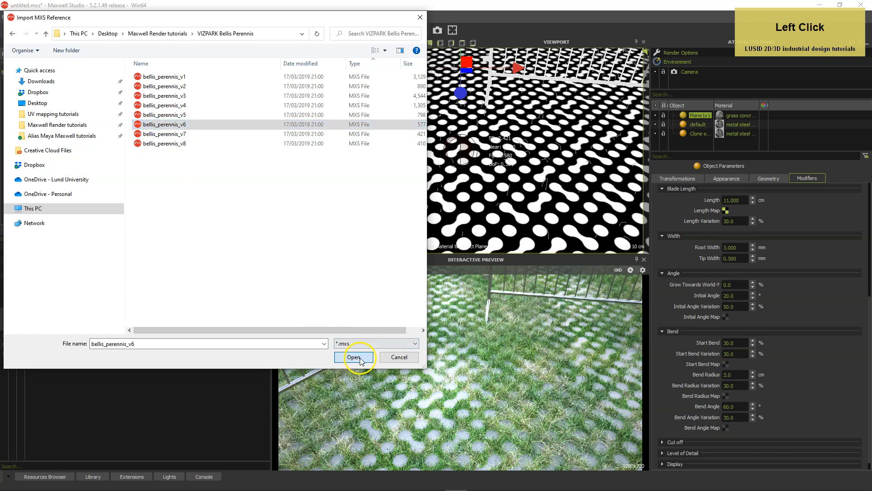
pyautogui.click(418, 285)
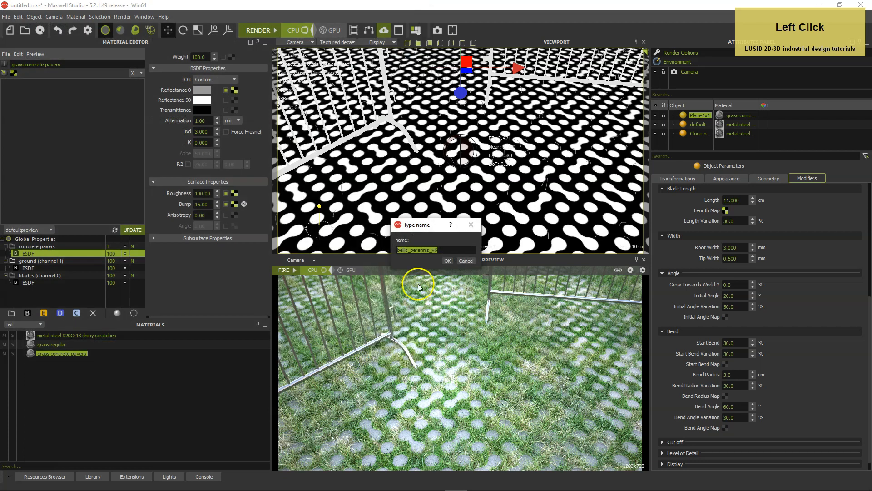
pyautogui.click(448, 260)
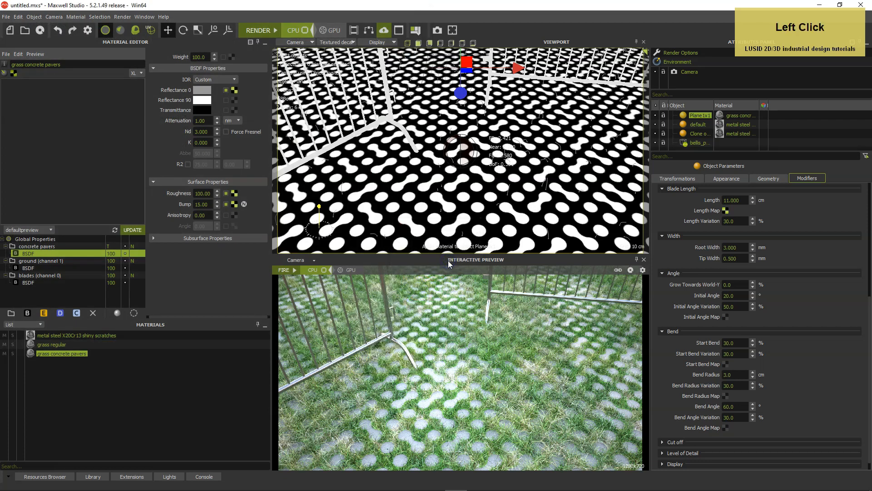
# Import bellis_perennis_v8 from the VIZPARK Bellis Perennis folder as a new MXS reference, keeping its suggested name
pyautogui.click(34, 17)
pyautogui.click(48, 105)
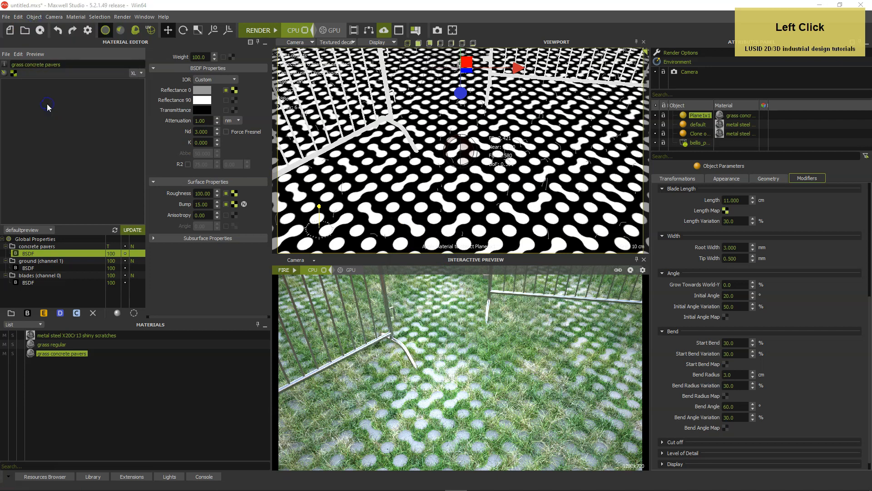
pyautogui.click(57, 125)
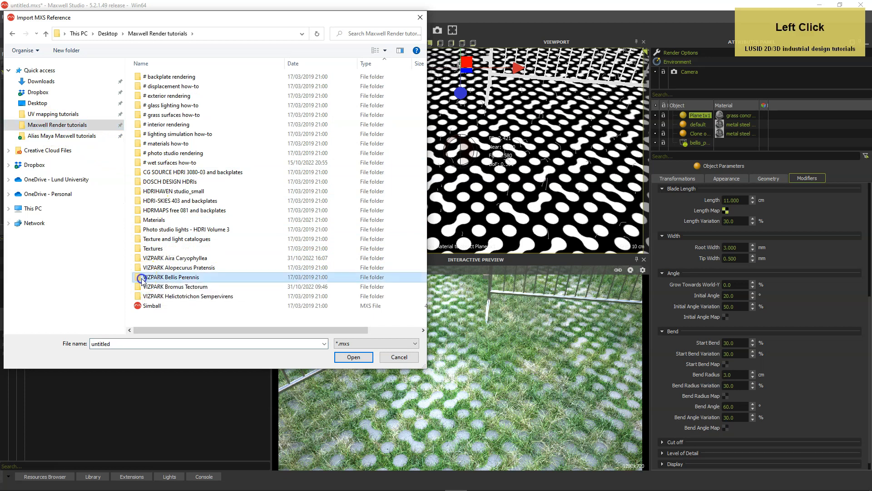
pyautogui.doubleClick(142, 277)
pyautogui.doubleClick(142, 145)
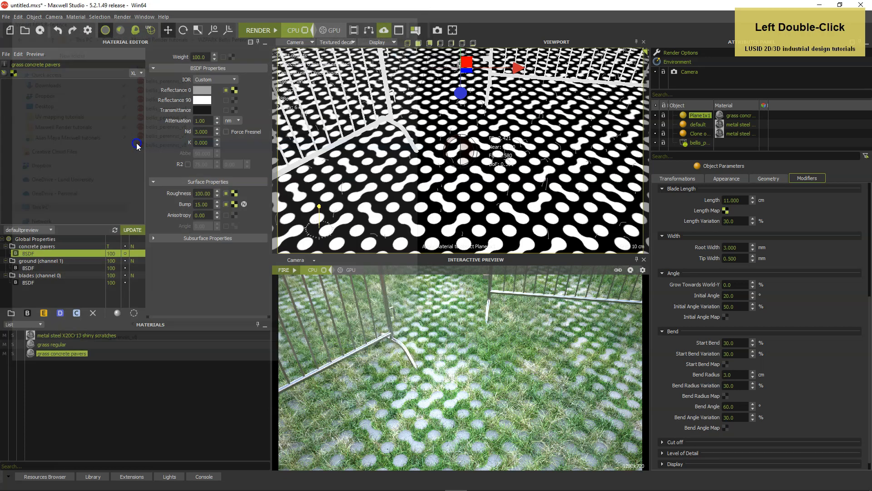
pyautogui.click(446, 260)
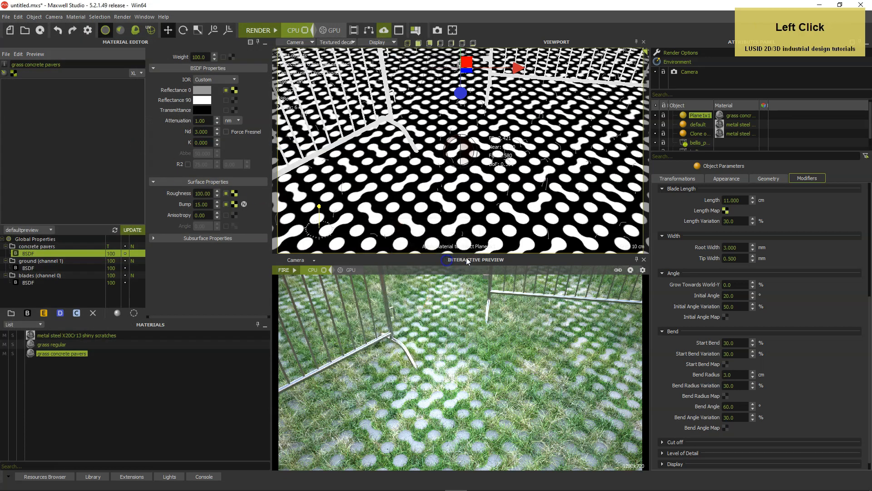
# Hide both Bellis perennis references, enlarging the object list and widening its name column to show full names
pyautogui.moveTo(757, 151); pyautogui.dragTo(779, 182)
pyautogui.click(694, 150)
pyautogui.click(655, 148)
pyautogui.click(655, 158)
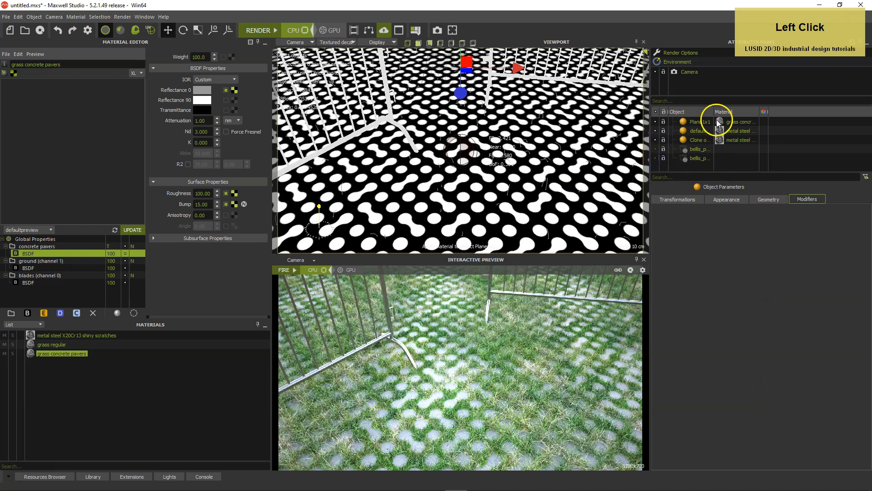
pyautogui.moveTo(714, 111); pyautogui.dragTo(834, 111)
# Add a MaxwellScatter modifier to the ground plane and choose bellis_perennis_v6 as the scattered object
pyautogui.click(702, 122)
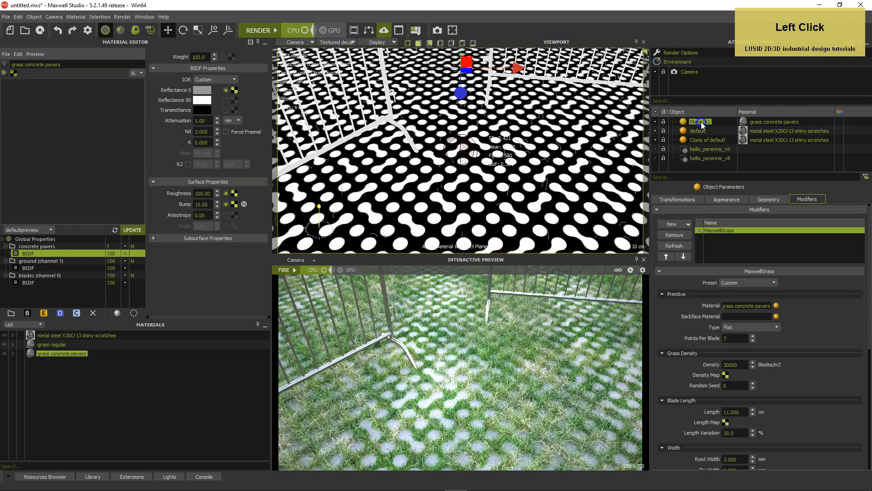
pyautogui.click(677, 224)
pyautogui.click(684, 253)
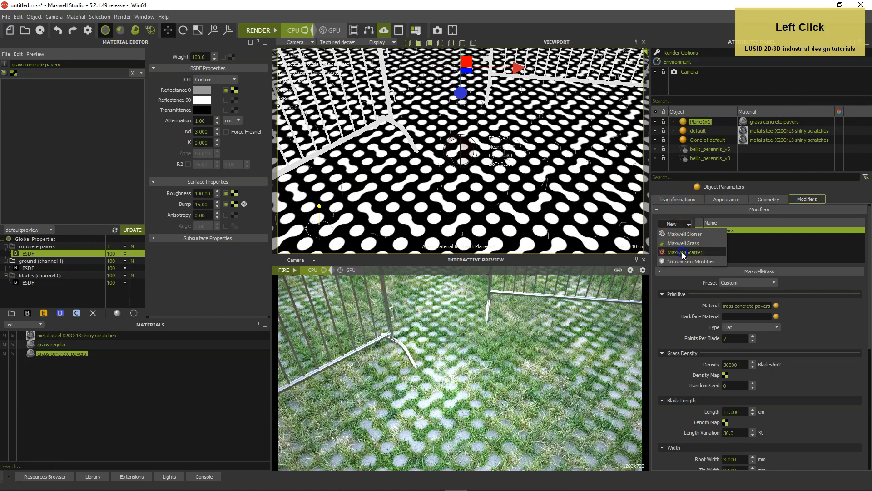
pyautogui.click(669, 271)
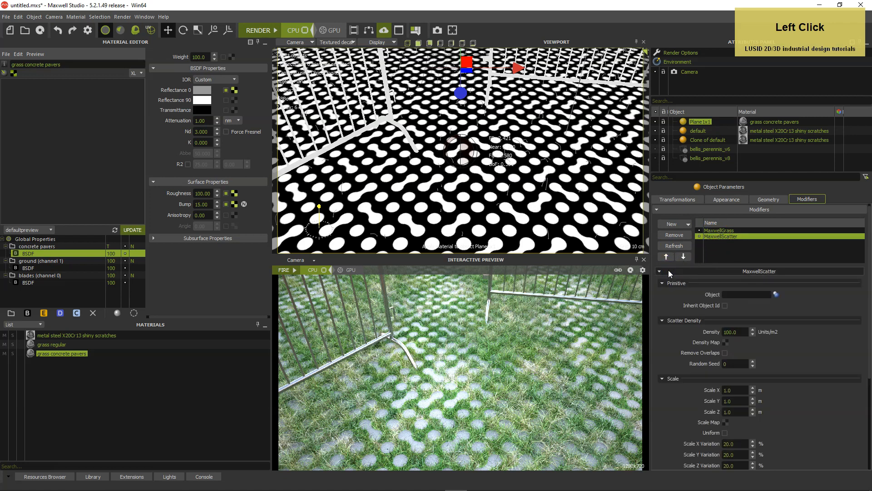
pyautogui.click(776, 294)
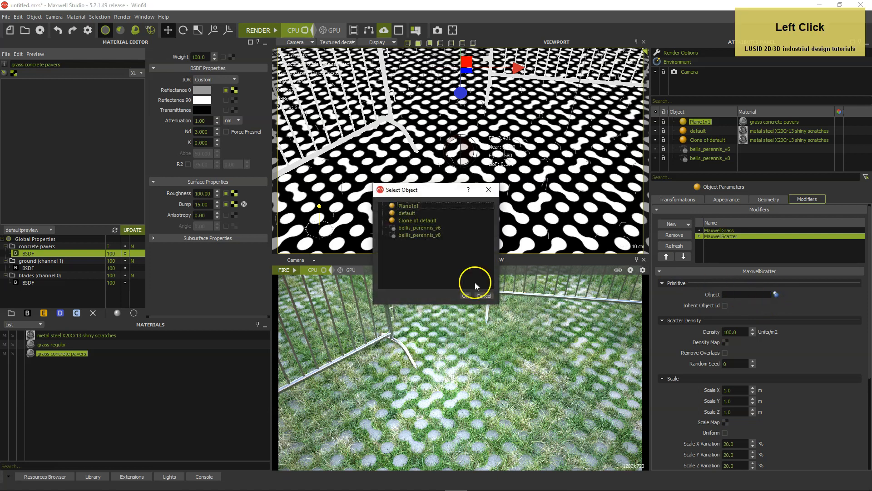
pyautogui.click(429, 227)
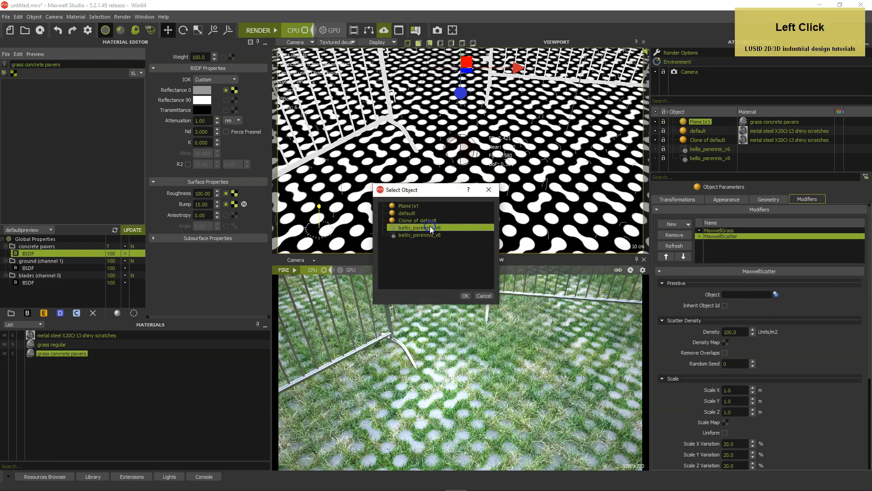
pyautogui.click(466, 296)
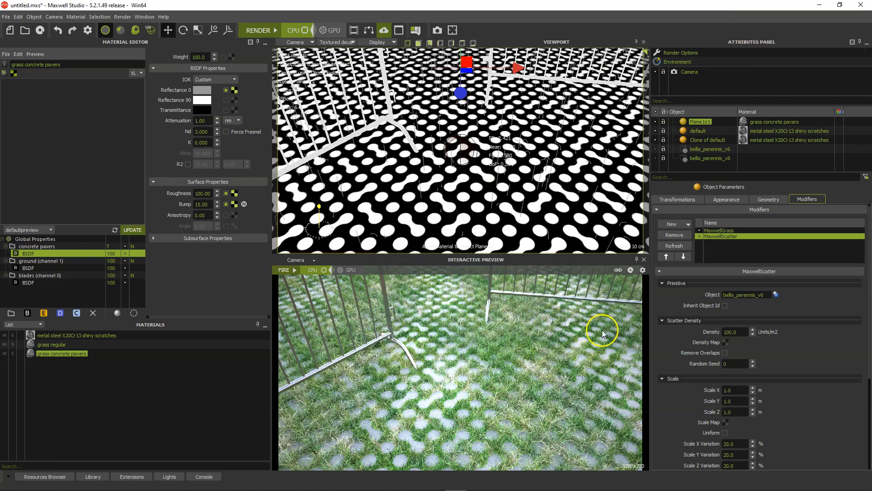
# Set the scatter density to 3 units/m2 and load plant distribution.png from the Textures folder as its density map
pyautogui.click(727, 332)
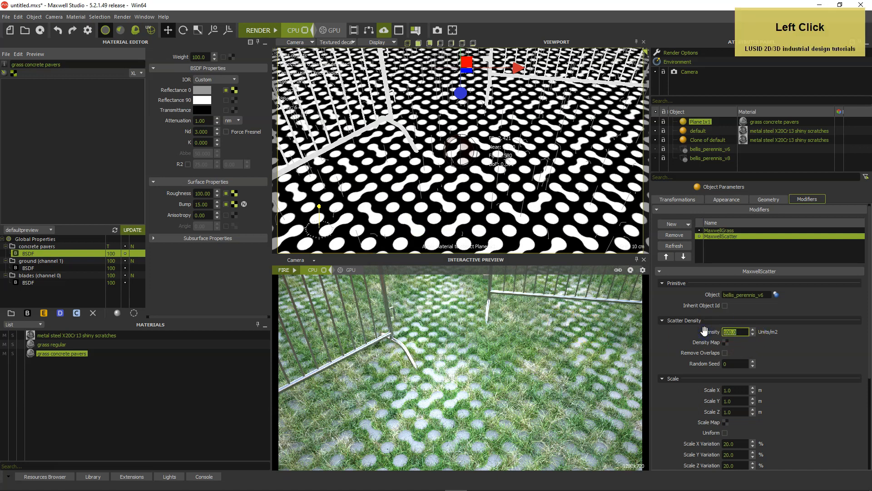
pyautogui.write('3')
pyautogui.press('Tab')
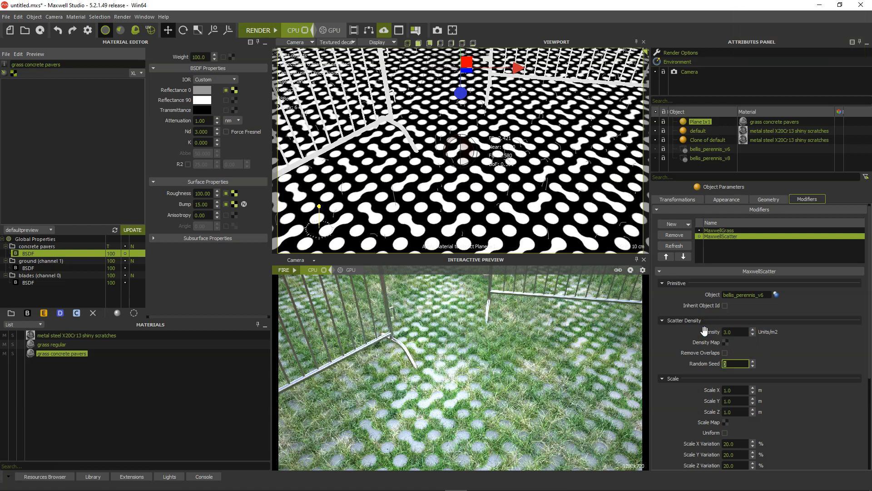
pyautogui.click(726, 342)
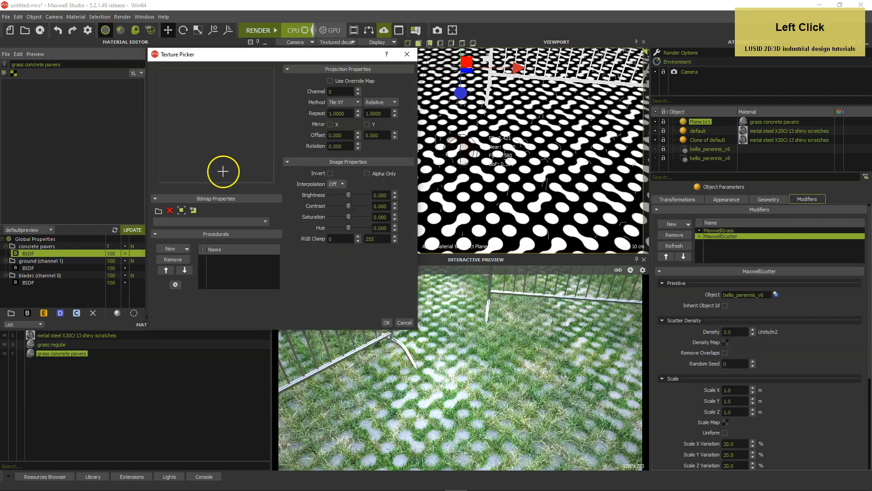
pyautogui.click(158, 210)
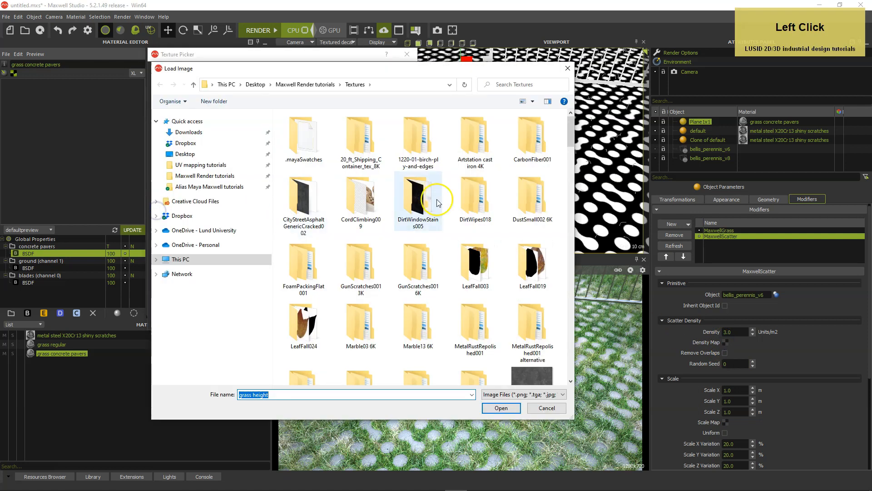
pyautogui.moveTo(571, 122); pyautogui.dragTo(563, 307)
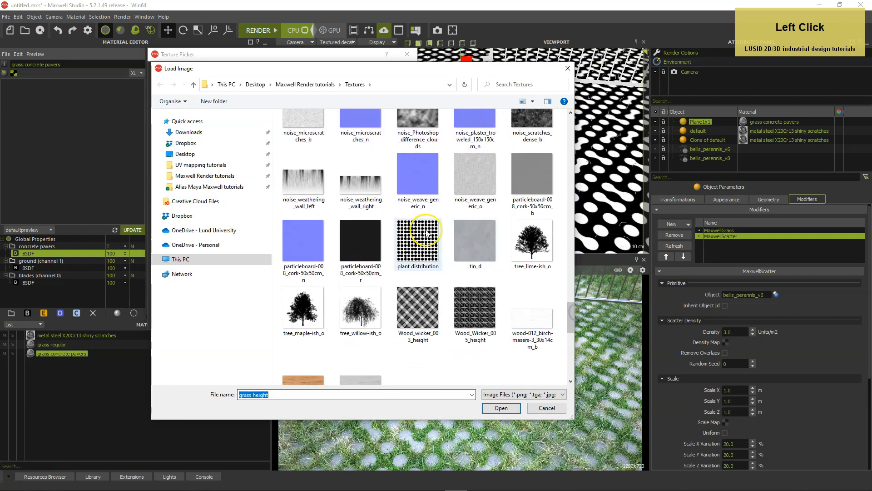
pyautogui.click(428, 234)
pyautogui.doubleClick(425, 243)
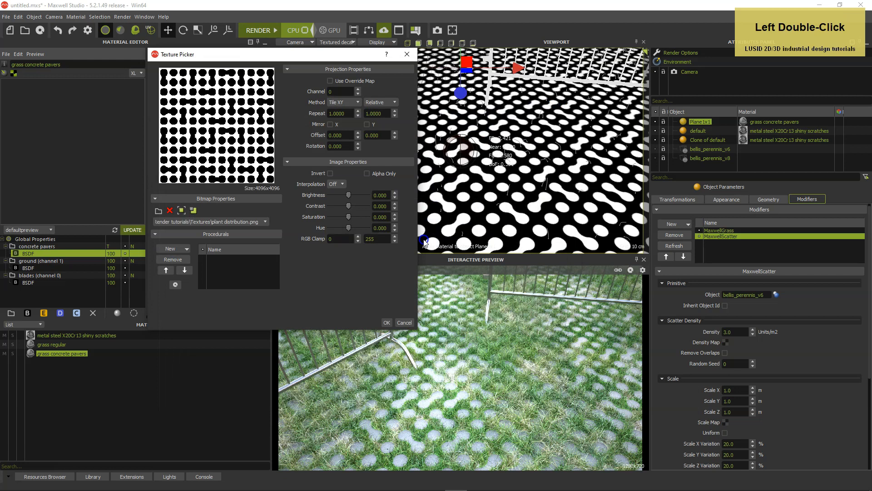
# Set the density map's projection to channel 1, repeat 1.8 in both directions and rotation 45, and accept the texture
pyautogui.click(359, 89)
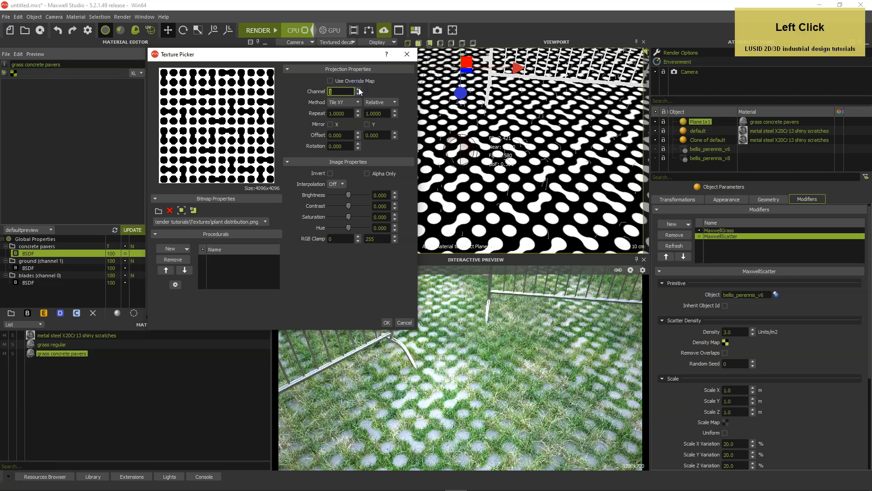
pyautogui.click(326, 113)
pyautogui.write('1.8')
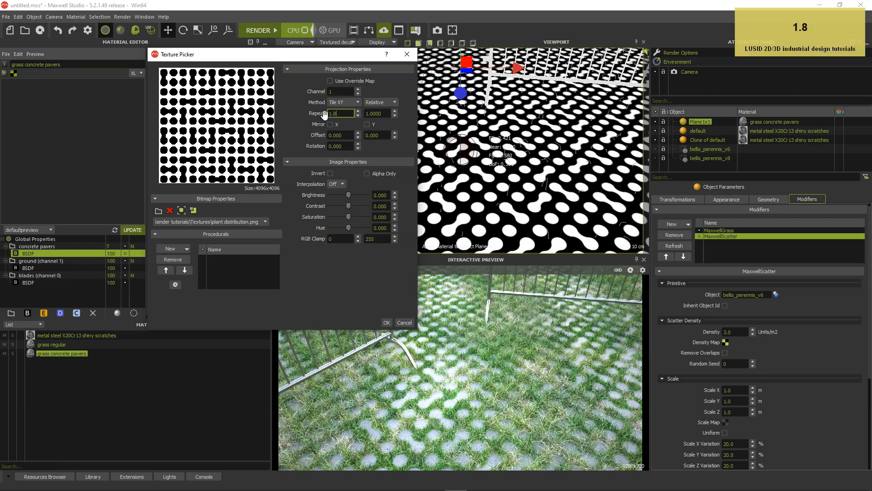
pyautogui.press('Tab')
pyautogui.write('1.8')
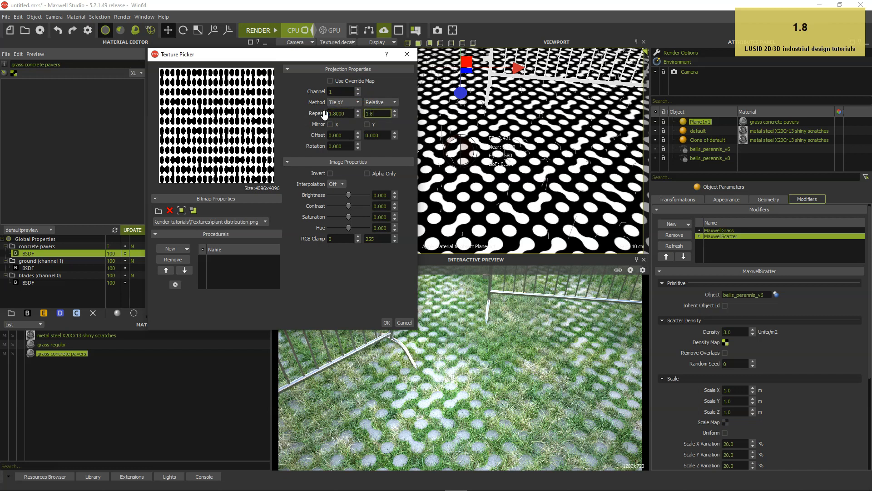
pyautogui.click(318, 146)
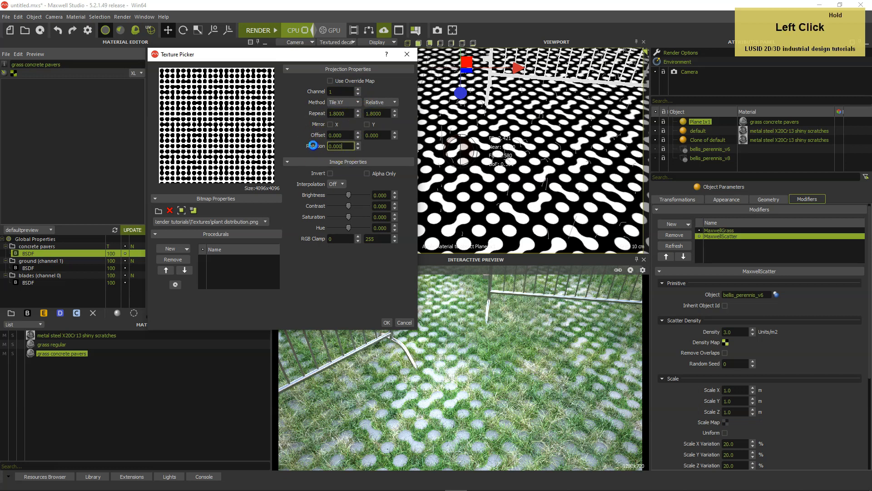
pyautogui.write('45')
pyautogui.press('Tab')
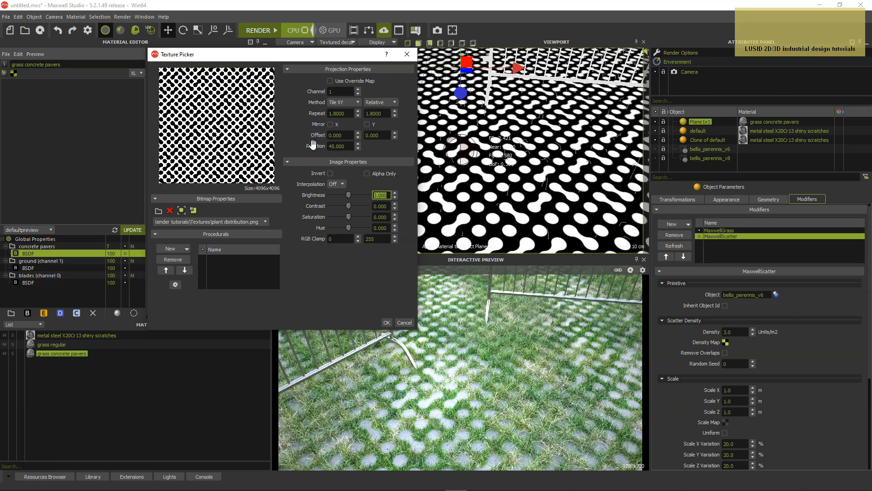
pyautogui.click(316, 144)
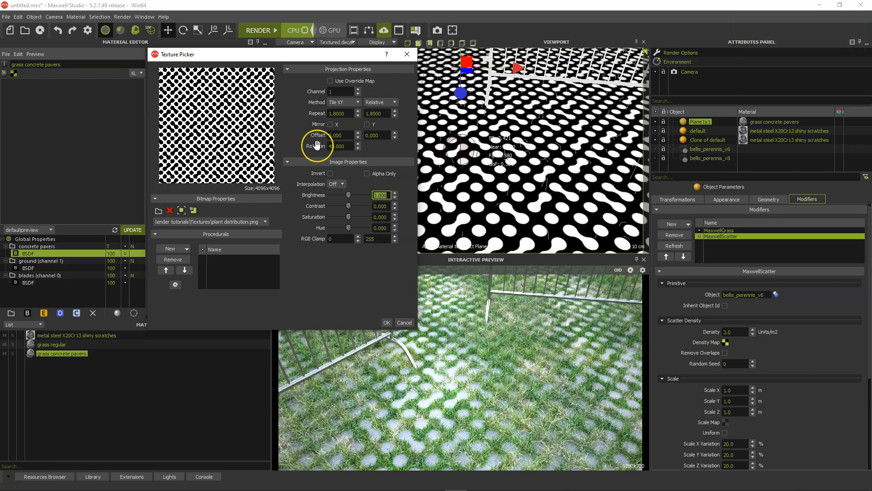
pyautogui.click(387, 321)
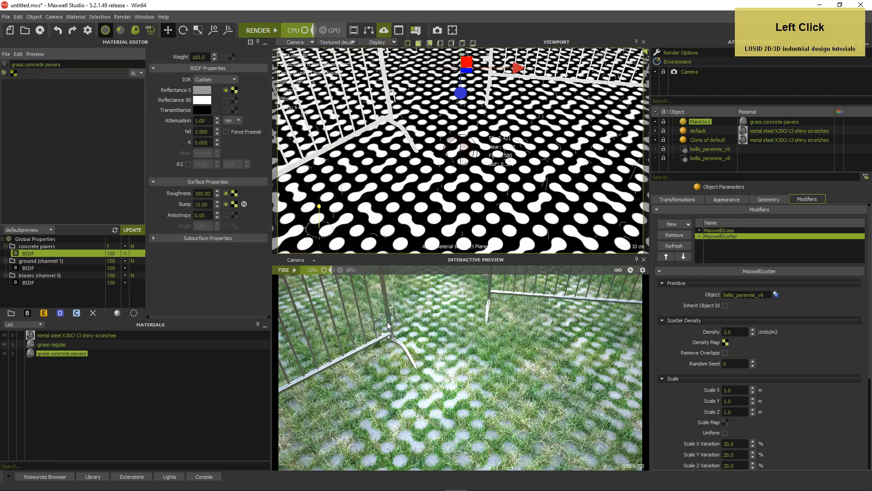
# Set the scatter's random seed to 1, its Y rotation to 360° and its Y rotation variation to 100%
pyautogui.click(753, 362)
pyautogui.moveTo(869, 346); pyautogui.dragTo(869, 432)
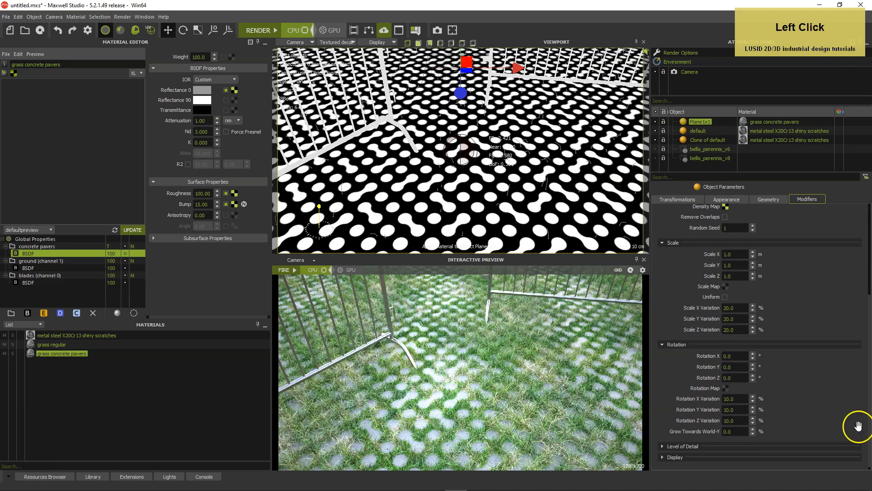
pyautogui.click(734, 366)
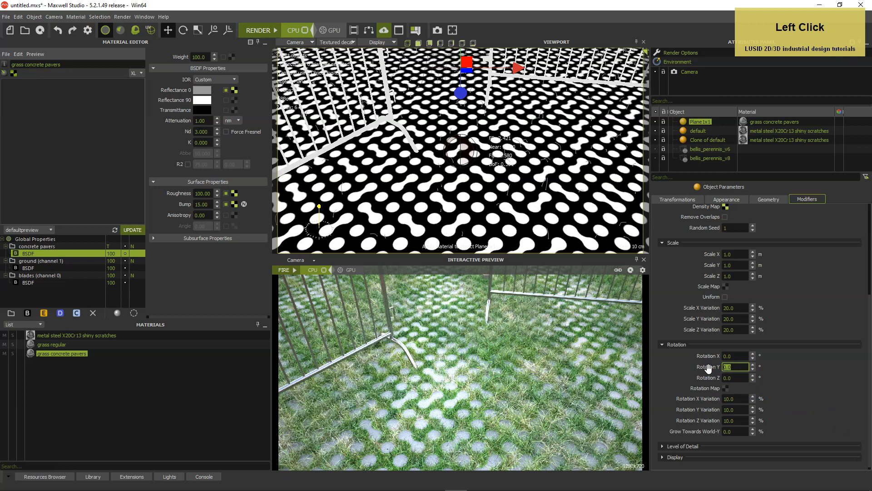
pyautogui.write('360')
pyautogui.press('Return')
pyautogui.moveTo(748, 409); pyautogui.dragTo(713, 410)
pyautogui.write('1')
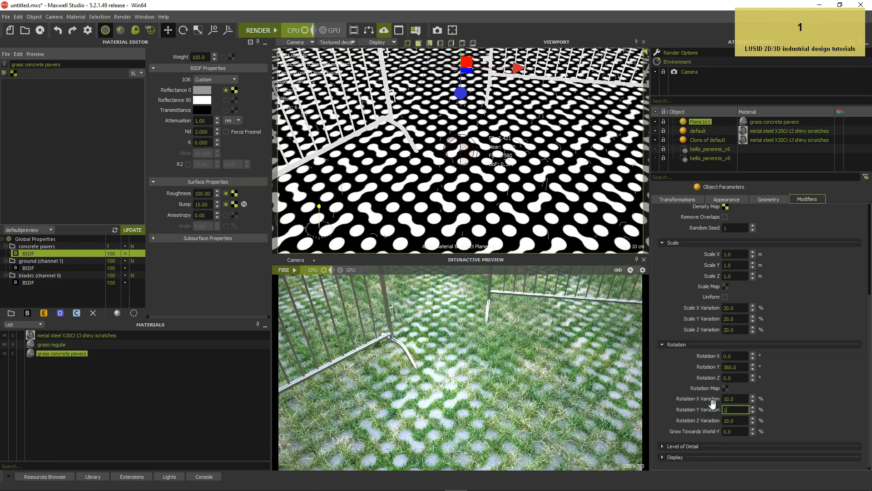
pyautogui.write('00')
pyautogui.press('Return')
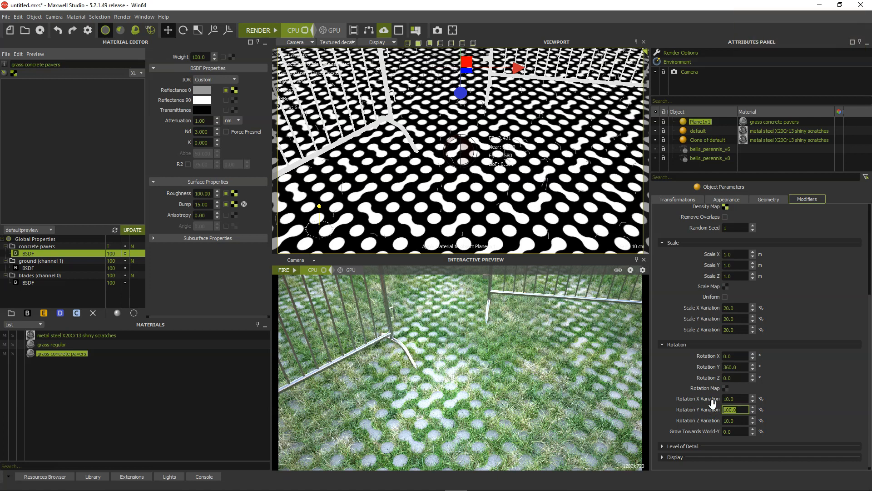
# Duplicate the MaxwellScatter modifier on the plane and set the copy's scattered object to bellis_perennis_v8
pyautogui.scroll(3, 851, 342)
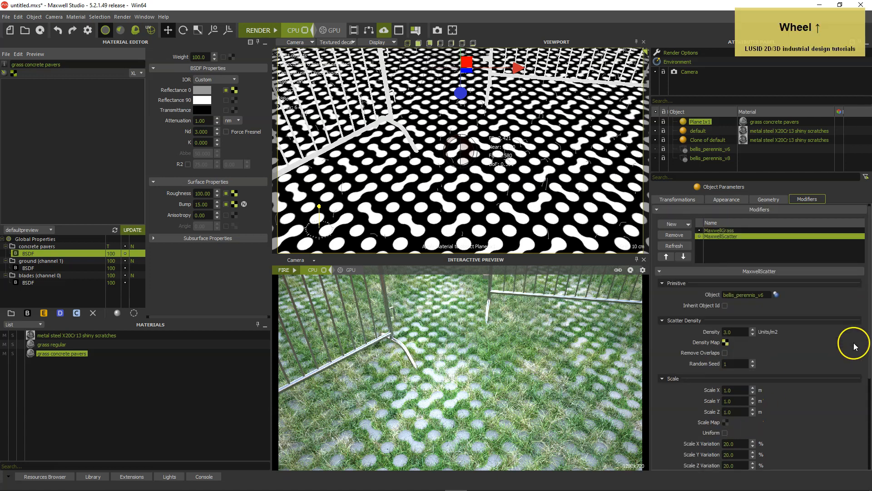
pyautogui.rightClick(732, 238)
pyautogui.click(749, 258)
pyautogui.click(748, 254)
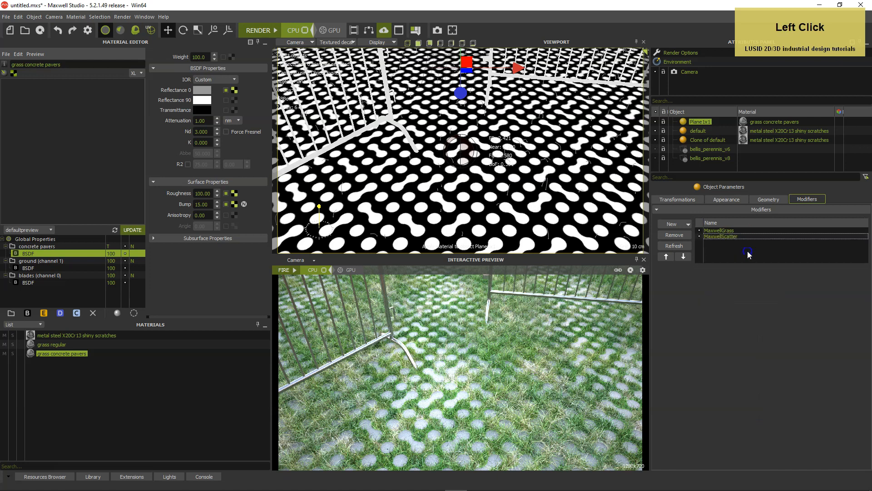
pyautogui.click(763, 278)
pyautogui.click(727, 242)
pyautogui.click(776, 294)
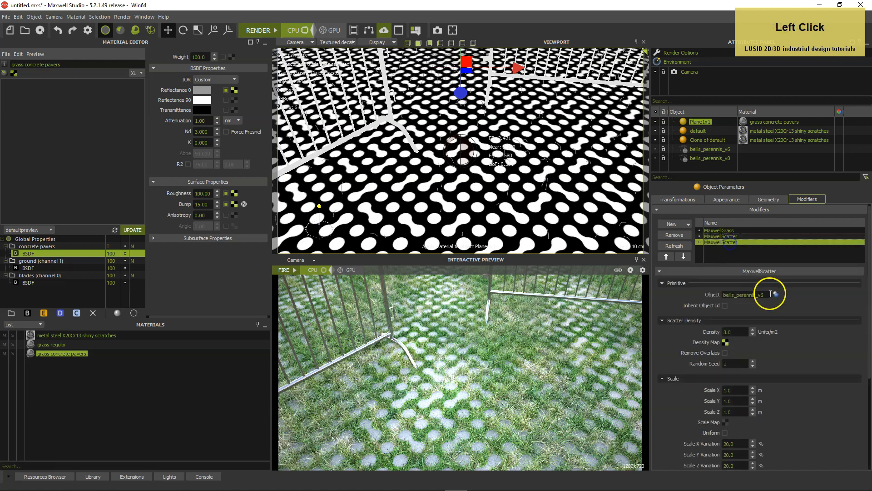
pyautogui.click(435, 235)
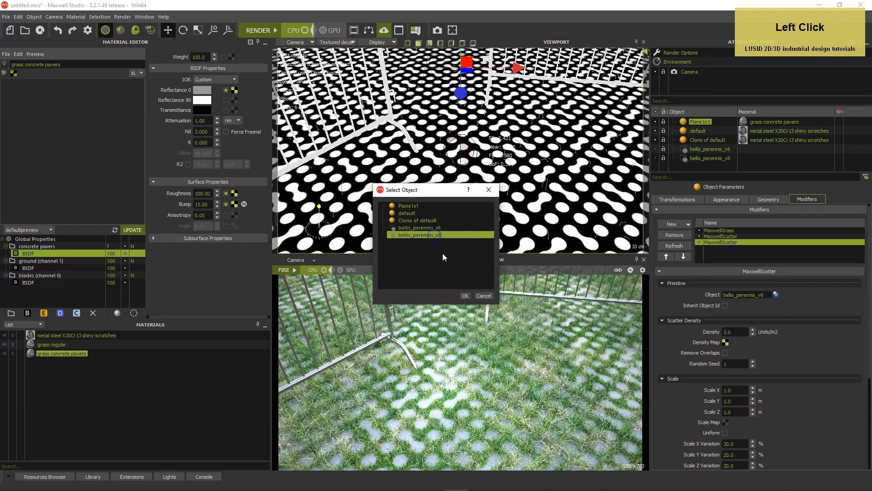
pyautogui.click(465, 295)
# Set the second scatter modifier's density to 5 units/m2 and its random seed to 2
pyautogui.click(734, 332)
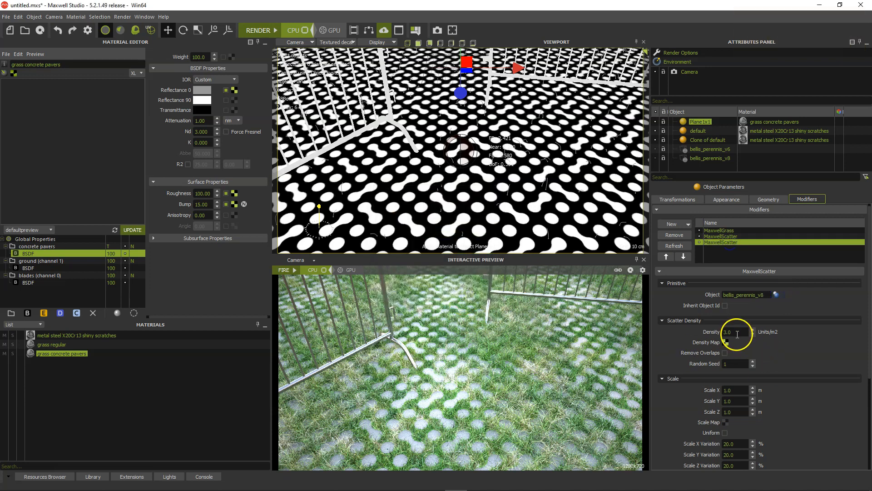
pyautogui.write('5')
pyautogui.press('Tab')
pyautogui.click(732, 364)
pyautogui.write('2')
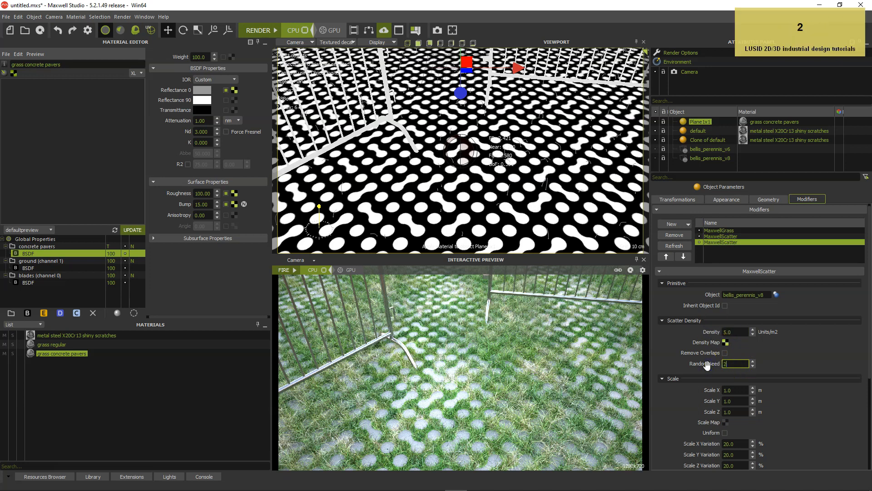
# Run the interactive preview with both scattered Bellis perennis plants, and render the scene through the camera
pyautogui.press('Tab')
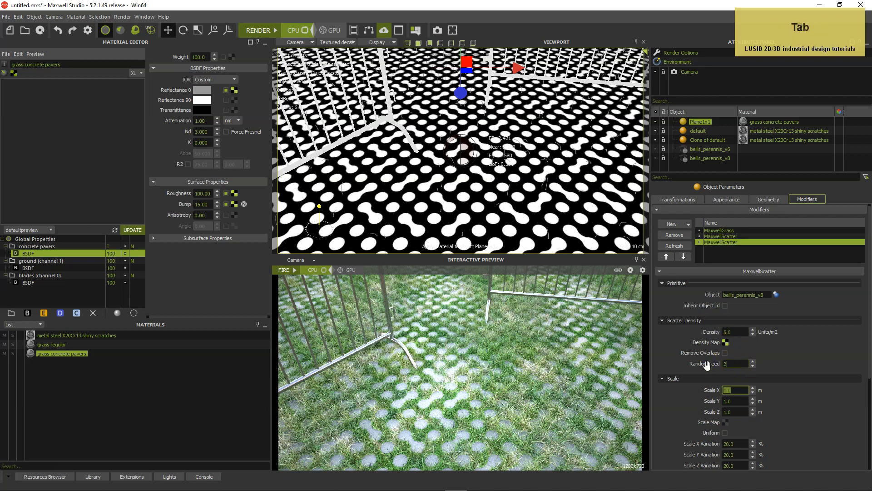
pyautogui.click(294, 269)
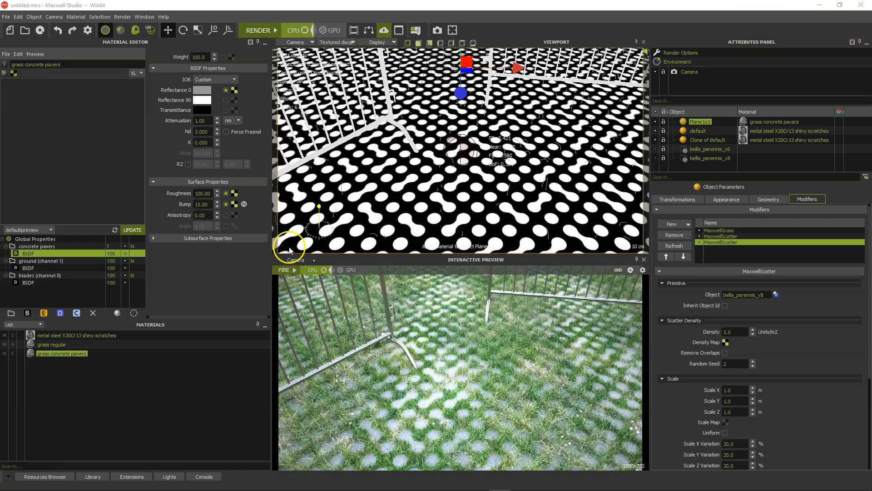
pyautogui.click(259, 30)
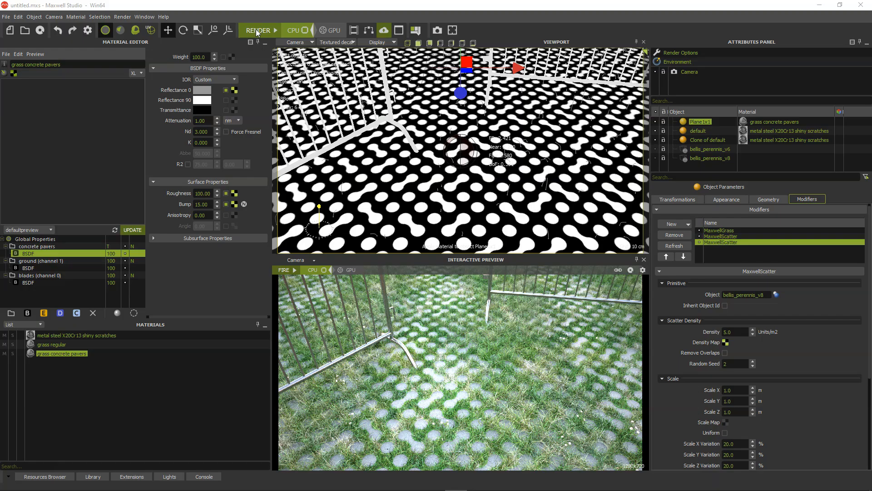
pyautogui.click(258, 28)
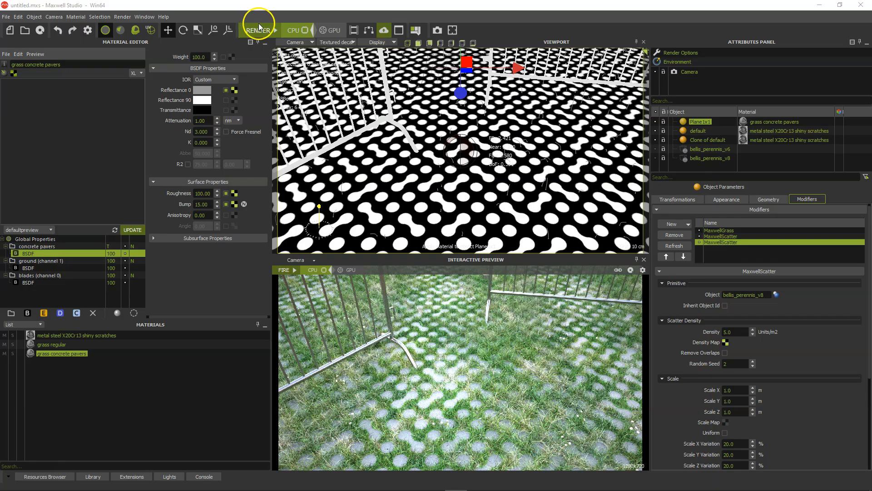
# Clone the grass regular material and rename the copy to grass steppe
pyautogui.click(31, 345)
pyautogui.rightClick(31, 347)
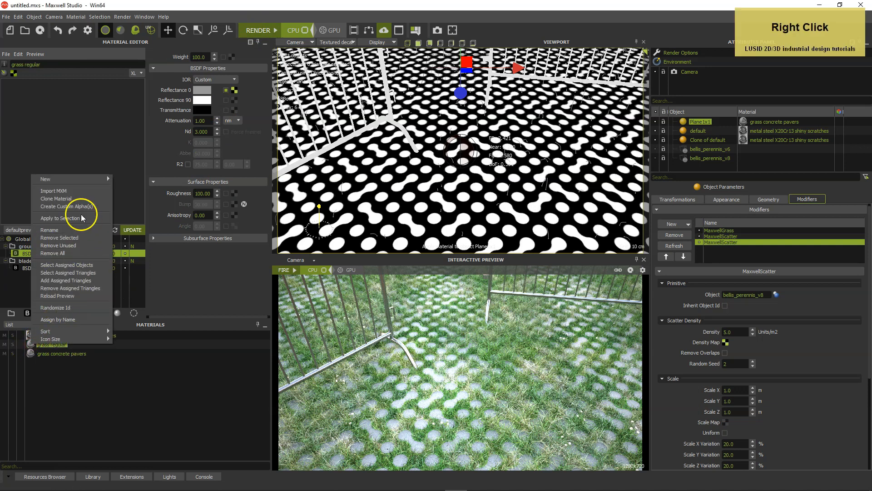
pyautogui.click(67, 200)
pyautogui.click(62, 363)
pyautogui.moveTo(55, 65); pyautogui.dragTo(31, 74)
pyautogui.write('steppe')
pyautogui.press('Return')
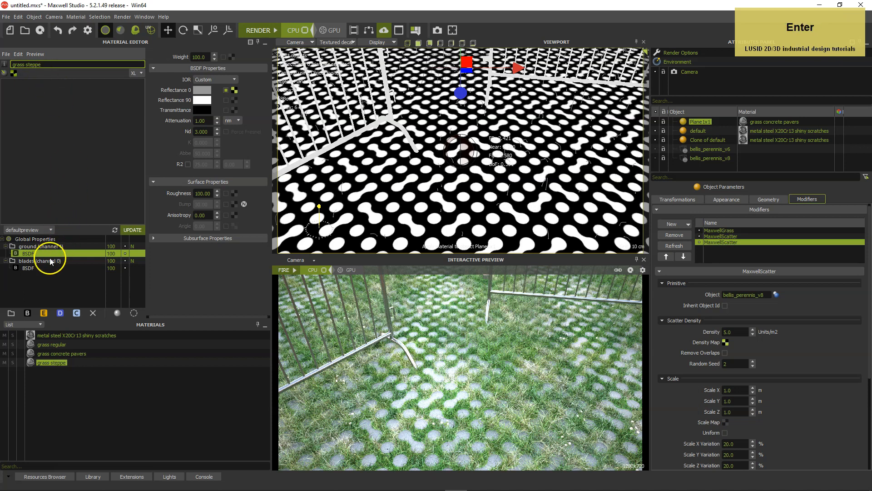
# Replace the Reflectance 0 texture of the grass steppe blades BSDF with grass leaf wilted.jpg and accept it
pyautogui.click(29, 268)
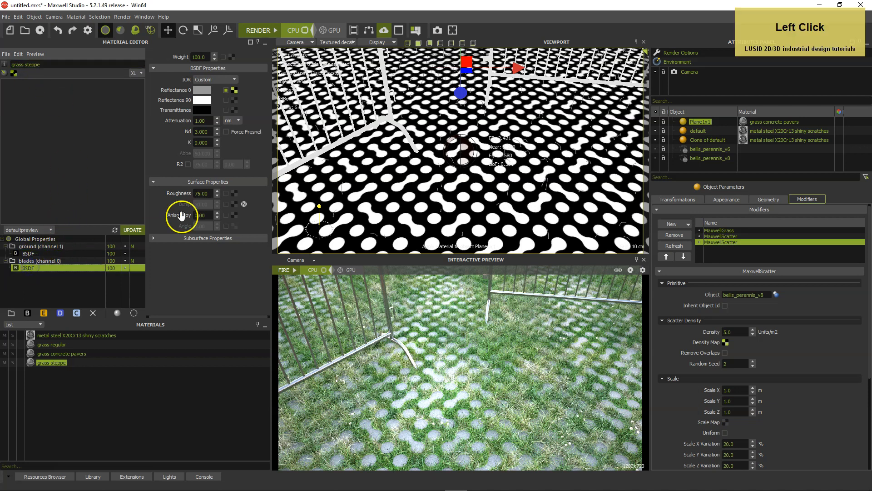
pyautogui.click(235, 90)
pyautogui.click(159, 211)
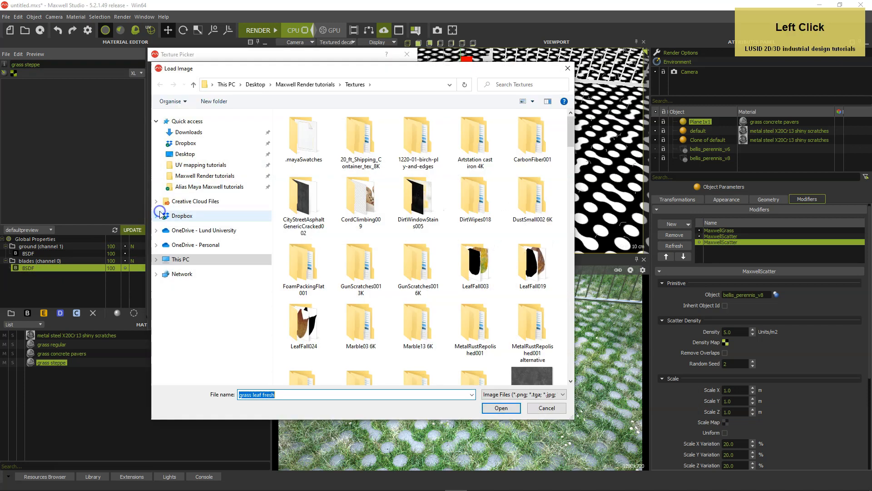
pyautogui.moveTo(571, 138); pyautogui.dragTo(570, 172)
pyautogui.doubleClick(305, 230)
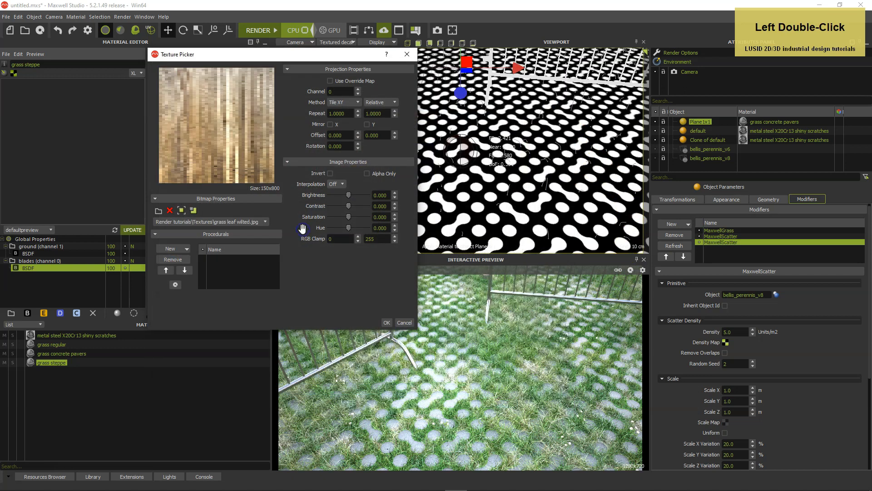
pyautogui.click(387, 322)
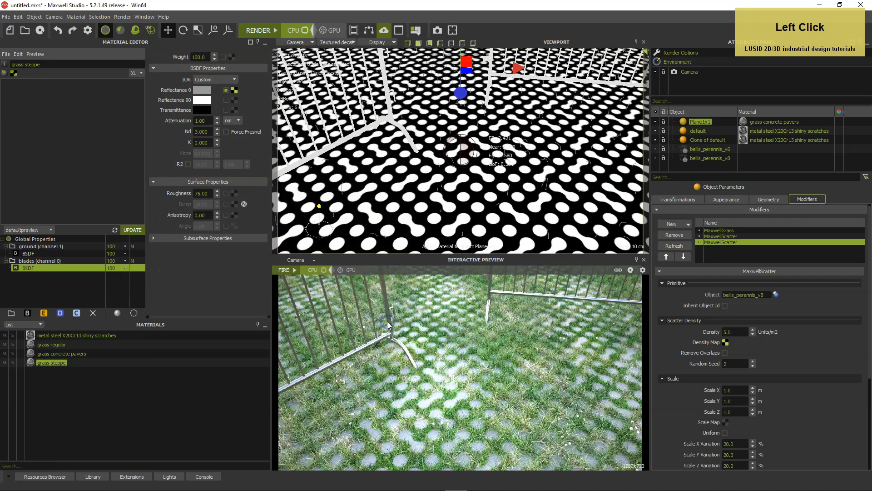
# Load ground-dry_d.png as the Reflectance 0 texture of the grass steppe ground BSDF
pyautogui.click(64, 253)
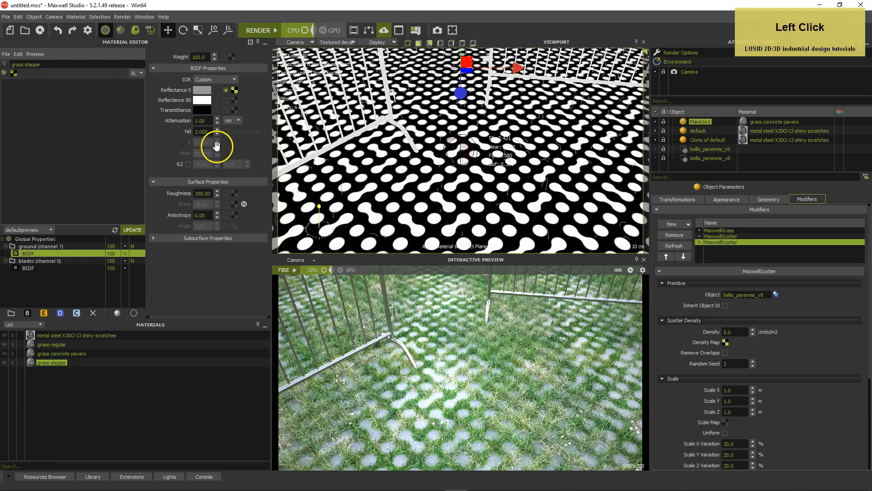
pyautogui.click(234, 91)
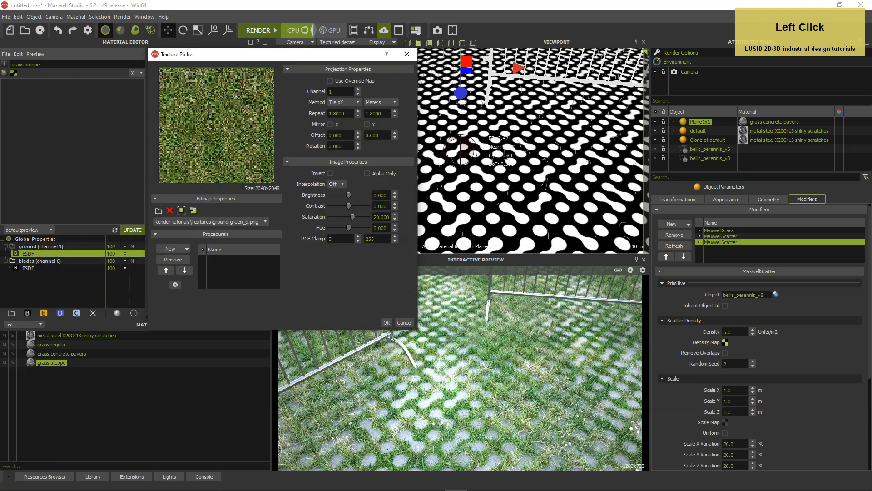
pyautogui.click(159, 210)
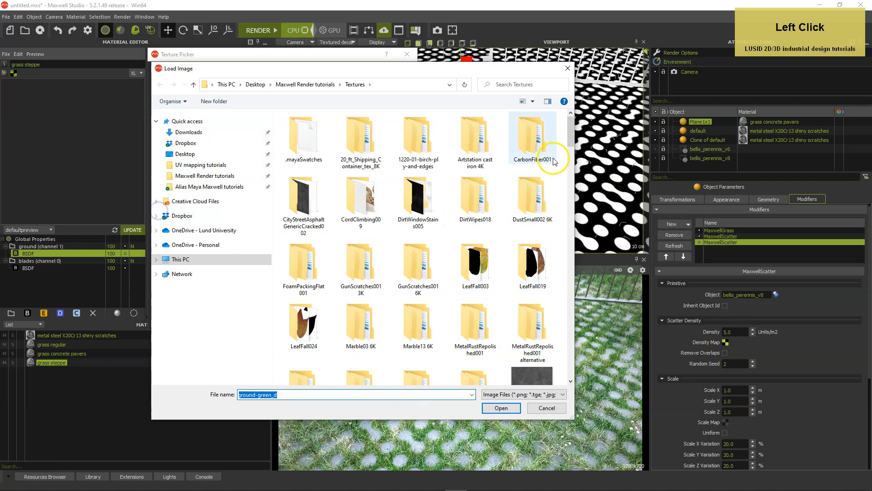
pyautogui.moveTo(570, 127); pyautogui.dragTo(556, 268)
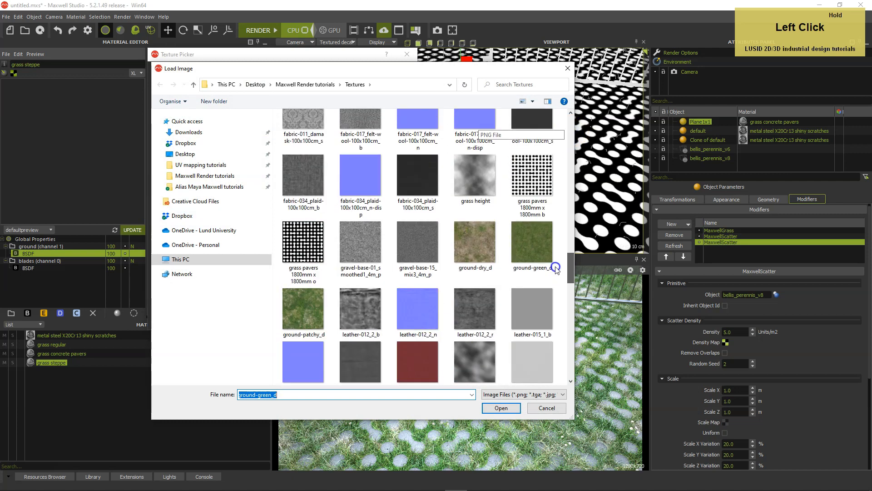
pyautogui.click(476, 244)
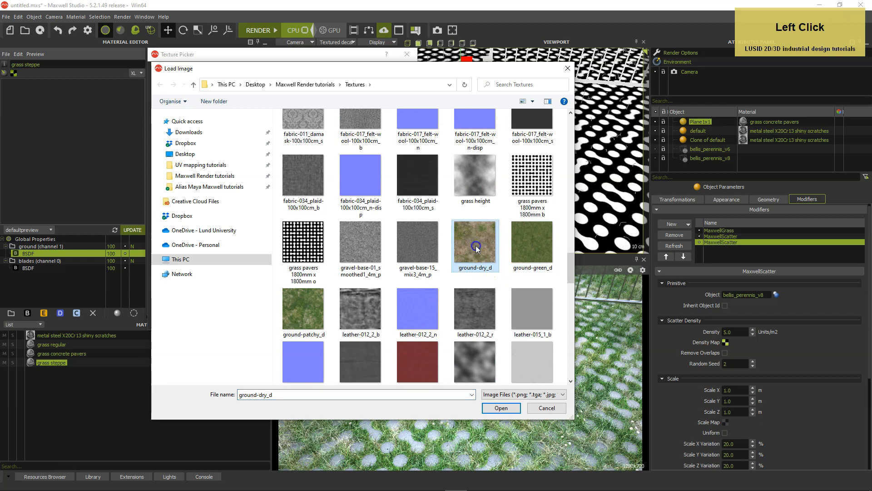
pyautogui.doubleClick(475, 245)
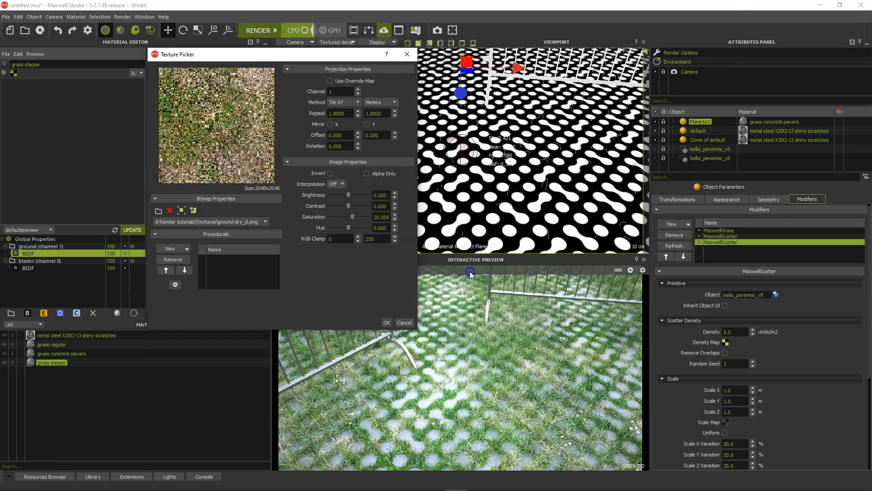
# Darken the dry ground texture, trying brightness -20 before settling on -10, and accept the texture
pyautogui.click(384, 196)
pyautogui.write('-20')
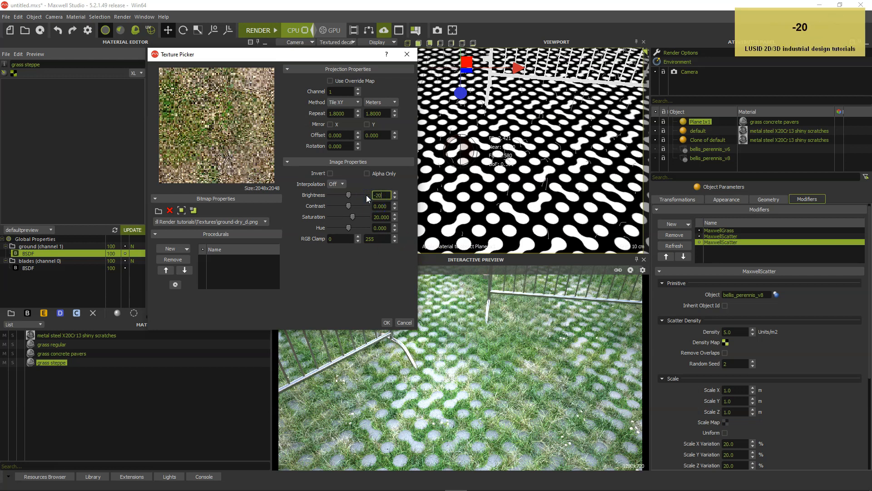
pyautogui.press('Tab')
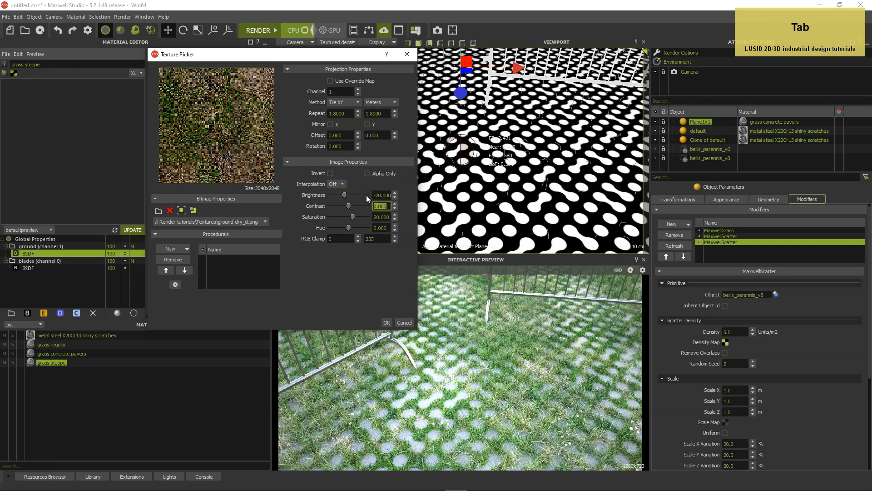
pyautogui.click(397, 195)
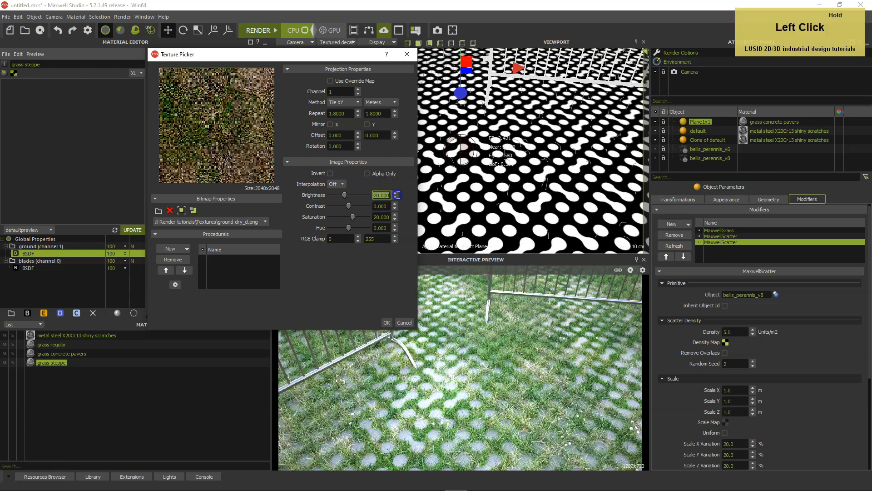
pyautogui.write('-10')
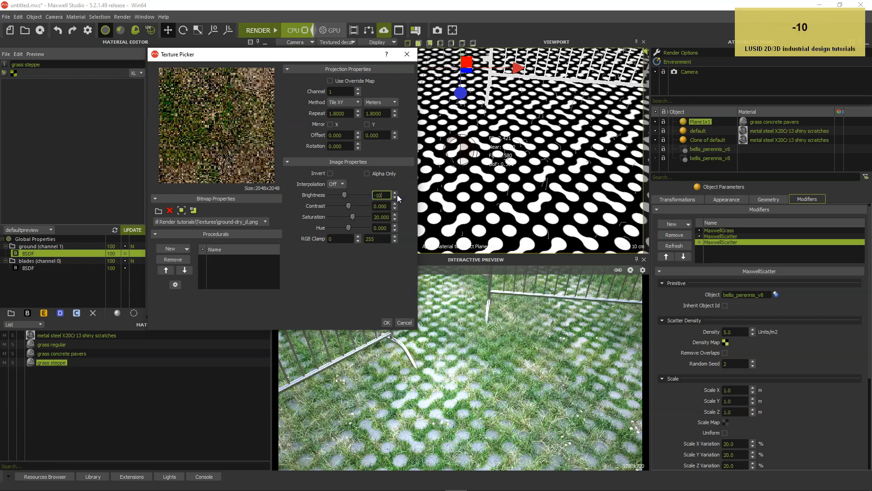
pyautogui.press('Return')
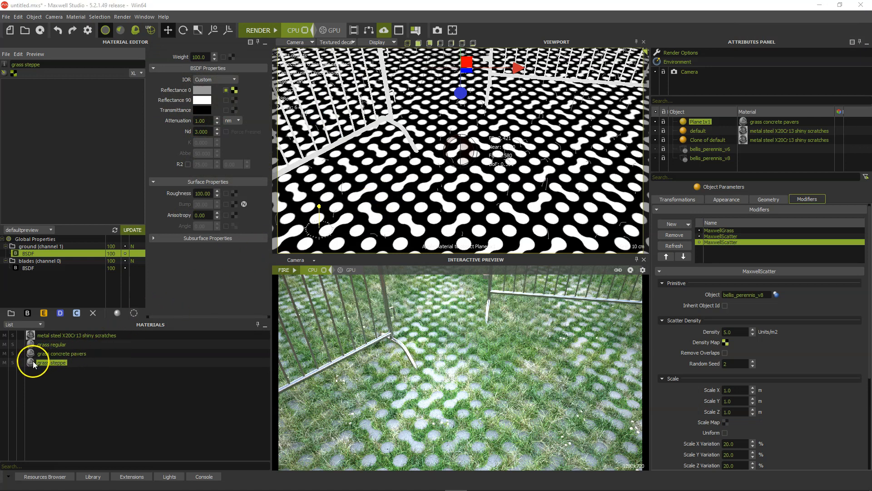
# Apply the grass steppe material to the ground plane and disable the plane's existing modifiers
pyautogui.moveTo(34, 363); pyautogui.dragTo(451, 219)
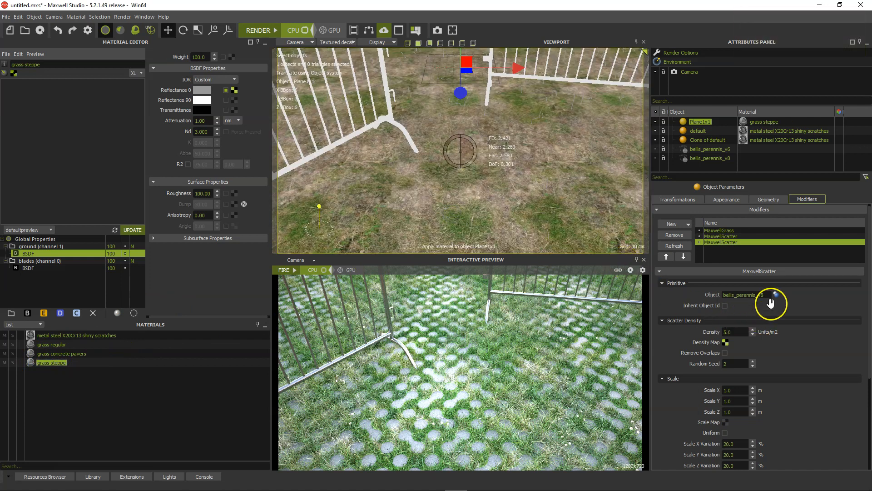
pyautogui.click(698, 231)
# Add a new MaxwellGrass modifier to the plane and assign grass steppe as its blade material
pyautogui.click(678, 225)
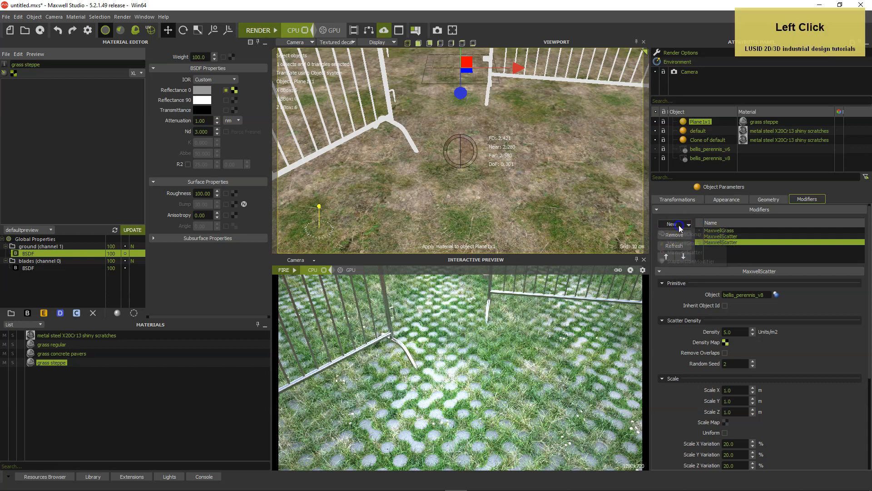
pyautogui.click(683, 243)
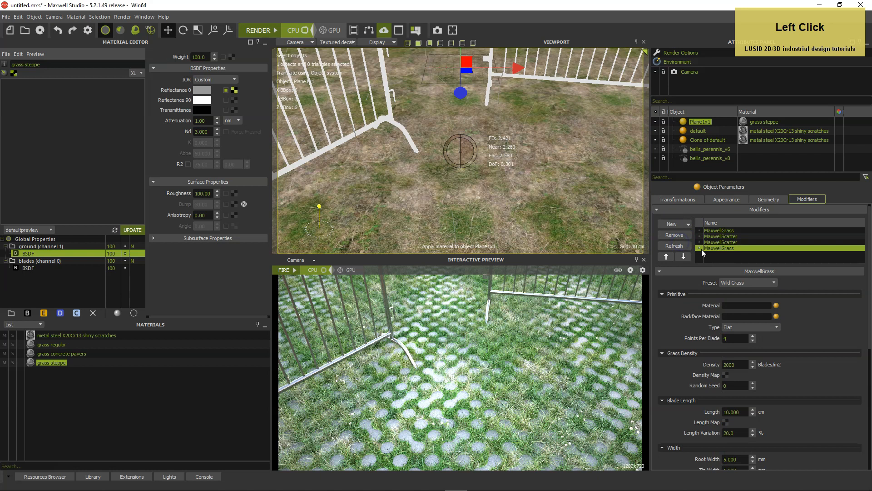
pyautogui.click(776, 305)
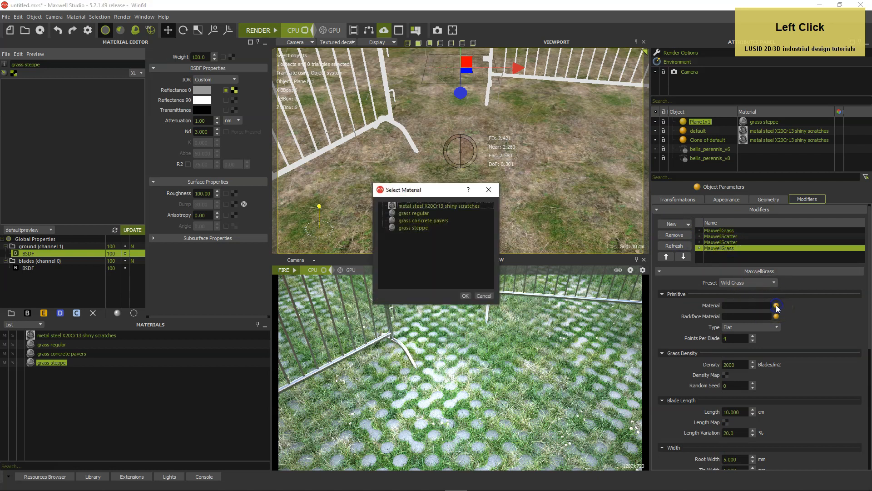
pyautogui.click(422, 228)
pyautogui.click(465, 295)
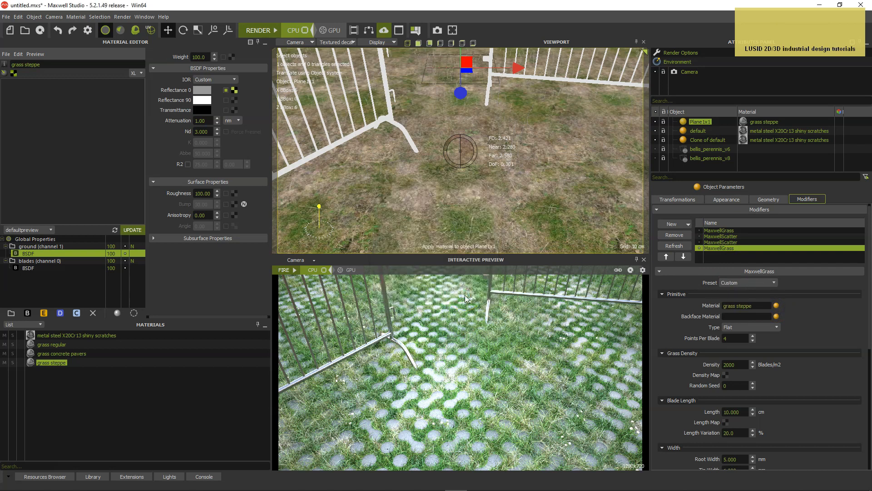
pyautogui.click(624, 329)
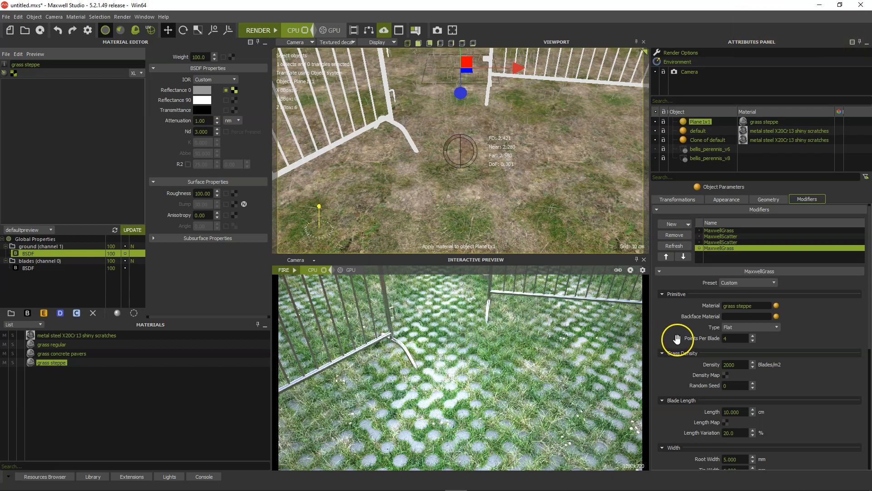
# Set the new grass modifier's points per blade to 8 and its density to 7000 blades/m2
pyautogui.click(734, 338)
pyautogui.moveTo(733, 338); pyautogui.dragTo(713, 339)
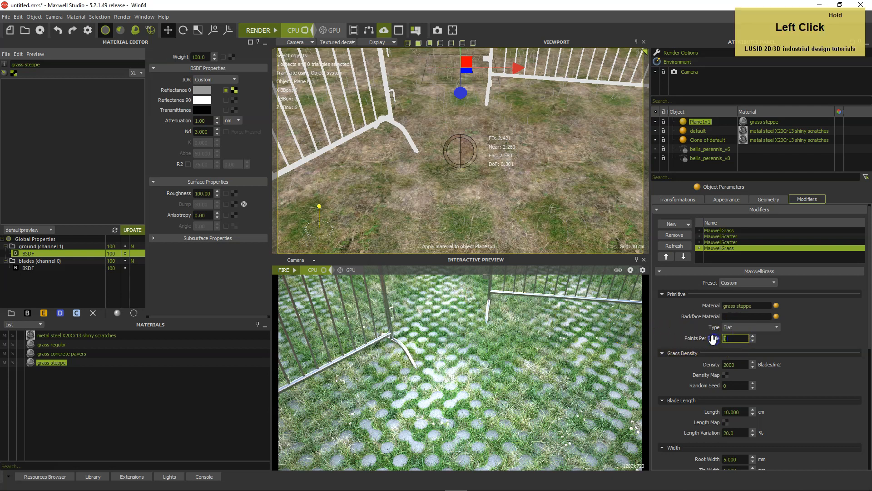
pyautogui.write('8')
pyautogui.press('Return')
pyautogui.click(736, 364)
pyautogui.write('700')
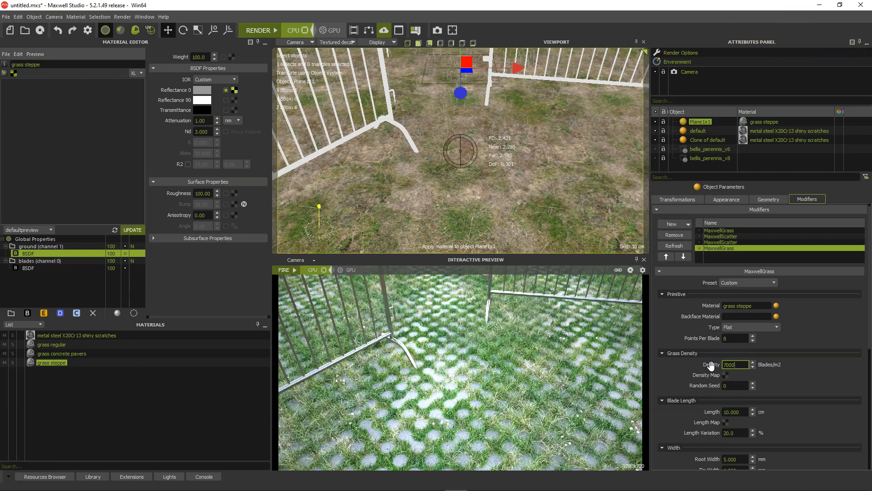
pyautogui.press('Return')
# Set the steppe grass blade length to 22 cm and its length variation to 30%
pyautogui.click(714, 415)
pyautogui.write('22')
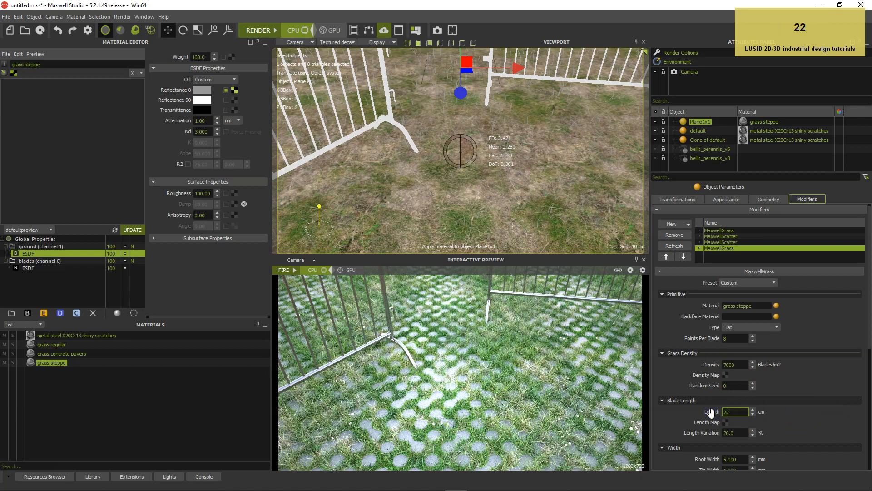
pyautogui.press('Return')
pyautogui.click(712, 434)
pyautogui.write('3')
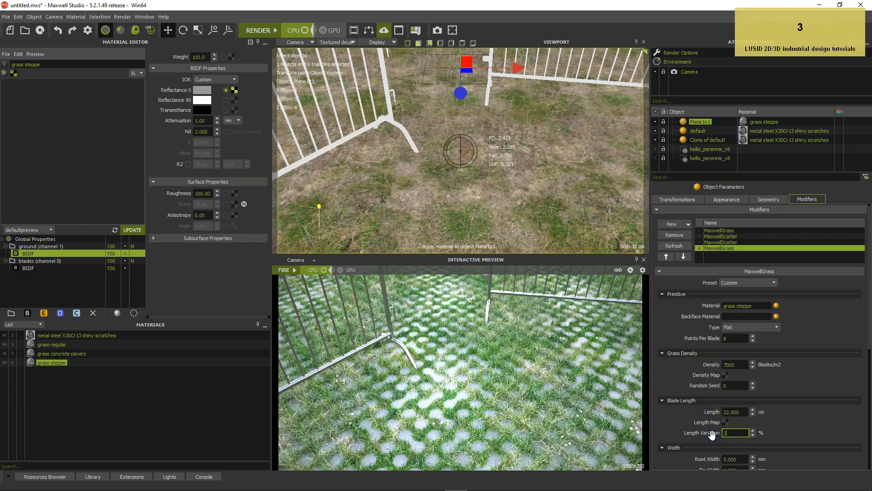
pyautogui.write('0')
pyautogui.press('Return')
# Load the grass height image from the Textures folder as the grass modifier's blade length map
pyautogui.scroll(-2, 816, 430)
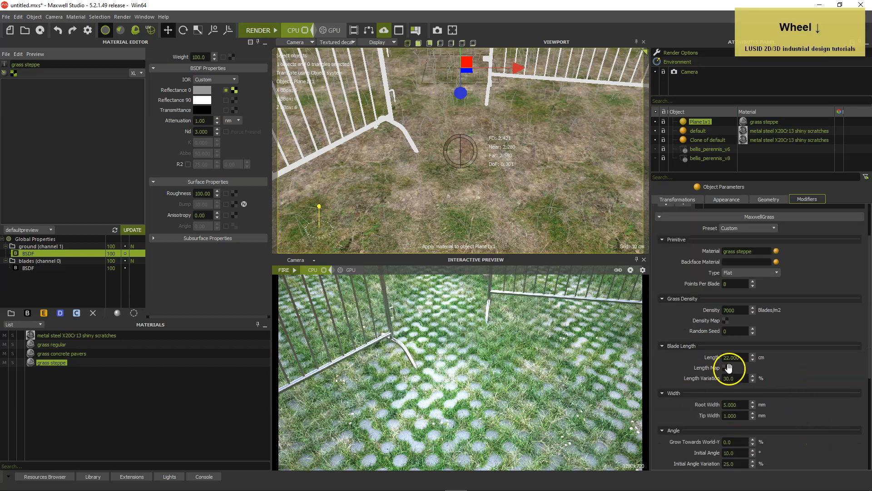
pyautogui.click(726, 367)
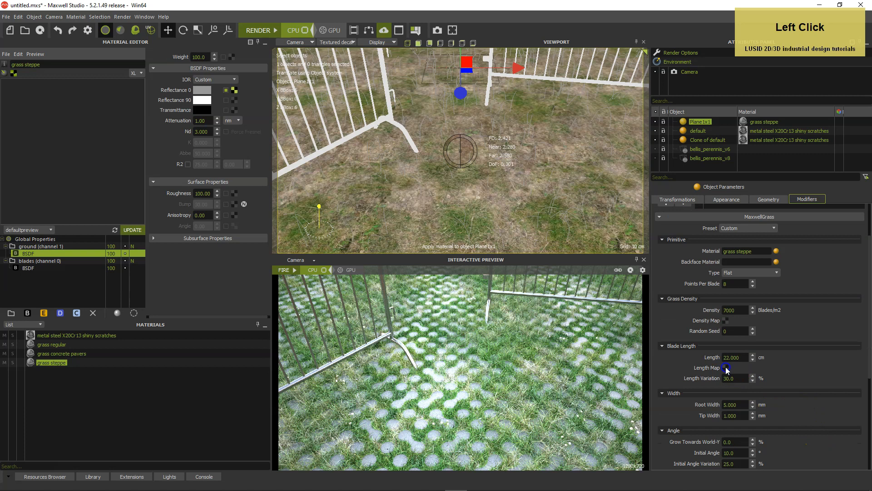
pyautogui.click(158, 211)
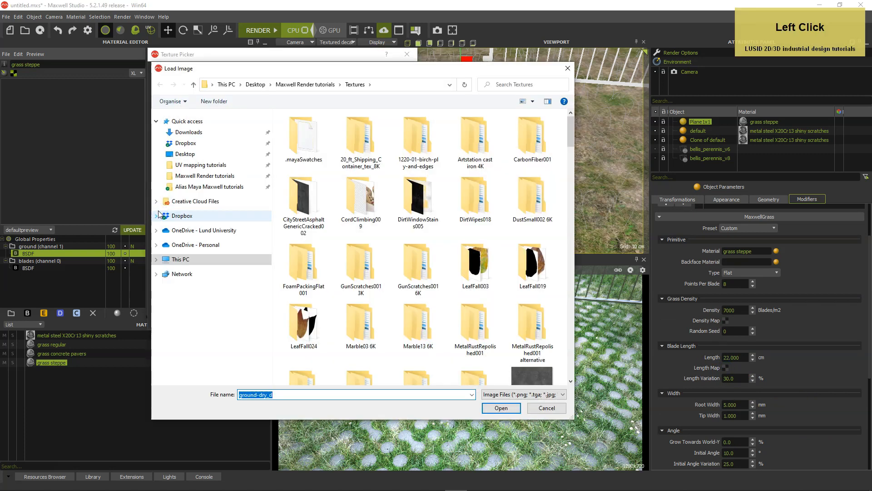
pyautogui.moveTo(572, 137); pyautogui.dragTo(561, 267)
pyautogui.click(475, 231)
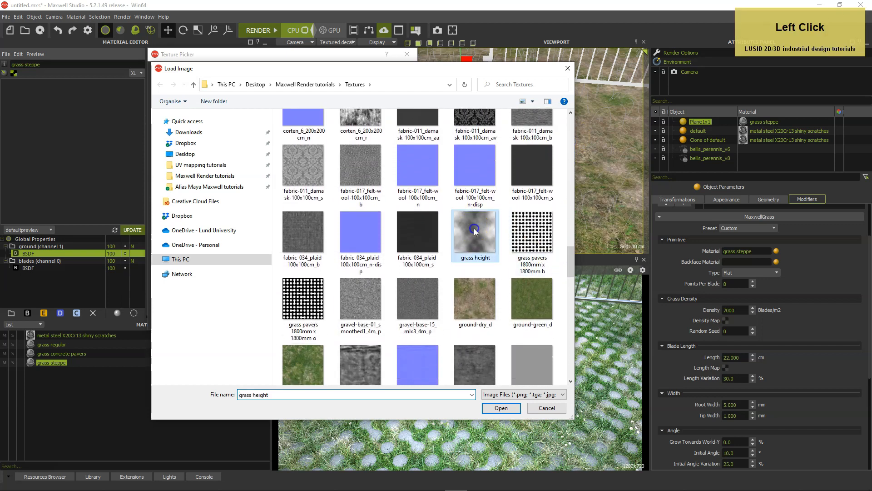
pyautogui.click(499, 407)
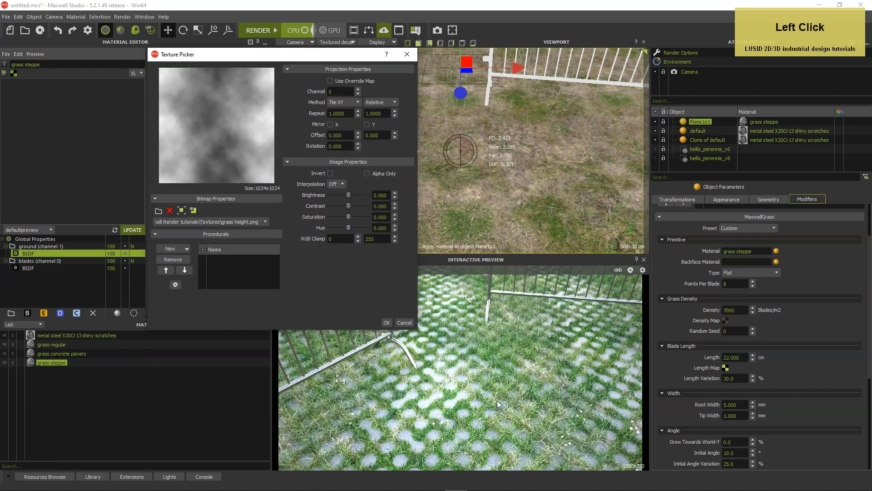
# Raise the contrast of the grass height length map to 30
pyautogui.click(379, 205)
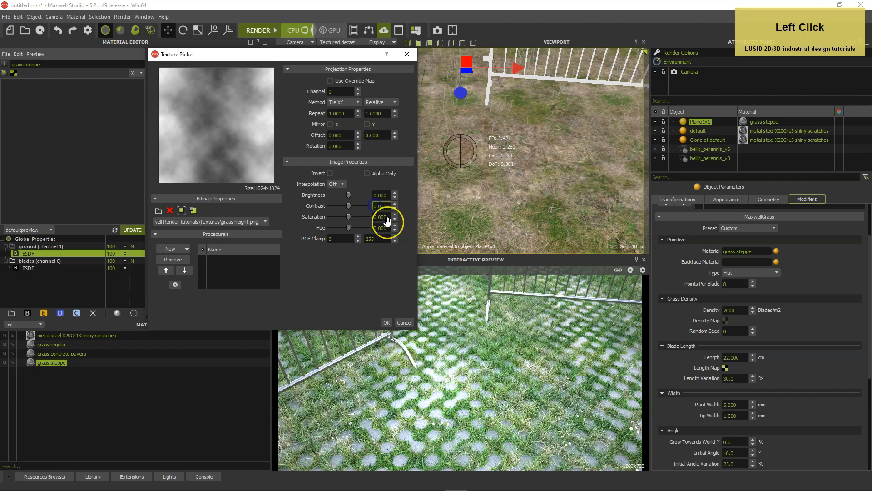
pyautogui.write('3')
pyautogui.press('Tab')
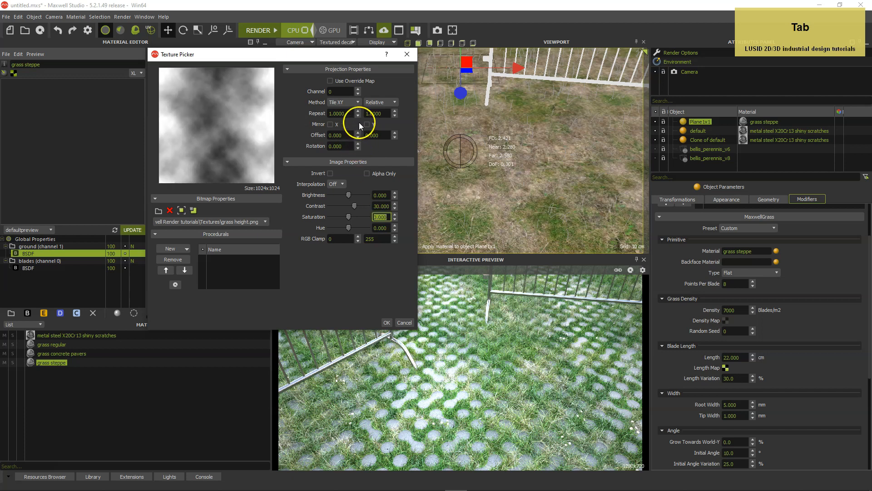
# Tile the length map in meters with a 1.8 by 1.8 repeat on channel 1 and accept the texture settings
pyautogui.click(369, 102)
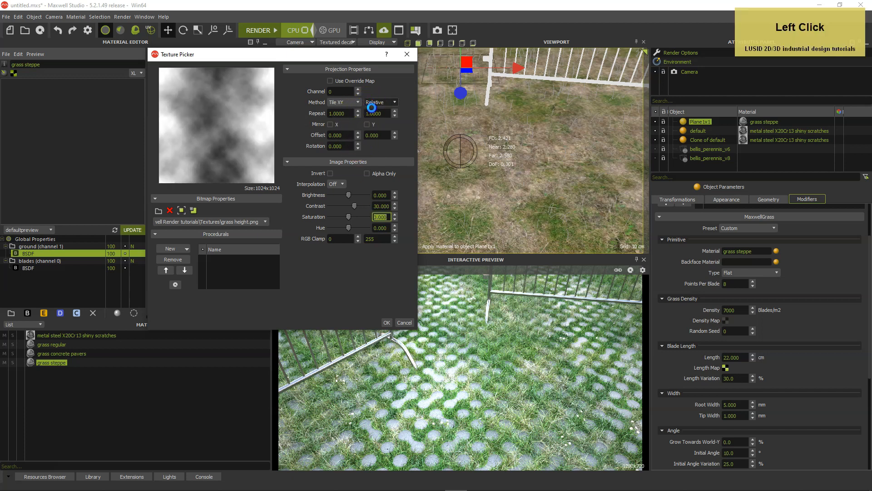
pyautogui.click(372, 112)
pyautogui.click(415, 269)
pyautogui.click(336, 113)
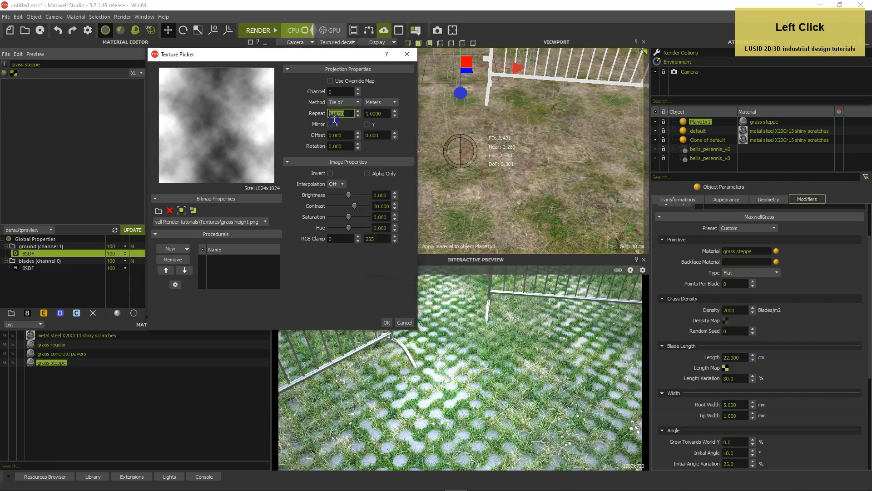
pyautogui.write('1.8')
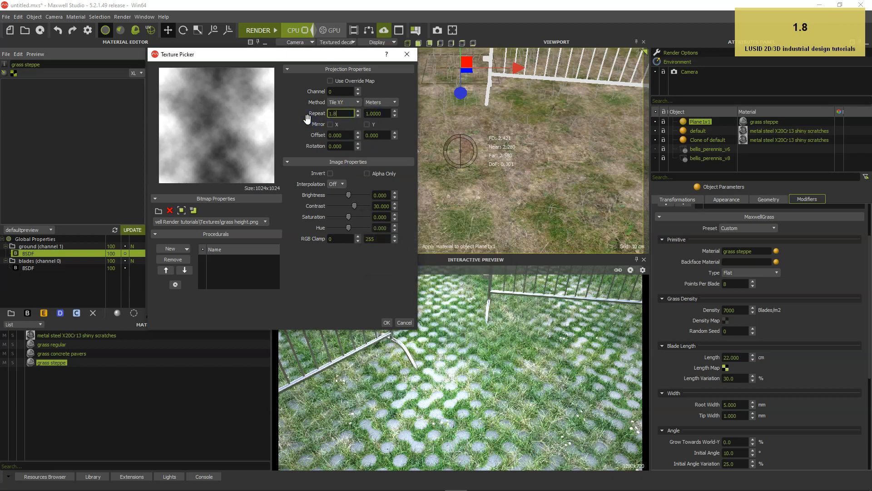
pyautogui.press('Tab')
pyautogui.write('1')
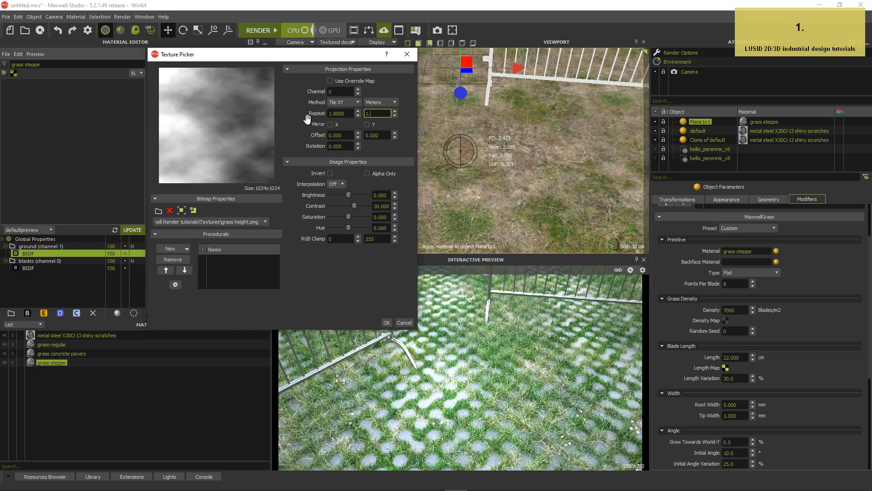
pyautogui.write('.8')
pyautogui.press('Tab')
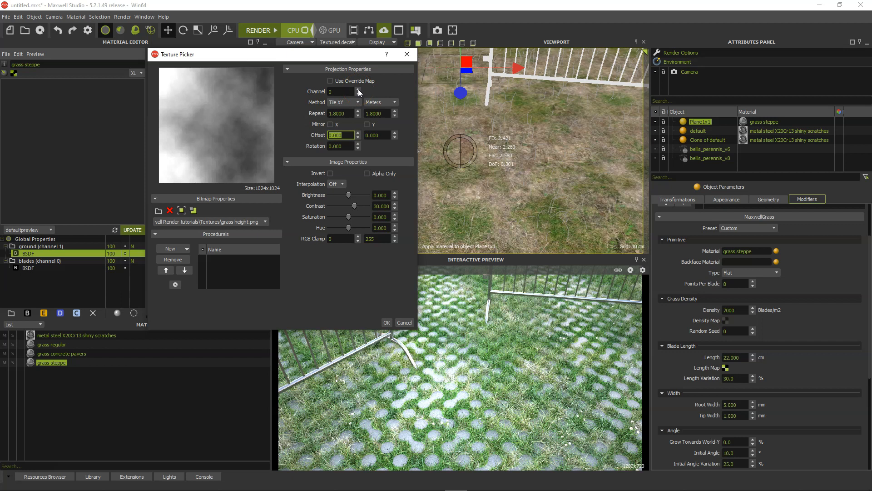
pyautogui.click(358, 89)
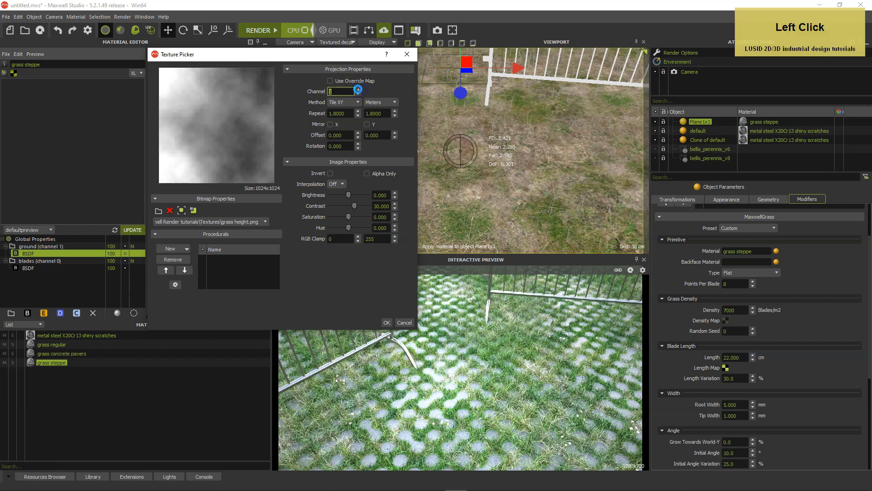
pyautogui.click(386, 322)
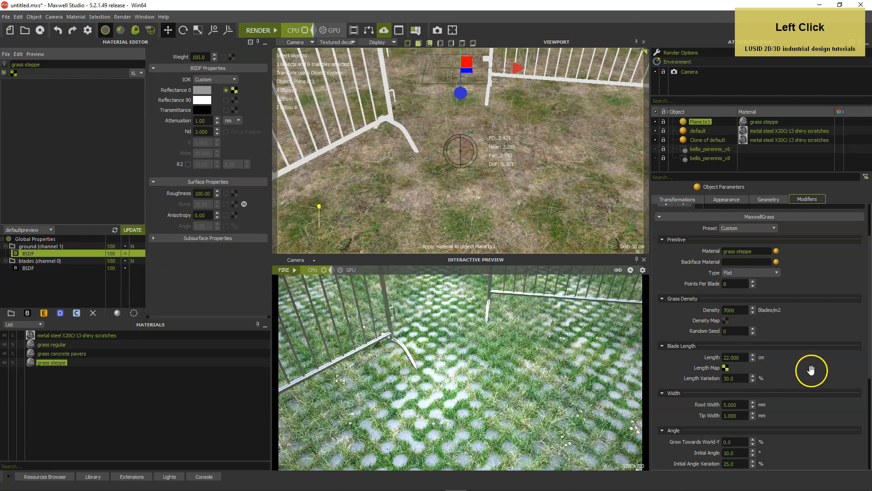
# Set the steppe grass root width to 9 mm and its initial angle variation to 20%
pyautogui.scroll(-2, 812, 366)
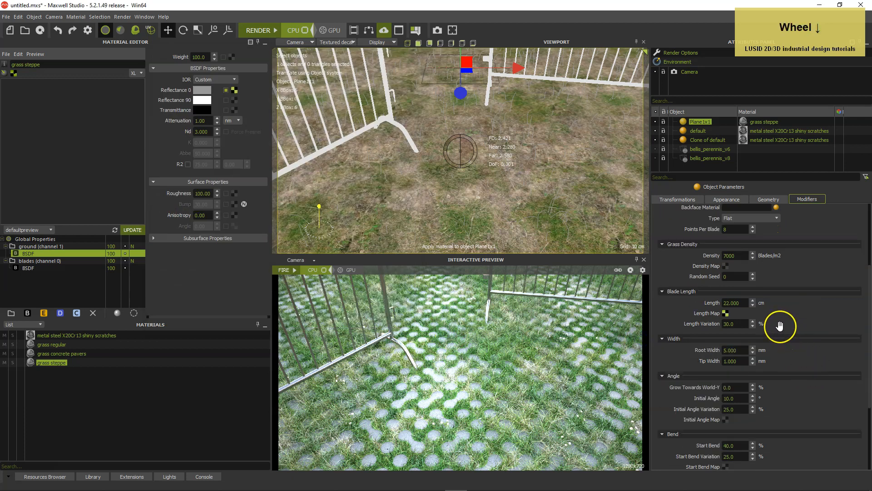
pyautogui.click(731, 349)
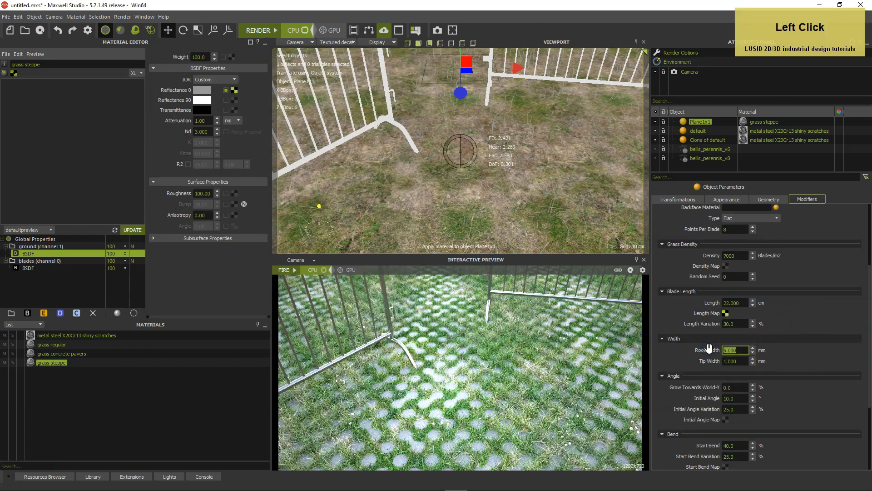
pyautogui.write('9')
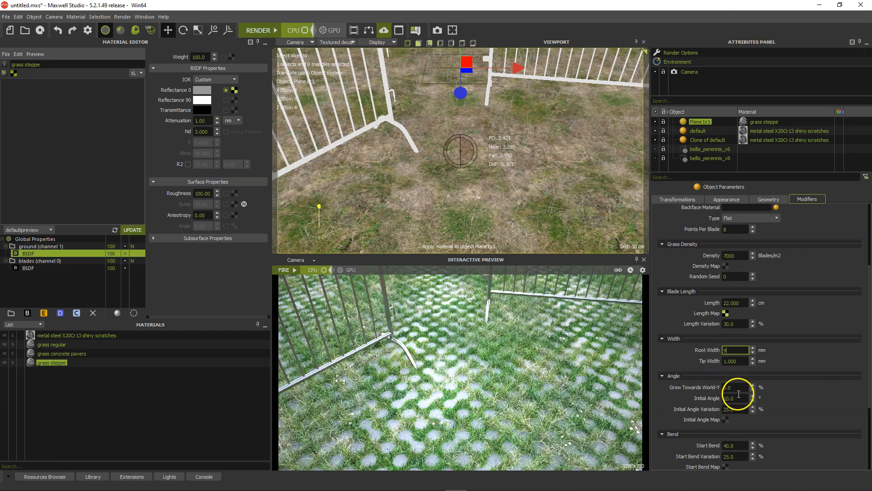
pyautogui.click(736, 408)
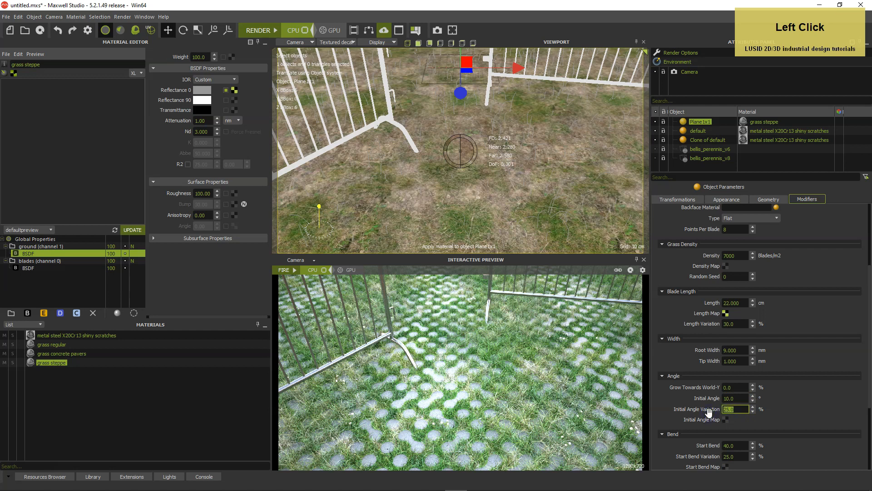
pyautogui.write('2')
# Set the grass blades' start bend to 20% and the start bend variation to 40%
pyautogui.scroll(-2, 799, 442)
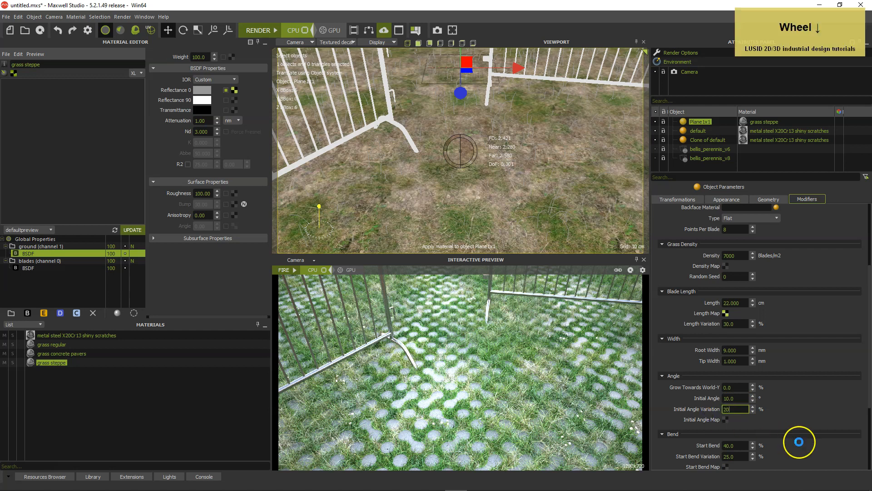
pyautogui.click(732, 391)
pyautogui.write('2')
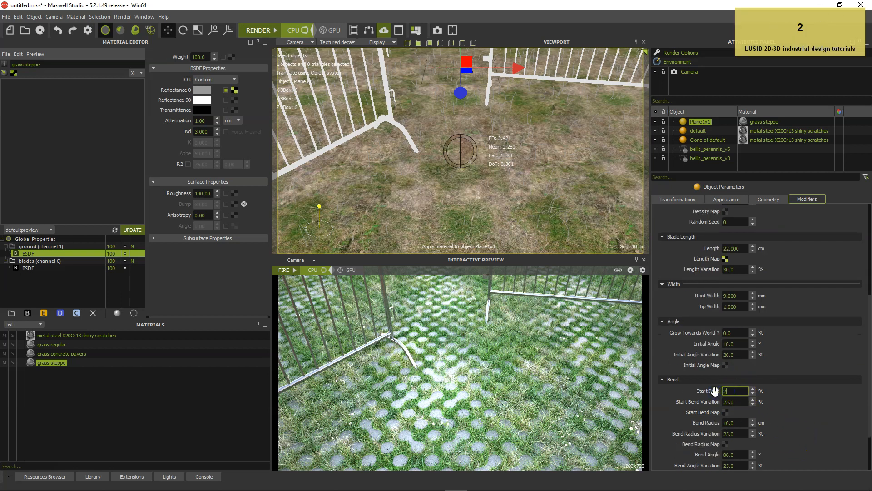
pyautogui.write('0')
pyautogui.press('Tab')
pyautogui.press('Return')
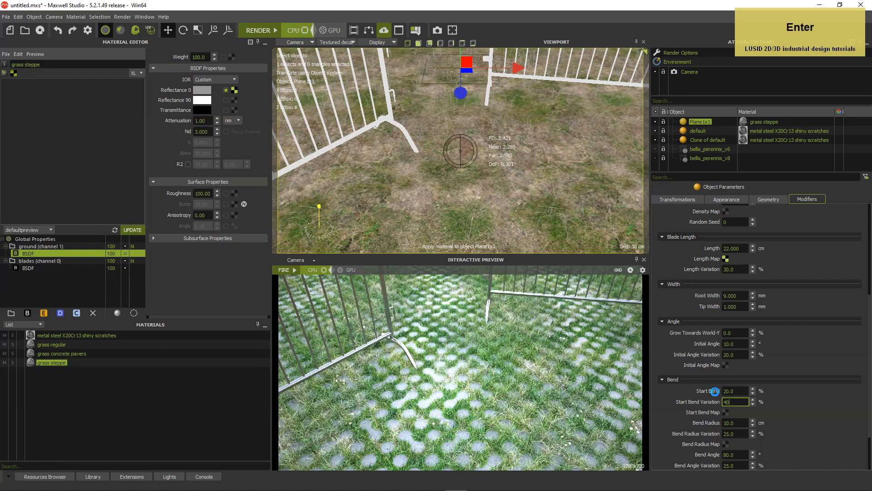
# Set the blades' bend radius to 20 cm with a bend radius variation of 30%
pyautogui.click(734, 423)
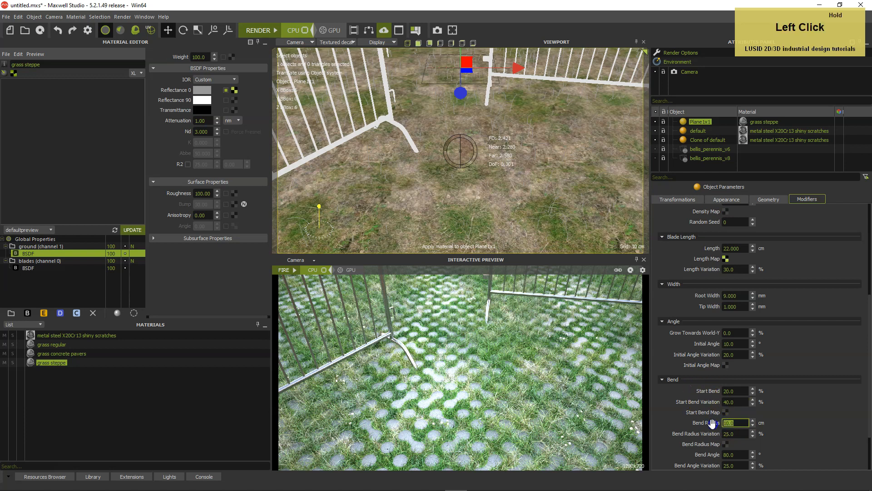
pyautogui.write('2')
pyautogui.press('Tab')
pyautogui.write('30')
pyautogui.press('Return')
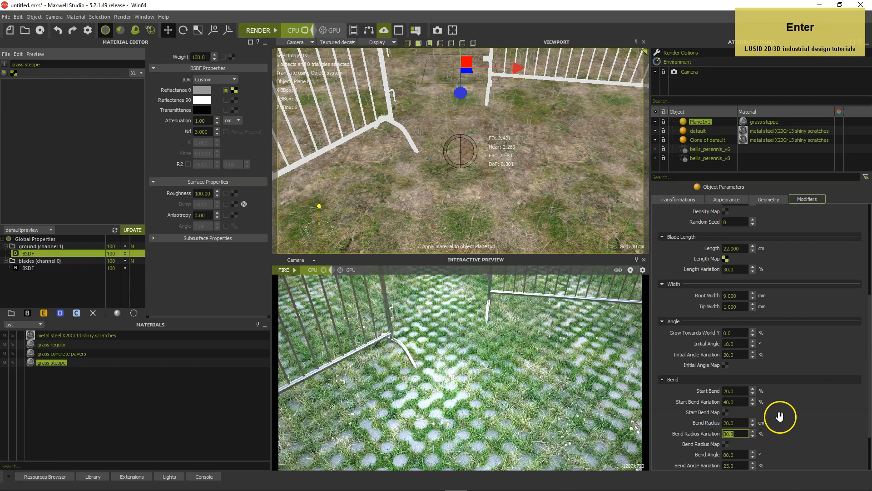
# Set the blades' bend angle to 90° and the bend angle variation to 50%
pyautogui.scroll(-2, 779, 413)
pyautogui.click(734, 400)
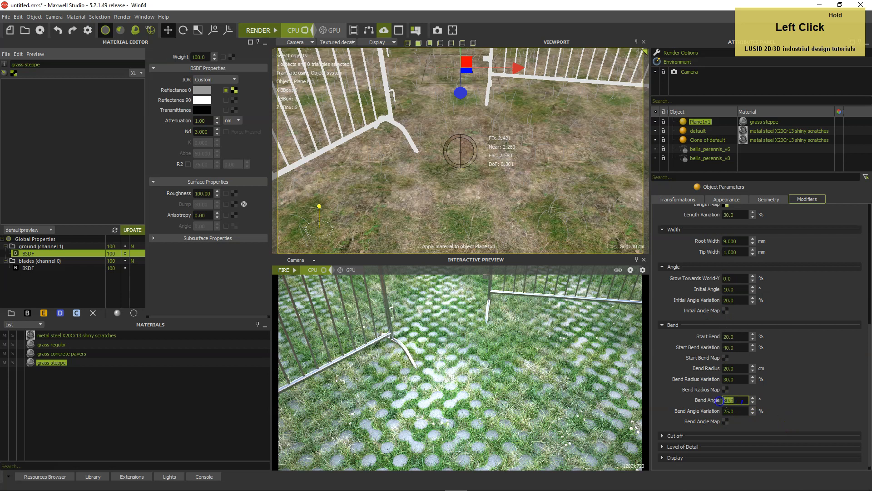
pyautogui.write('90')
pyautogui.press('Tab')
pyautogui.write('50')
pyautogui.press('Return')
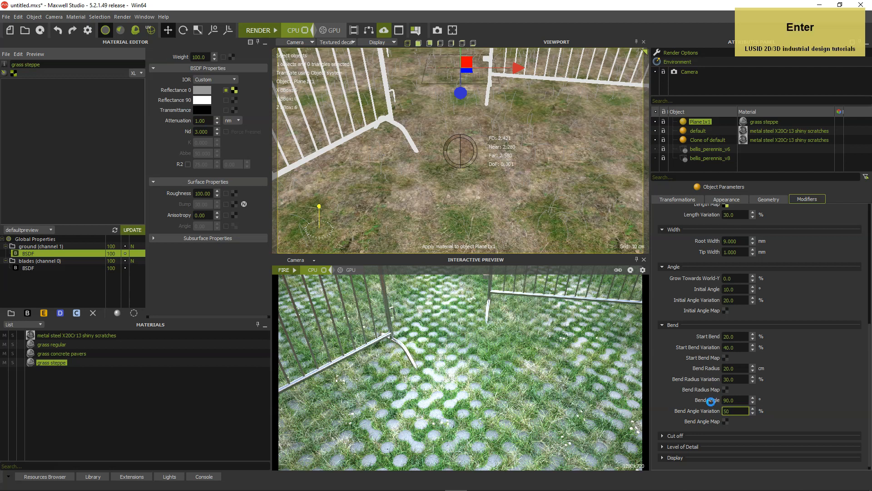
# Run the FIRE interactive preview to render the steppe grass and make the object list taller
pyautogui.click(811, 391)
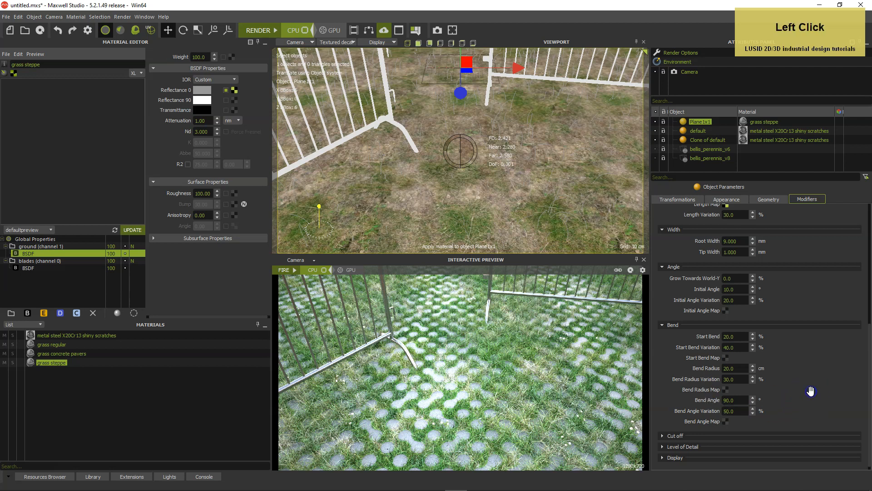
pyautogui.click(294, 271)
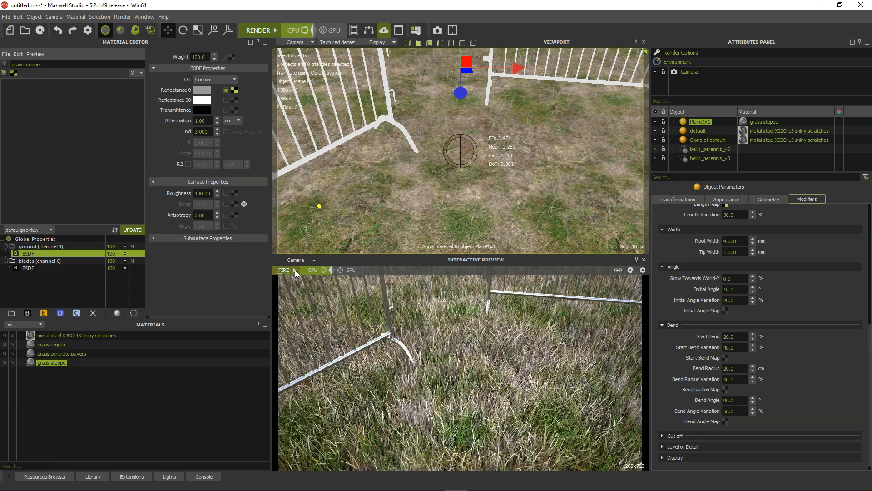
pyautogui.moveTo(761, 181); pyautogui.dragTo(762, 193)
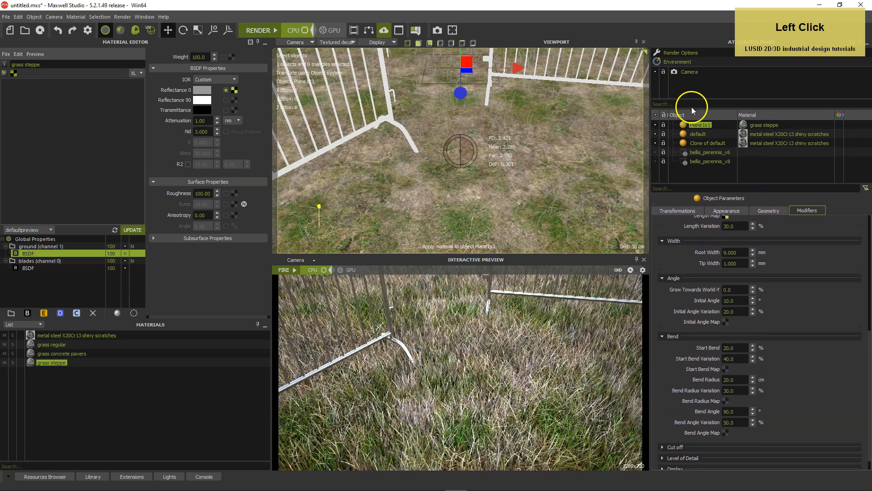
pyautogui.moveTo(692, 107); pyautogui.dragTo(691, 98)
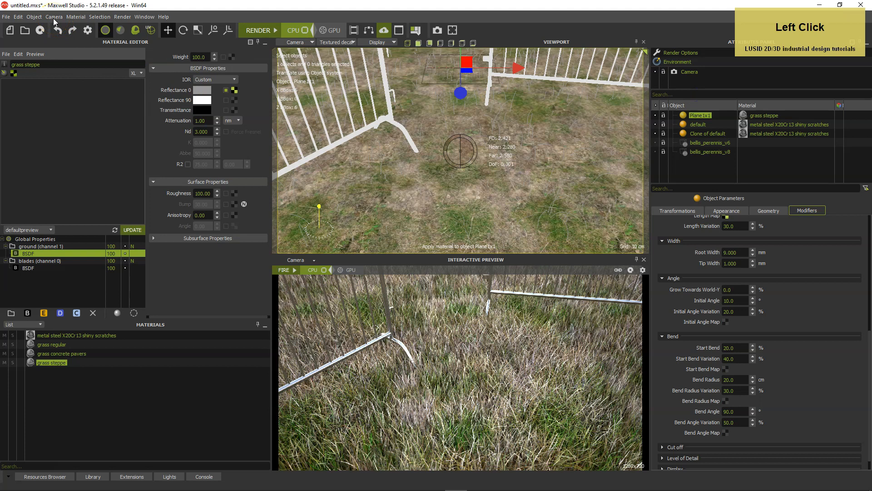
# Import bromus_tectorum_v3 from the VIZPARK Bromus Tectorum folder as an MXS reference, keeping its suggested name
pyautogui.click(34, 17)
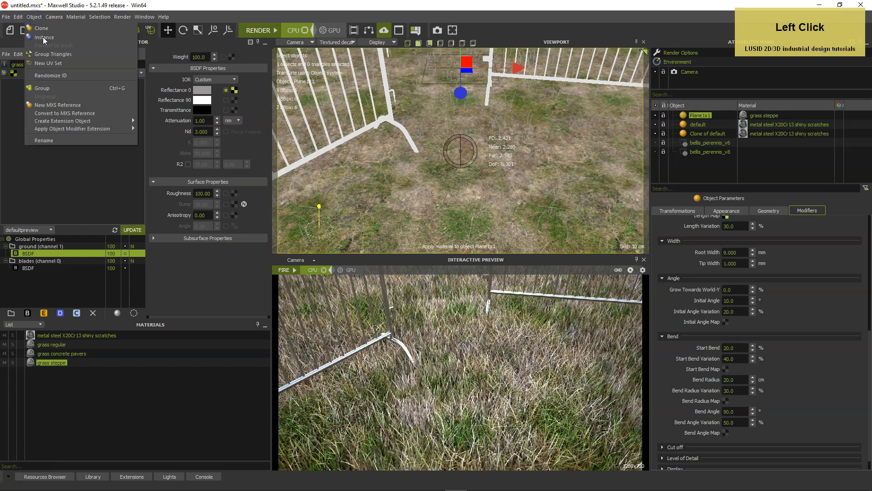
pyautogui.click(54, 105)
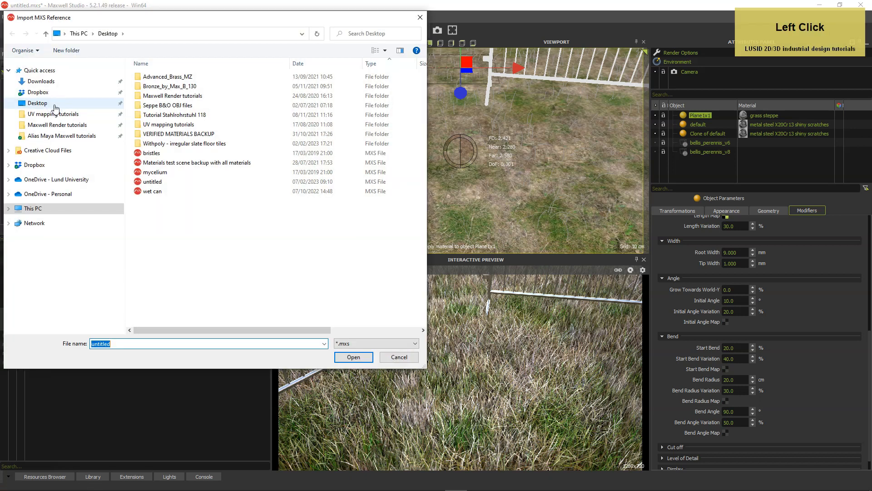
pyautogui.click(66, 126)
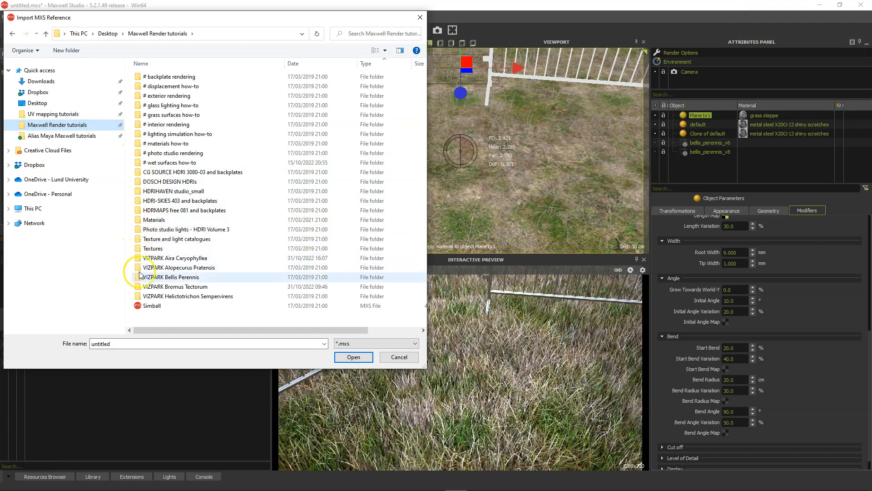
pyautogui.doubleClick(140, 287)
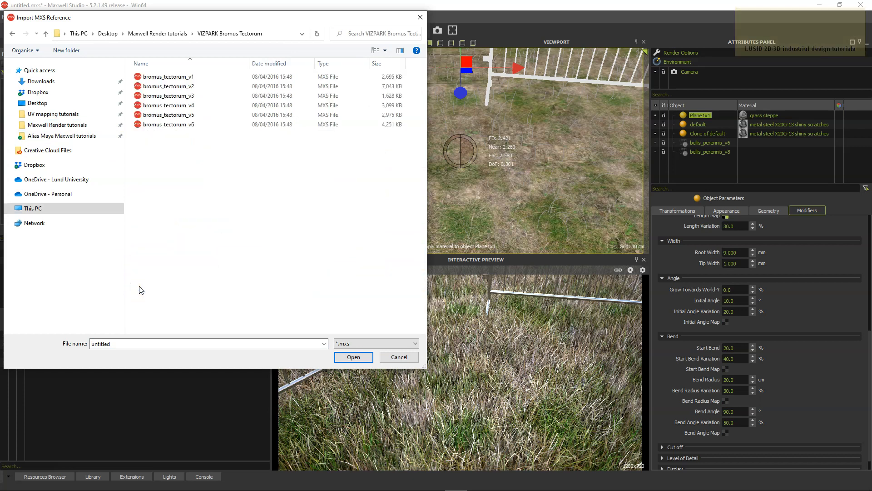
pyautogui.doubleClick(136, 95)
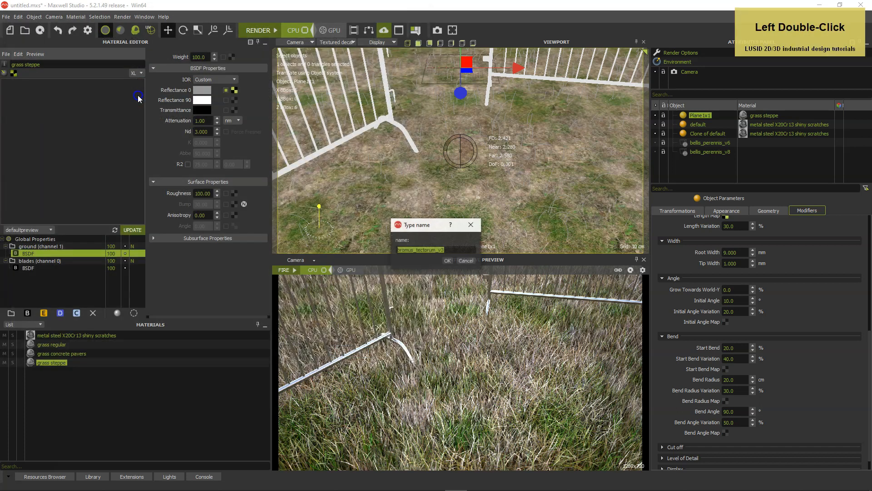
pyautogui.click(447, 260)
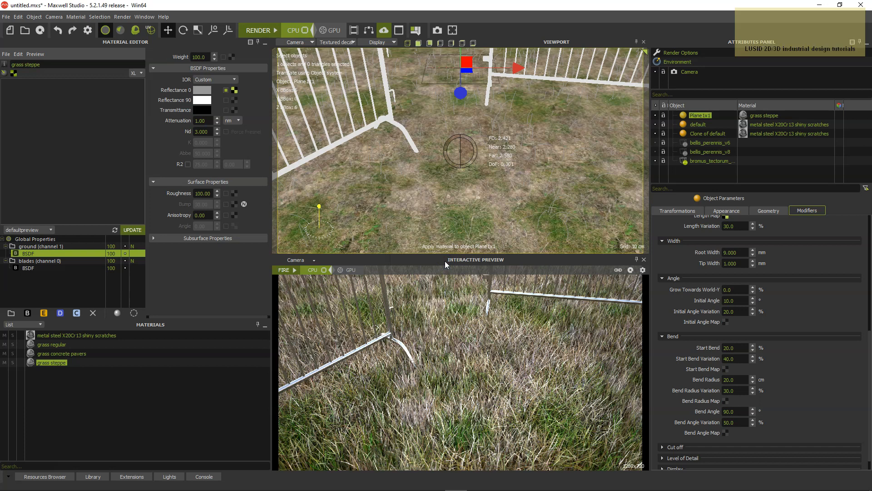
# Hide the Bromus tectorum reference, and import aira_caryophyllea_v3 from the VIZPARK Aira Caryophyllea folder as a hidden MXS reference
pyautogui.click(656, 161)
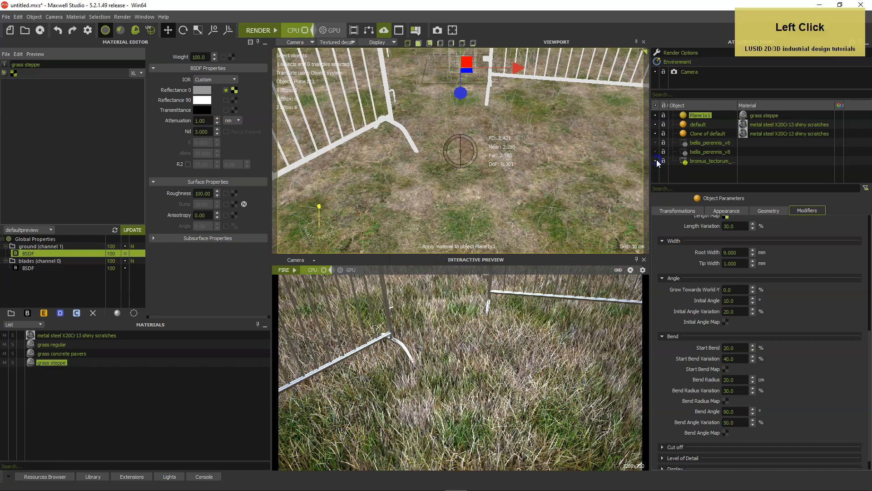
pyautogui.click(34, 17)
pyautogui.click(42, 103)
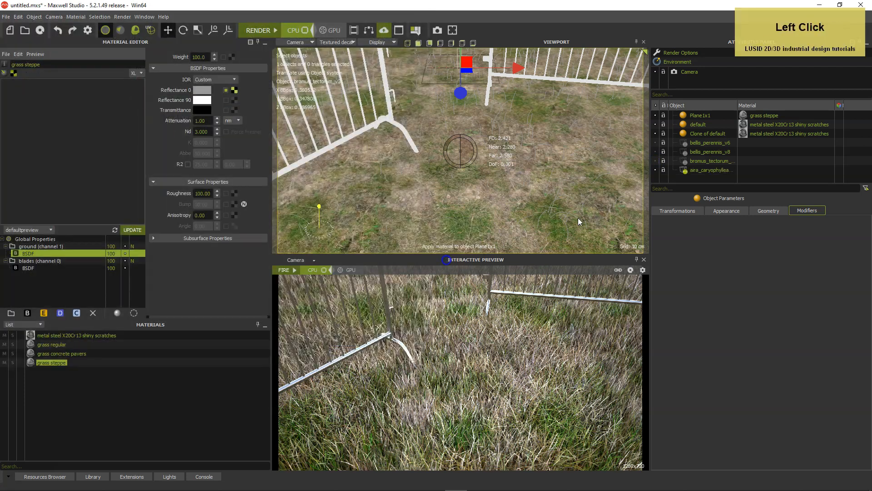
pyautogui.click(655, 170)
# Add a new MaxwellScatter modifier to the ground plane Plane1x1 with bromus_tectorum_v3 as its scattered object
pyautogui.click(709, 114)
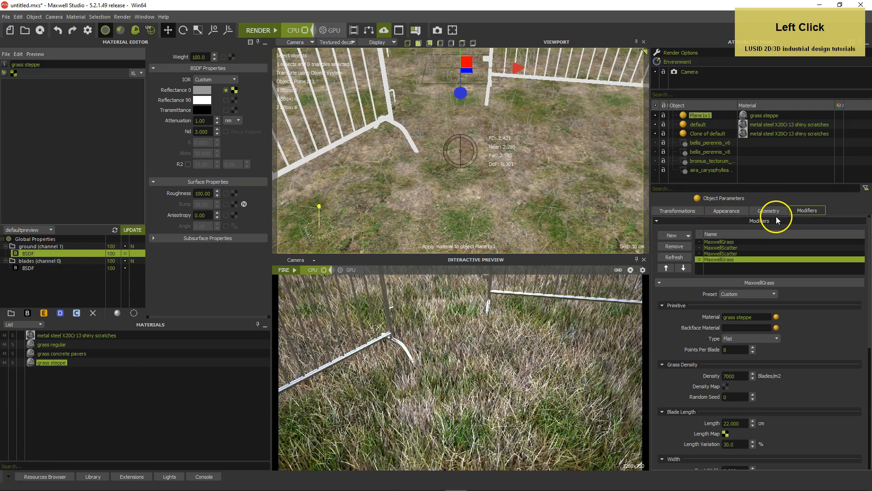
pyautogui.moveTo(868, 341); pyautogui.dragTo(868, 306)
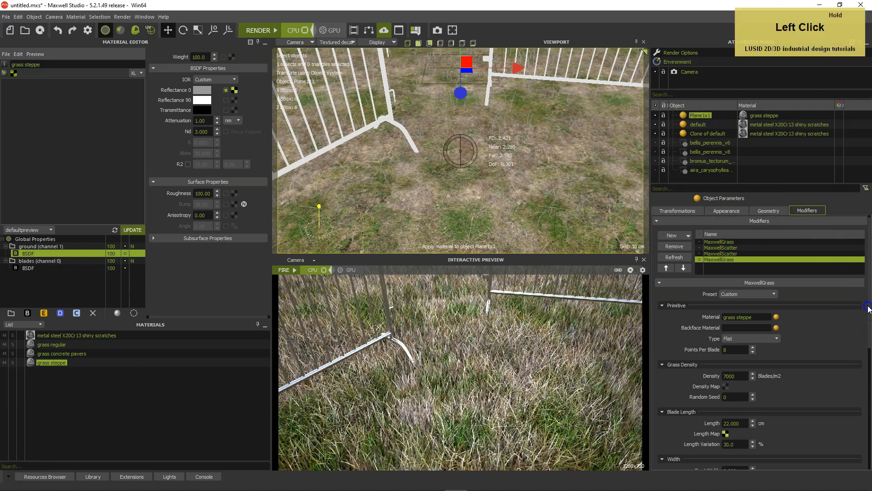
pyautogui.click(699, 259)
pyautogui.rightClick(717, 269)
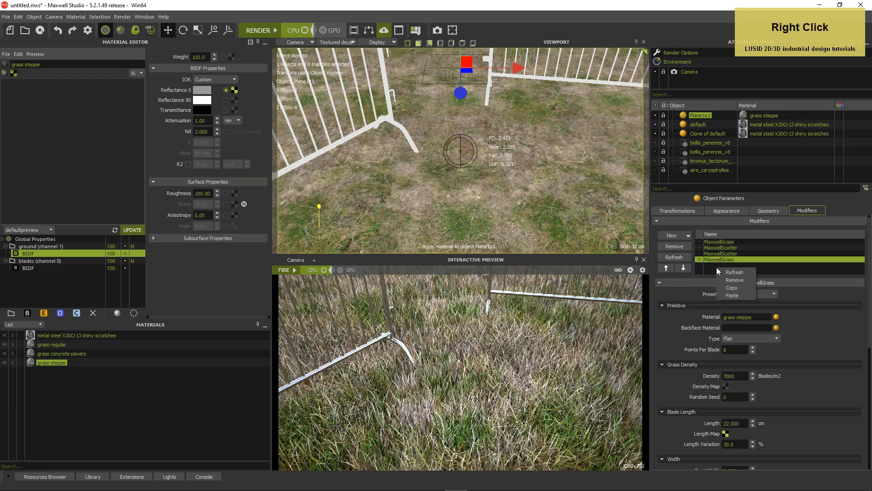
pyautogui.click(677, 235)
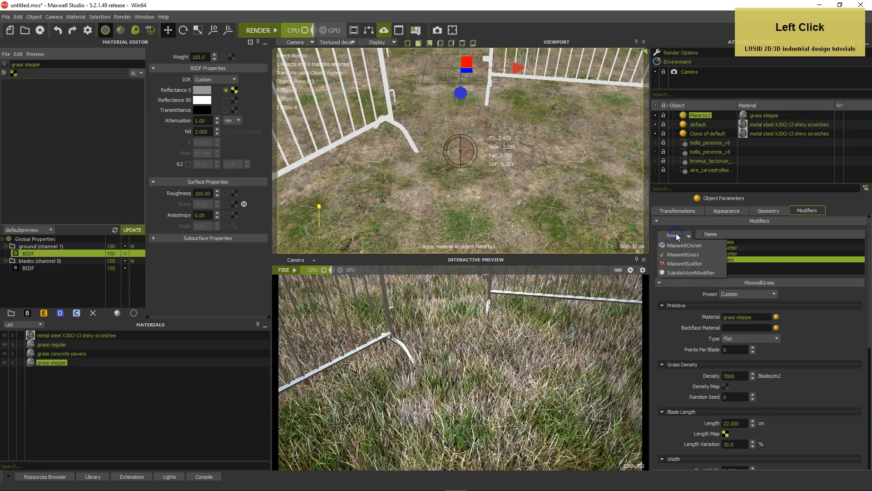
pyautogui.click(683, 262)
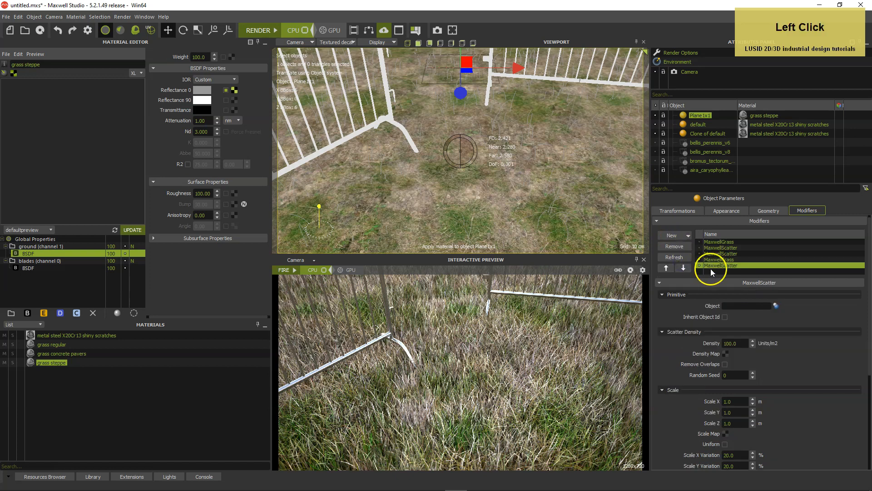
pyautogui.click(776, 305)
pyautogui.click(436, 241)
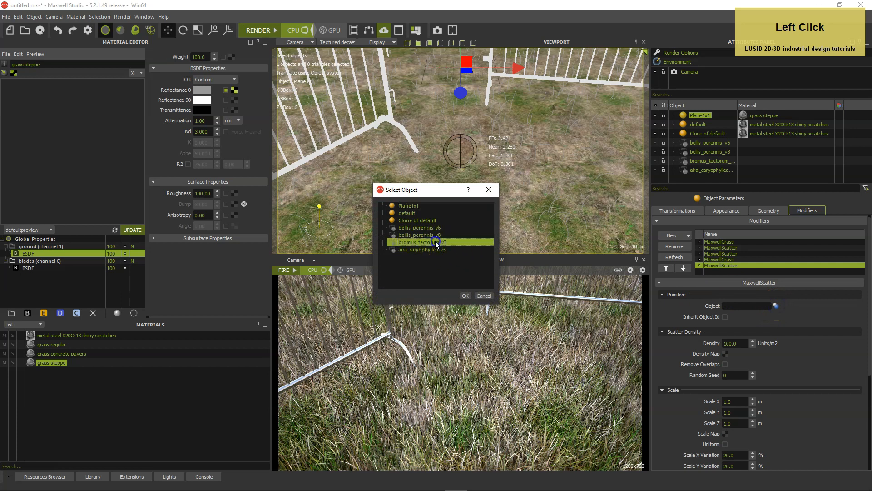
pyautogui.click(465, 296)
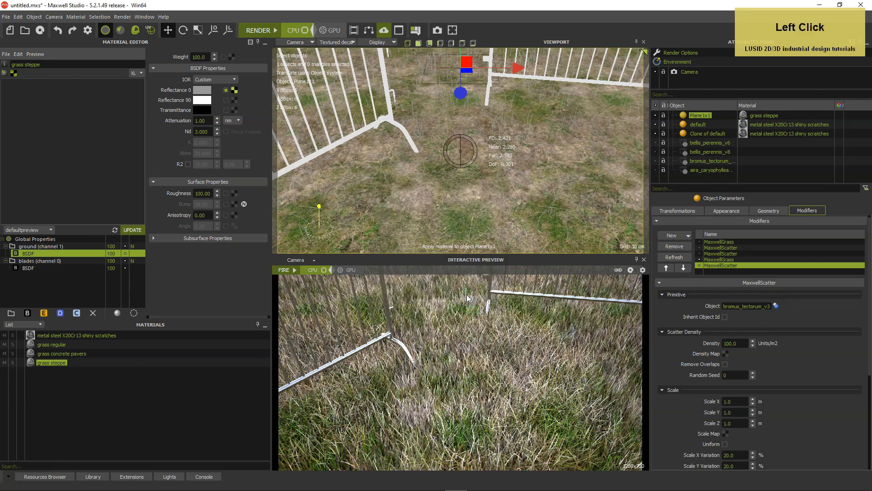
# Set the Bromus tectorum scatter's density to 2 units/m2 and random seed to 1, with uniform scaling enabled
pyautogui.moveTo(743, 341); pyautogui.dragTo(713, 341)
pyautogui.write('2')
pyautogui.press('Return')
pyautogui.moveTo(736, 375); pyautogui.dragTo(708, 374)
pyautogui.write('1')
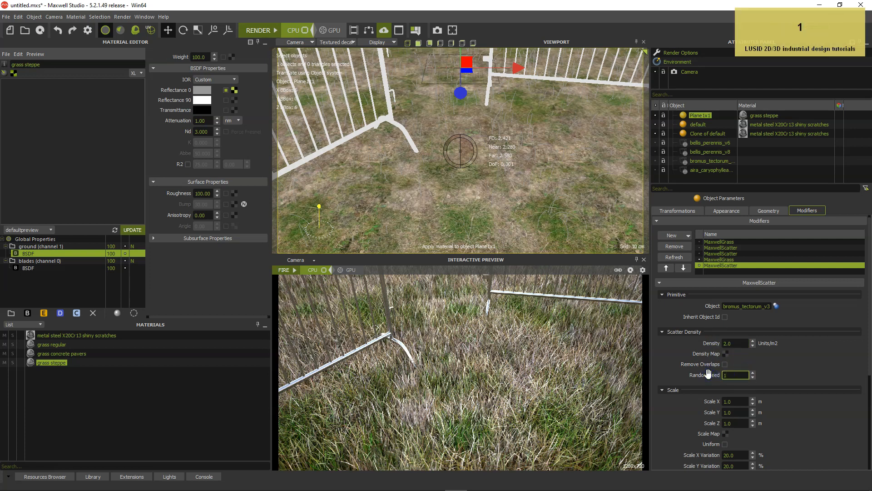
pyautogui.click(804, 410)
pyautogui.click(726, 444)
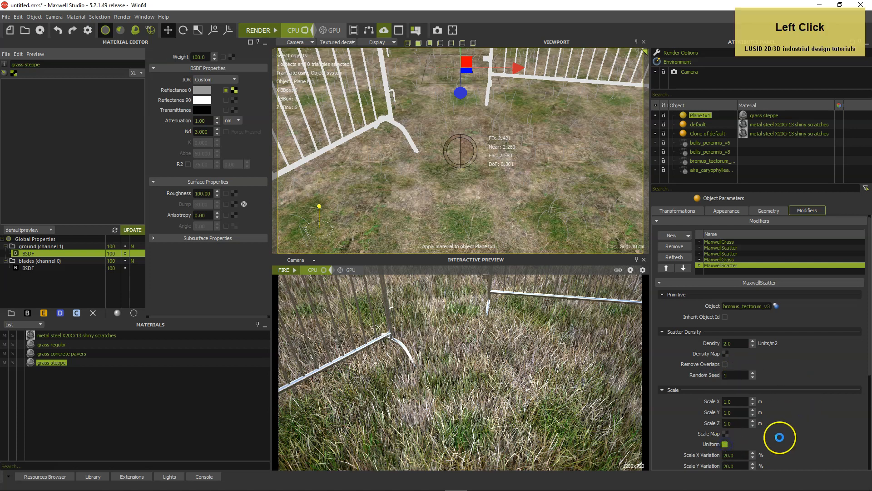
# Set the Bromus tectorum scatter's Rotation Y to 360° and its Rotation Y Variation to 100%
pyautogui.scroll(-1, 779, 437)
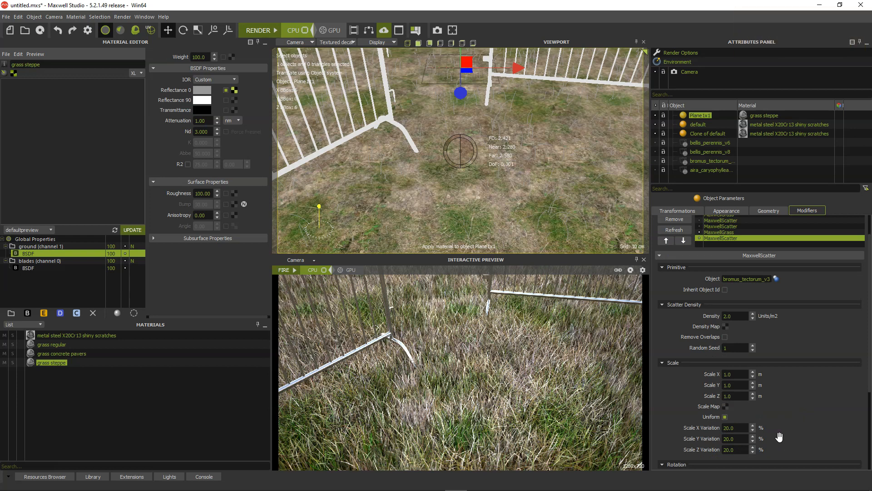
pyautogui.scroll(-1, 791, 419)
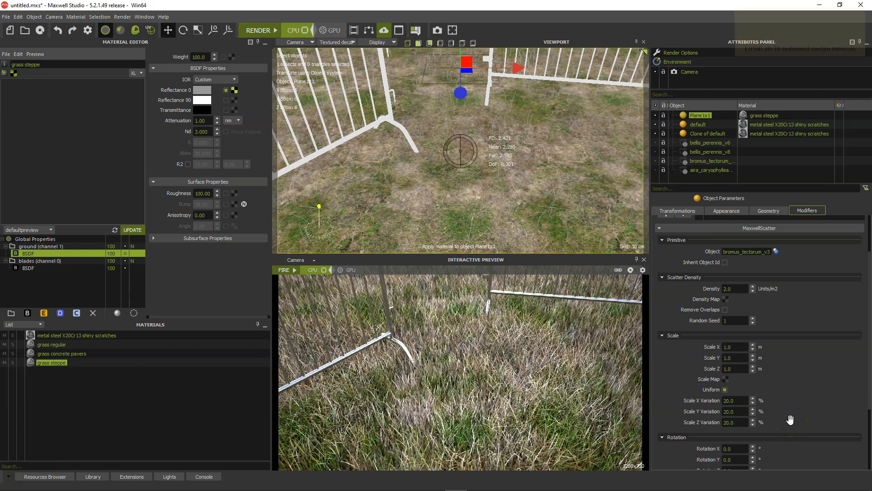
pyautogui.click(738, 432)
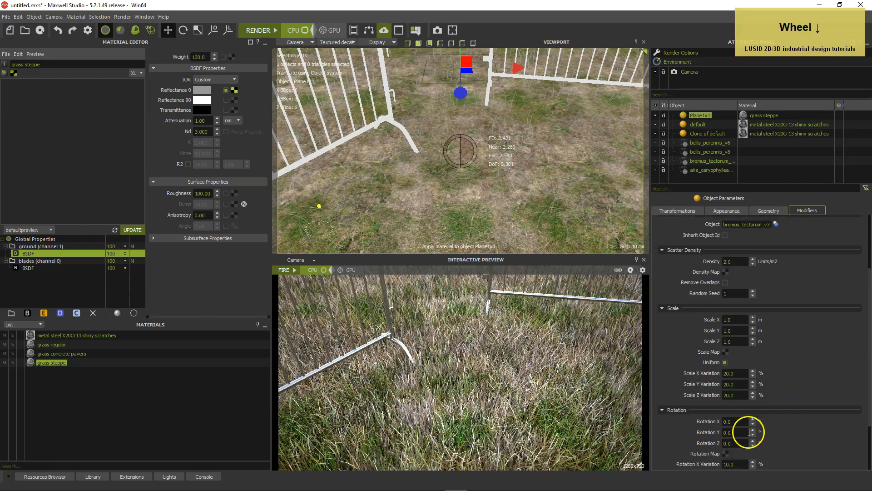
pyautogui.write('360')
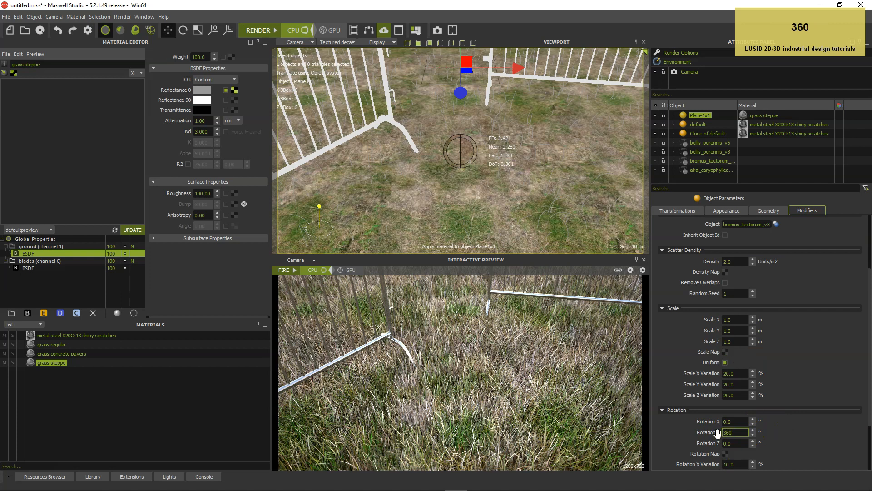
pyautogui.press('Return')
pyautogui.scroll(-2, 773, 445)
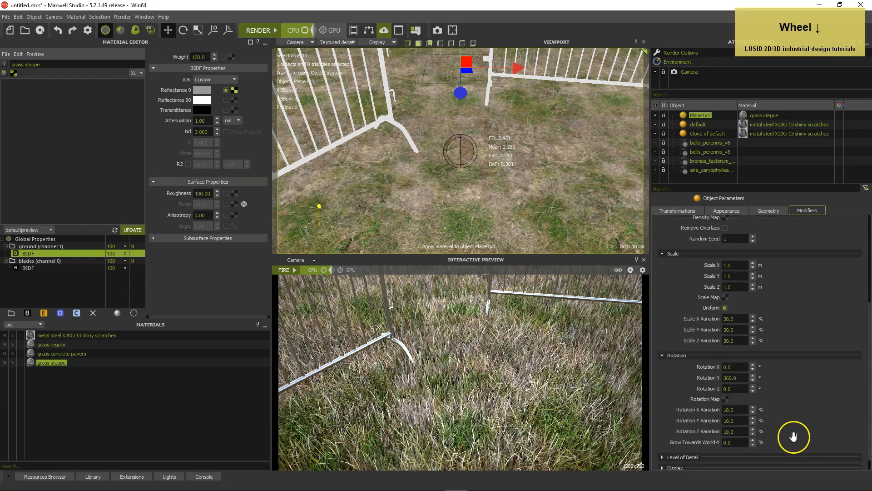
pyautogui.click(741, 421)
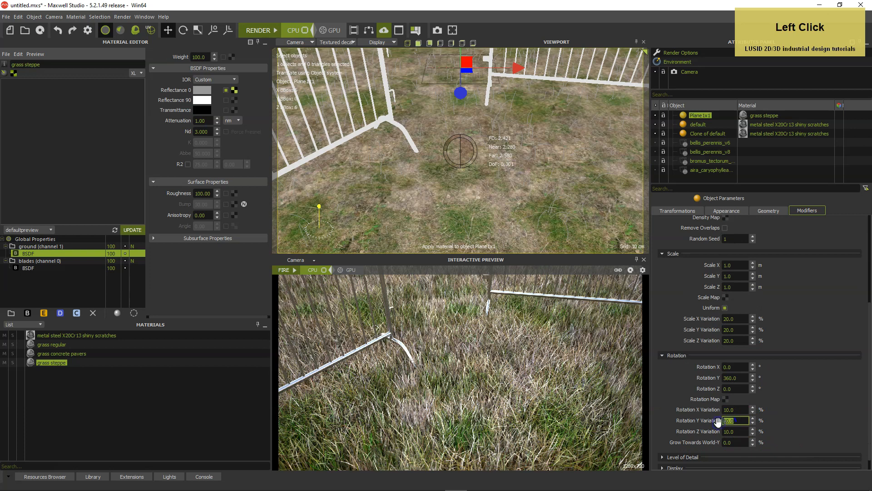
pyautogui.write('100')
pyautogui.press('Return')
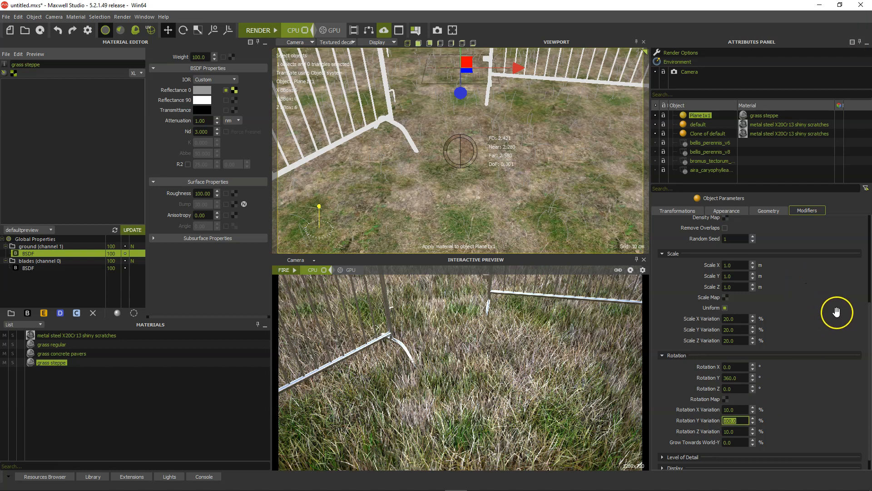
# Duplicate the Bromus tectorum scatter modifier on the plane and assign aira_caryophyllea_v3 as the copy's scattered object
pyautogui.moveTo(868, 324); pyautogui.dragTo(869, 218)
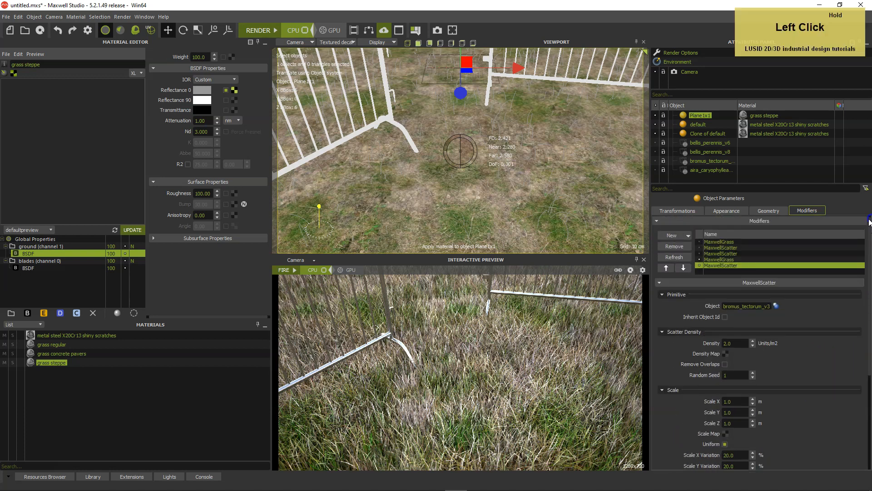
pyautogui.rightClick(738, 268)
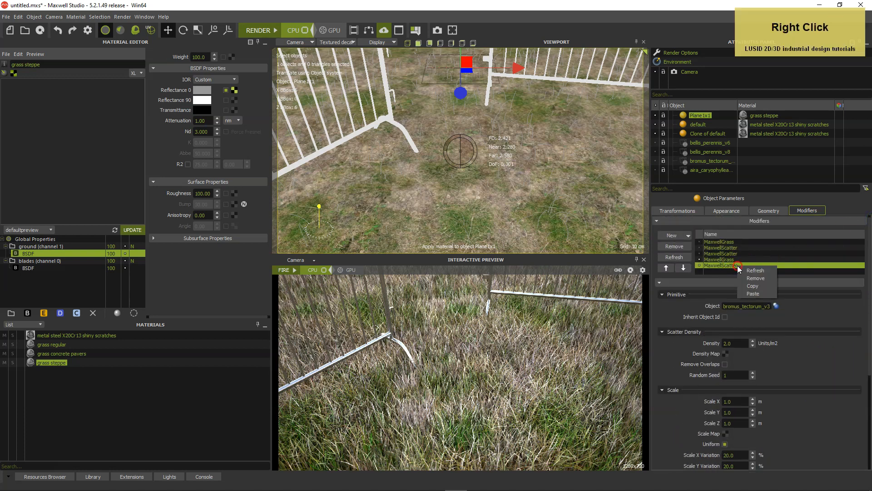
pyautogui.click(754, 294)
pyautogui.click(776, 306)
pyautogui.click(413, 247)
pyautogui.click(462, 296)
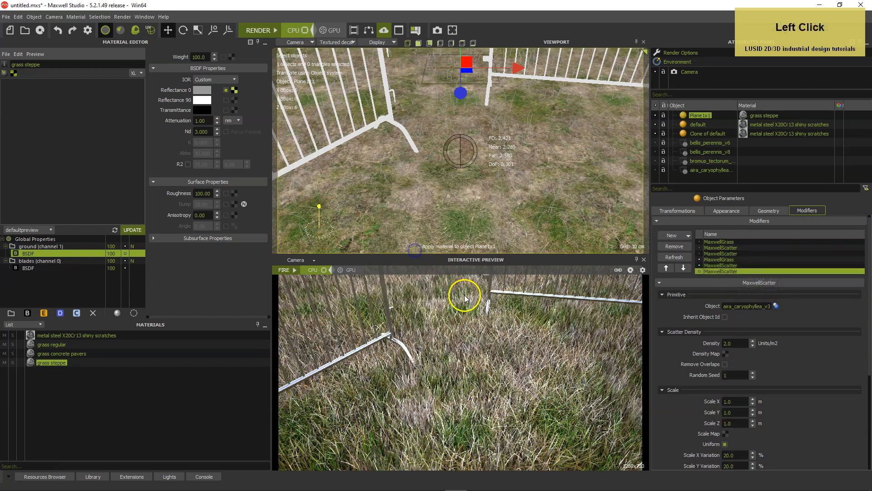
# Set the Aira caryophyllea scatter's random seed to 2 and its uniform scale to 1.5 m
pyautogui.click(734, 375)
pyautogui.write('2')
pyautogui.press('Return')
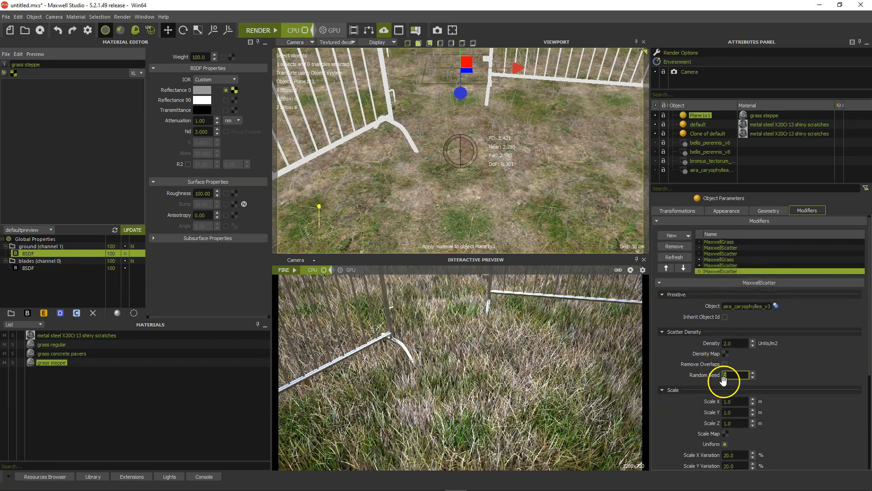
pyautogui.scroll(-1, 784, 373)
pyautogui.click(729, 376)
pyautogui.write('1.5')
pyautogui.press('Return')
pyautogui.scroll(-4, 732, 401)
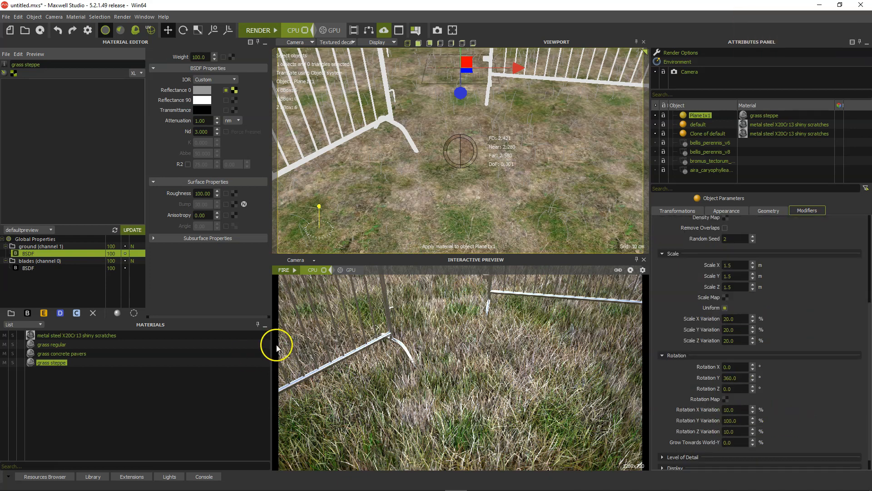
# Refresh the FIRE interactive preview with the scattered plants and start the full render in Maxwell Render
pyautogui.click(294, 271)
pyautogui.click(294, 272)
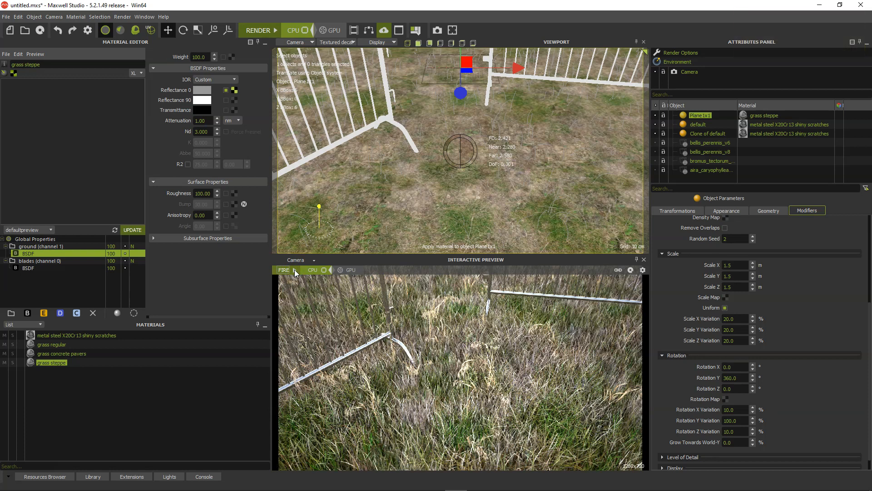
pyautogui.click(256, 30)
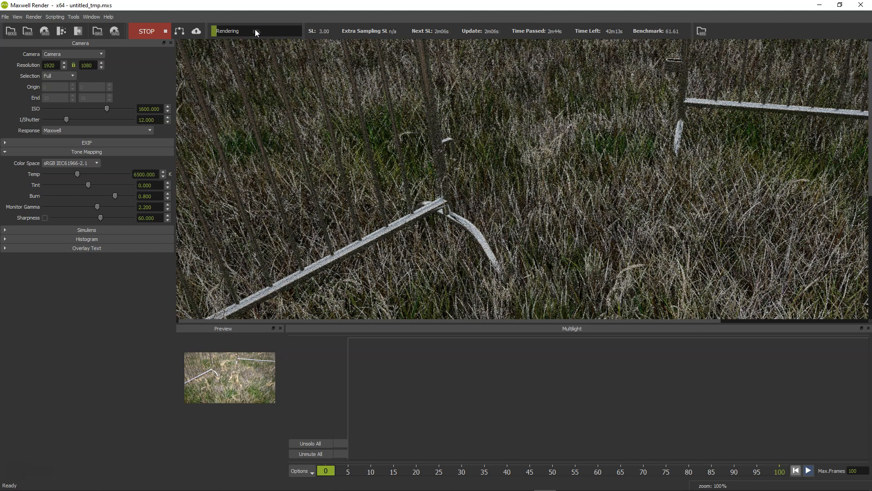
pyautogui.hotkey('alt', 'p')
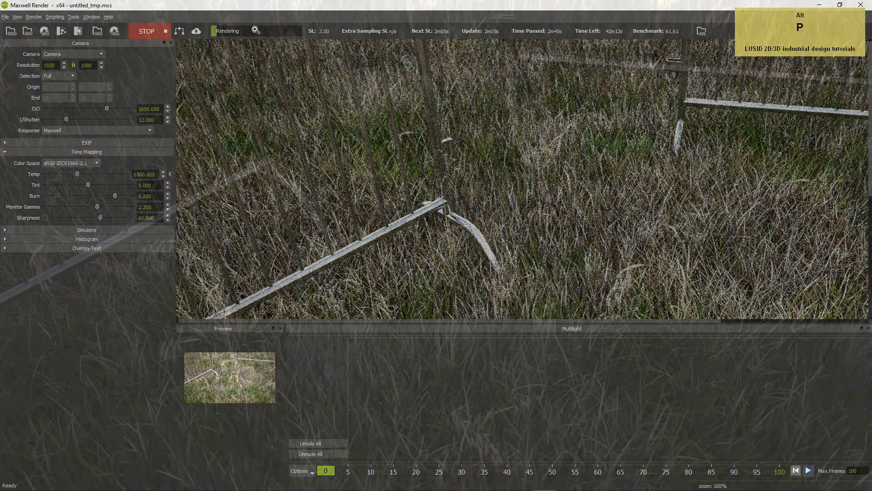